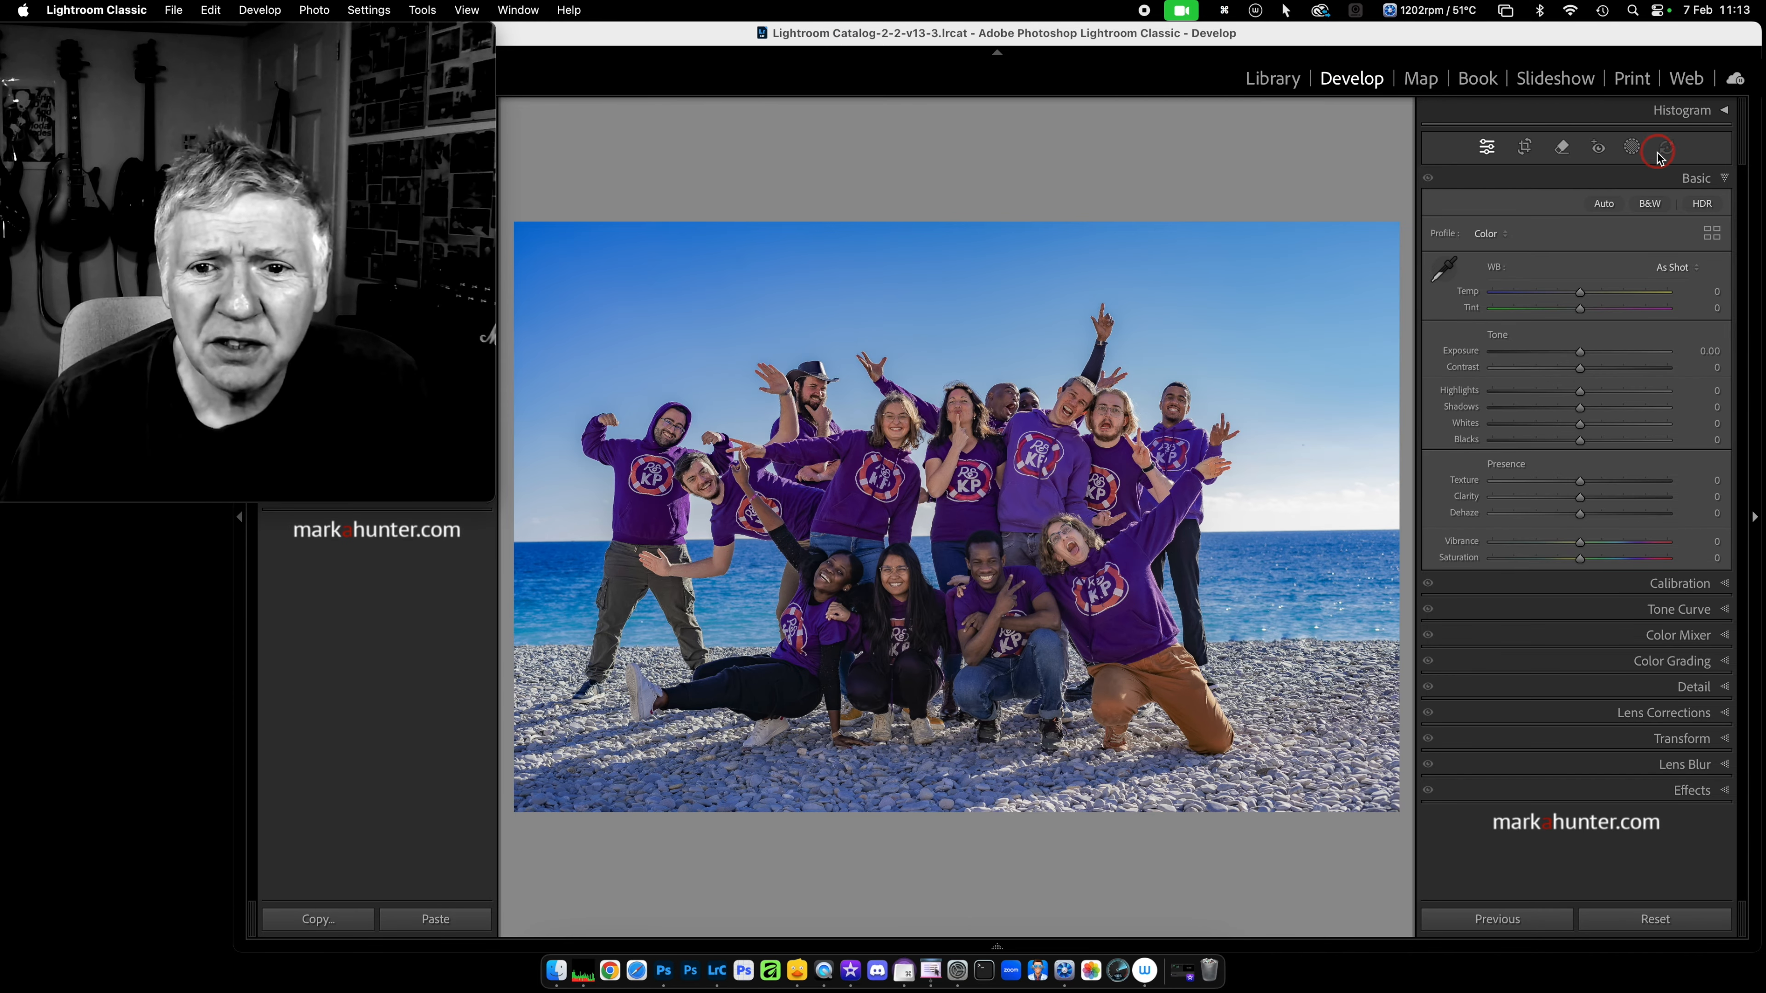
Step: Create a people mask that covers only the clothes of all people in the group photo
left_click(1632, 148)
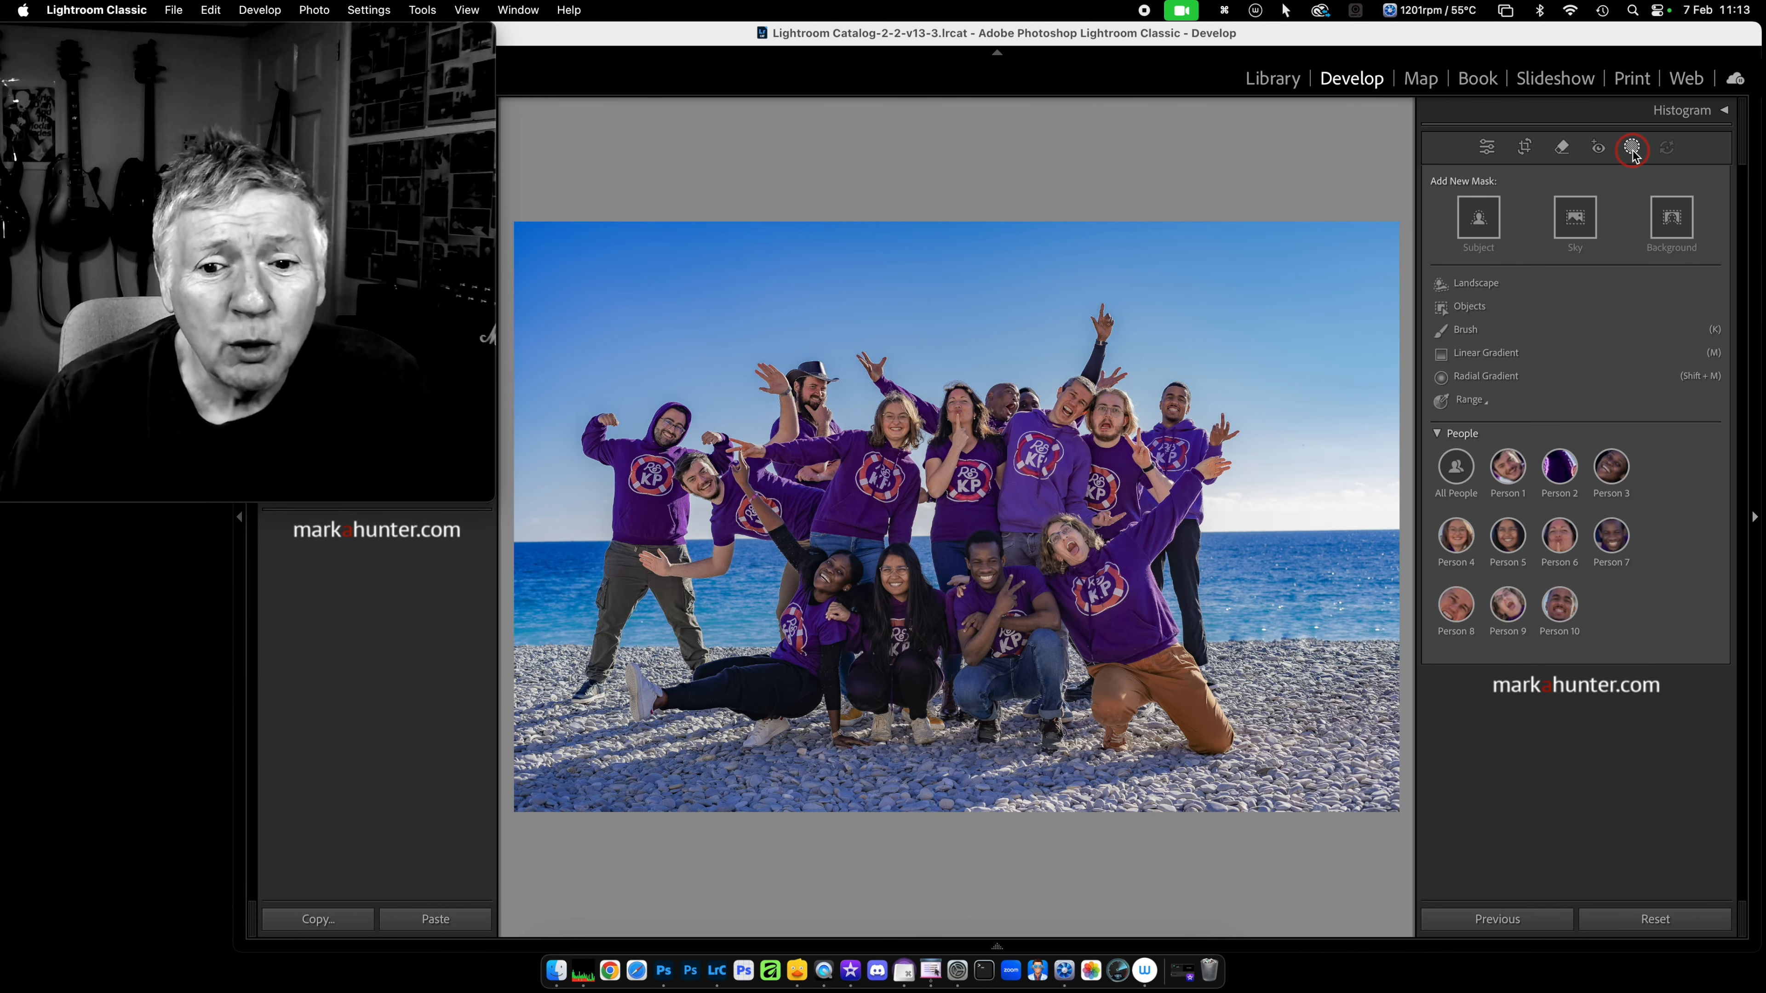
left_click(1456, 472)
left_click(1446, 503)
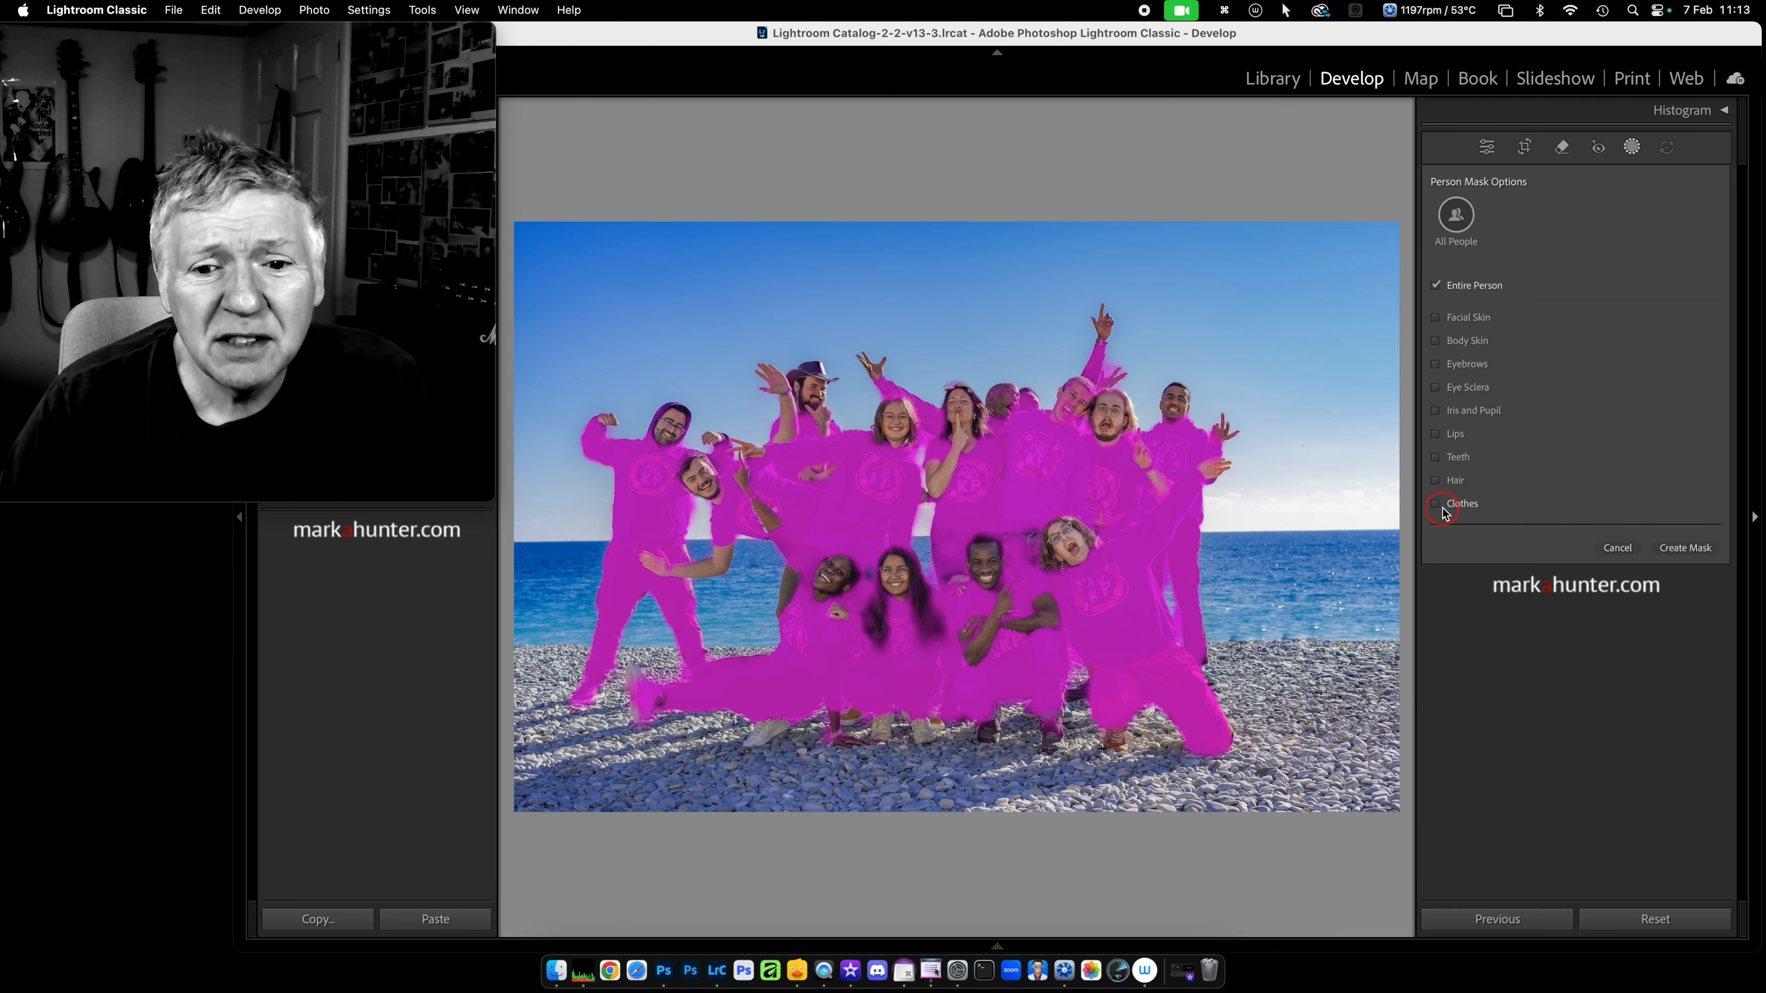
left_click(1683, 550)
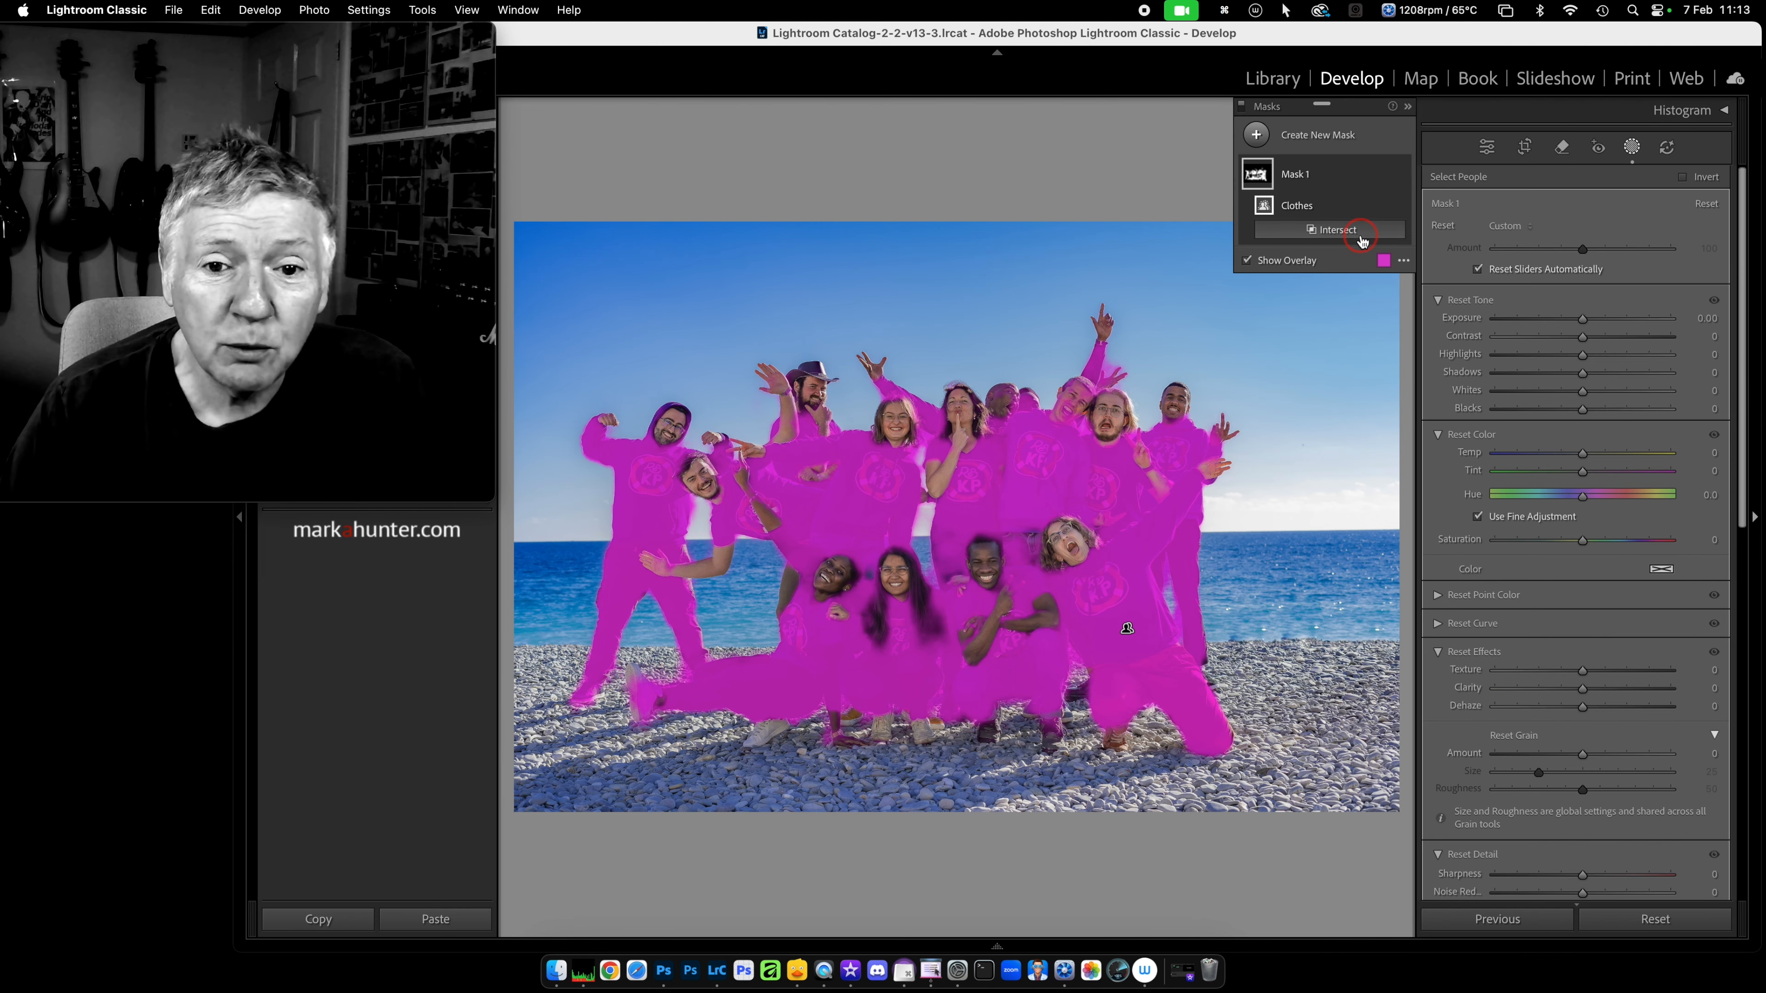
Step: Intersect the clothes mask with a color range sampled from a purple top and shift the masked hue to 98.3
left_click(1365, 234, "alt")
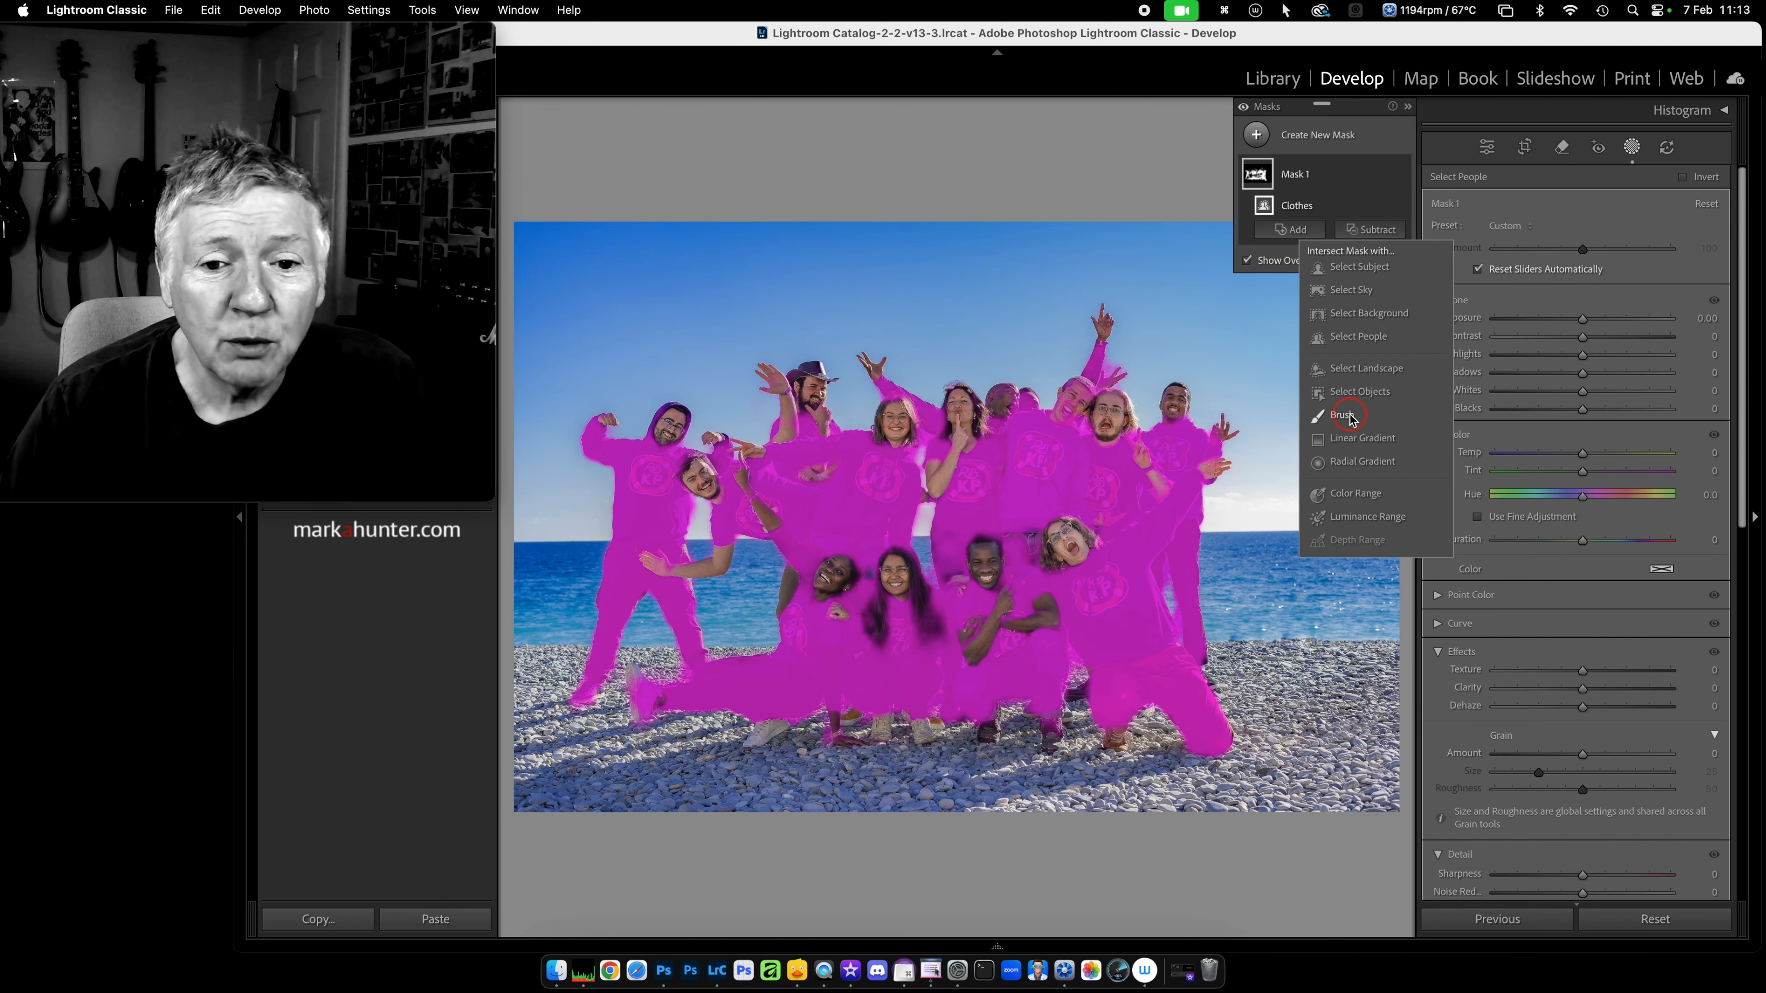
left_click(1356, 494)
left_click(871, 506)
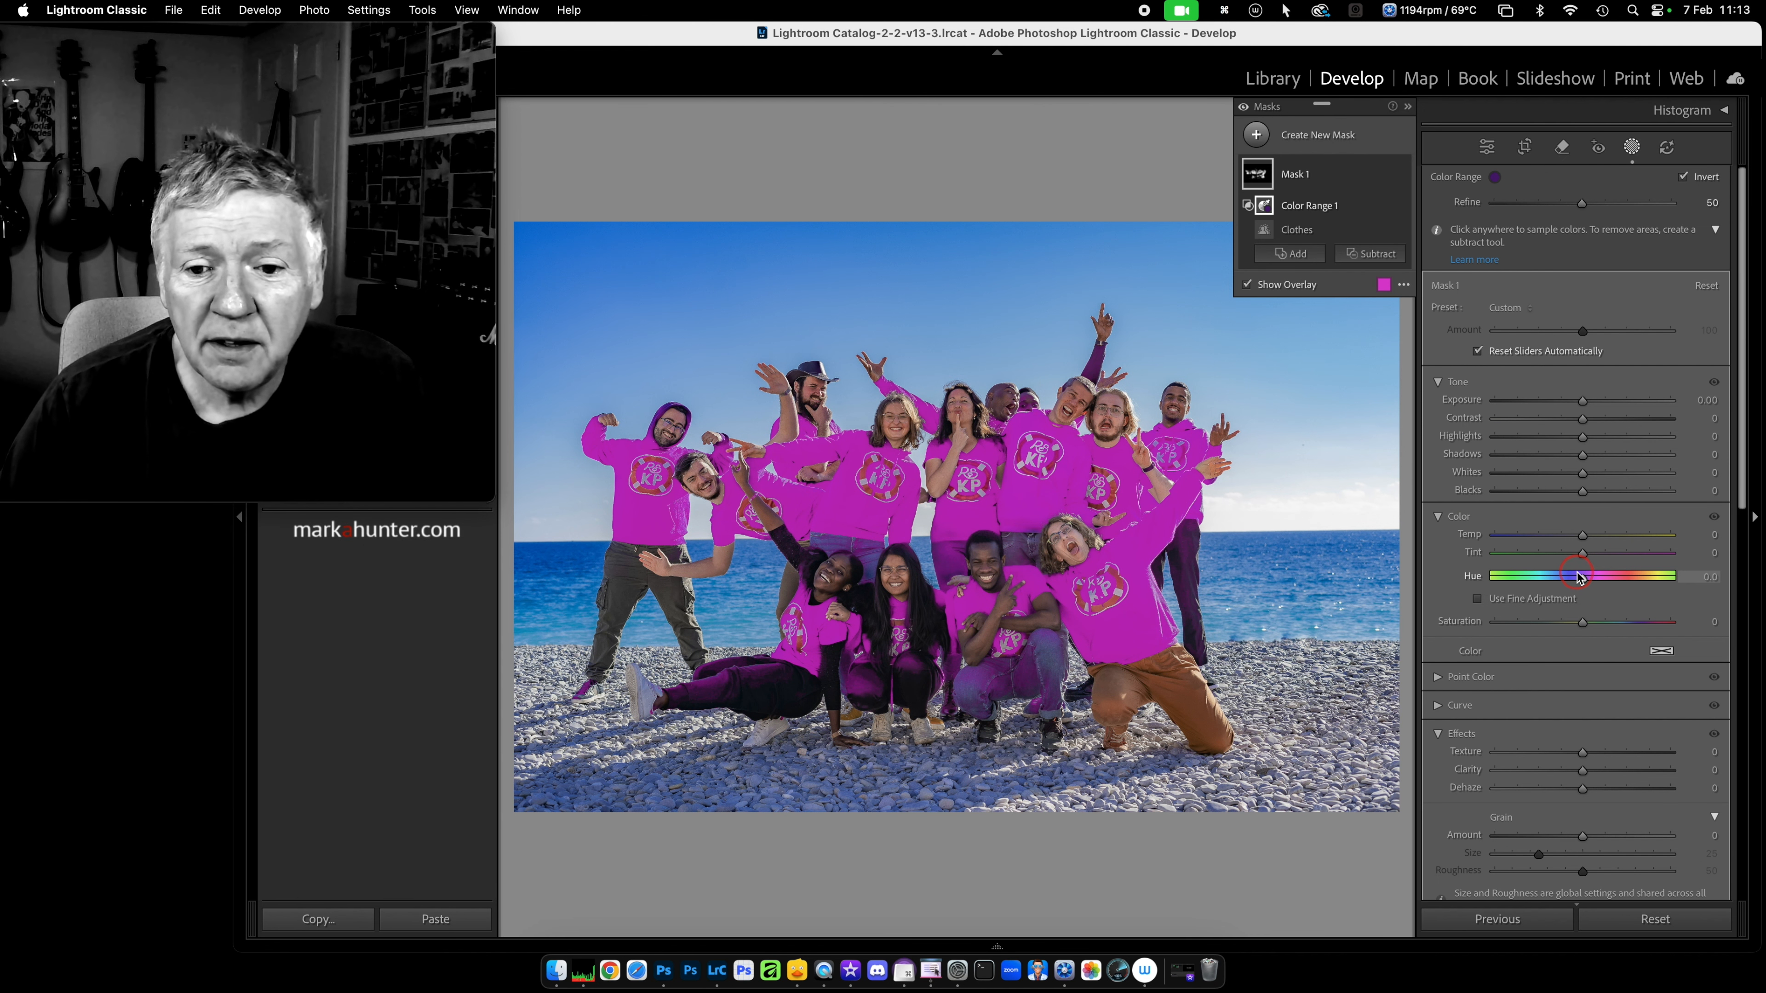
left_click_drag(1583, 577, 1632, 580)
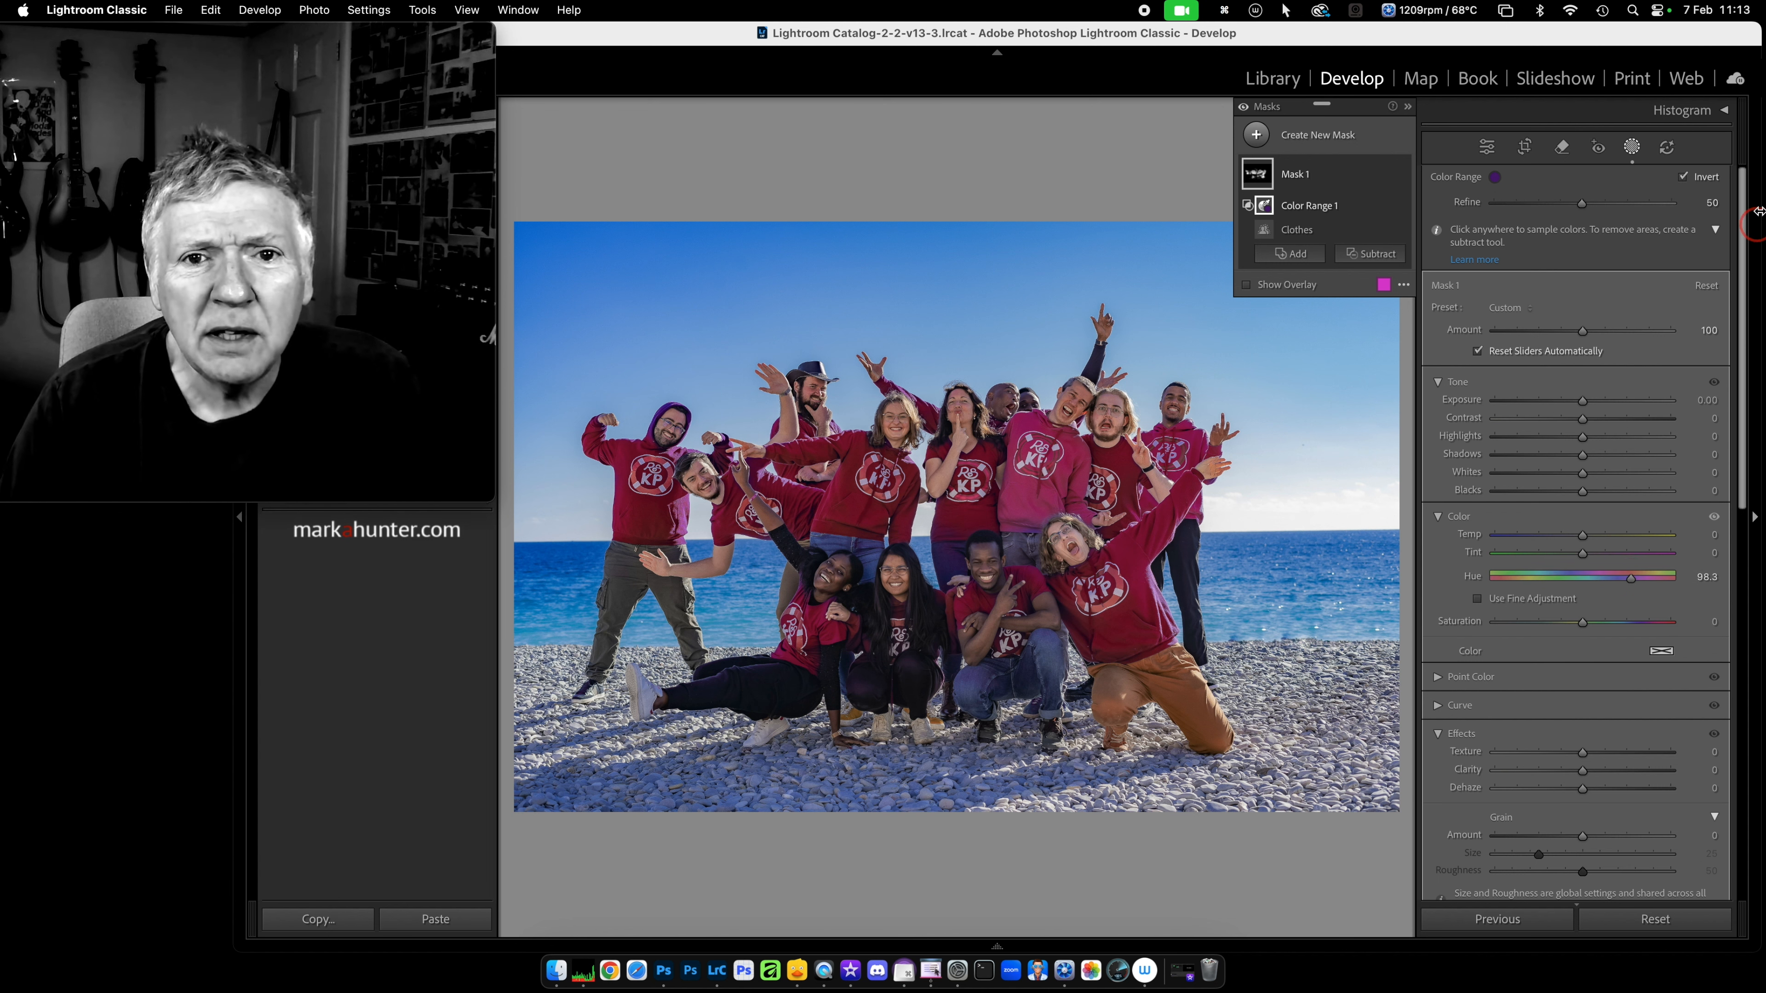
left_click(1635, 149)
left_click(1636, 149)
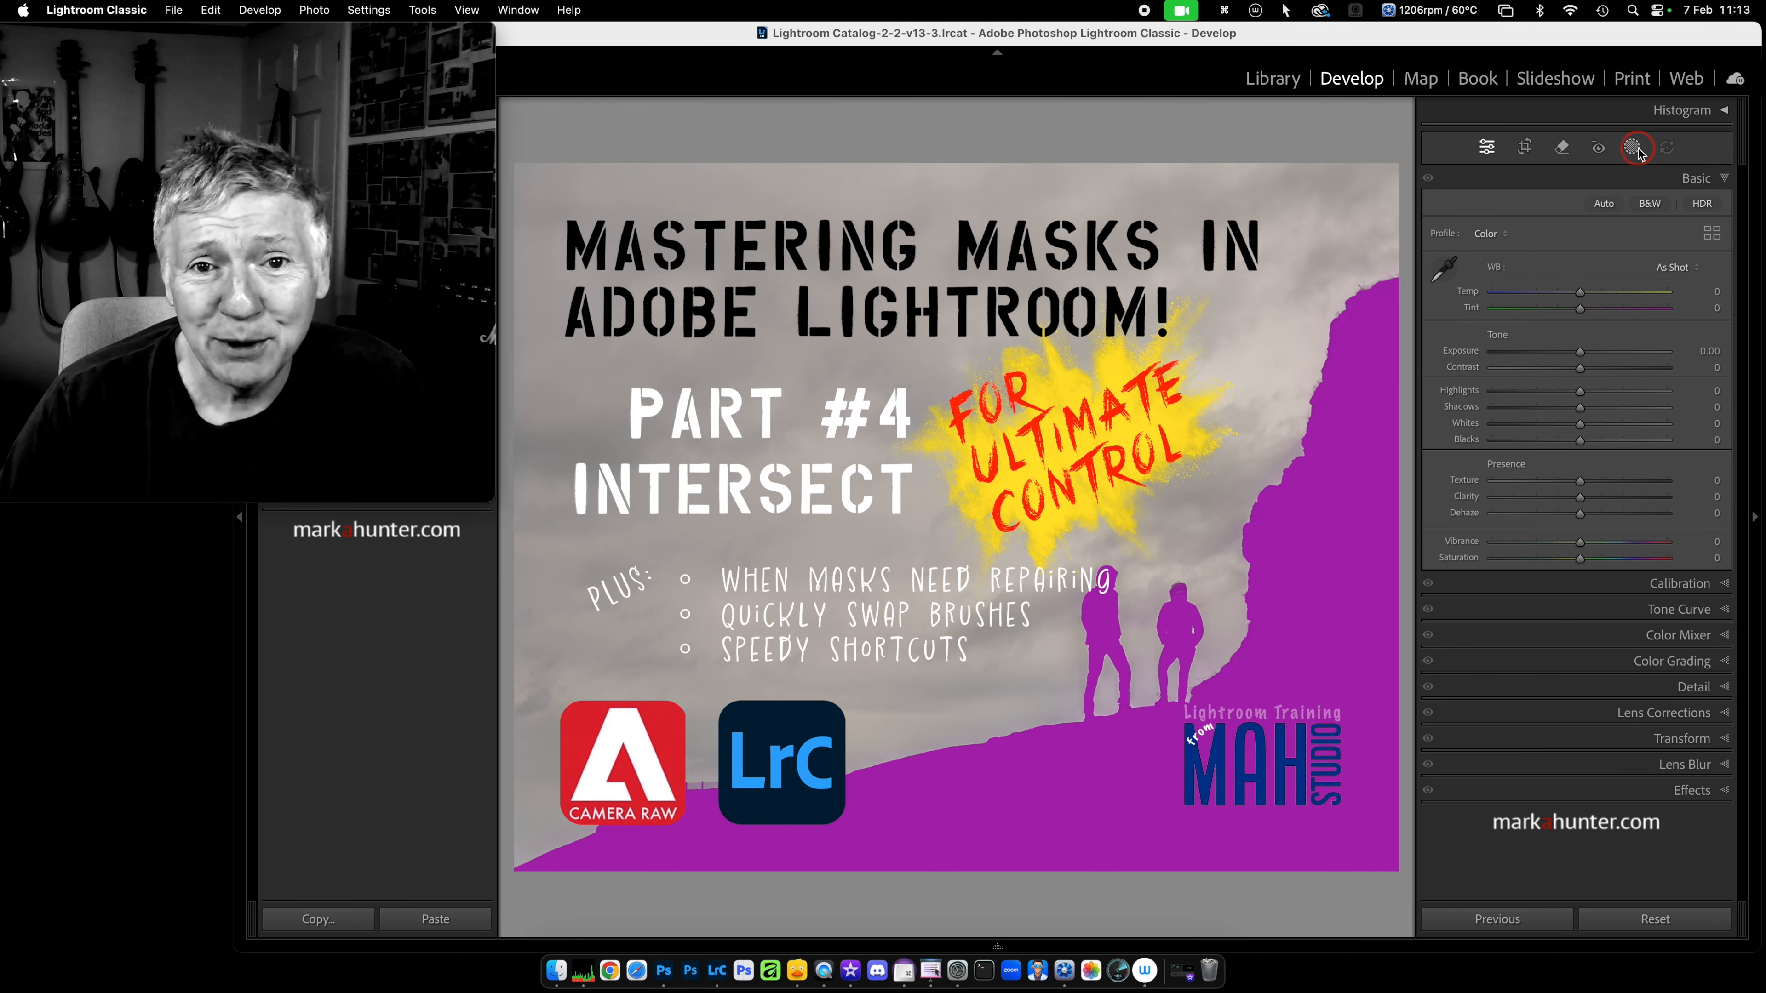
Step: Look through the practice photos from the title slide to the old stone building and back
key("Right")
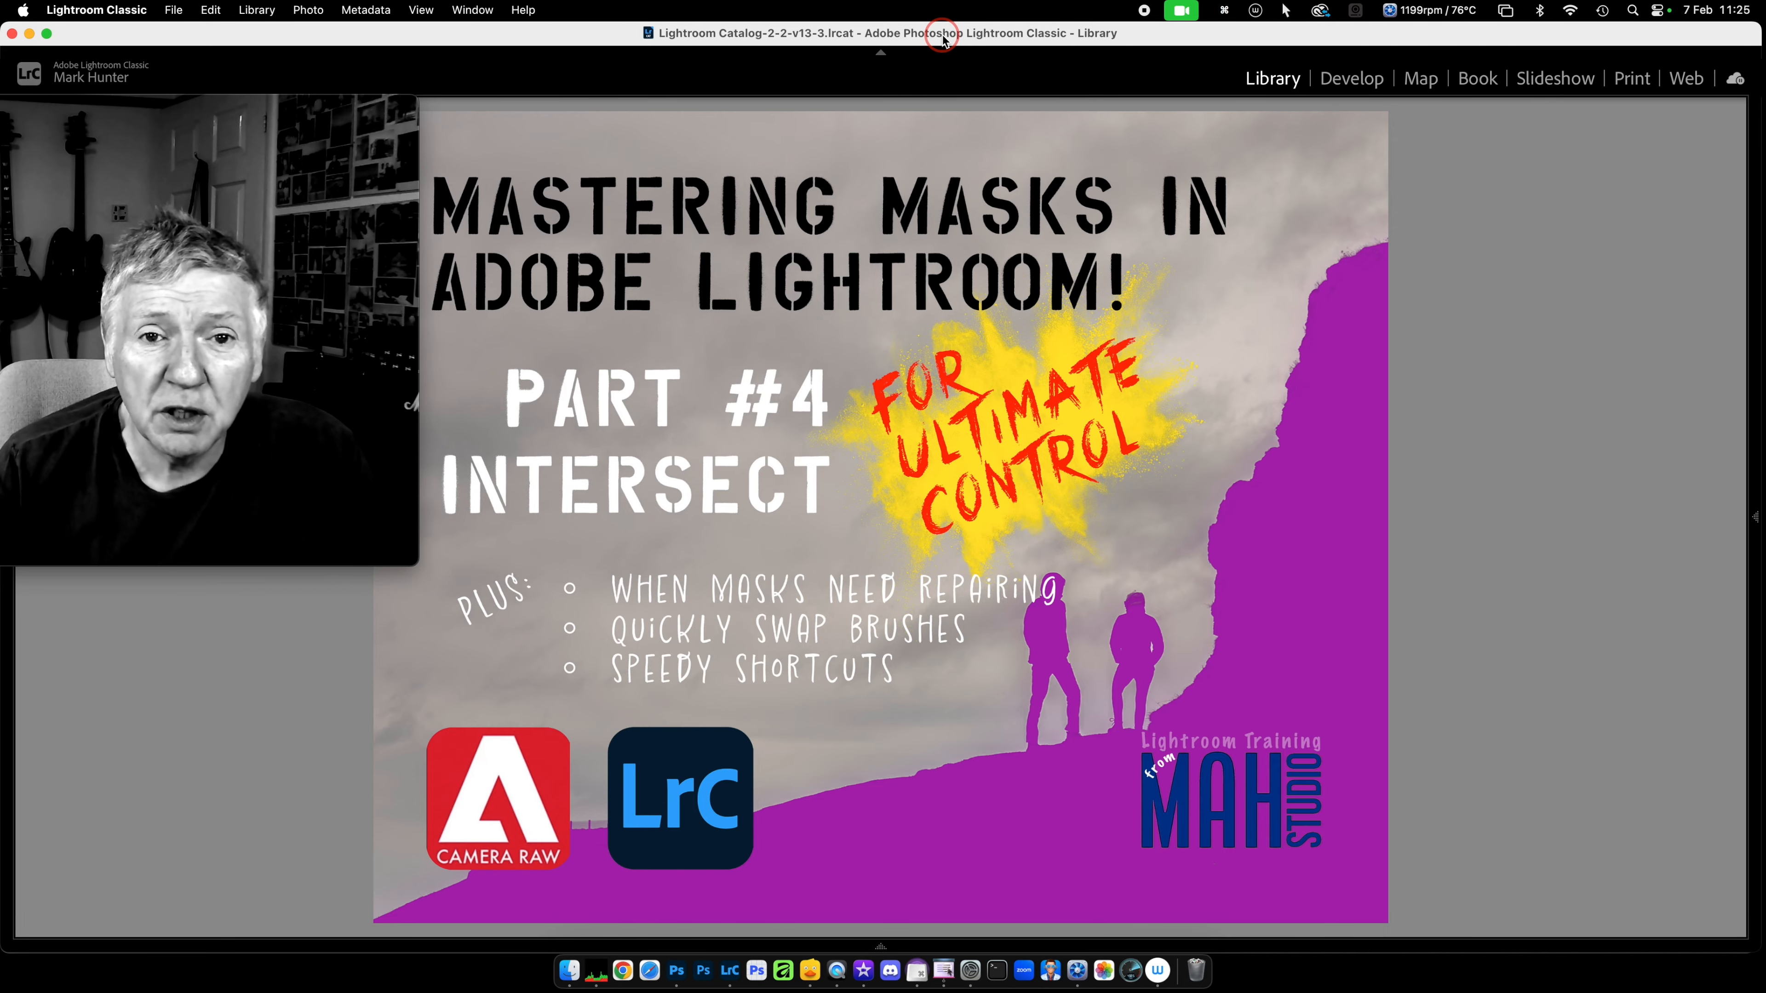
key("Right")
key("Right")
key("Right")
key("Right")
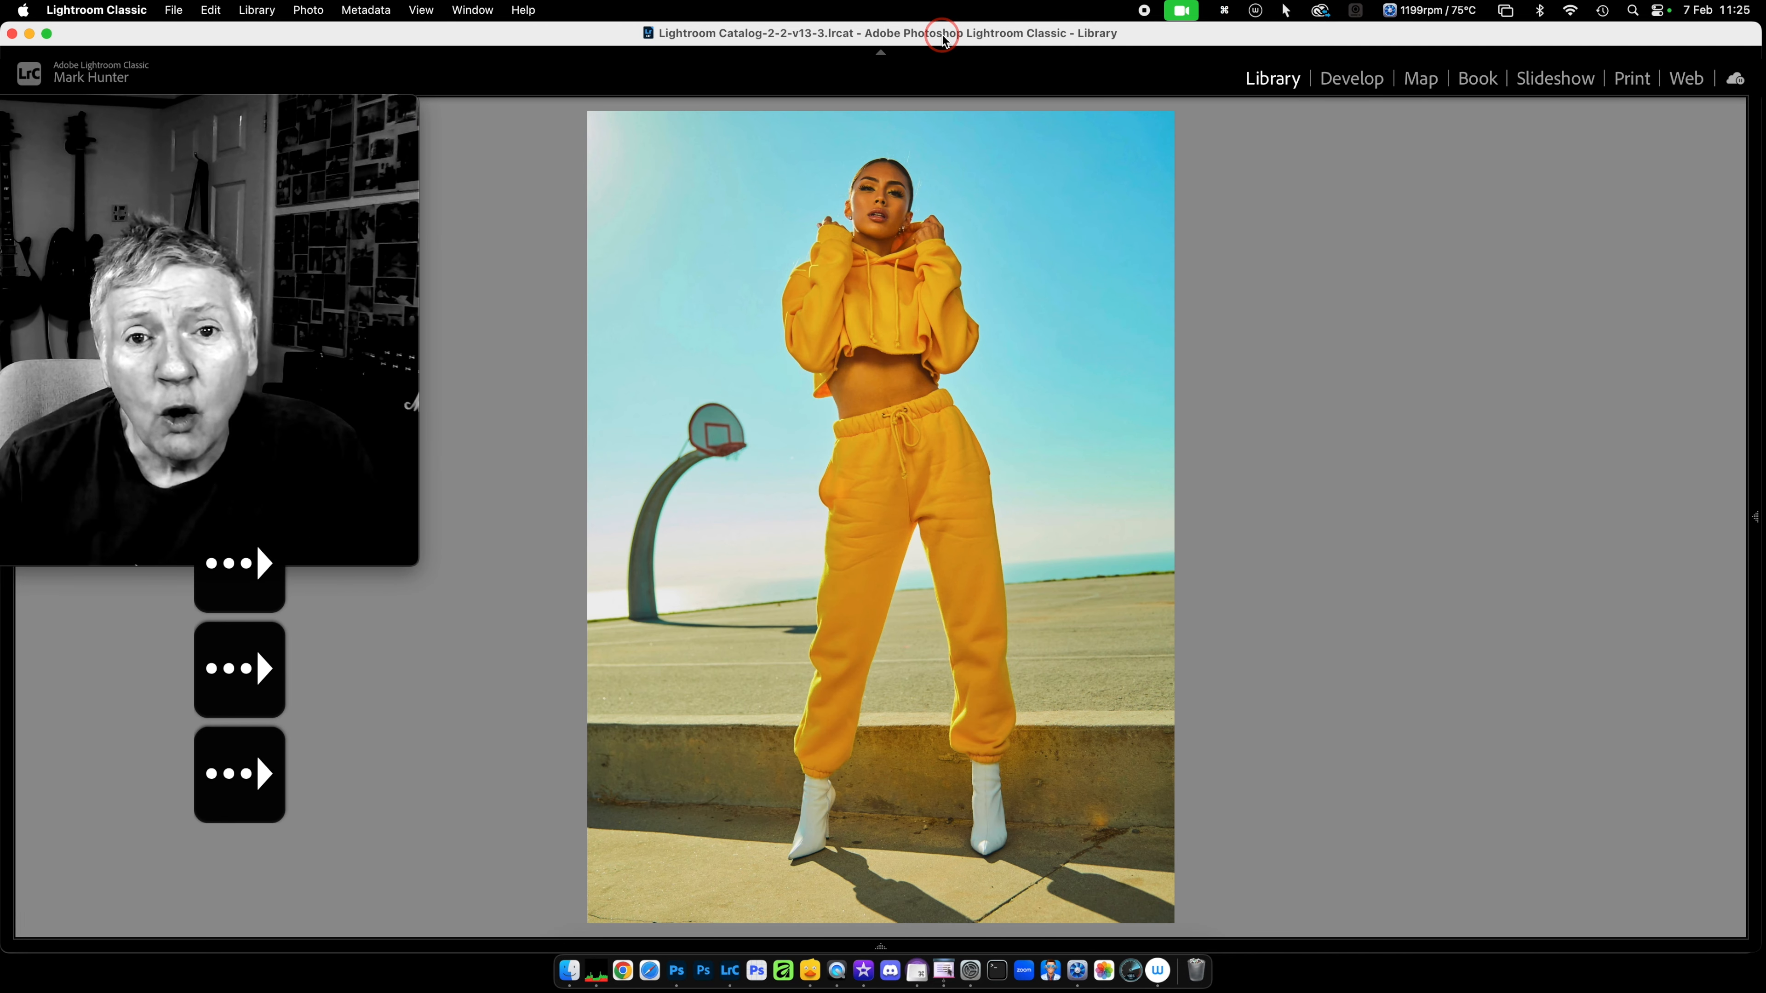
key("Right")
key("Right")
key("Right")
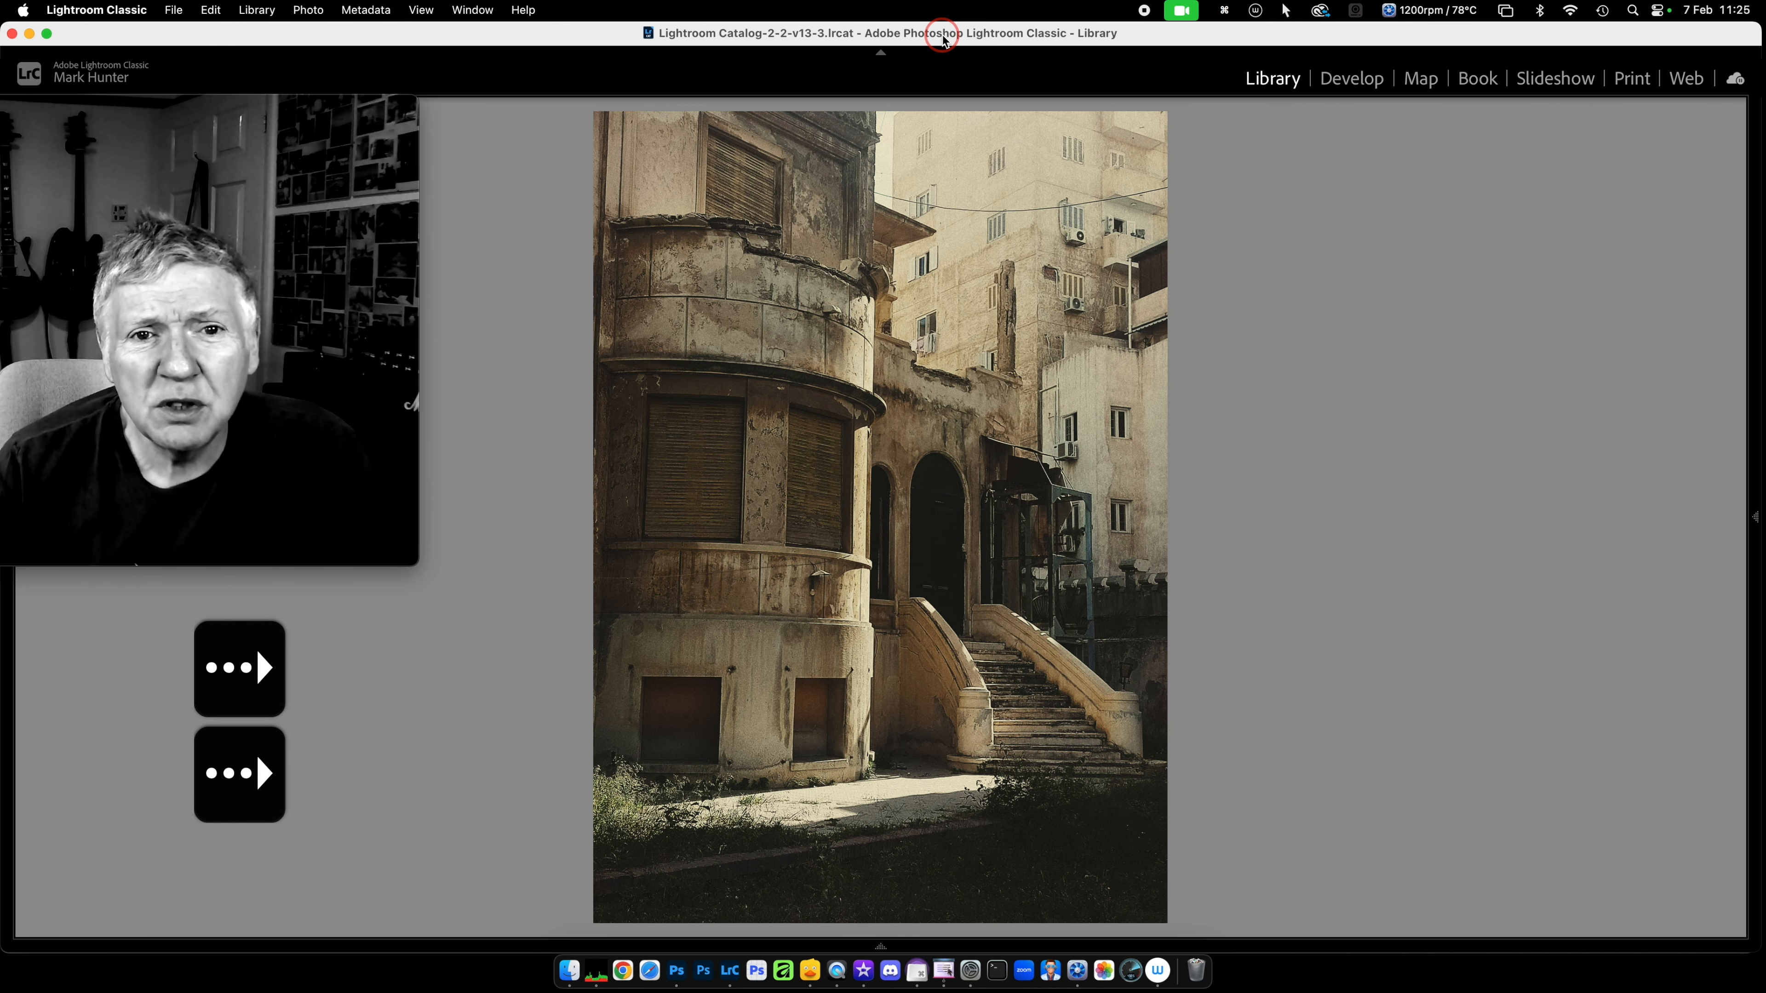
key("Left")
key("Left")
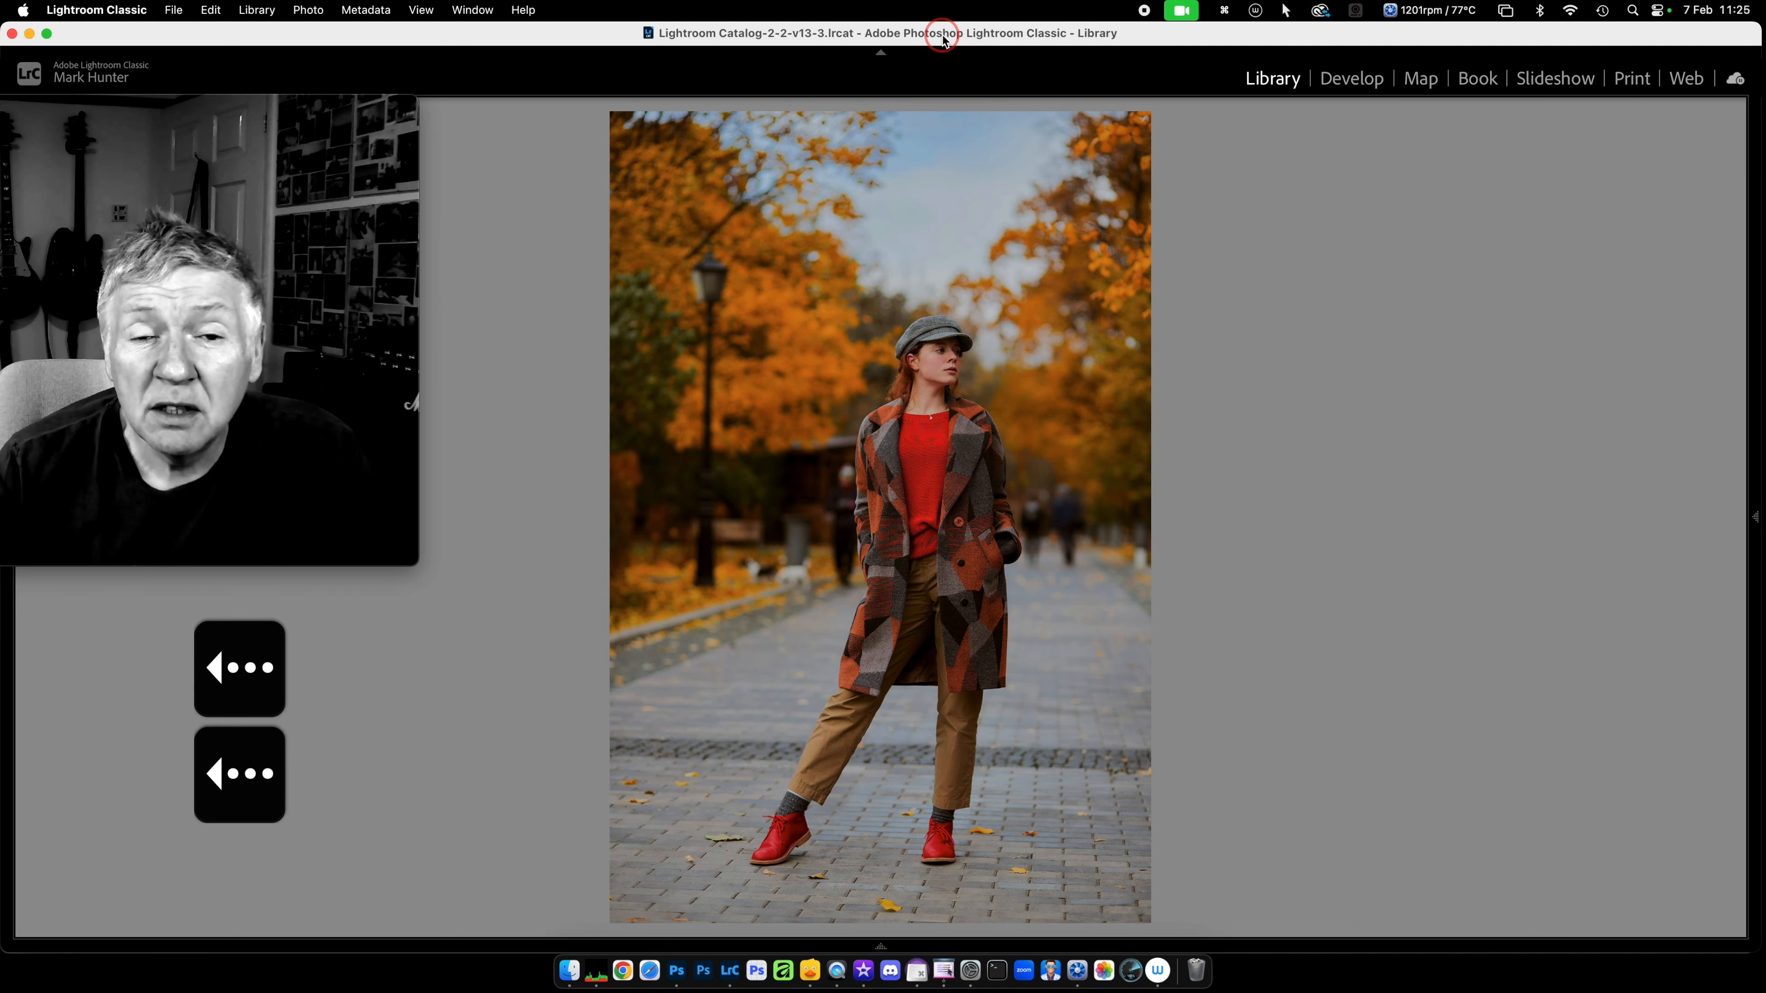
key("Left")
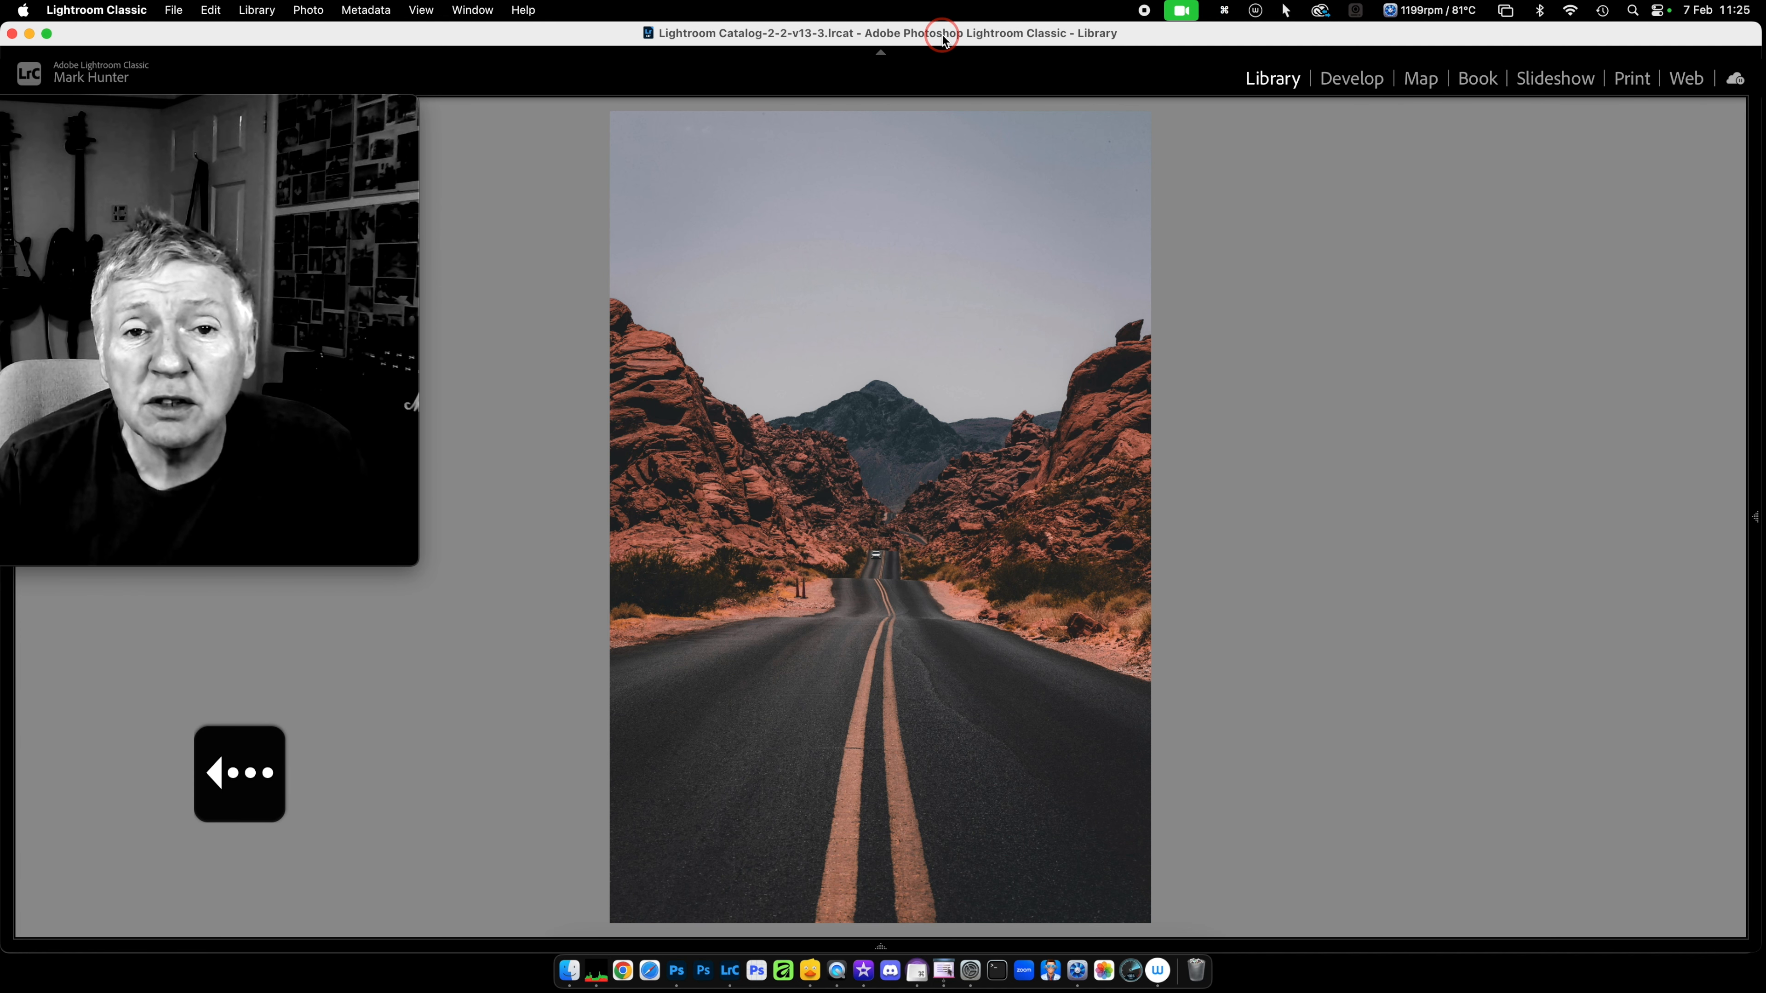
key("Left")
key("Left")
key("Left")
key("Left")
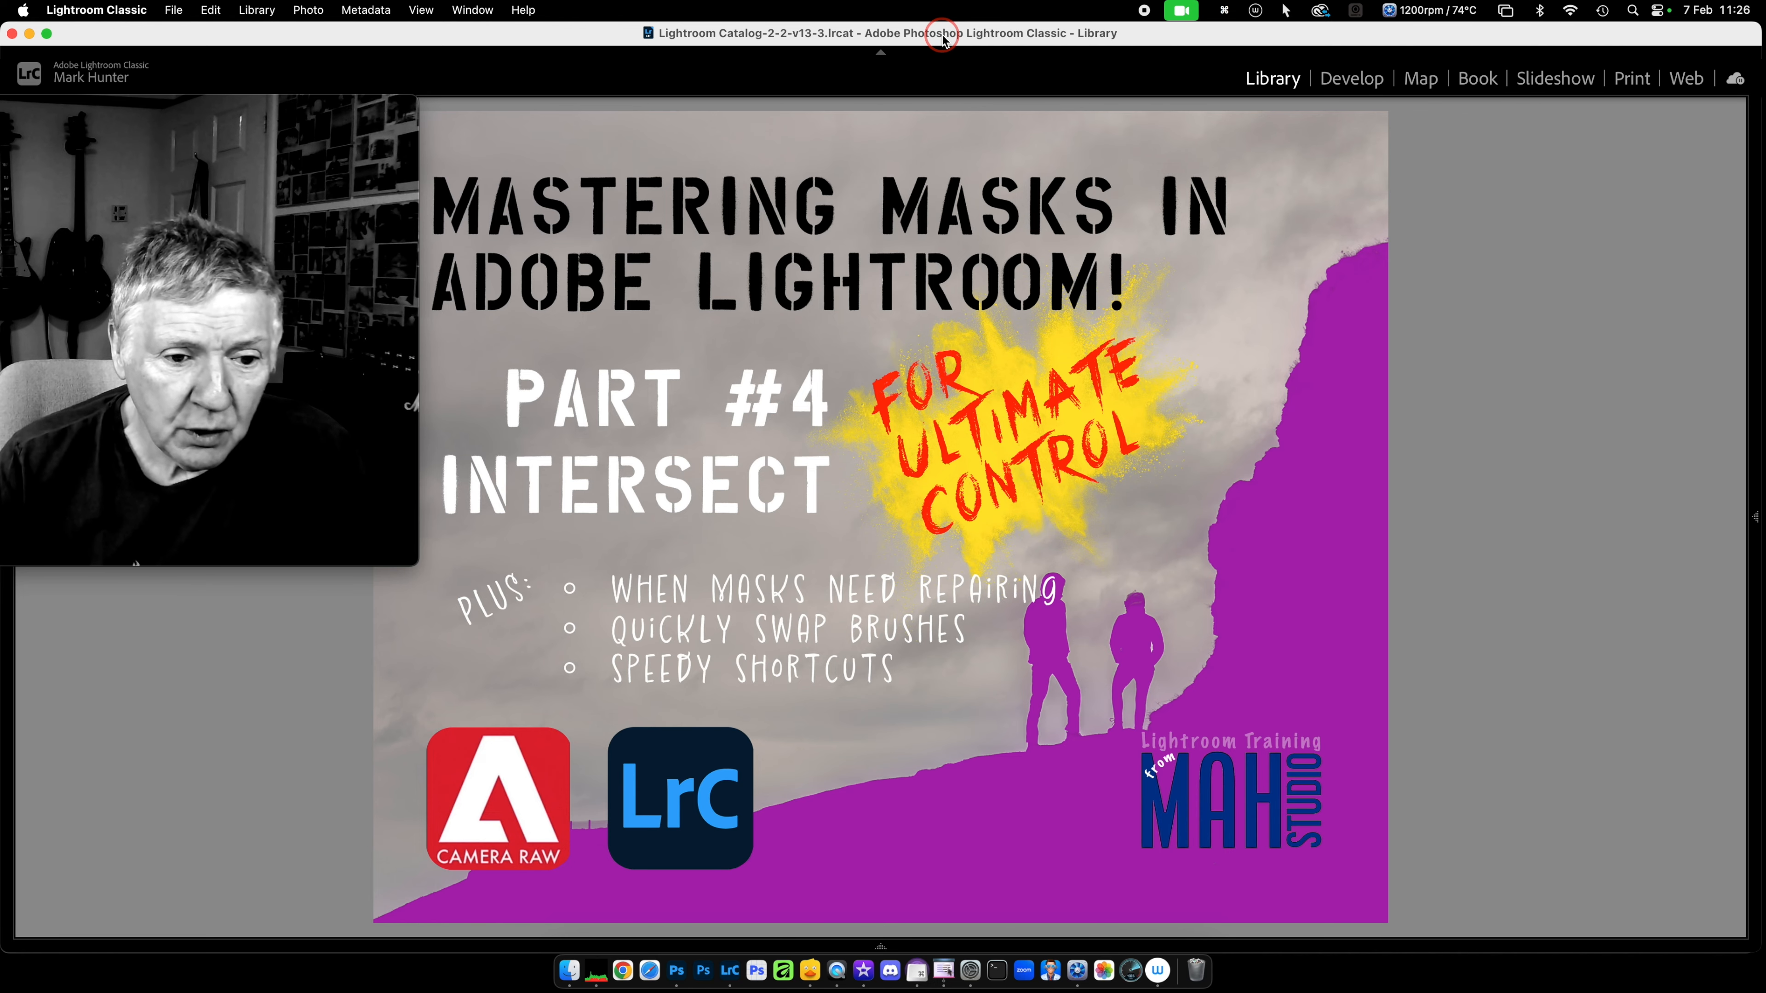
Step: Select the beach group photo and open it in the Develop module
key("Right")
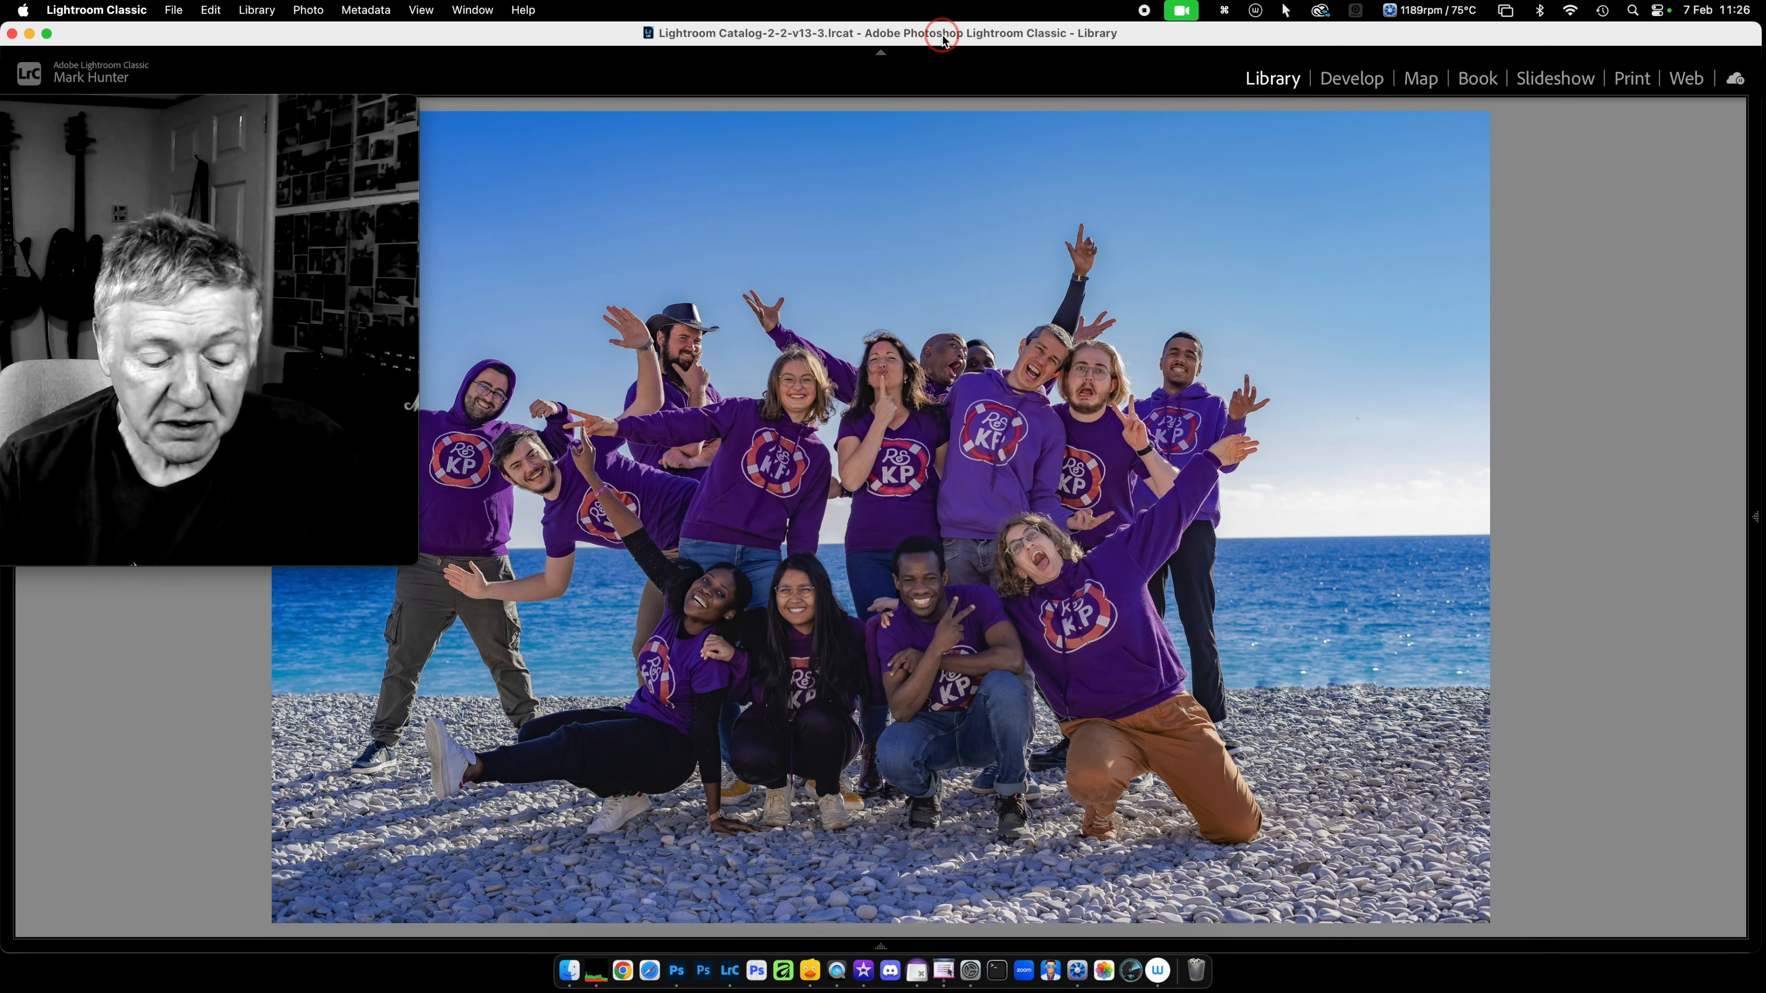
key("d")
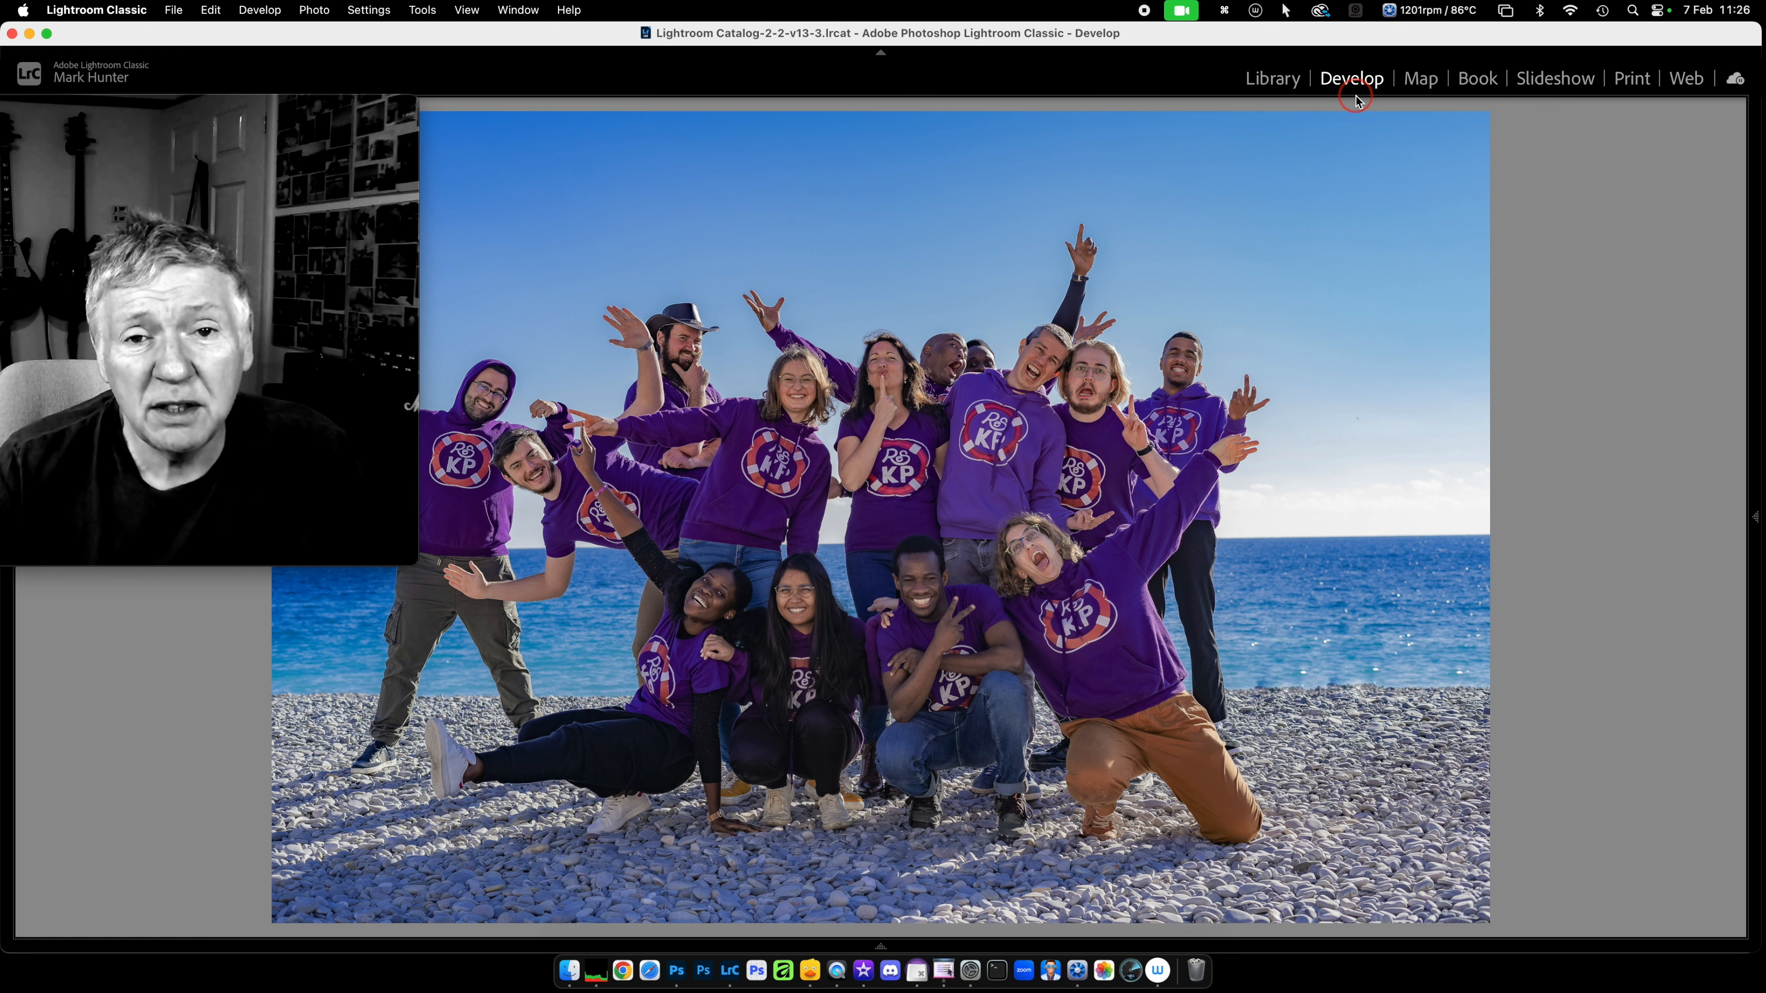
key("g")
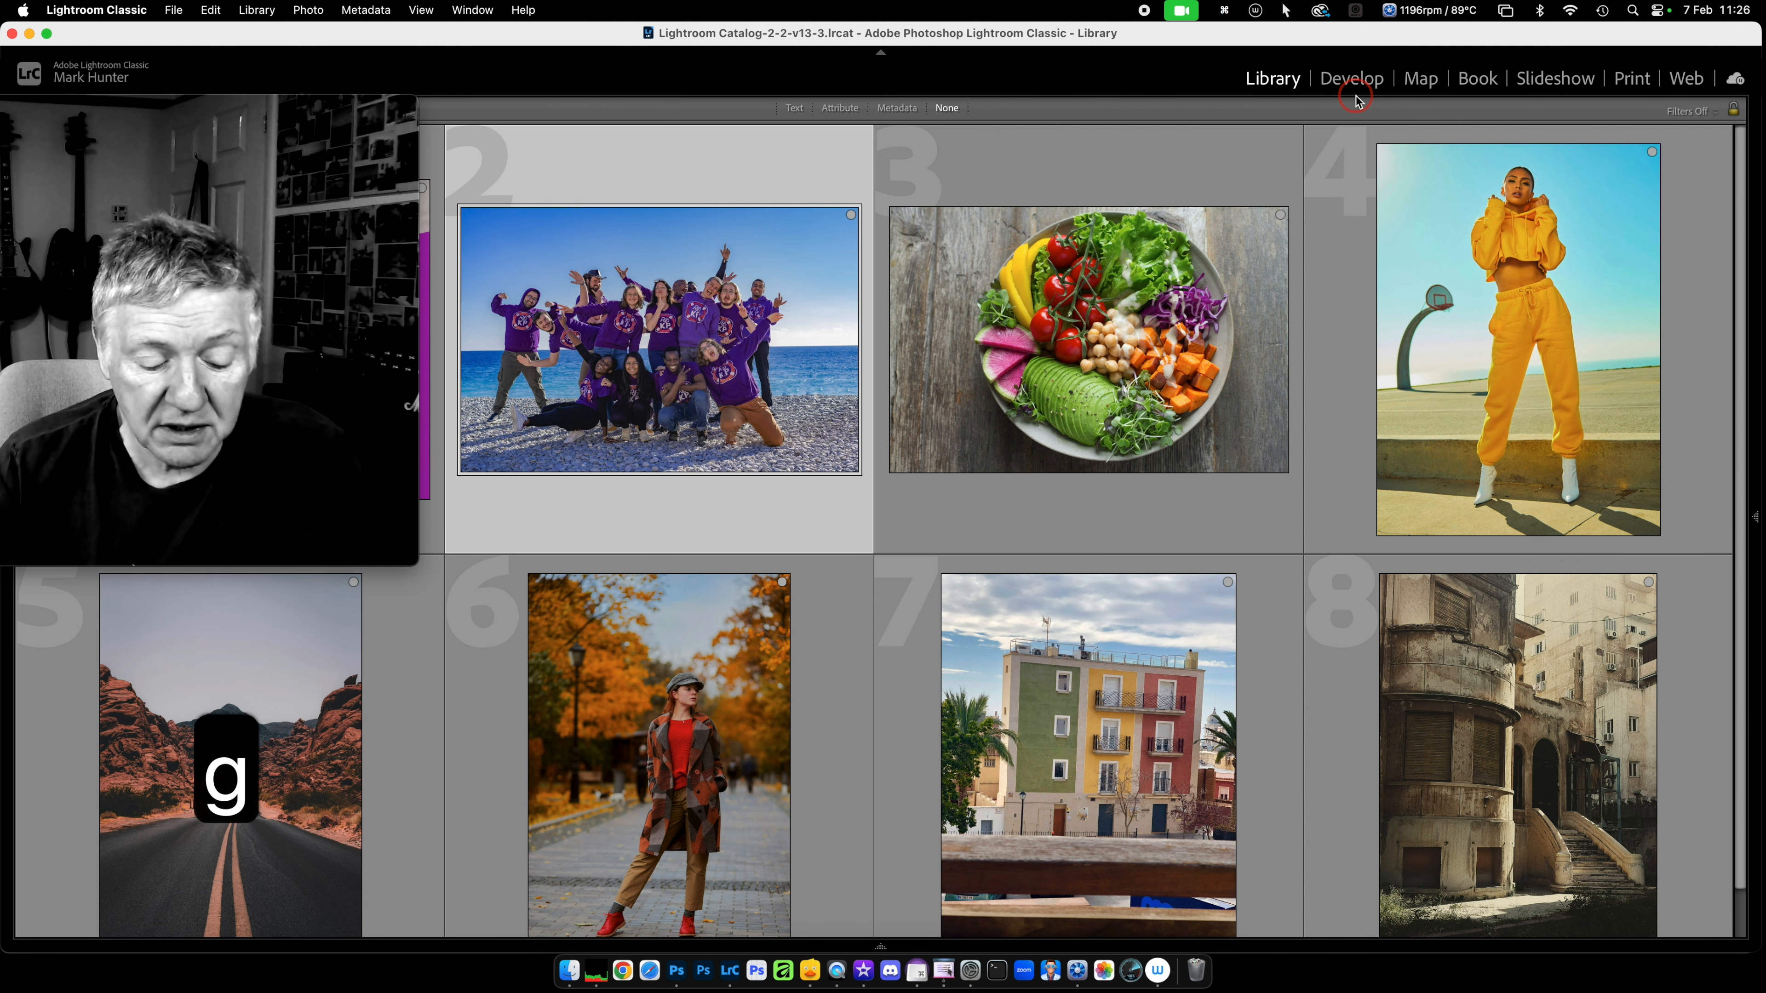
key("d")
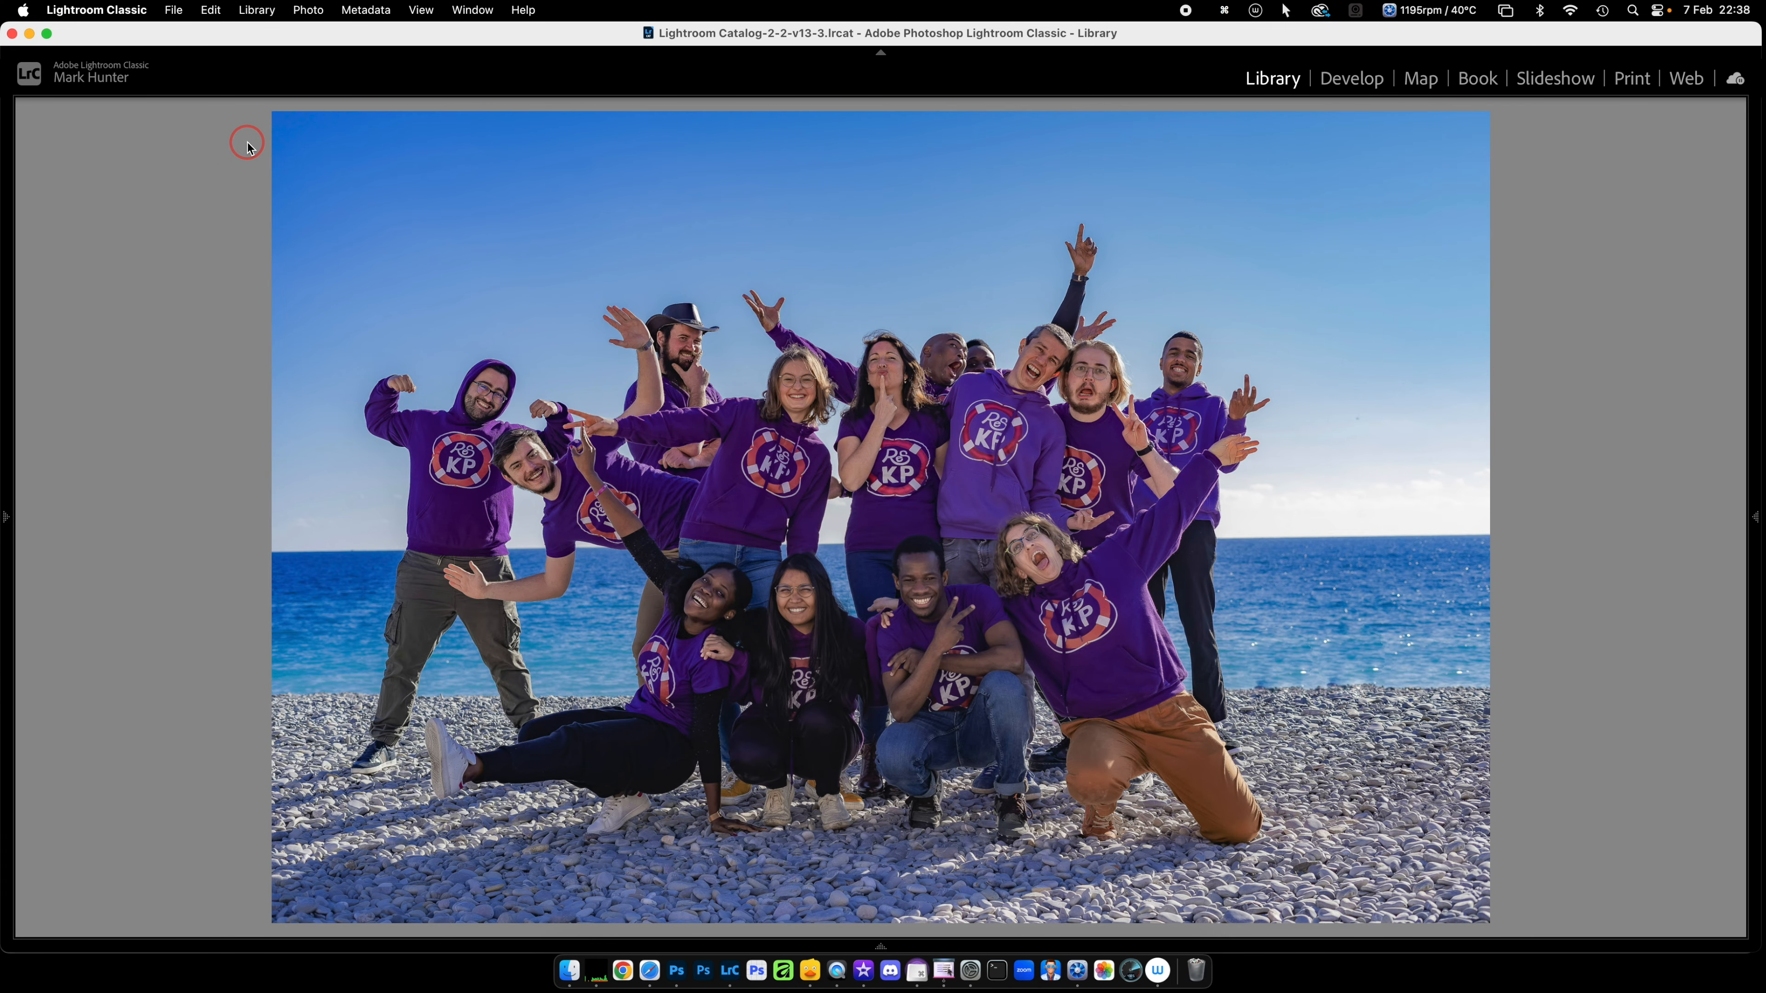
key("d")
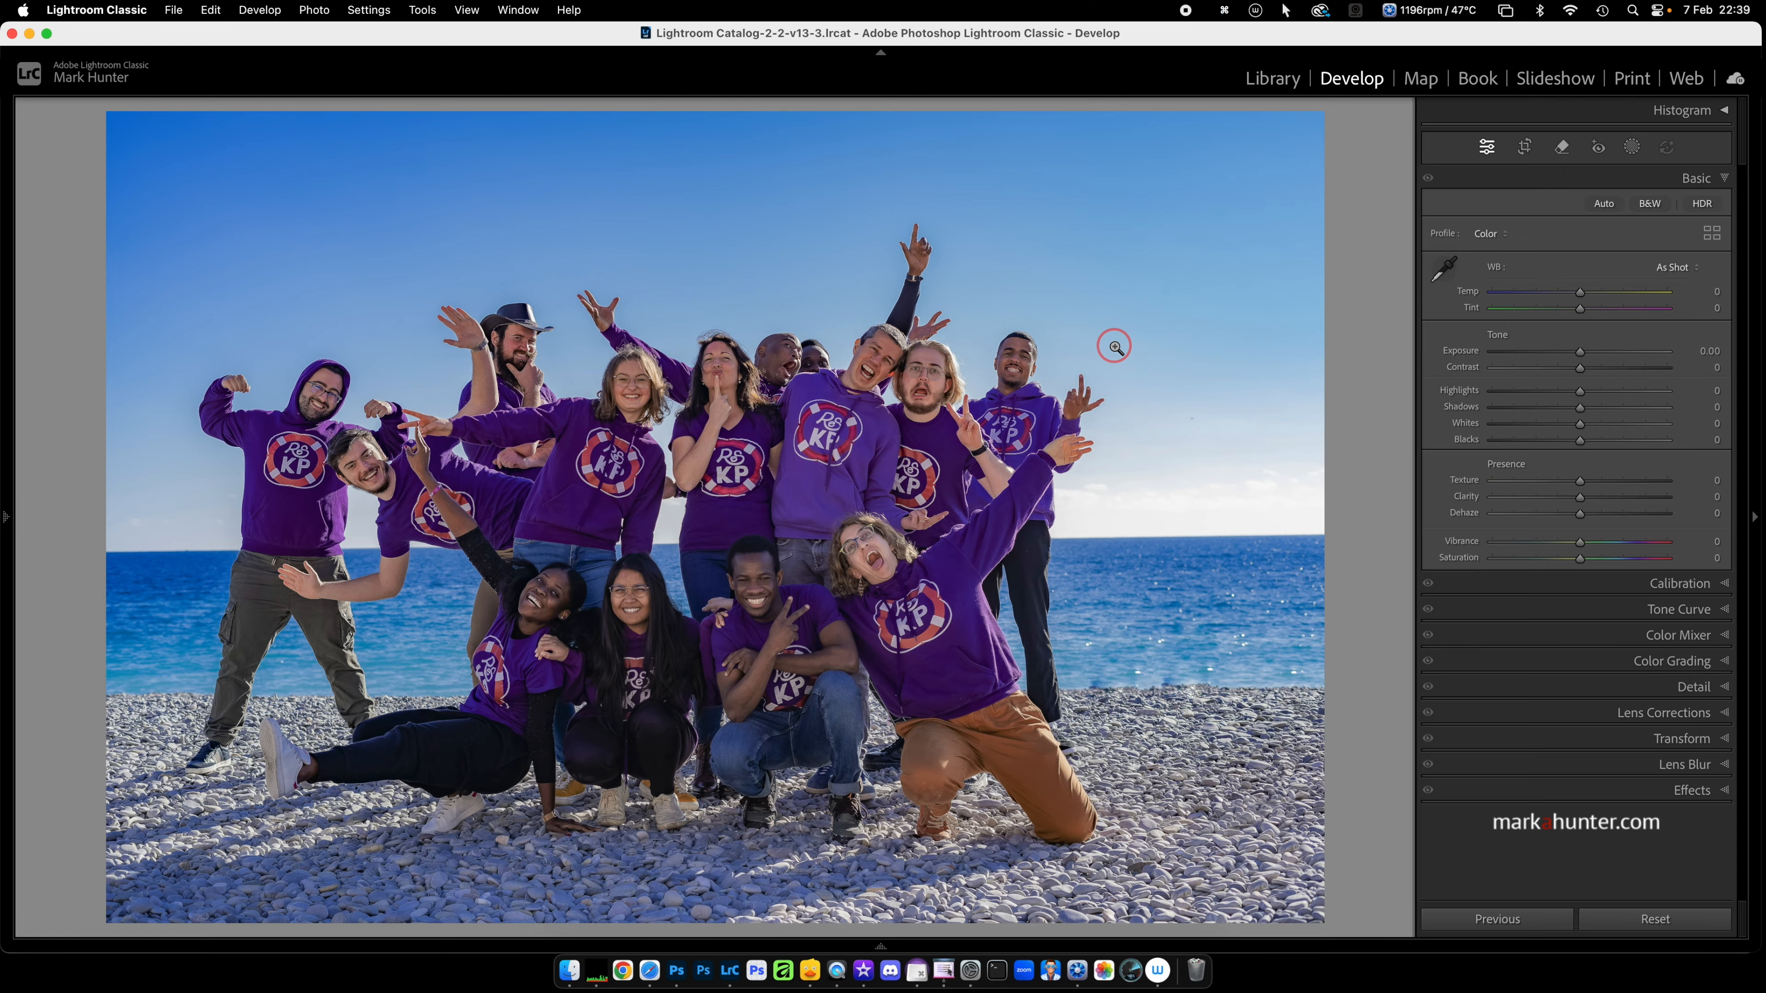
Step: Set the group photo's exposure to +0.15 and raise its clarity slightly
left_click(1581, 353)
left_click_drag(1581, 353, 1584, 353)
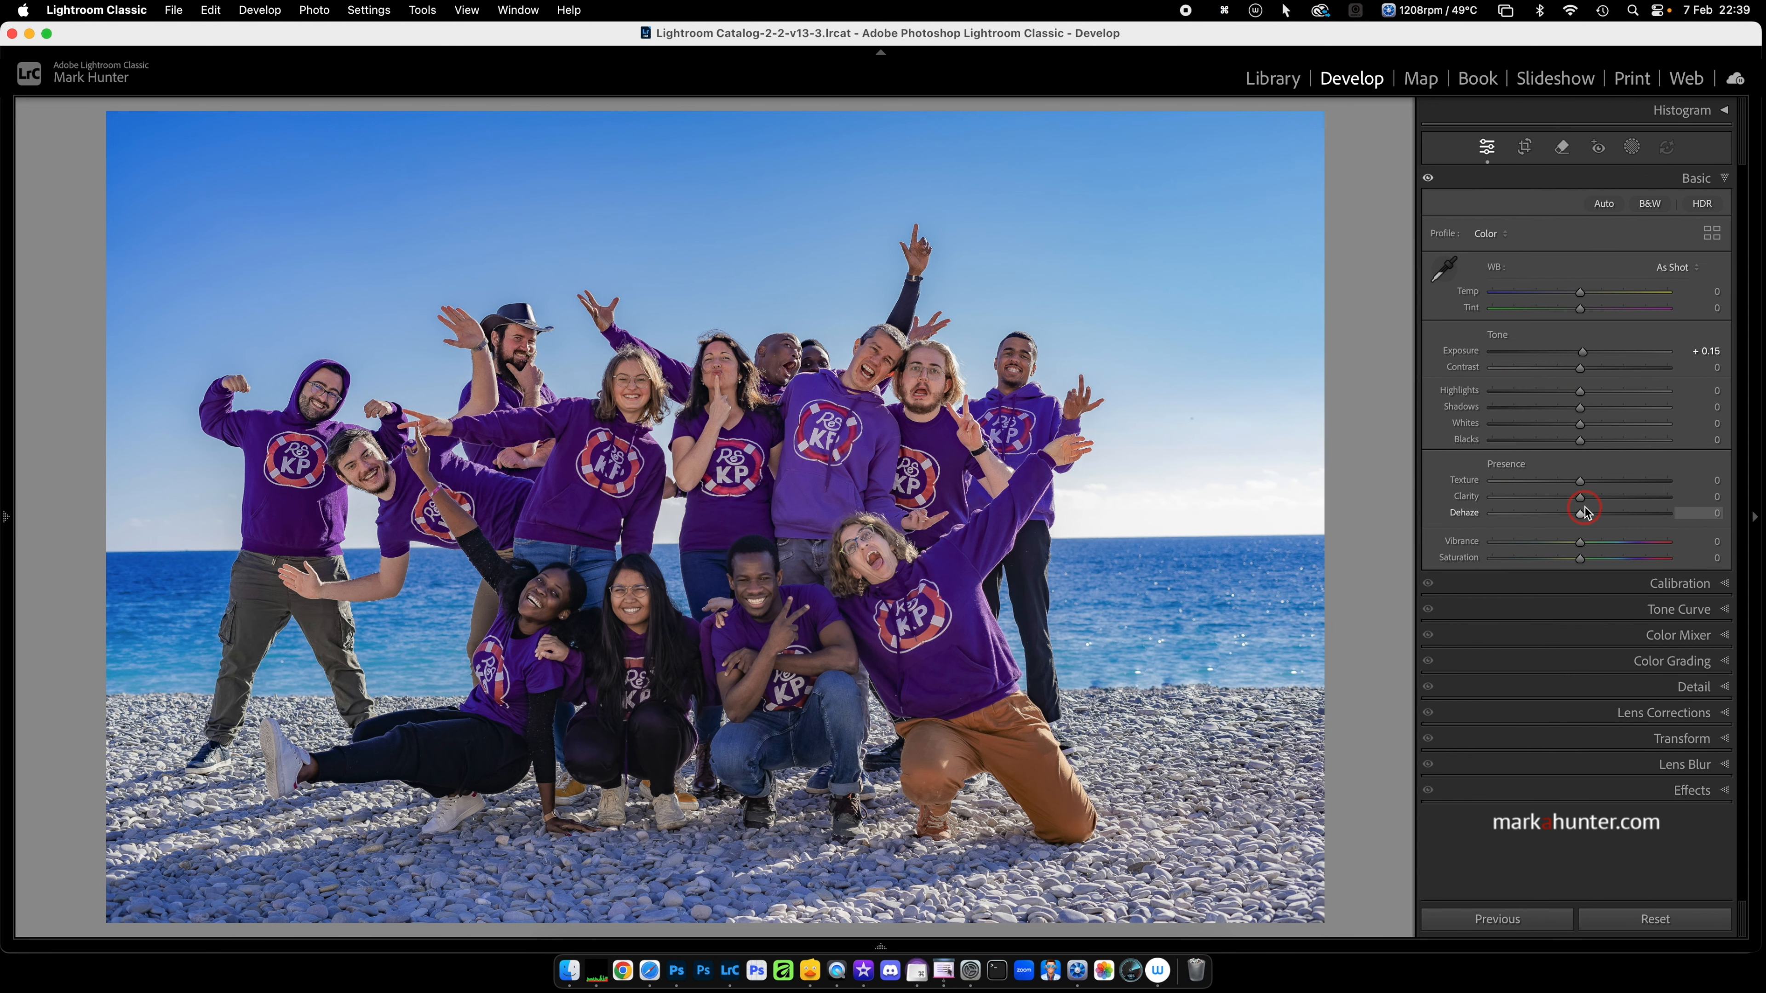
left_click_drag(1583, 499, 1589, 498)
Step: Create a new mask of all people, limited to their clothes
left_click(1633, 150)
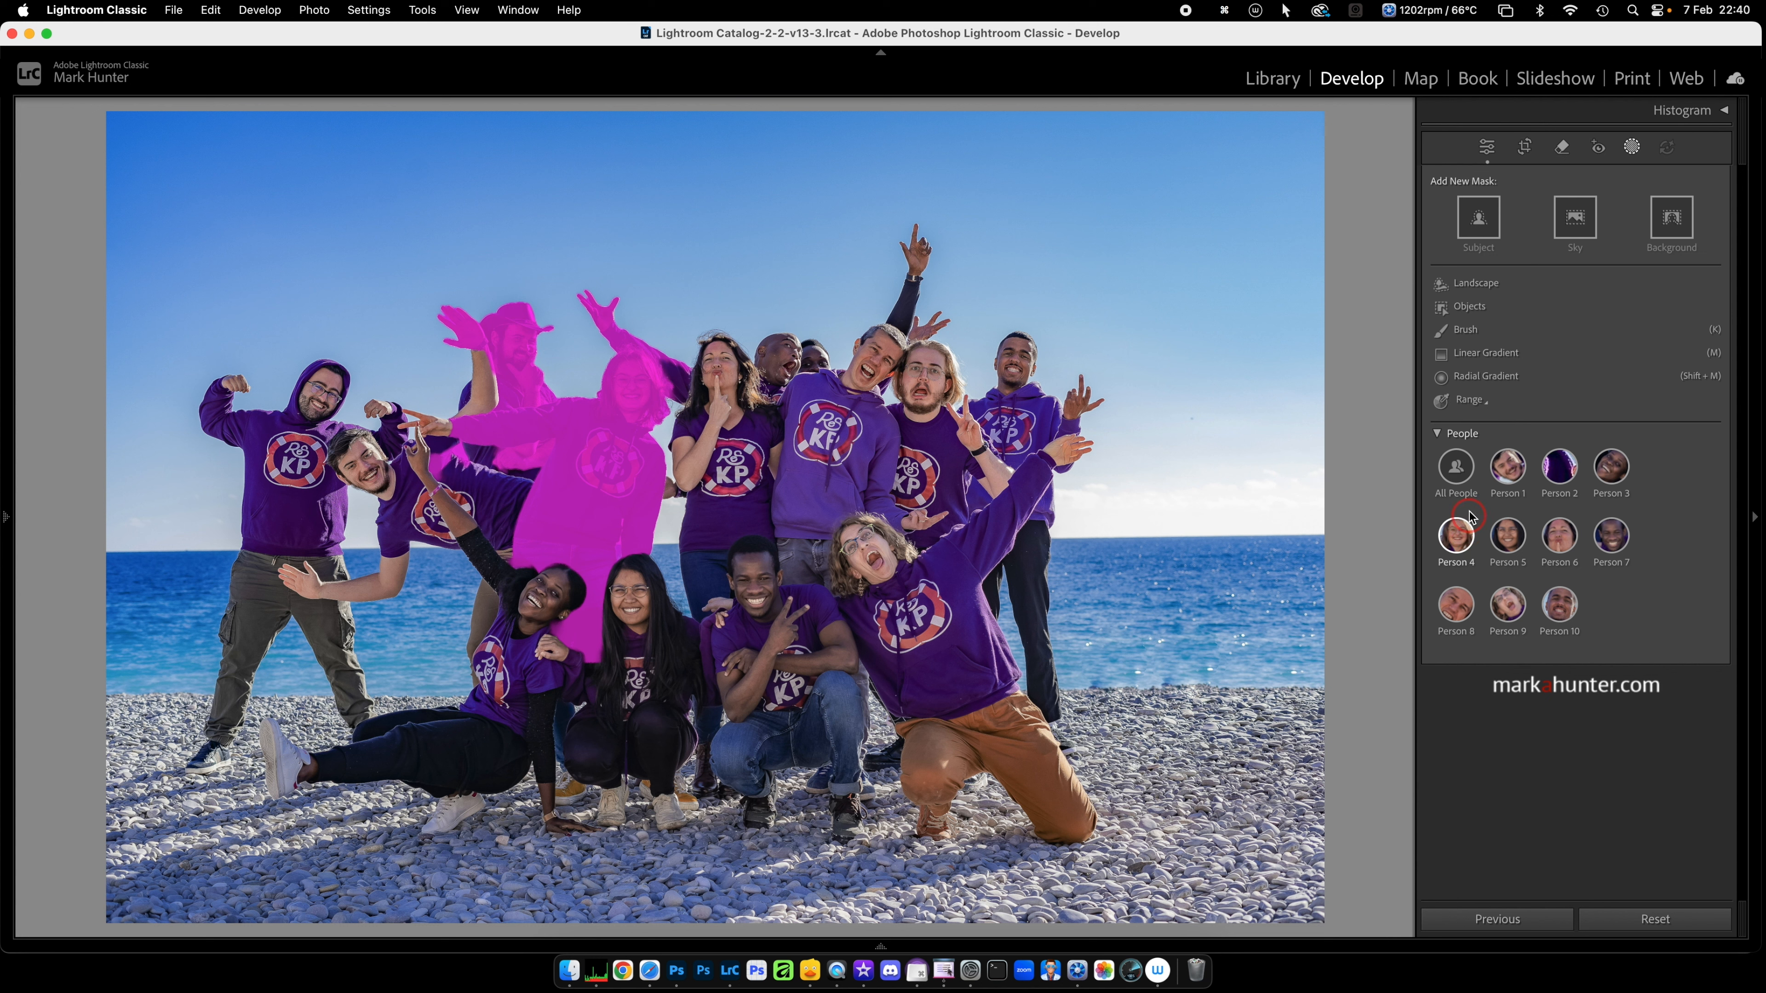
left_click(1464, 475)
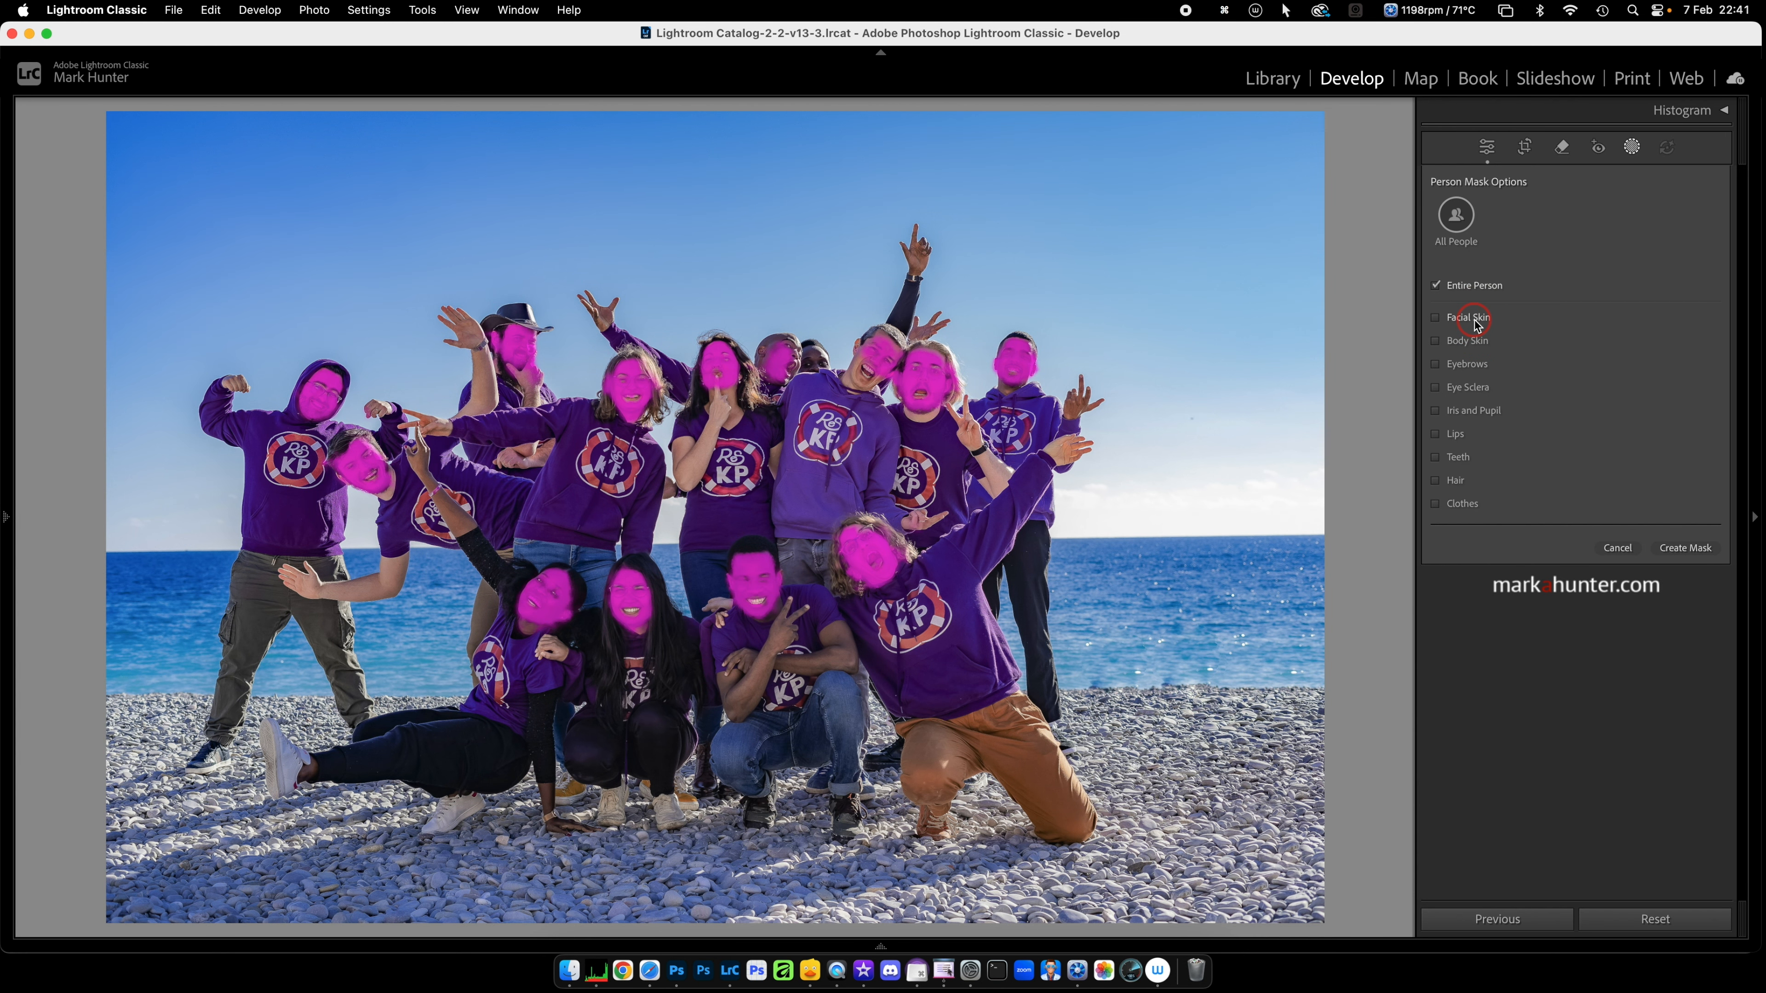
left_click(1462, 507)
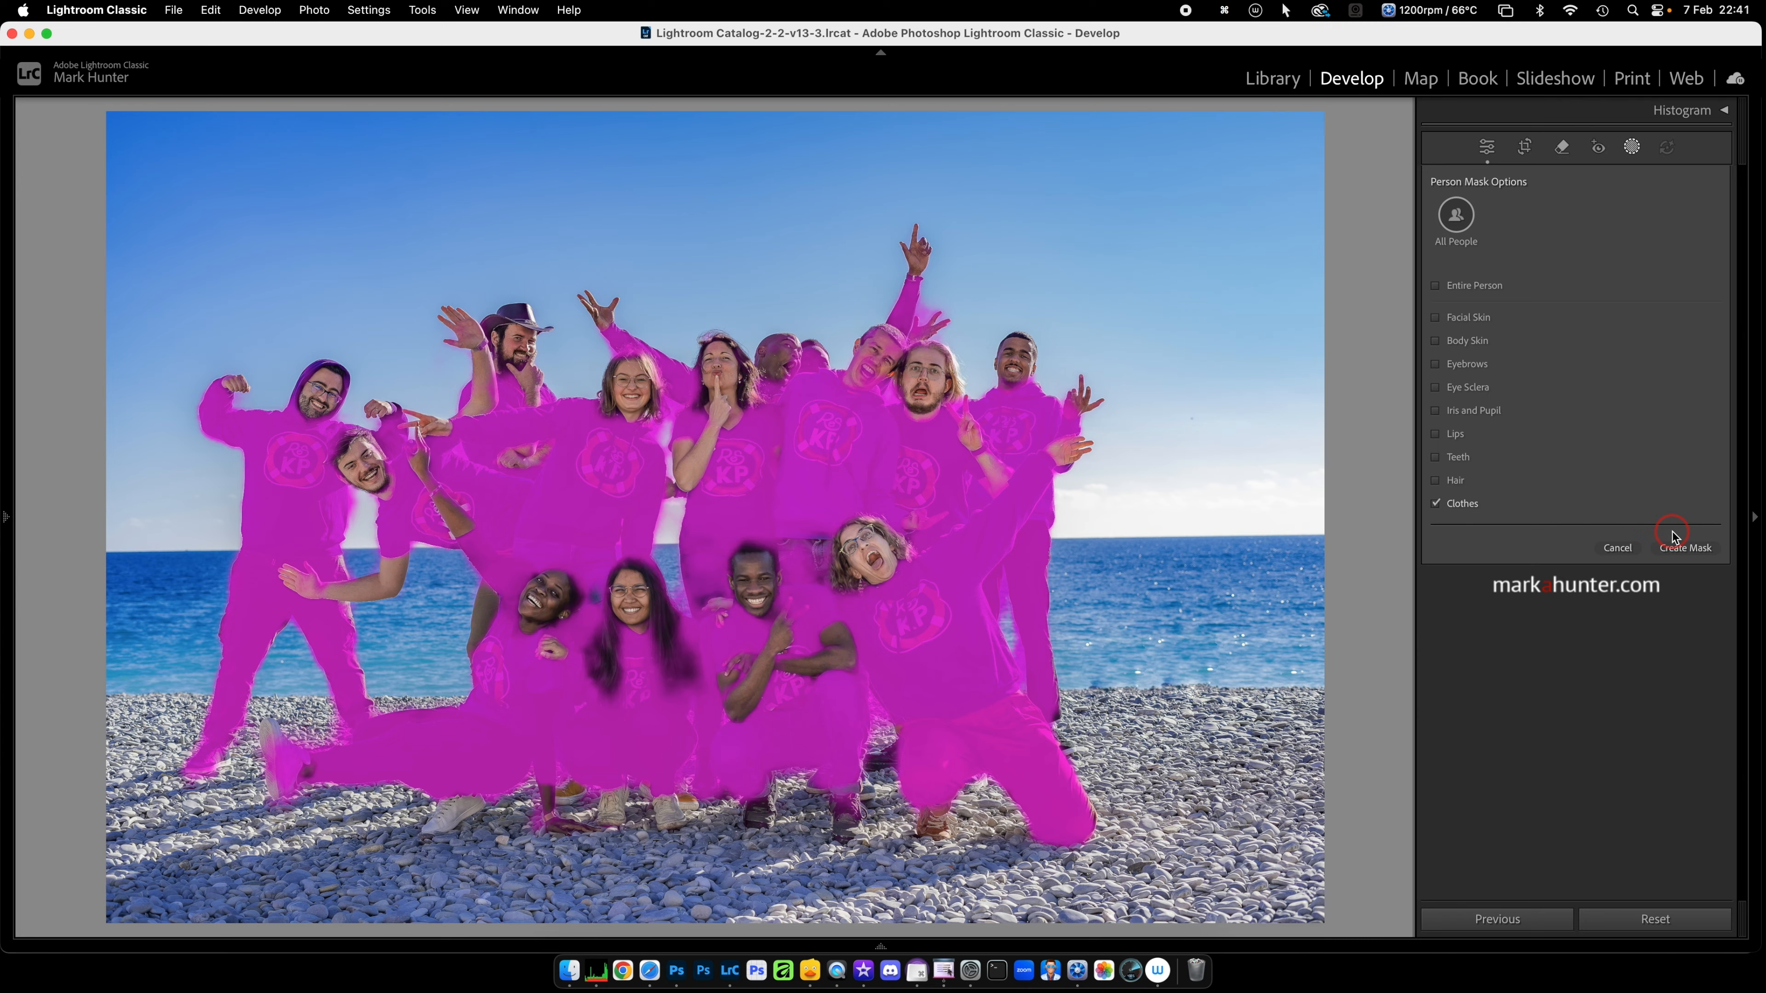
left_click(1689, 550)
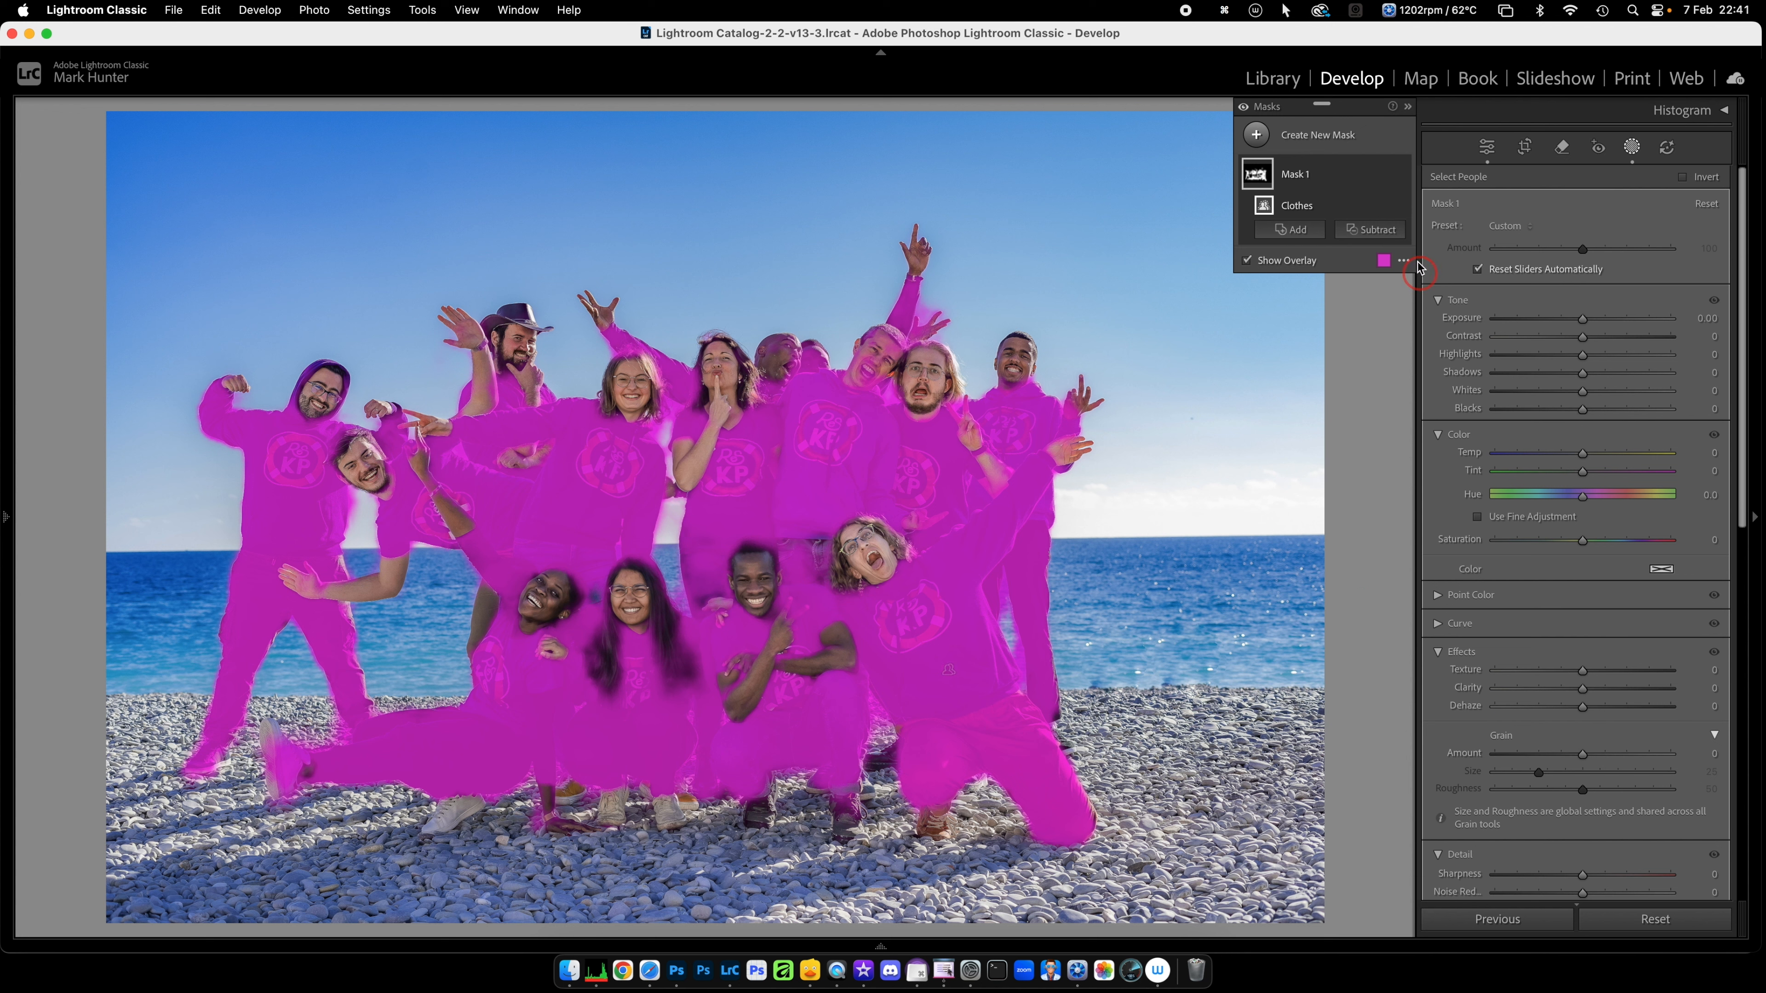
Step: Intersect the clothes mask with a color range sampled from a purple sweatshirt, and show the mask overlay
left_click(1384, 177)
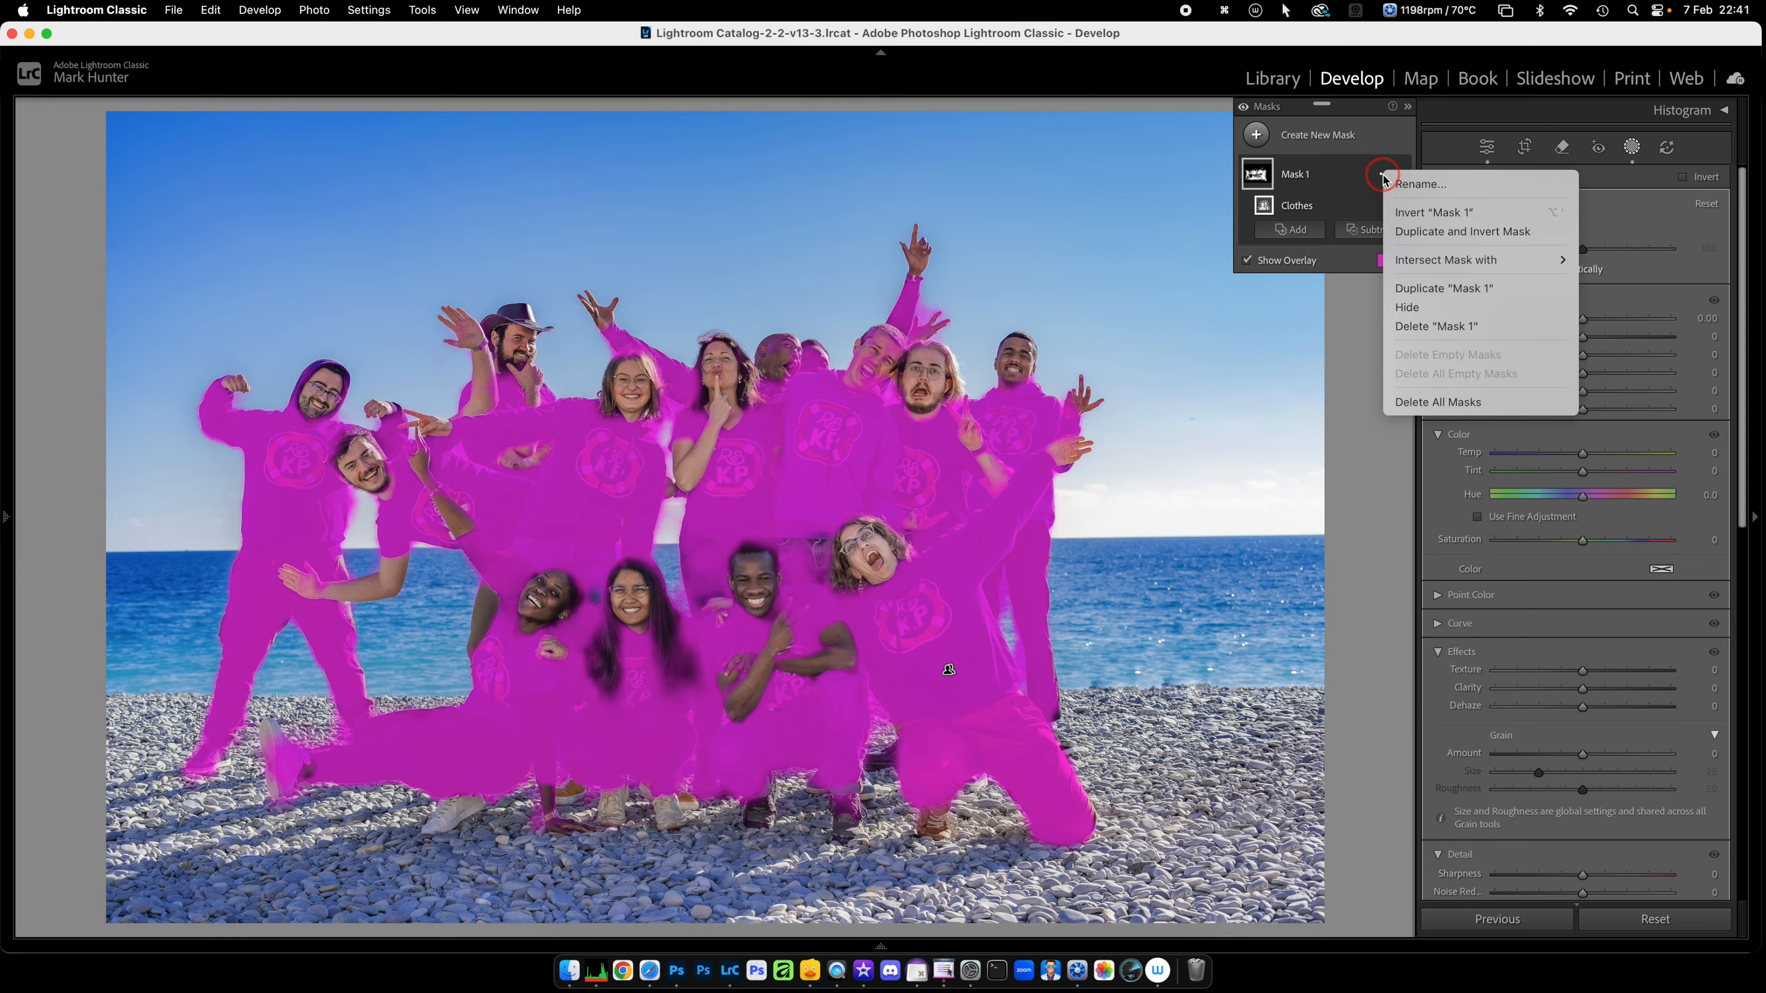
mouse_move(1416, 259)
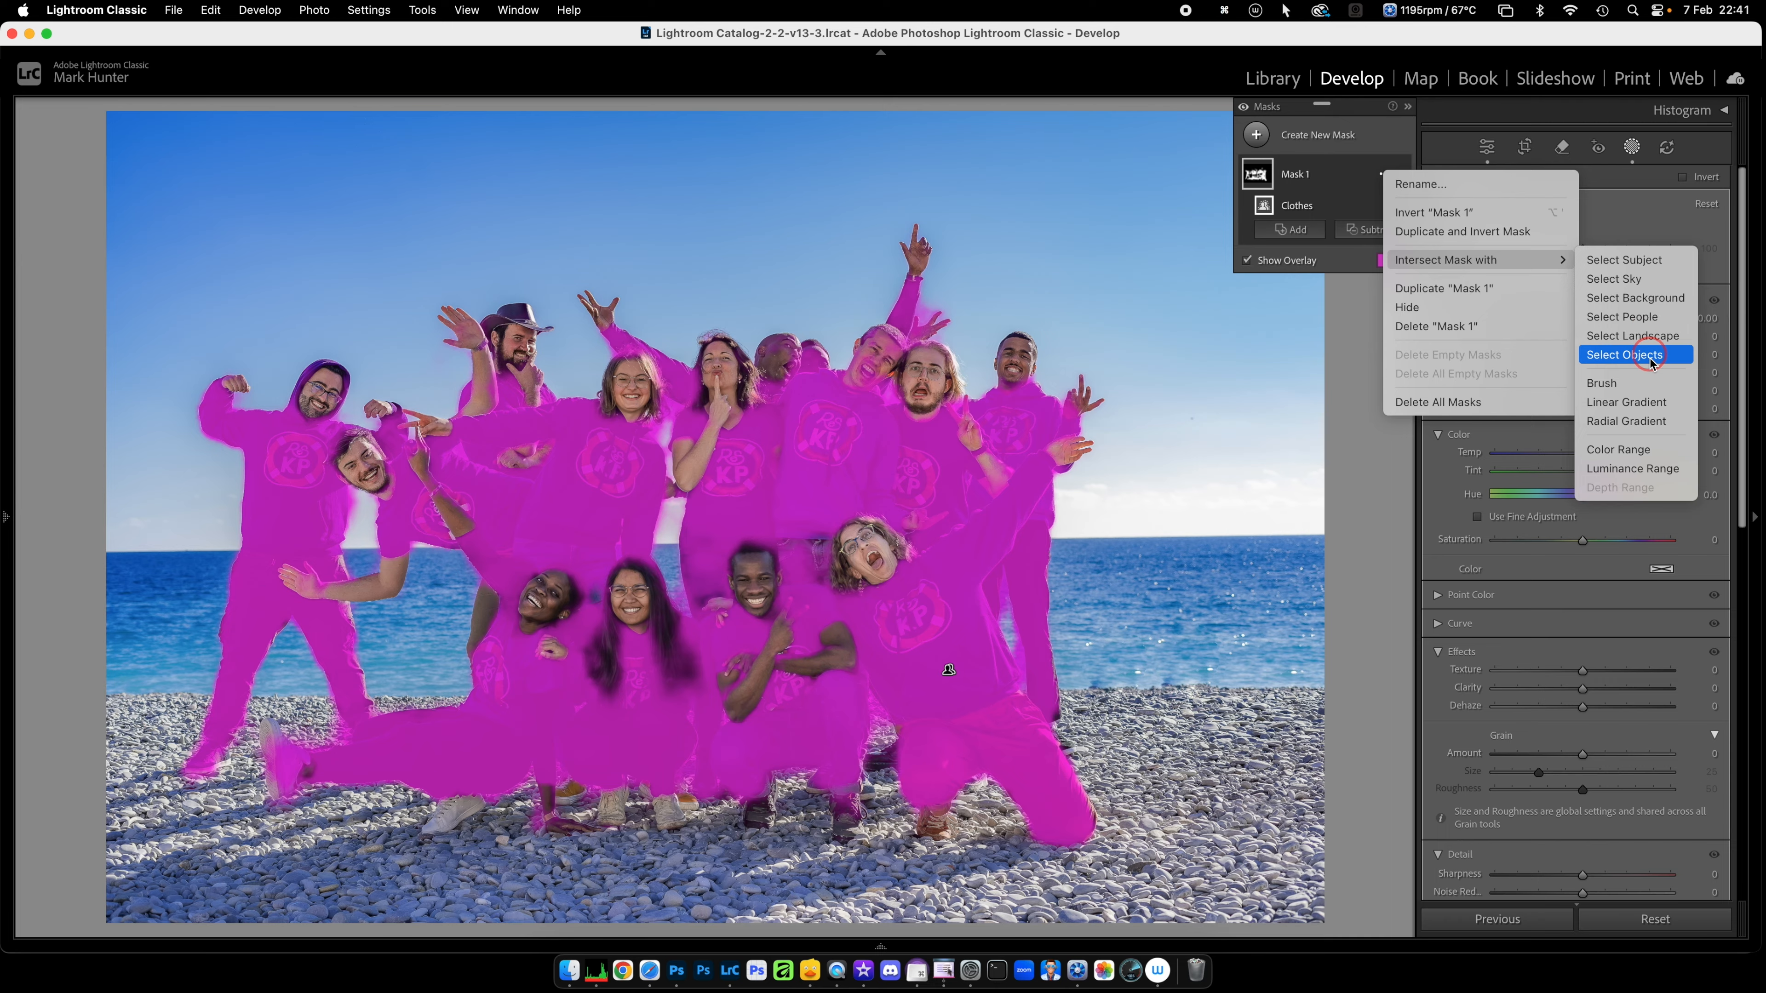
left_click(1649, 449)
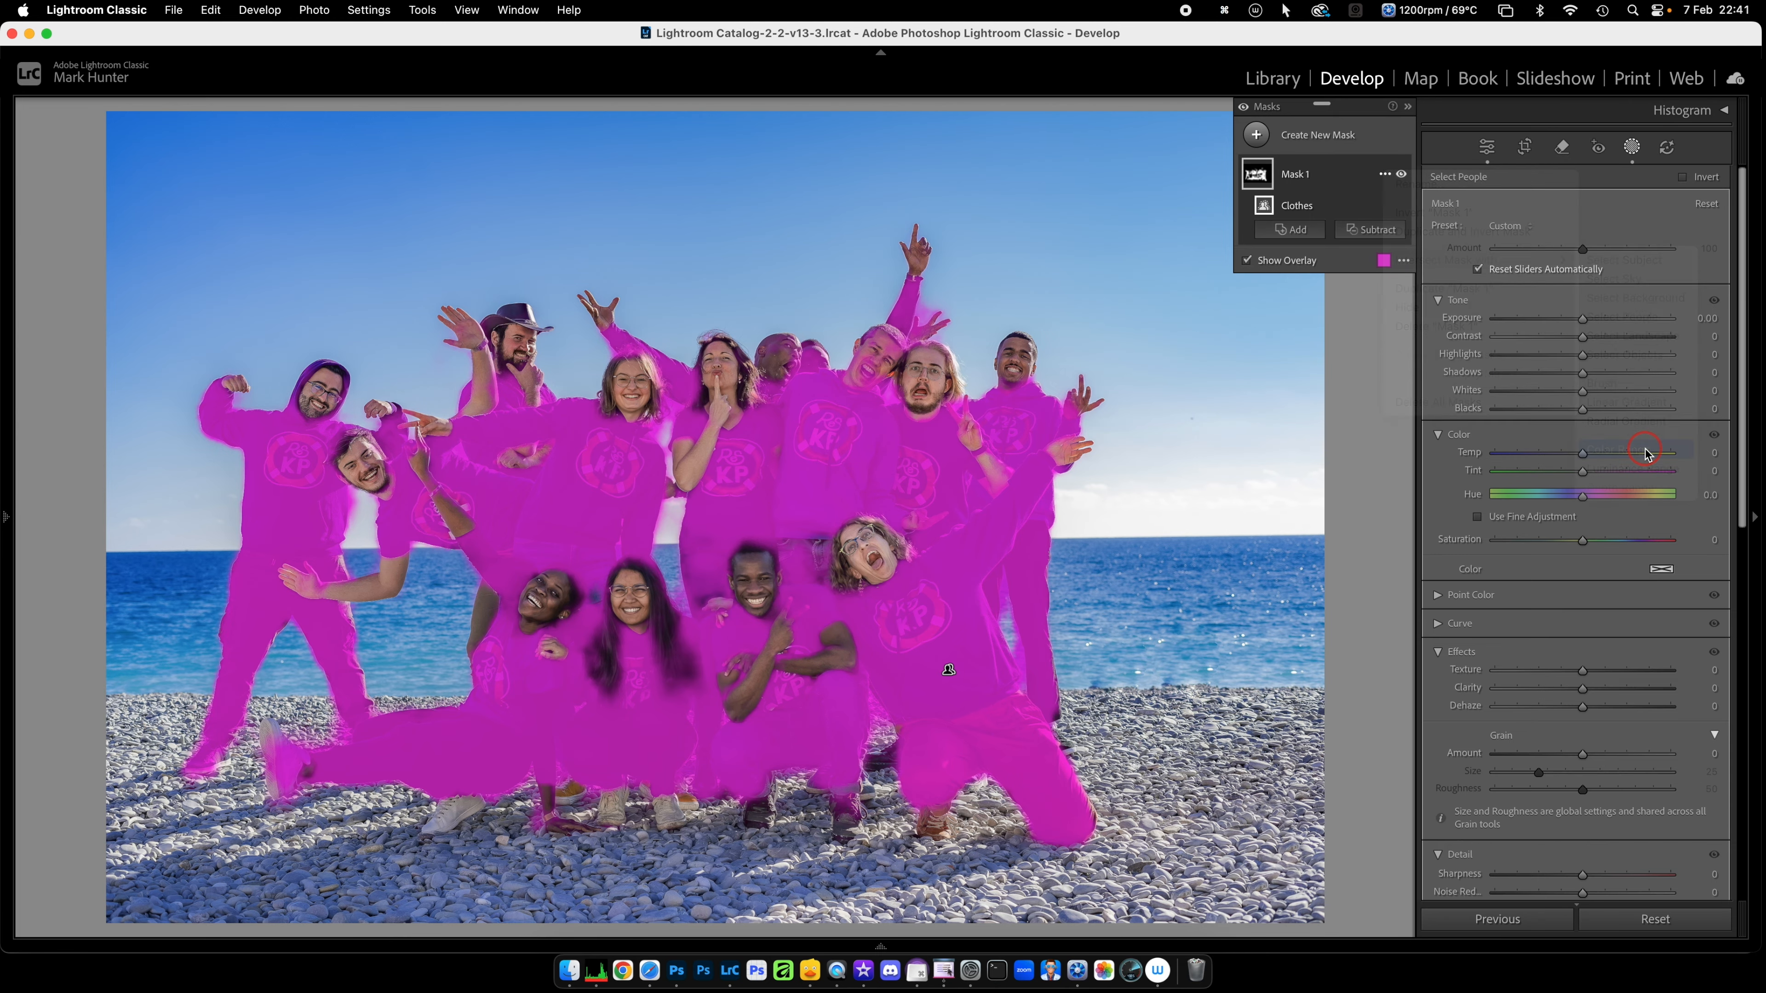
left_click(808, 478)
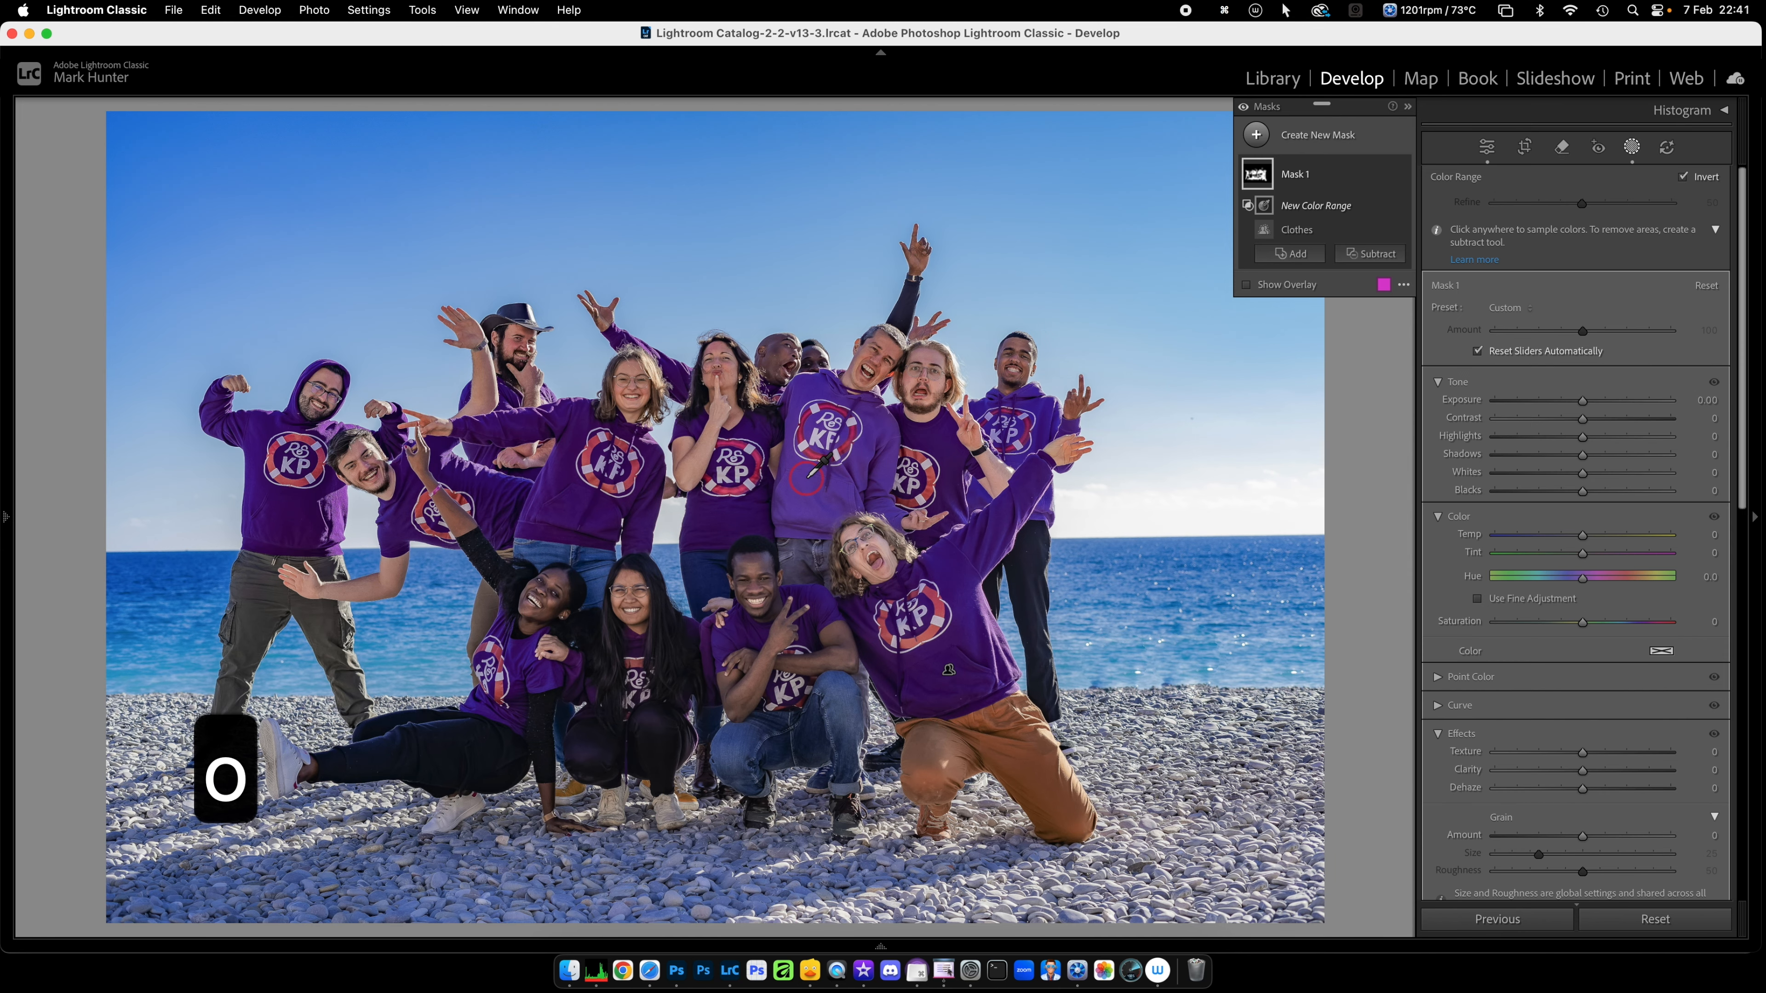
key("o")
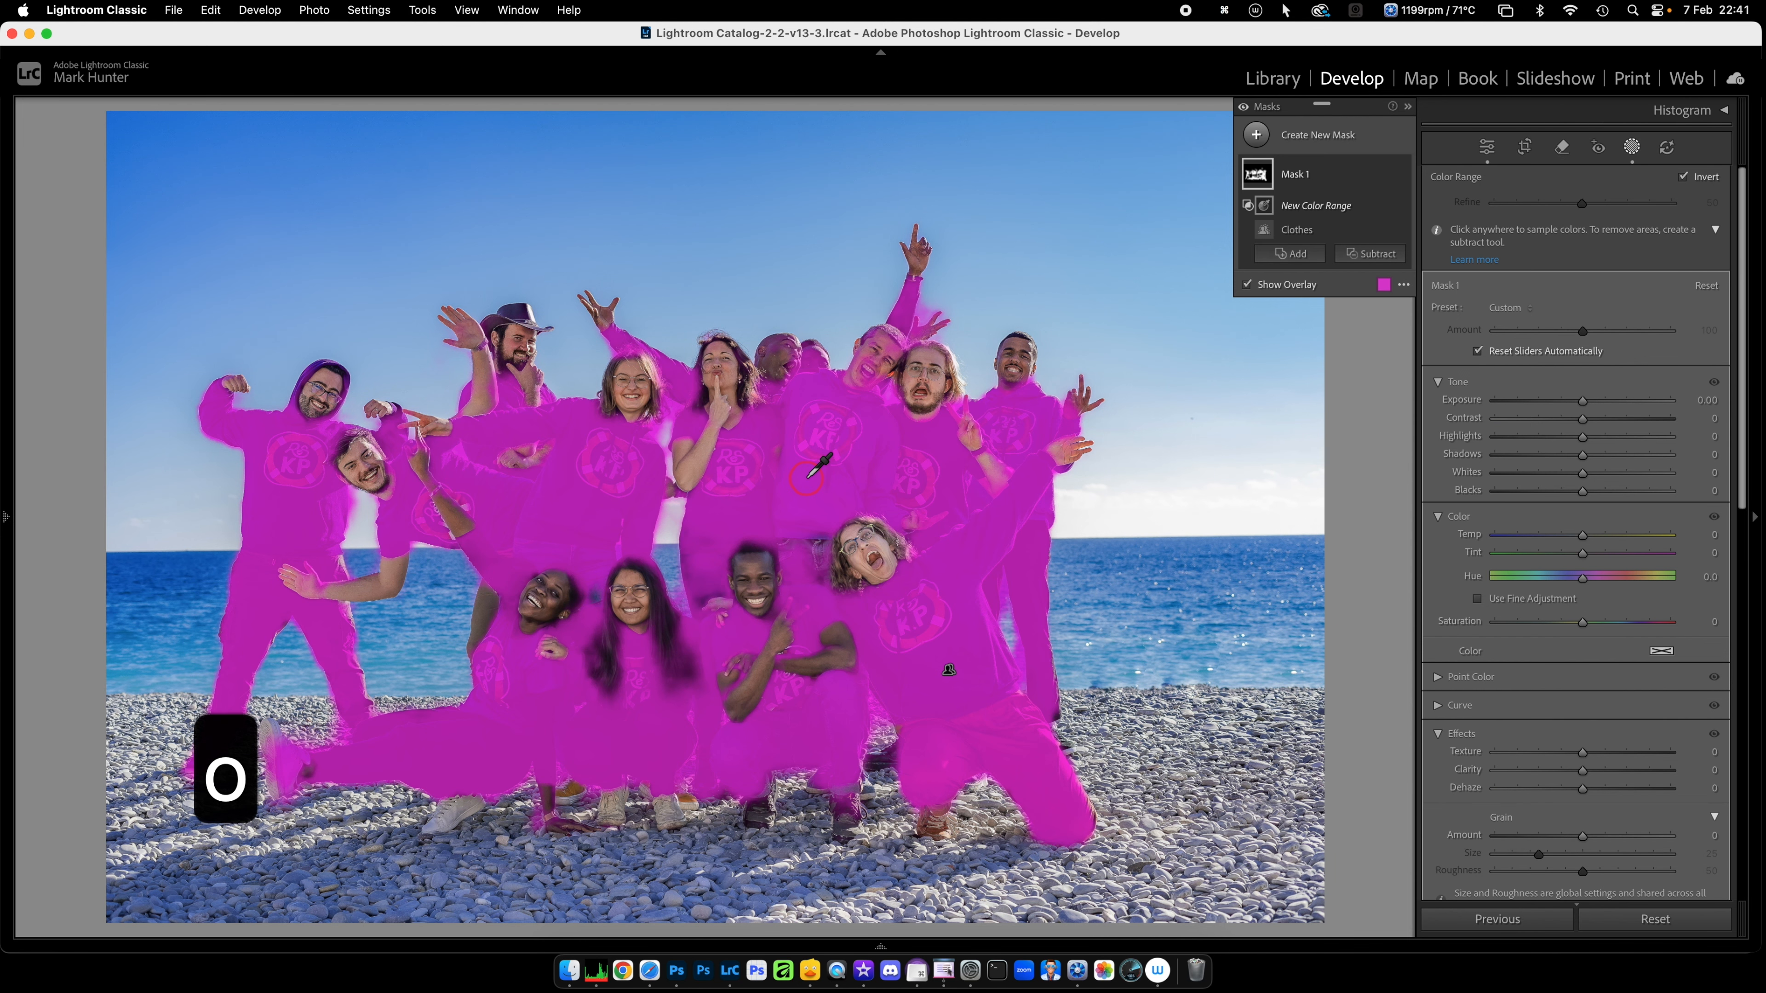
key("o")
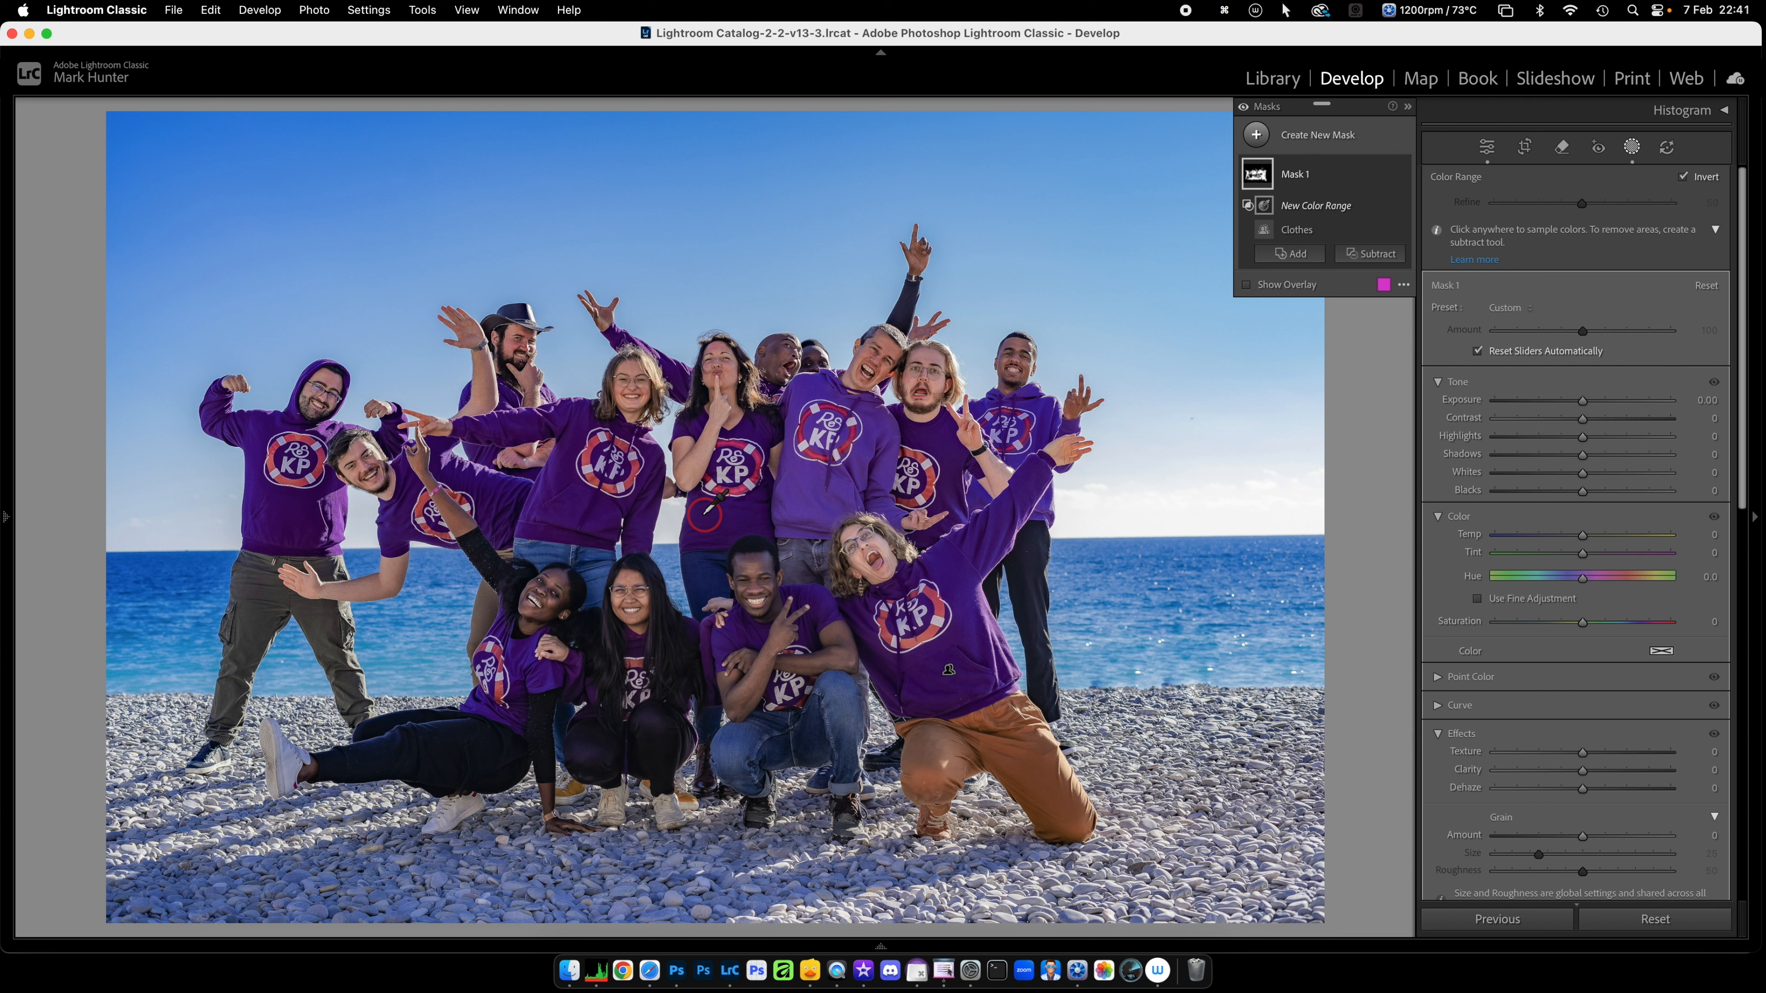
left_click(582, 506)
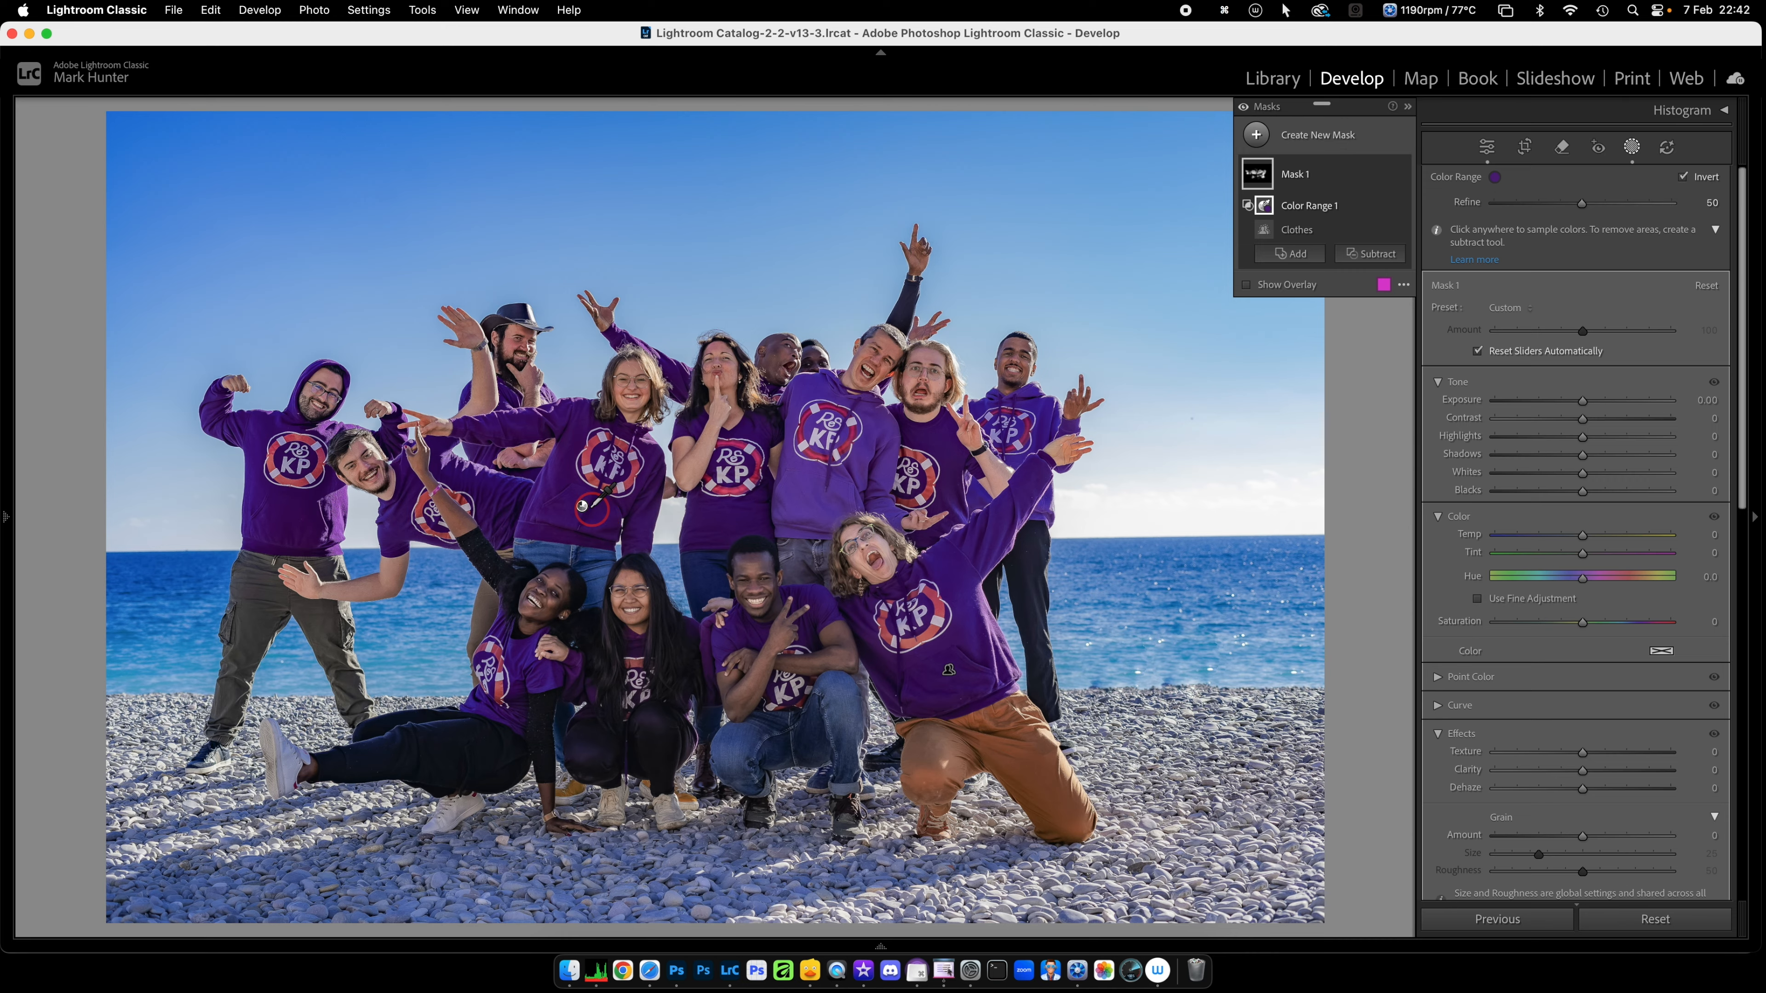
left_click(1246, 285)
left_click(648, 755)
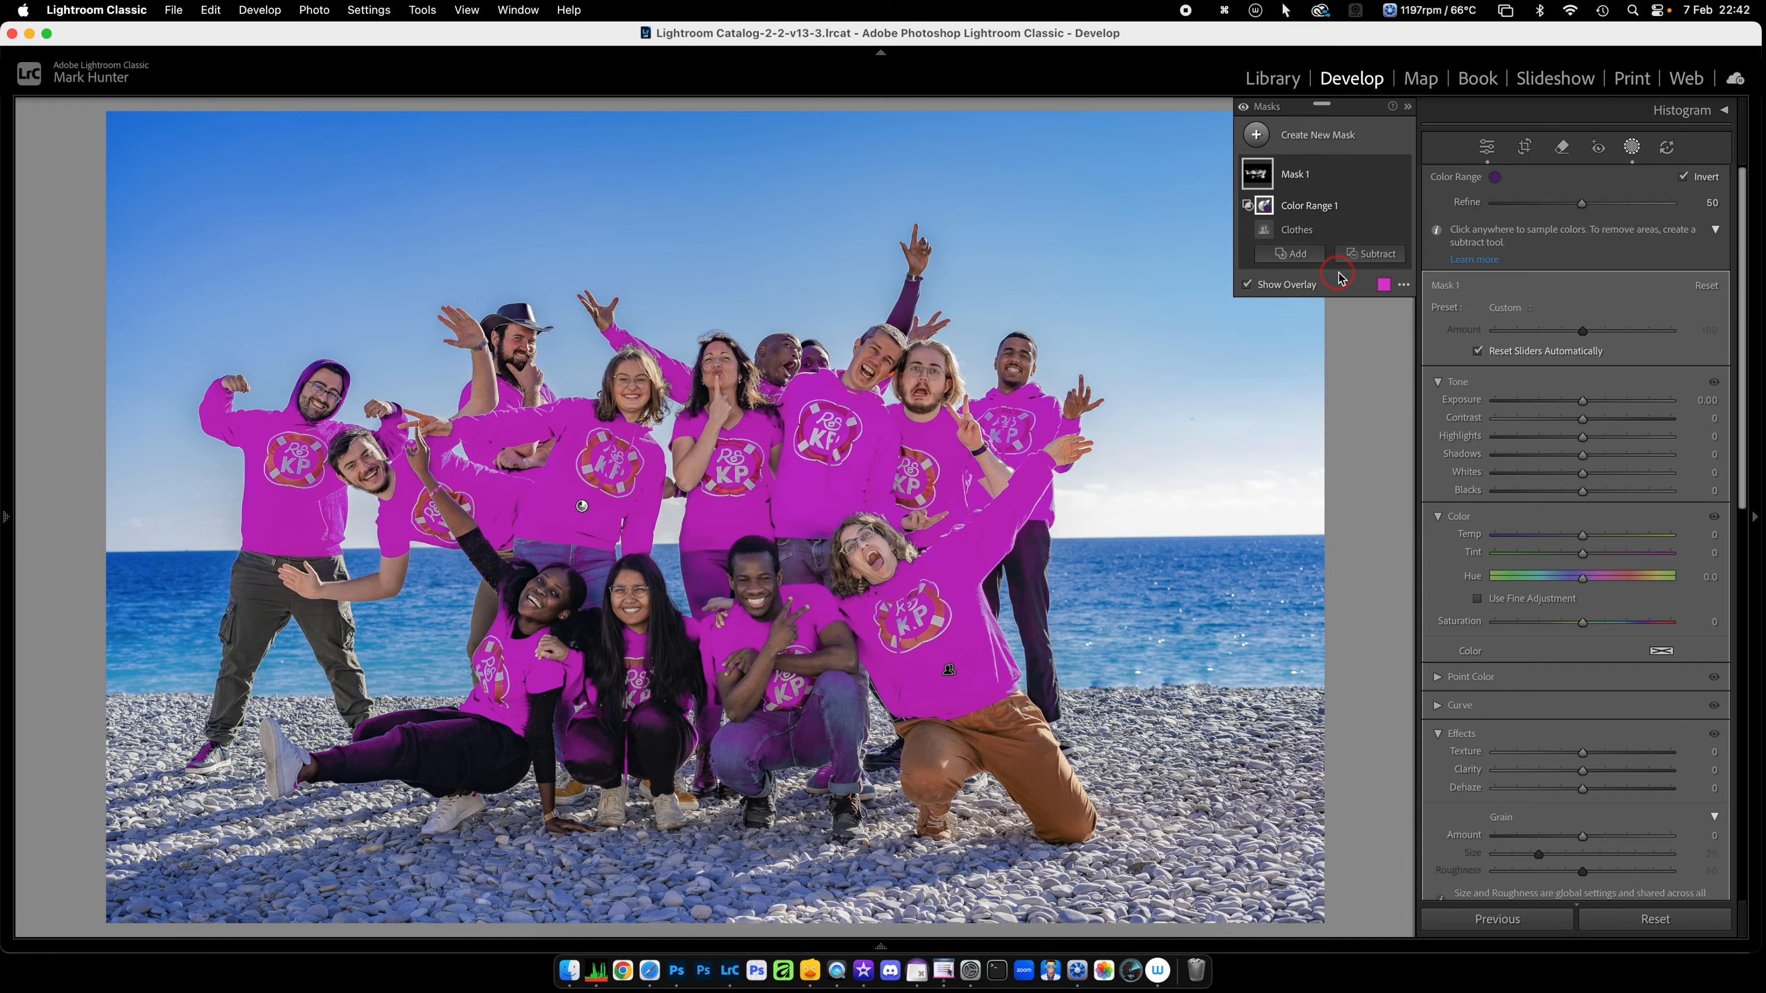
Step: Subtract stray areas from the mask with a brush around the crouching man's shoe and the hooded man's head
left_click(1377, 255)
left_click(1381, 440)
mouse_move(834, 779)
left_mouse_down()
mouse_move(834, 723)
mouse_move(735, 764)
mouse_move(667, 755)
mouse_move(642, 740)
mouse_move(650, 723)
mouse_move(641, 741)
mouse_move(447, 732)
mouse_move(367, 745)
left_mouse_up()
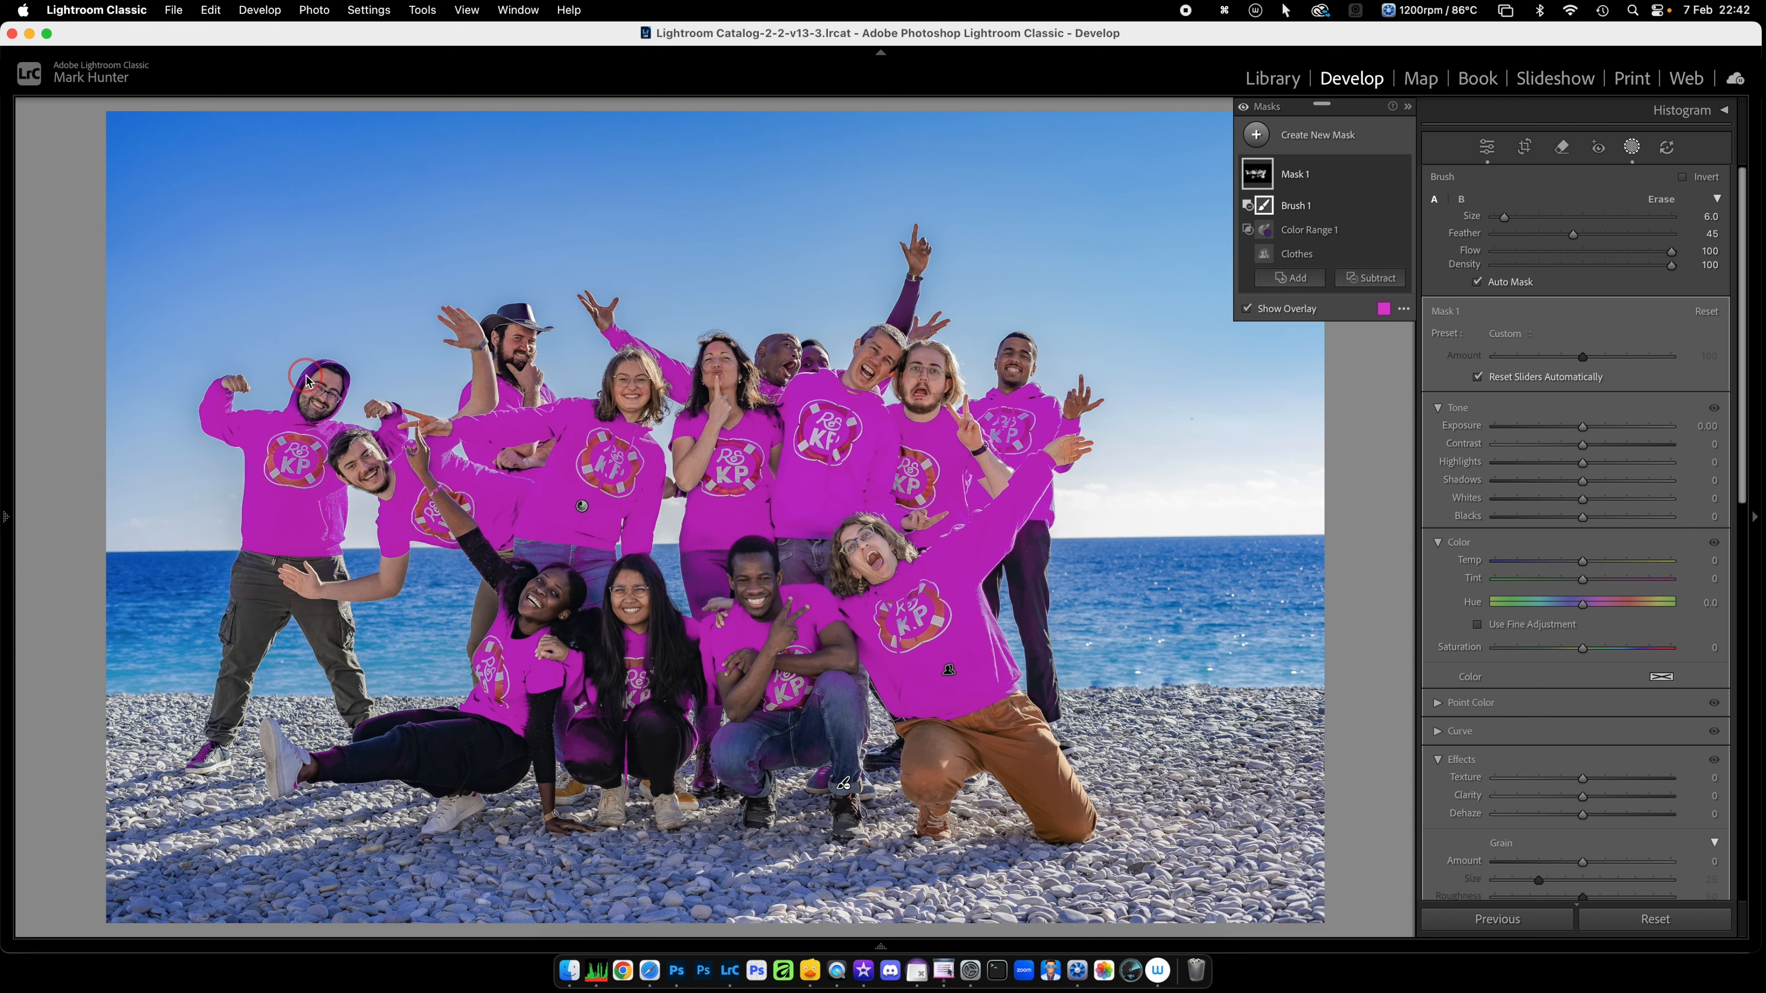
left_click_drag(306, 379, 304, 388)
Step: Add a brush to the mask at size 3.0 and paint in the missed sleeve of the highest raised arm
left_click(1297, 285)
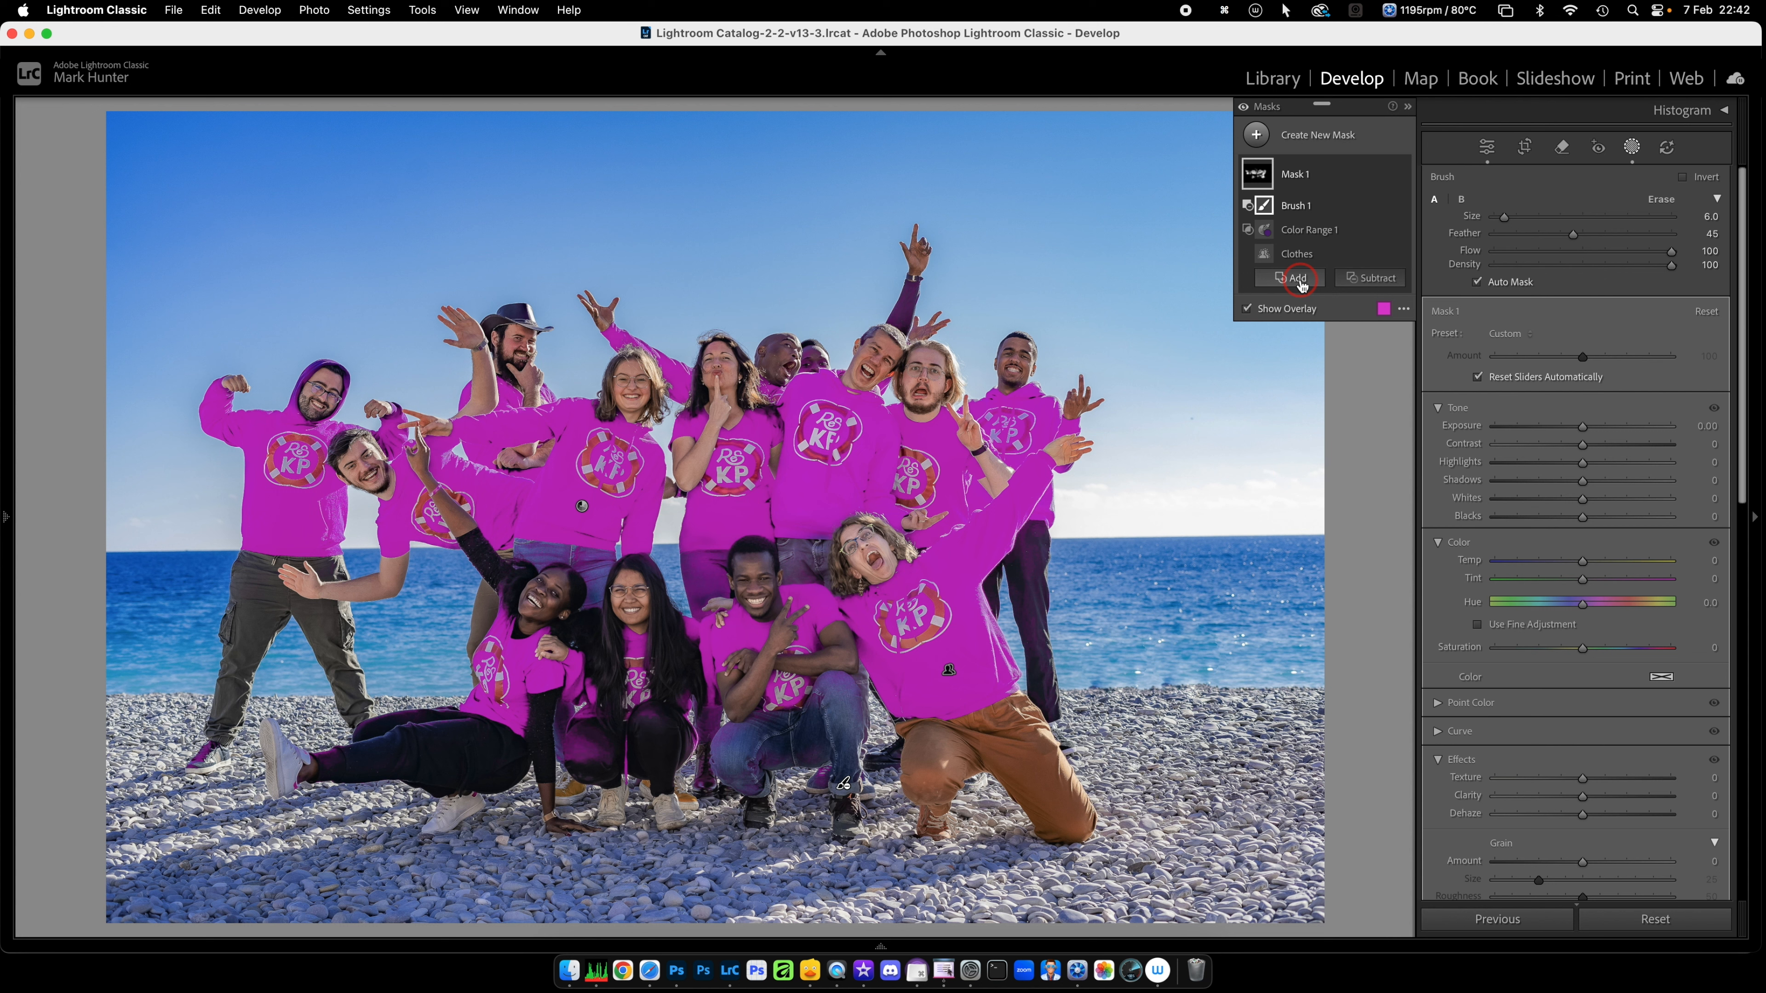
left_click(1306, 463)
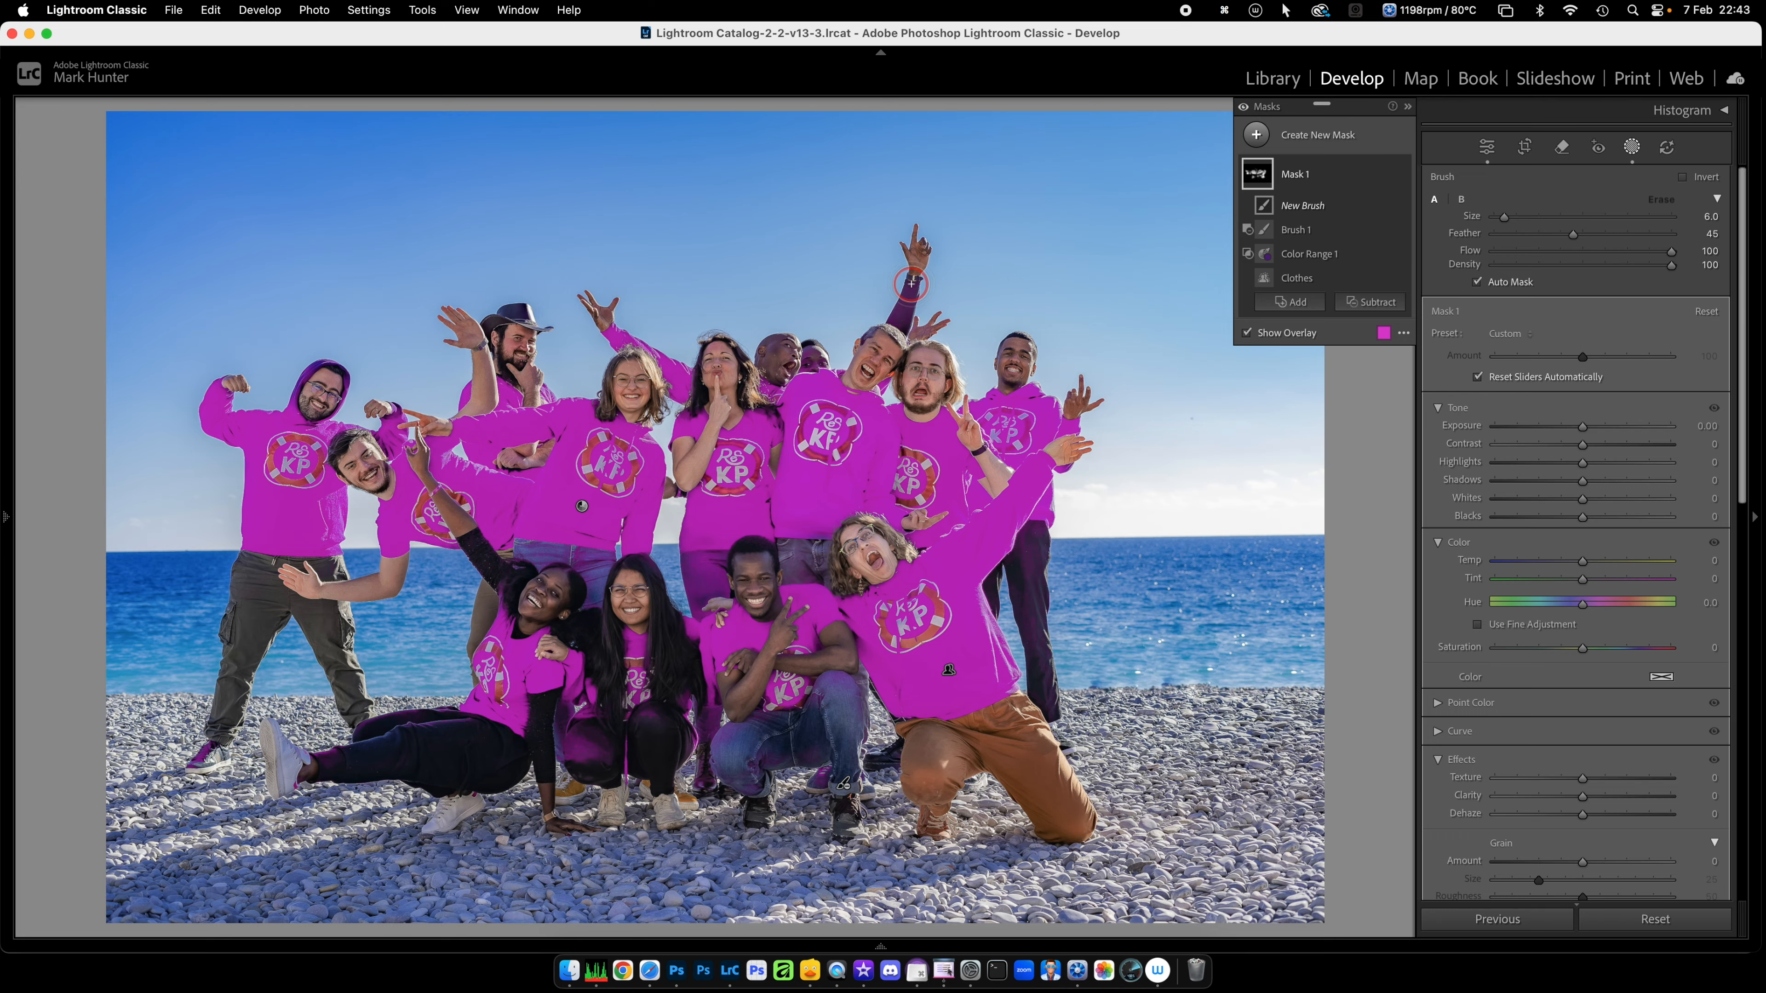
key("bracketleft")
key("bracketleft")
key("bracketleft")
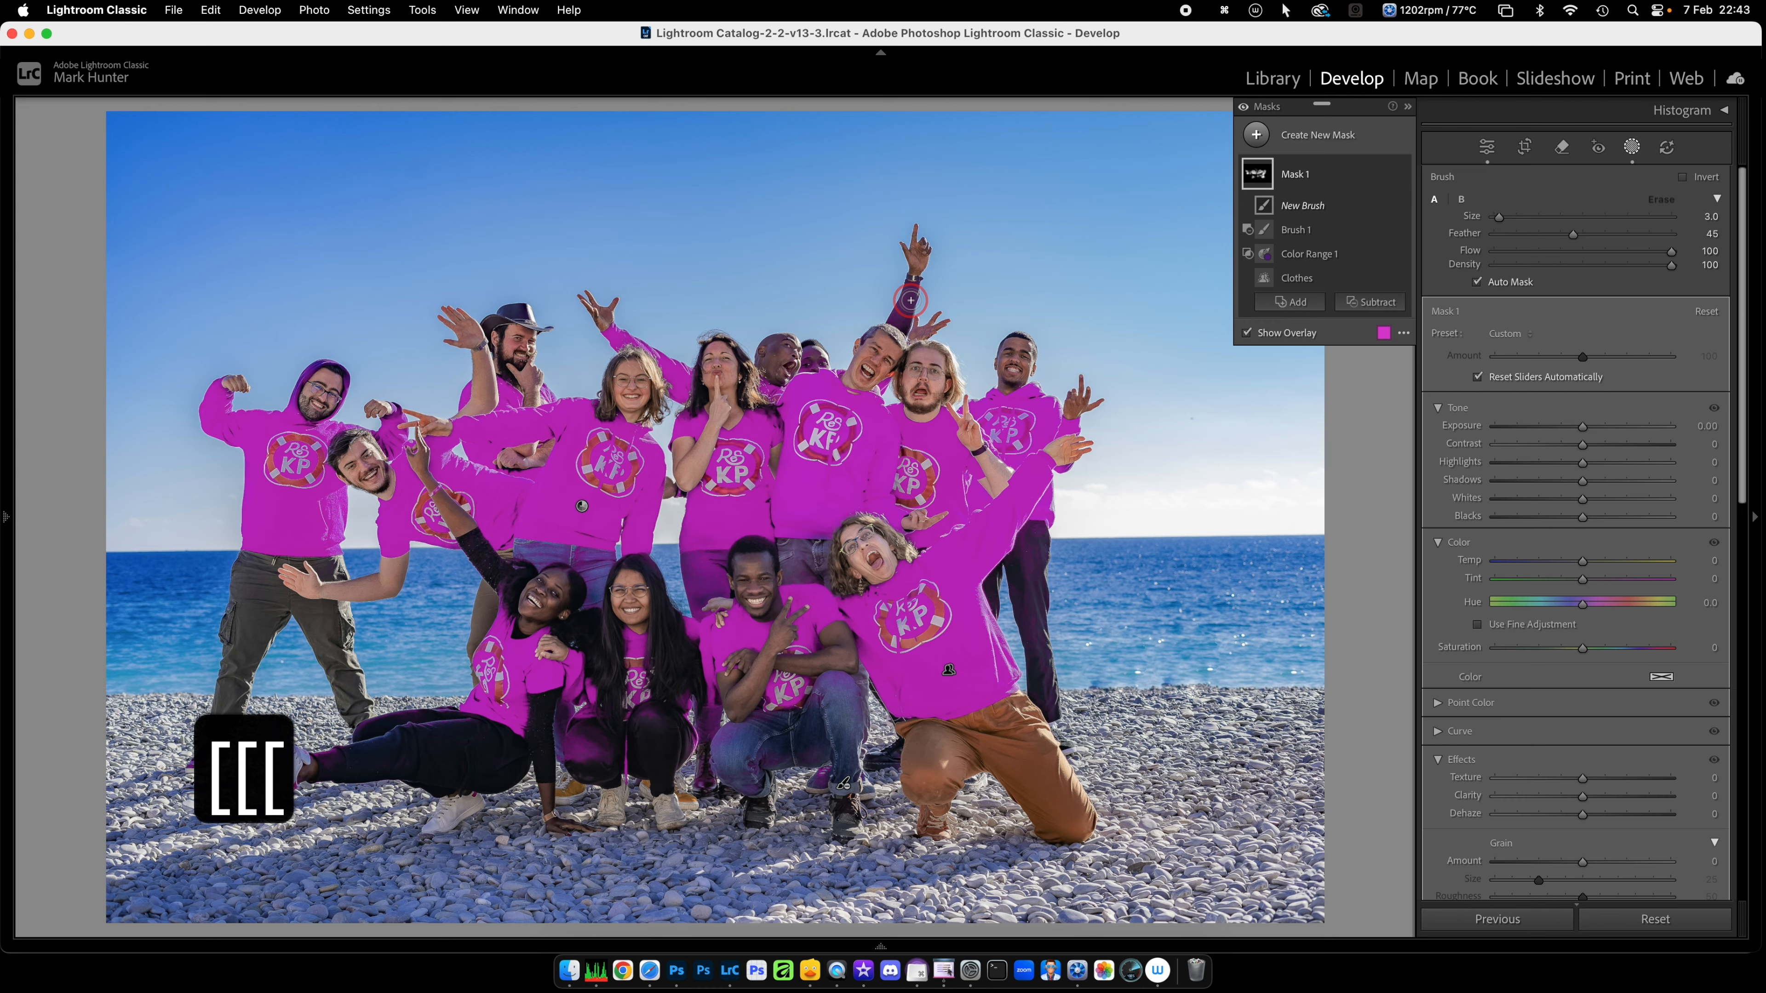
left_click_drag(912, 297, 904, 309)
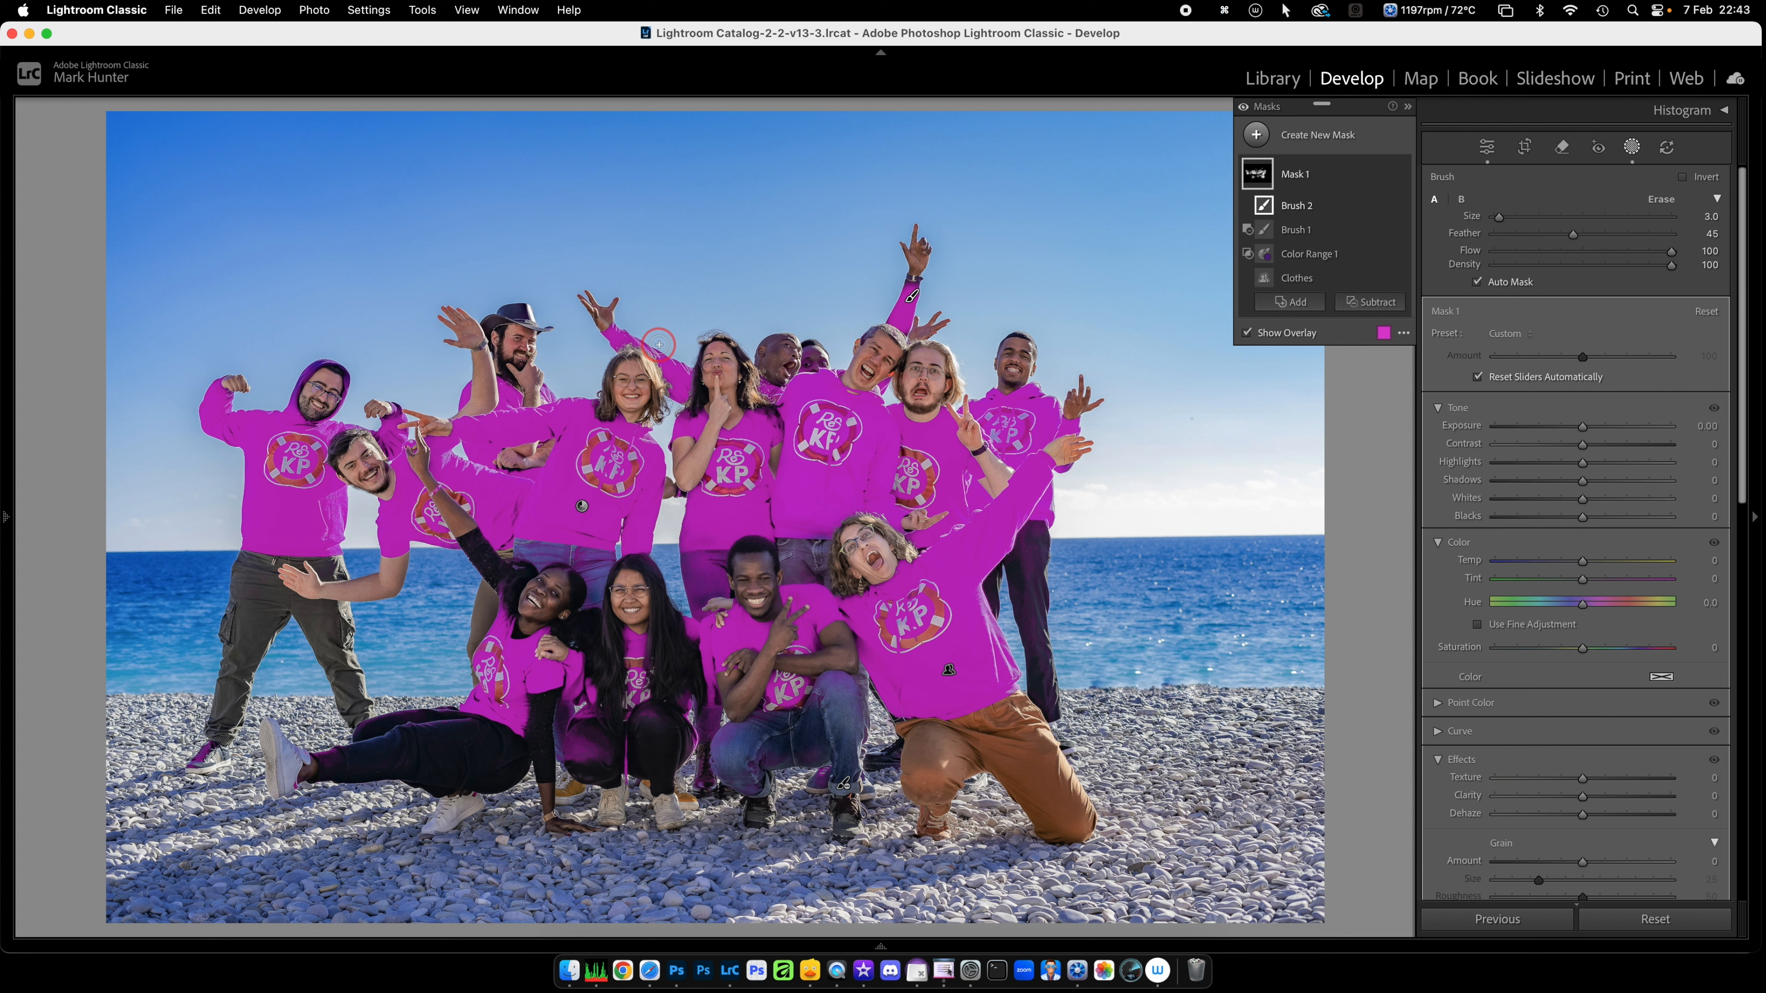
Step: Reduce the brush size to 1.0 and paint the bearded man's hood into the mask
key("bracketleft")
key("bracketleft")
key("bracketleft")
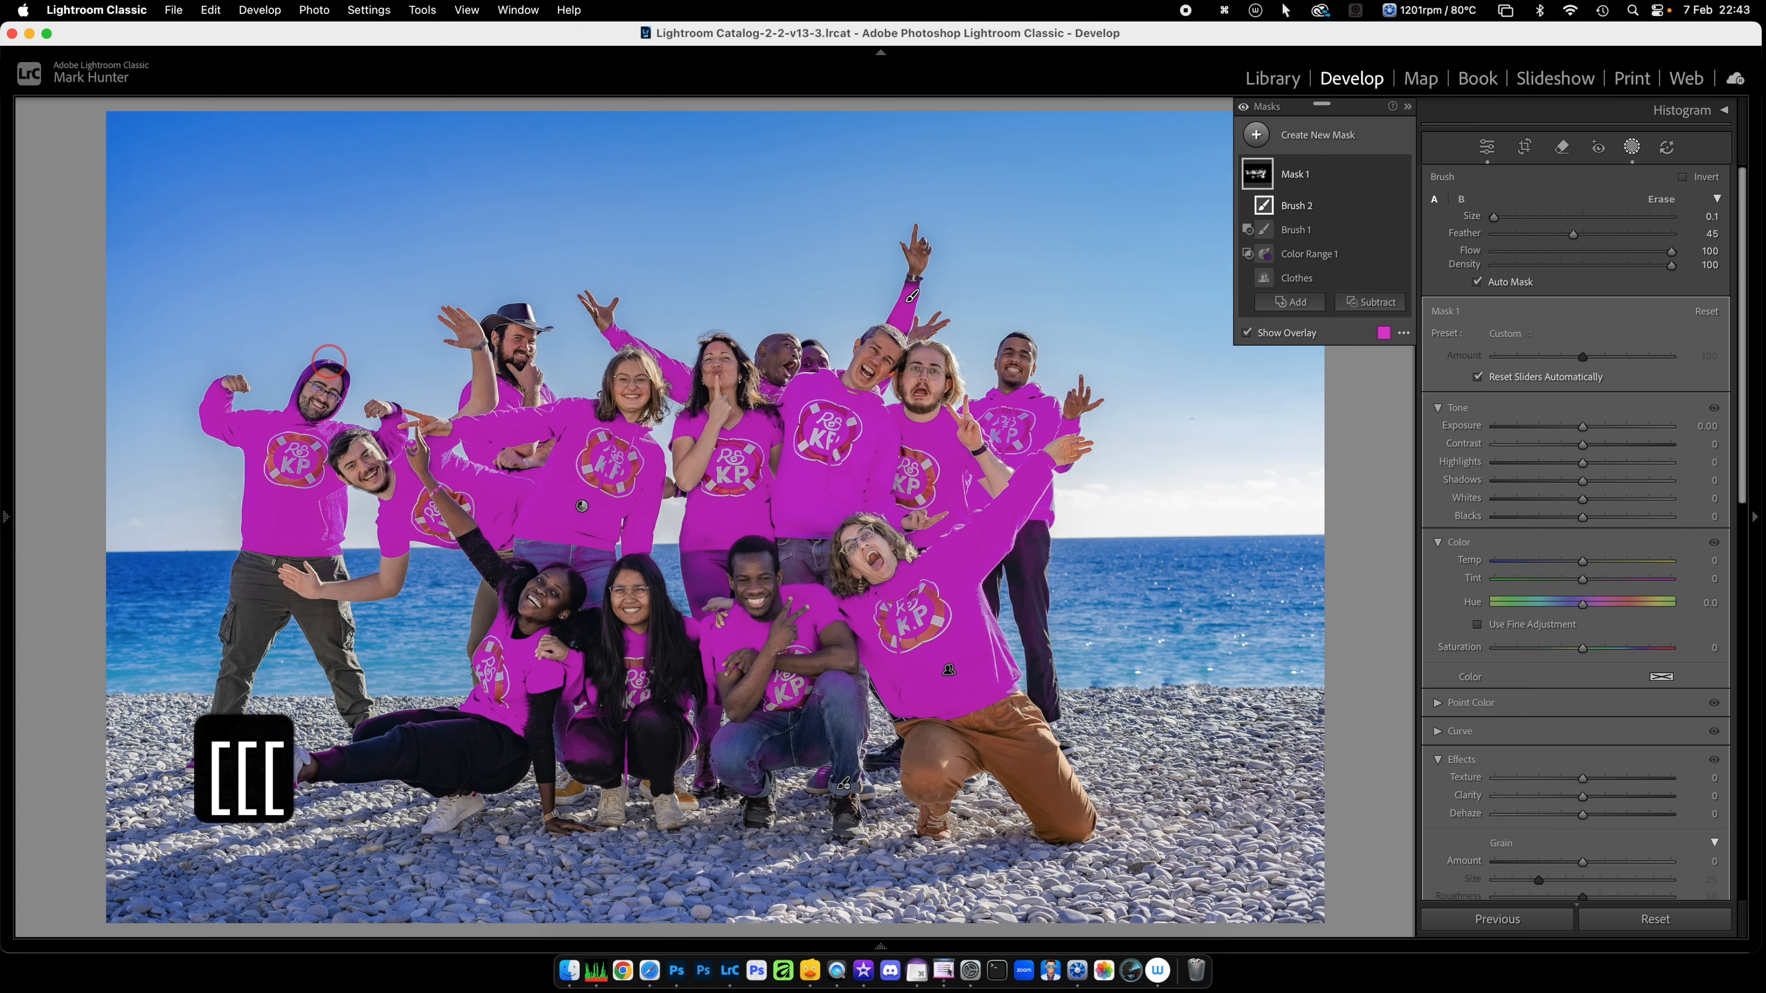
key("bracketright")
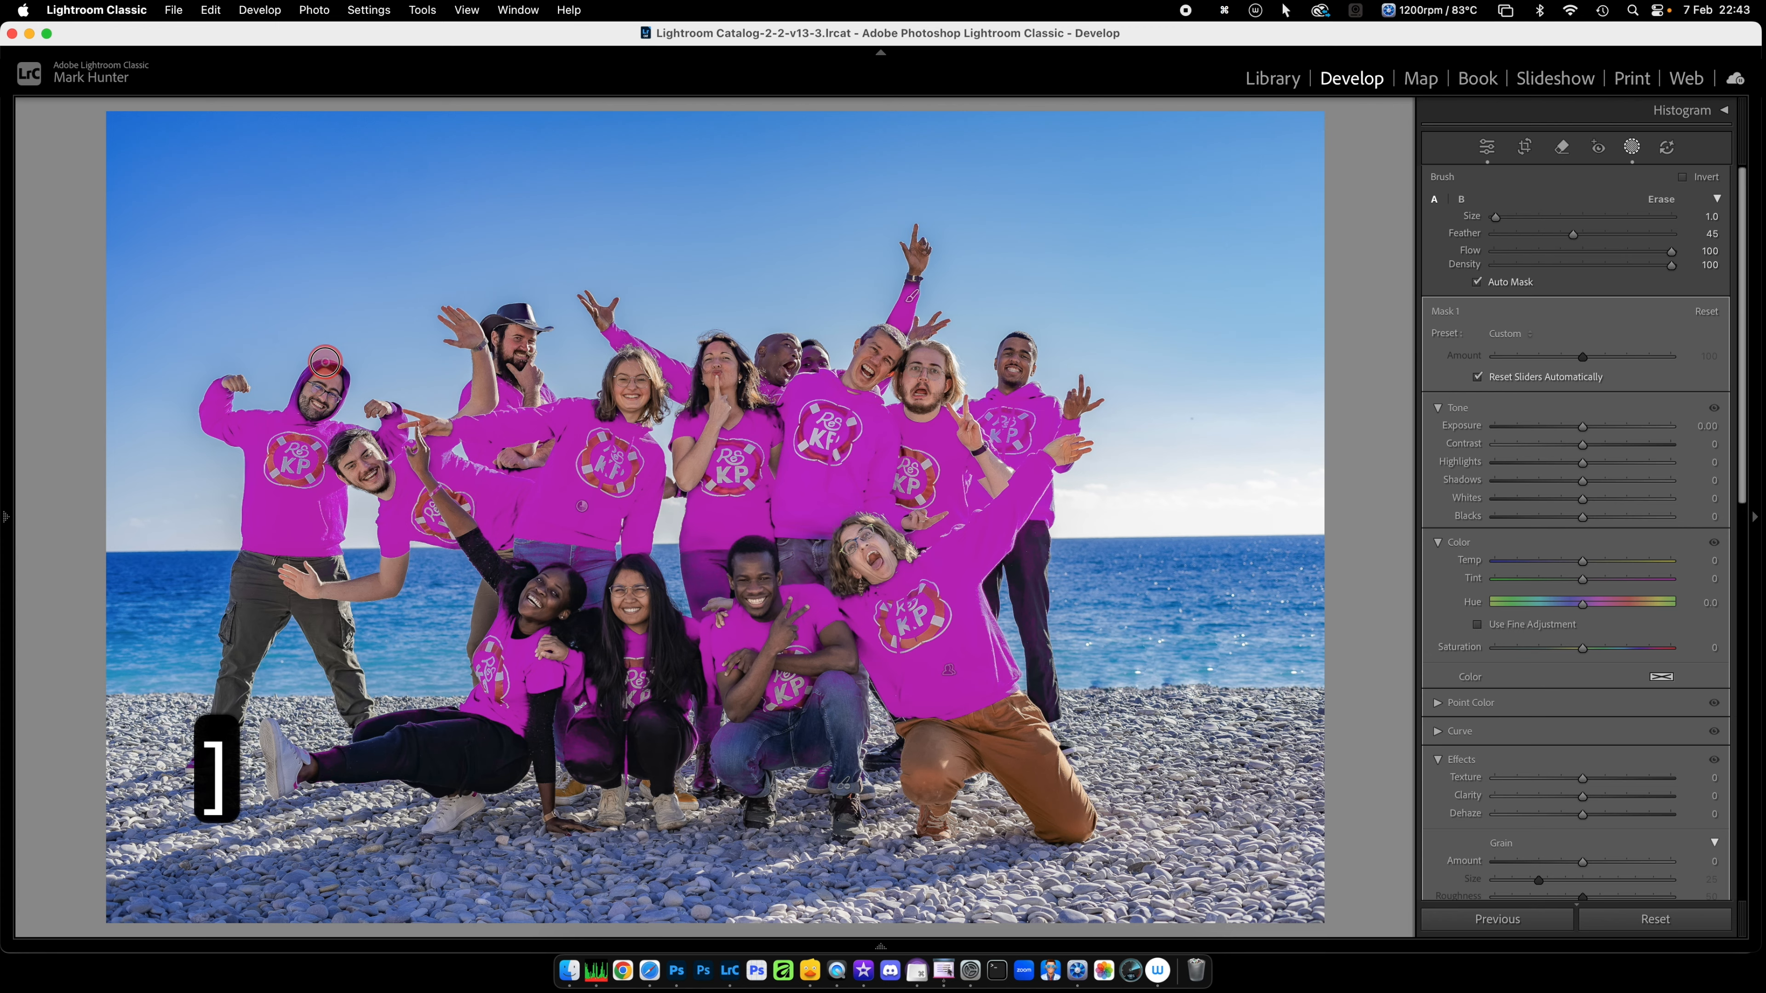
mouse_move(311, 370)
left_mouse_down()
mouse_move(297, 414)
mouse_move(345, 384)
left_mouse_up()
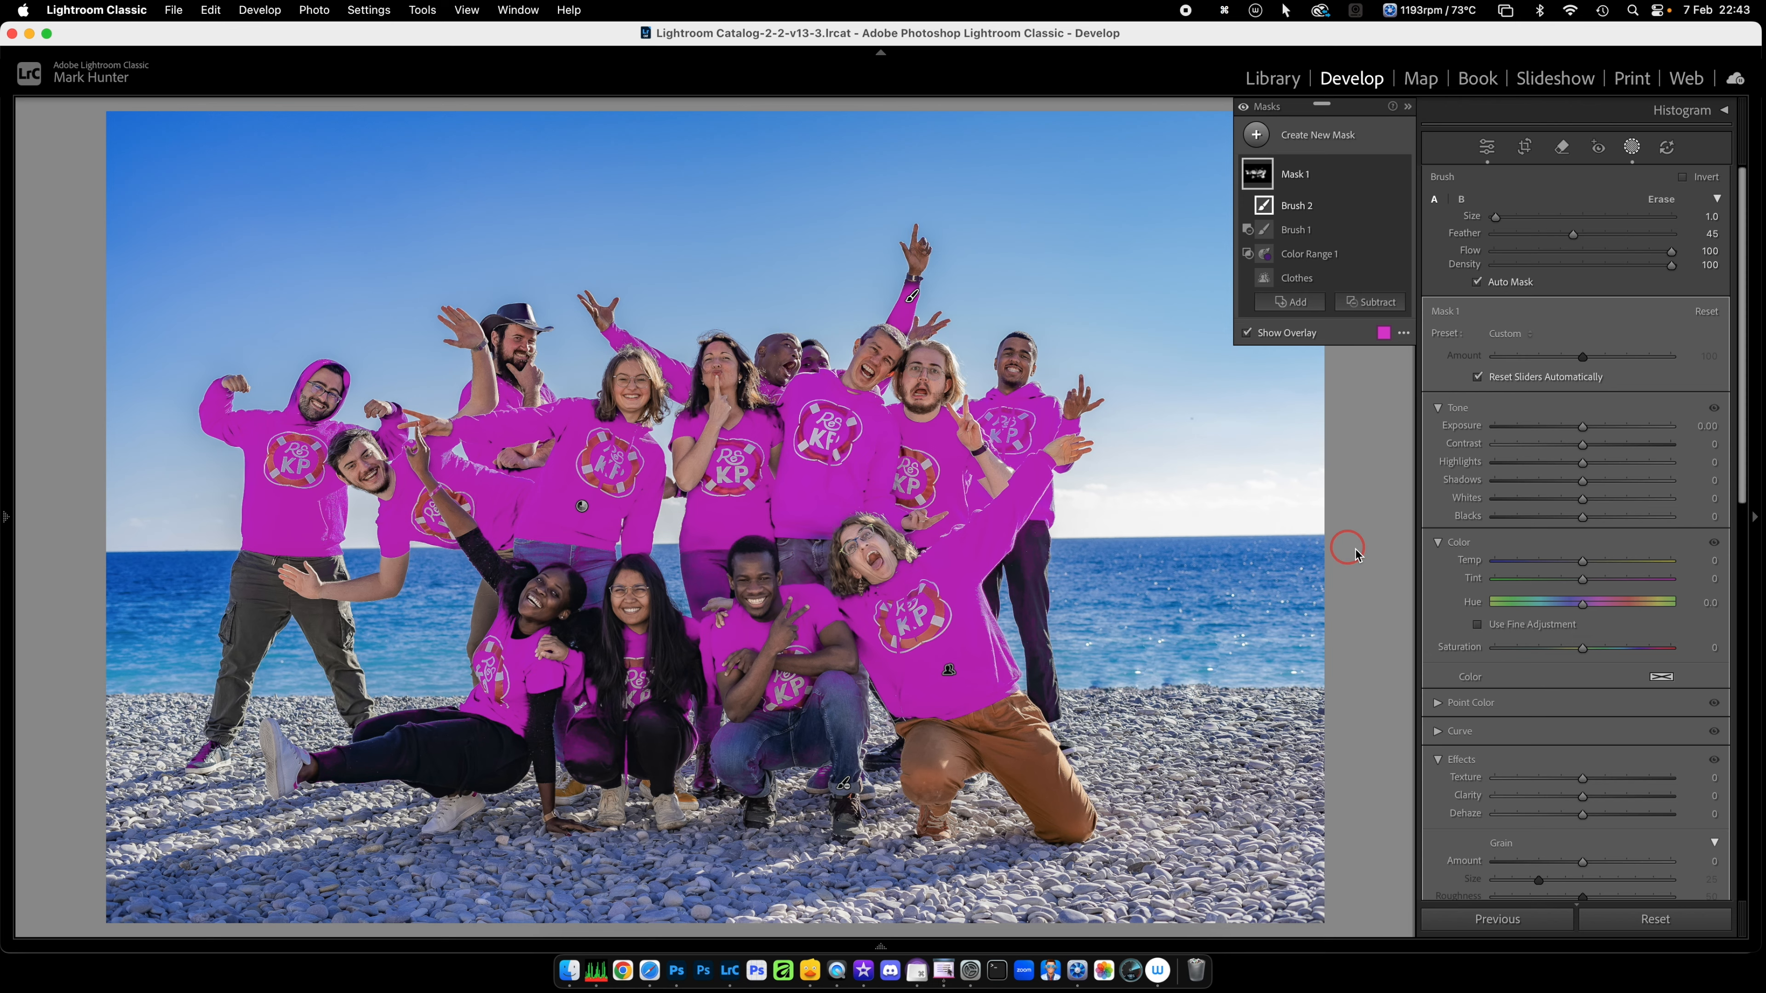
Step: Shift the mask's hue to 62.9 and brush the front-row crouching woman's dark trousers out of the mask with a subtract brush
left_click_drag(1584, 608, 1615, 608)
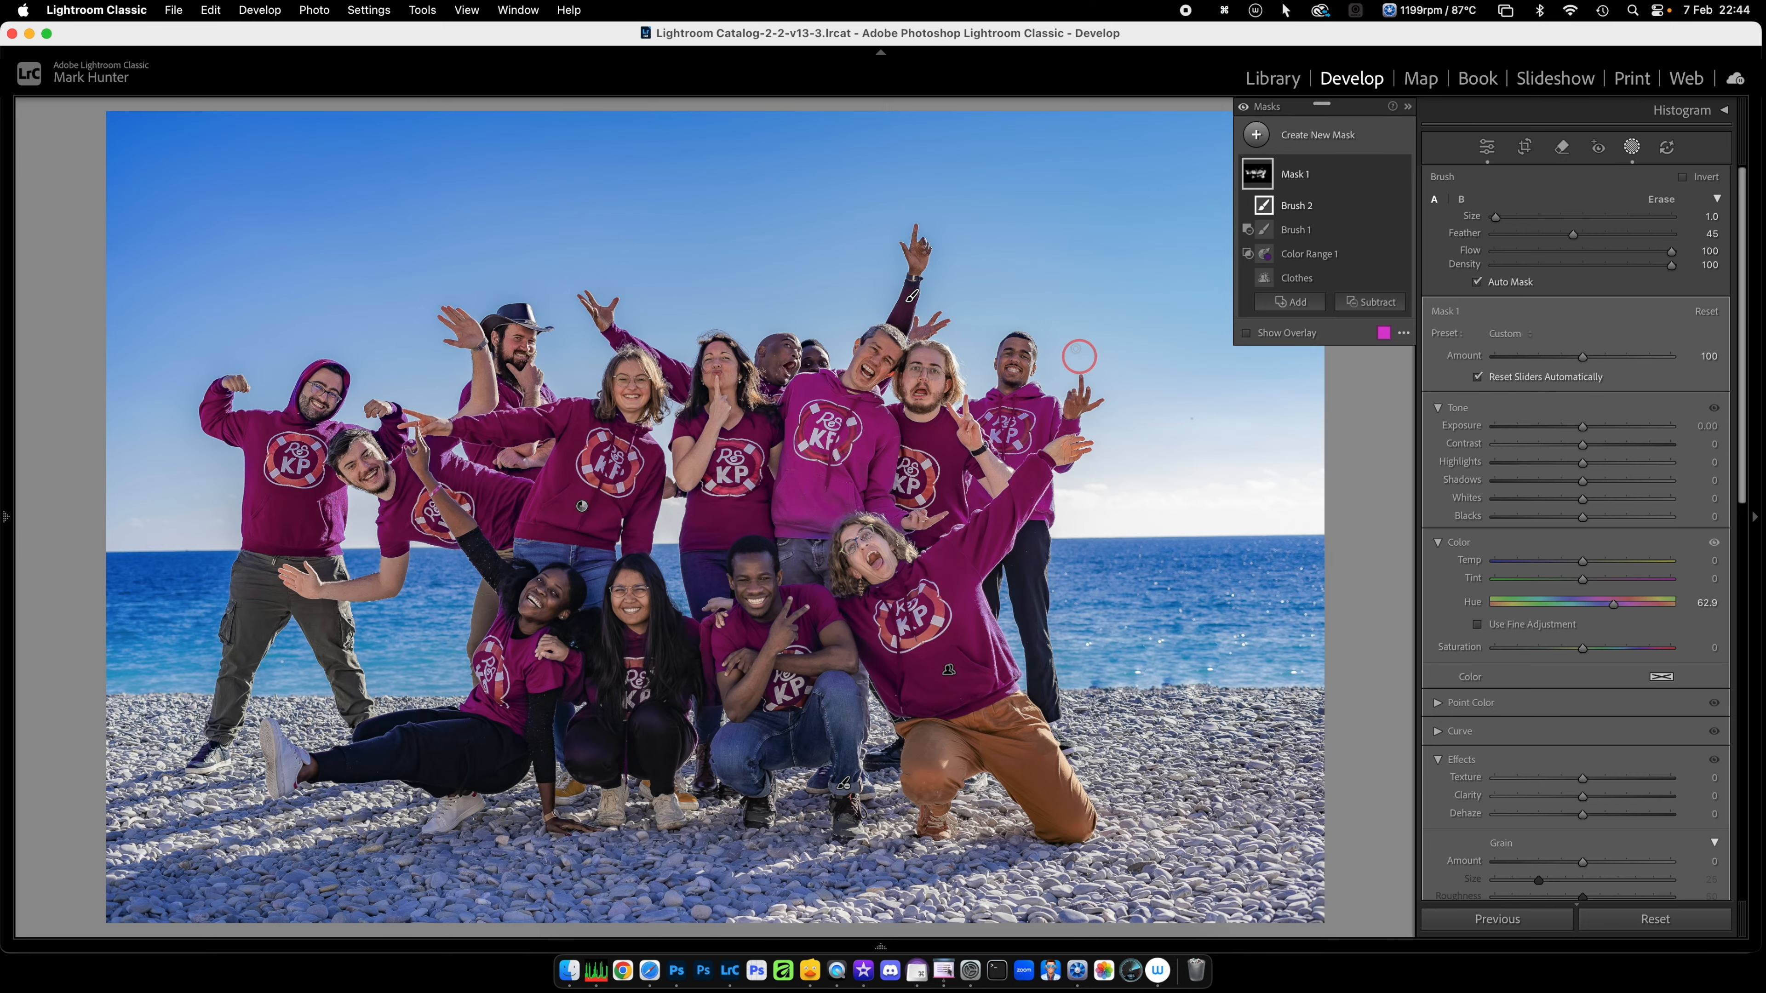
left_click(1379, 303)
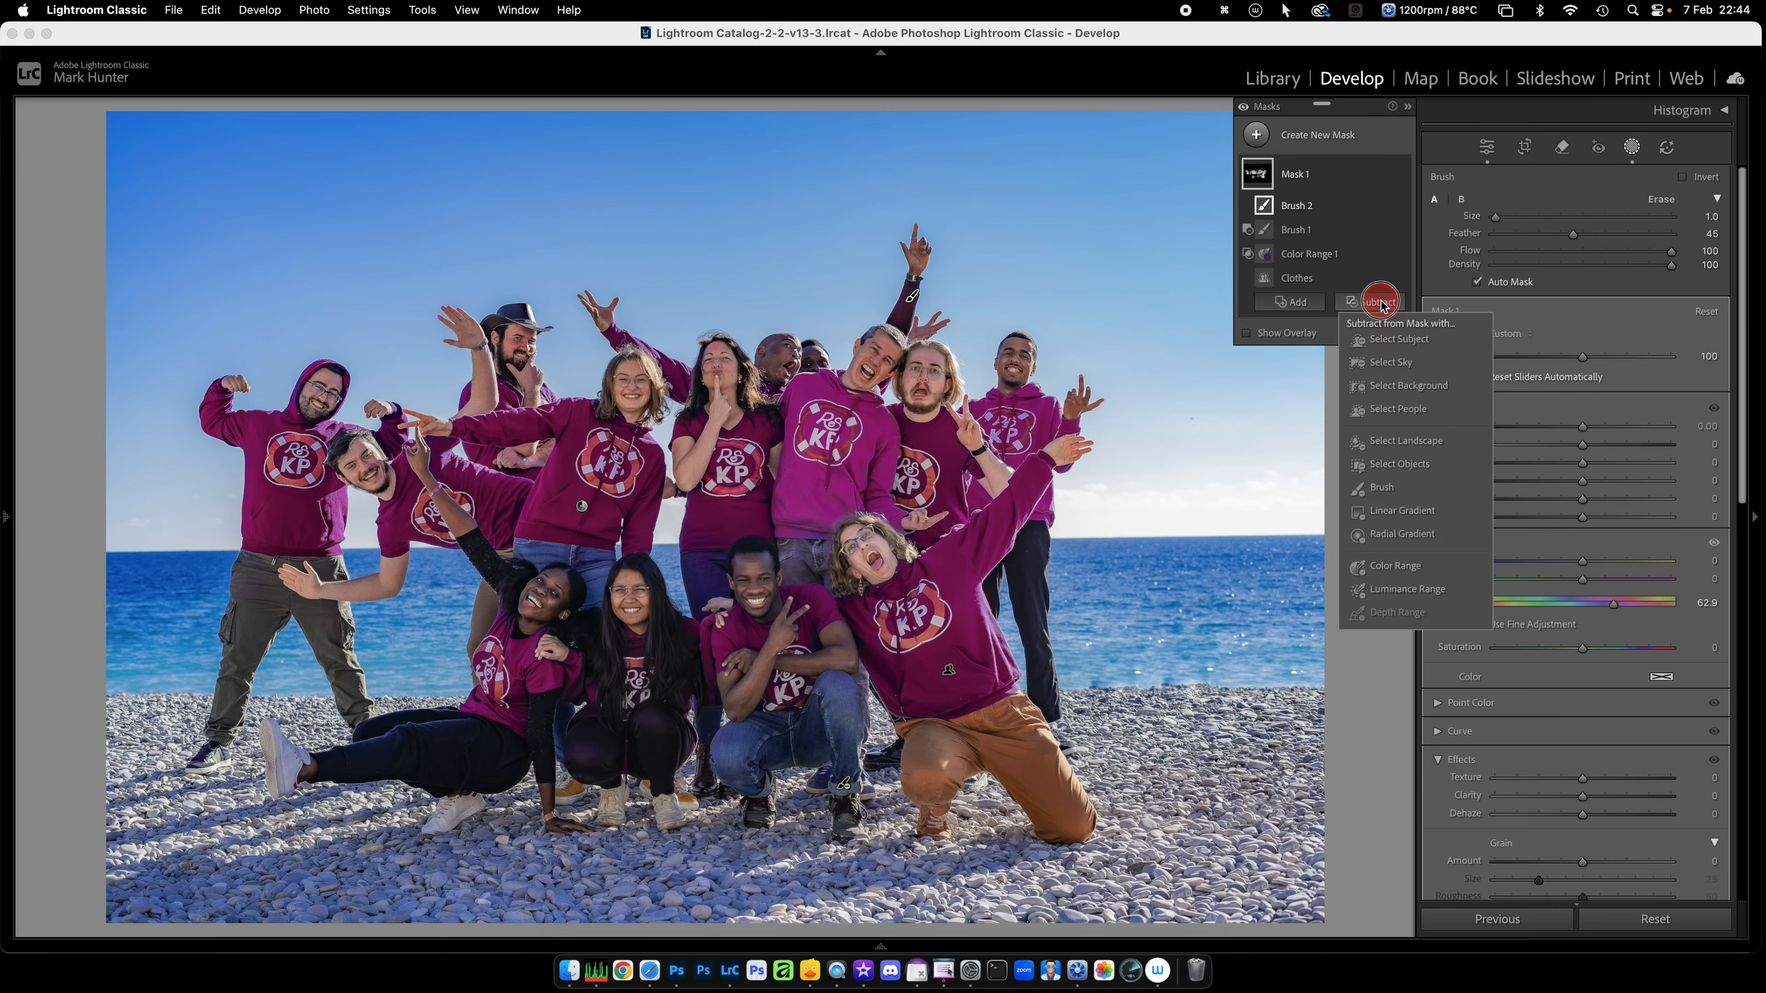
left_click(1394, 487)
mouse_move(598, 755)
left_mouse_down()
mouse_move(573, 759)
mouse_move(586, 771)
mouse_move(589, 754)
left_mouse_up()
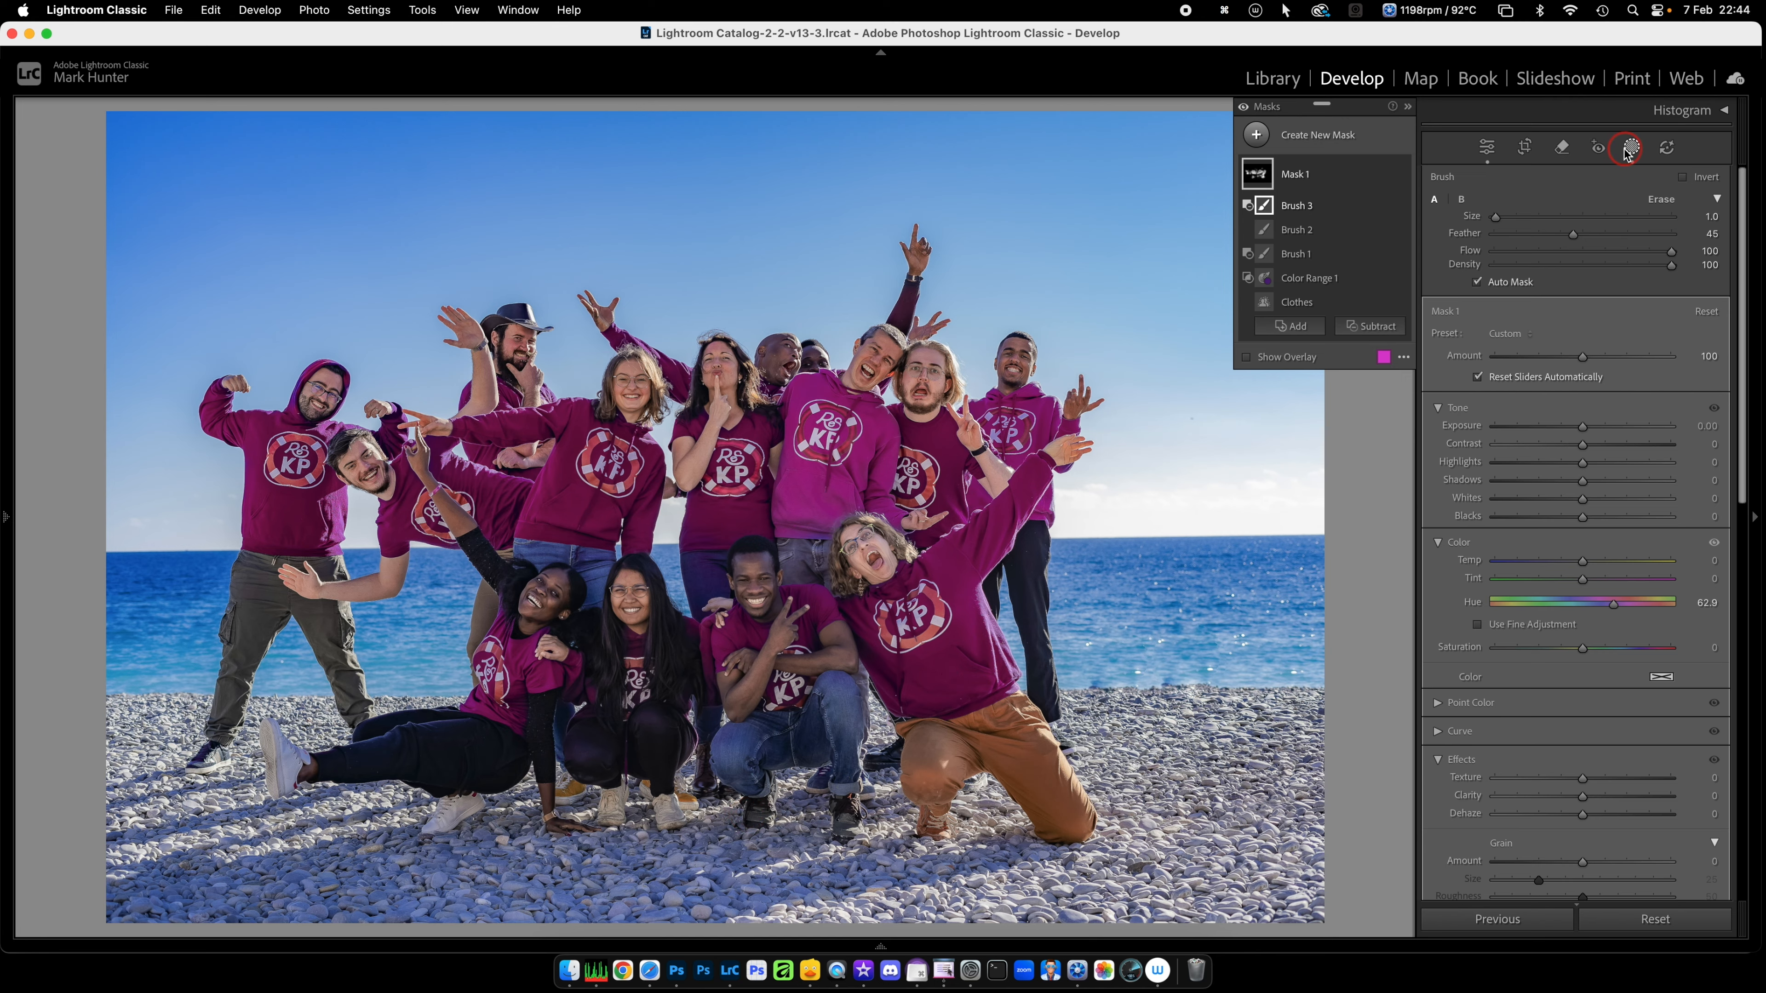
Step: Leave masking for the basic adjustments, then reopen the clothes mask and set its hue to -67.7
left_click(1488, 150)
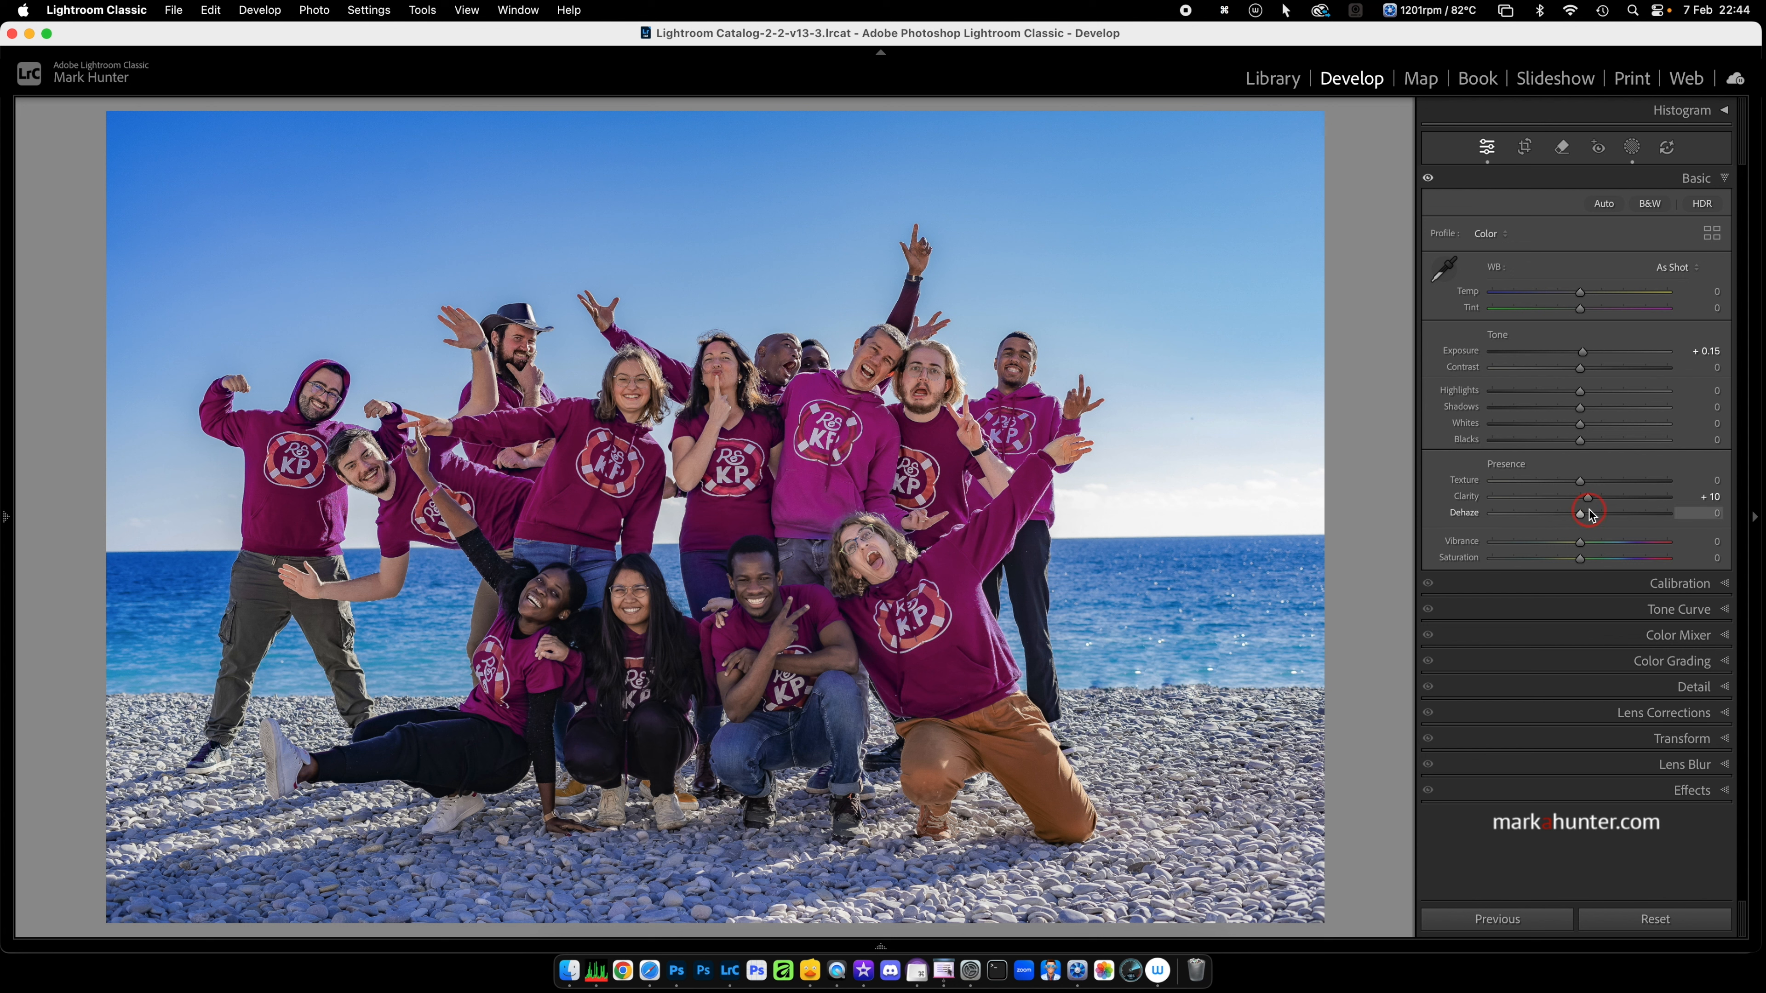
left_click(1632, 146)
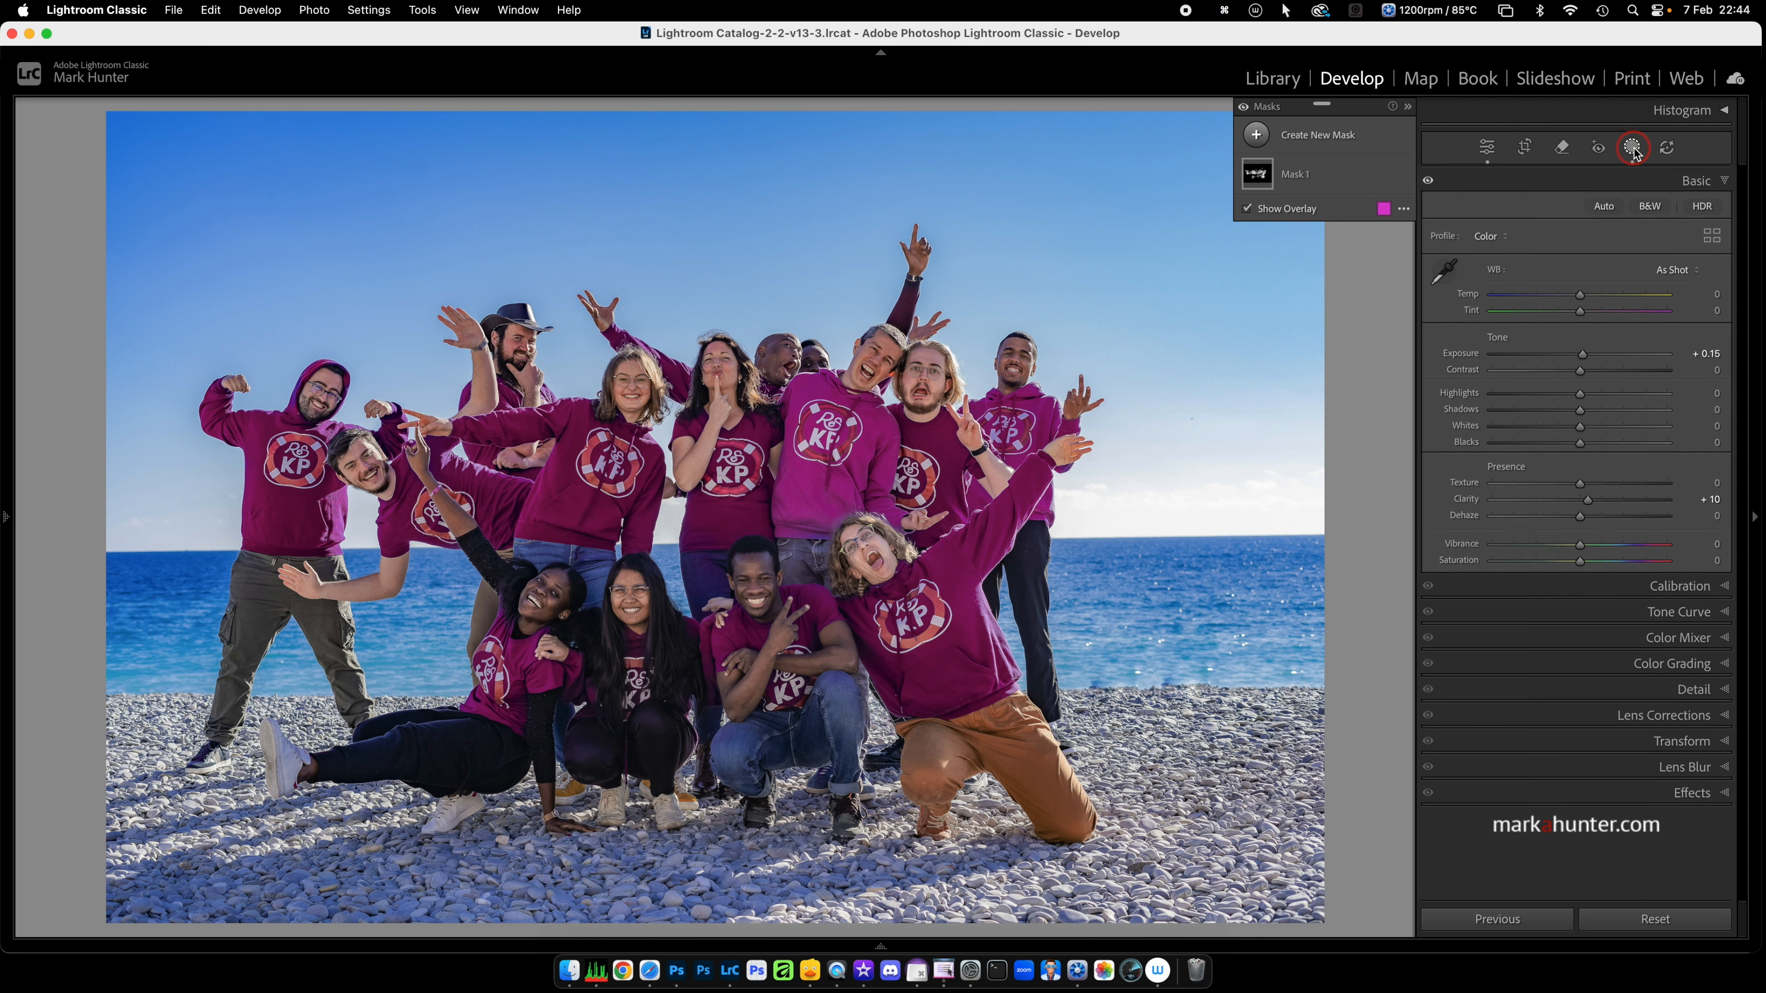
left_click(1329, 180)
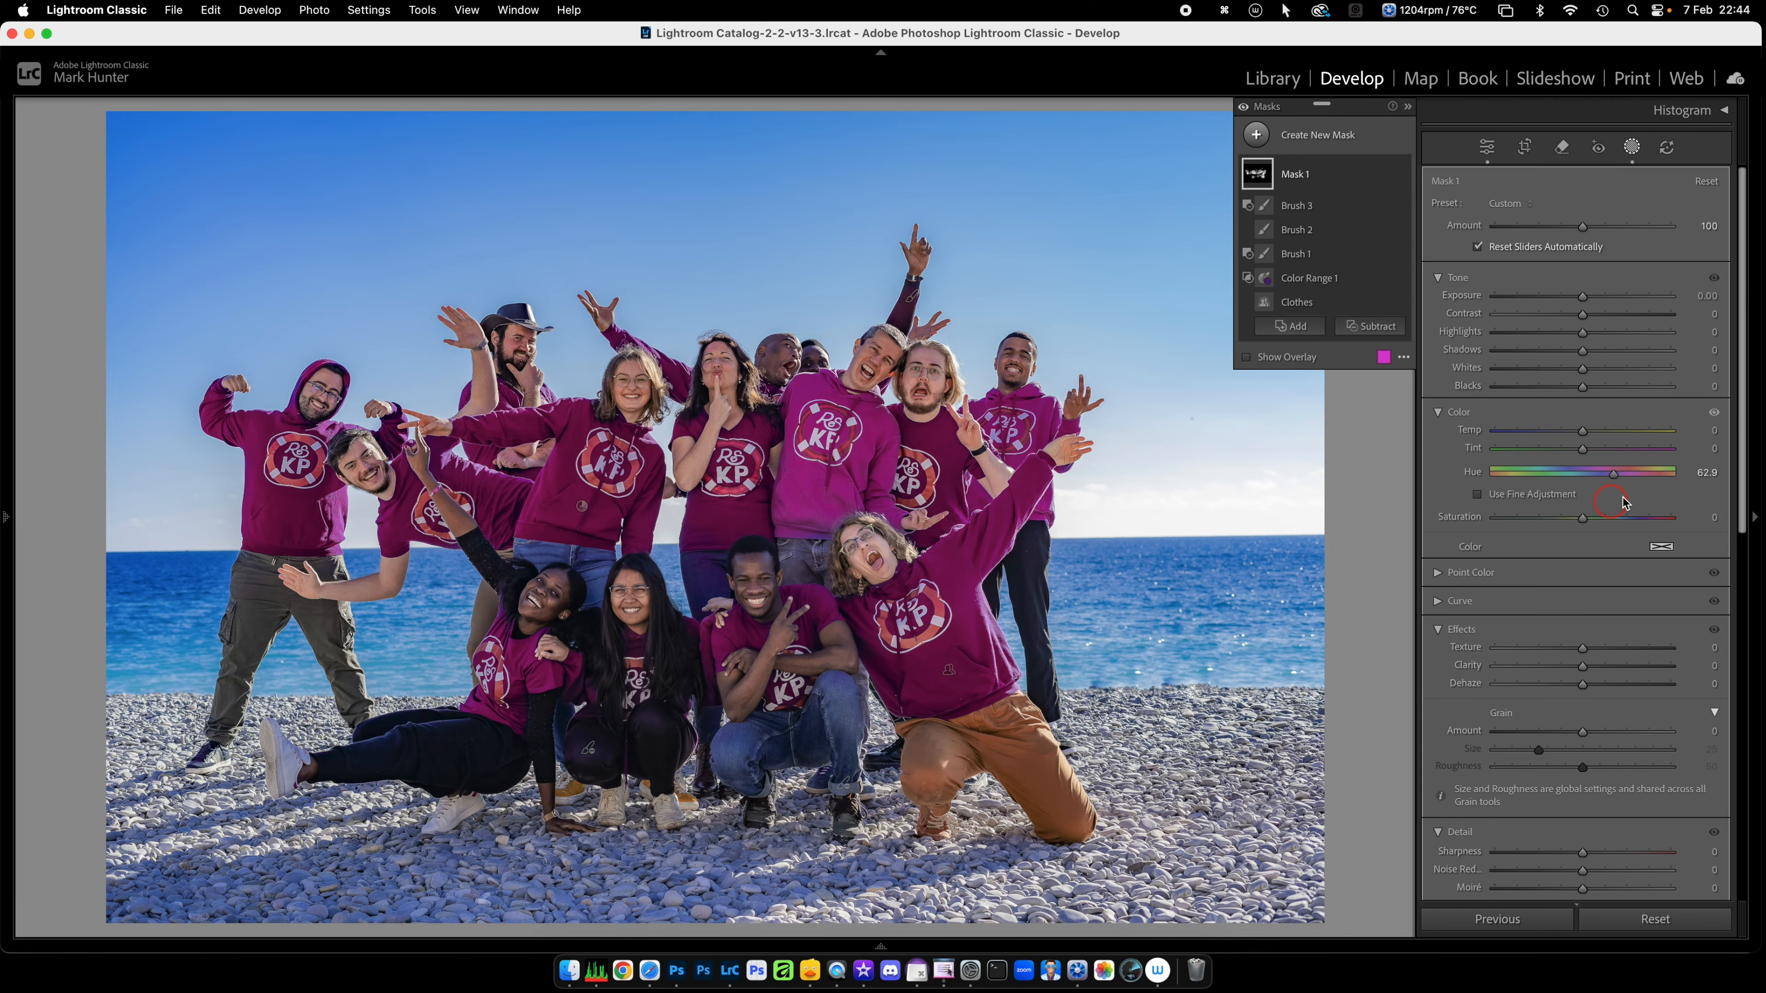
left_click_drag(1613, 473, 1550, 483)
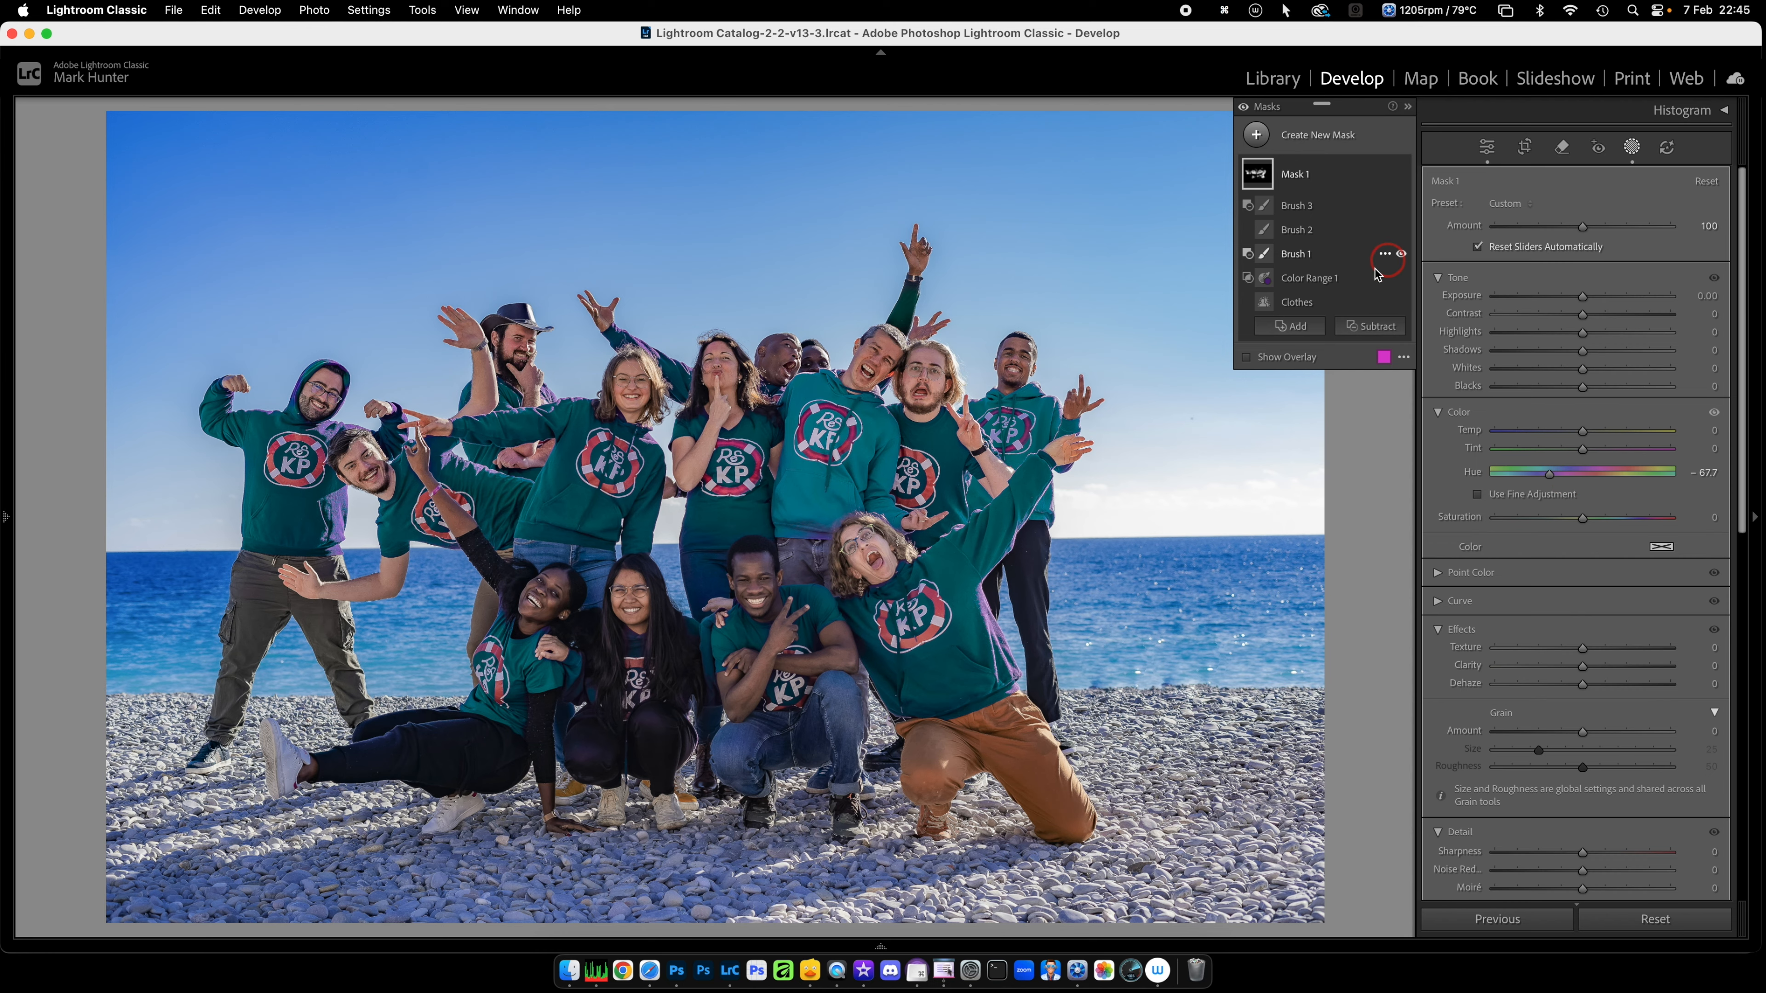
Step: Add another brush to the mask at size 3.0 and paint over the purple edge on the kneeling man's sweatshirt
left_click(1300, 327)
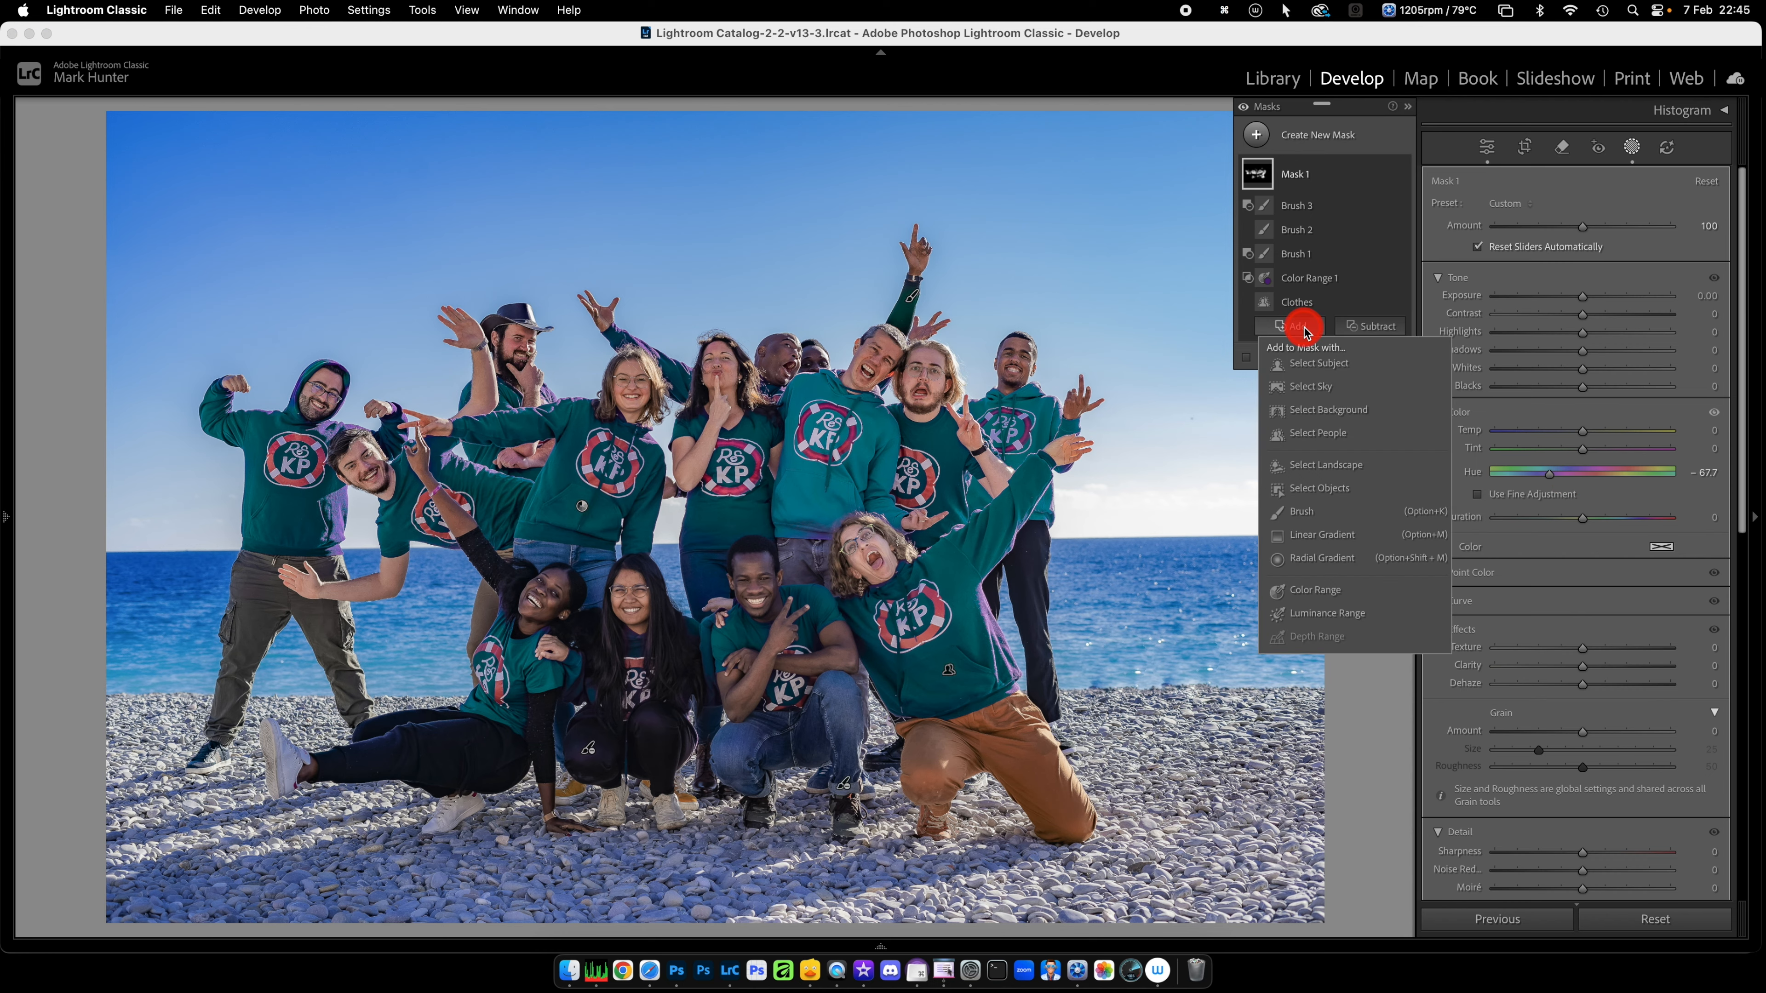
left_click(1303, 511)
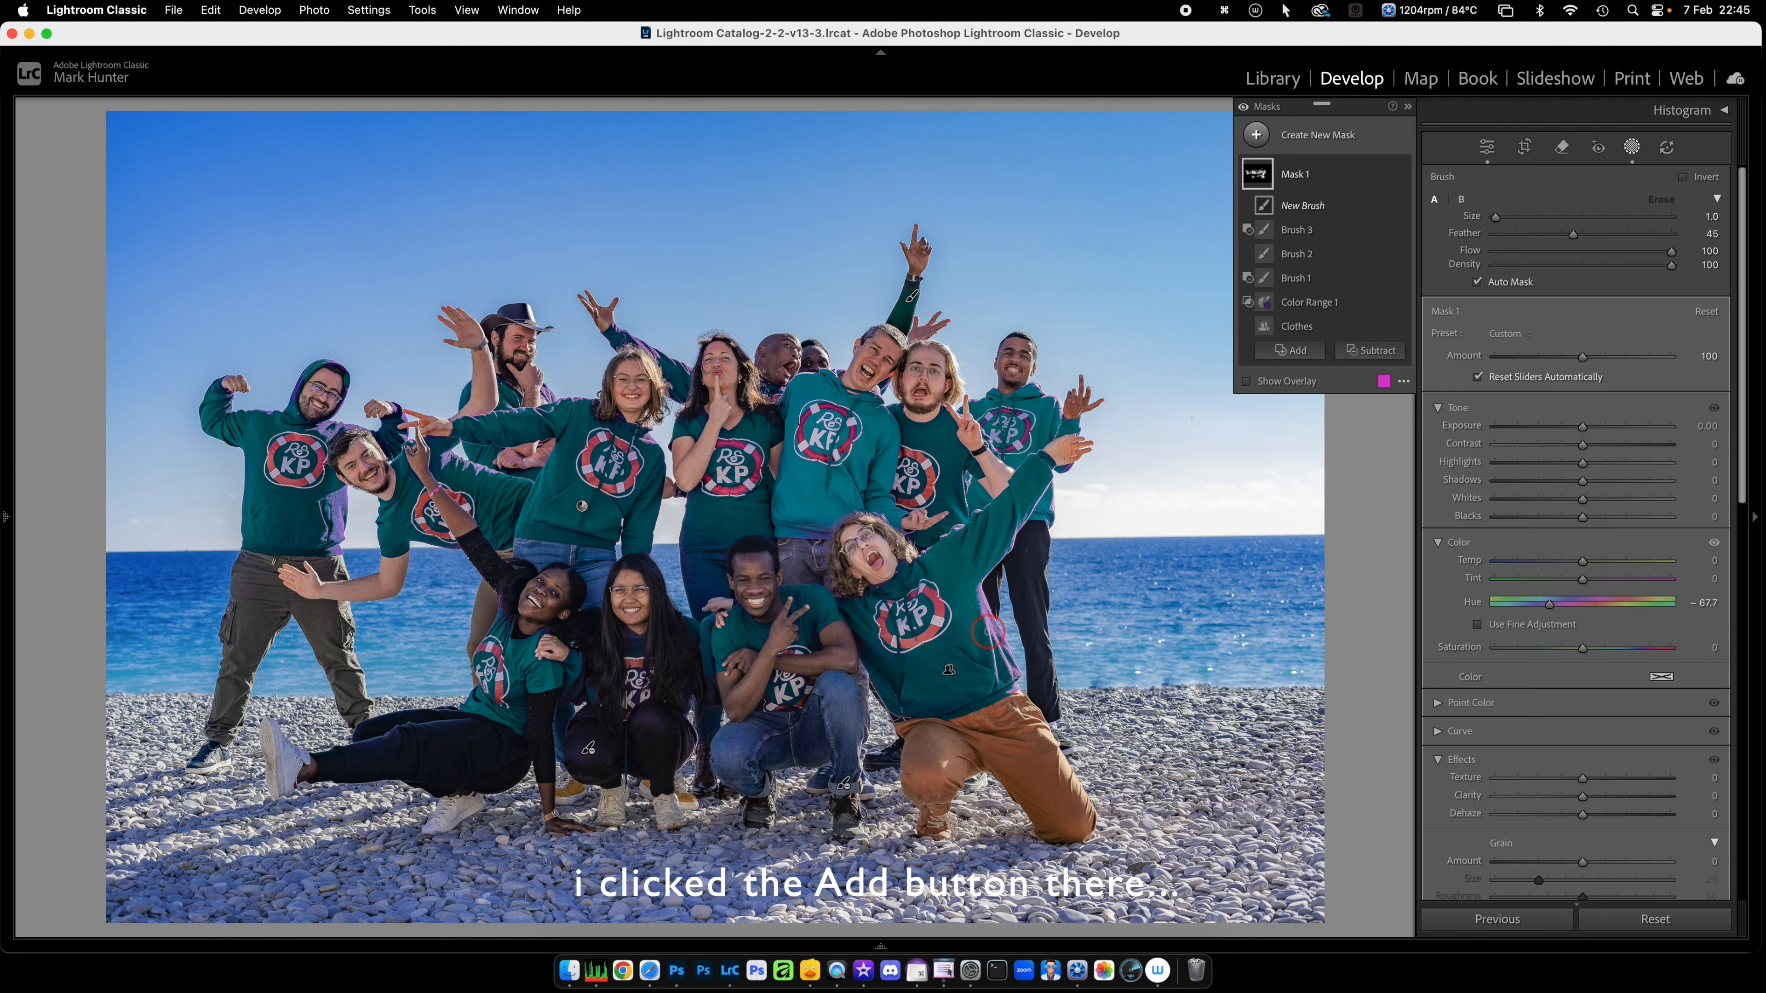
key("bracketright")
key("bracketright")
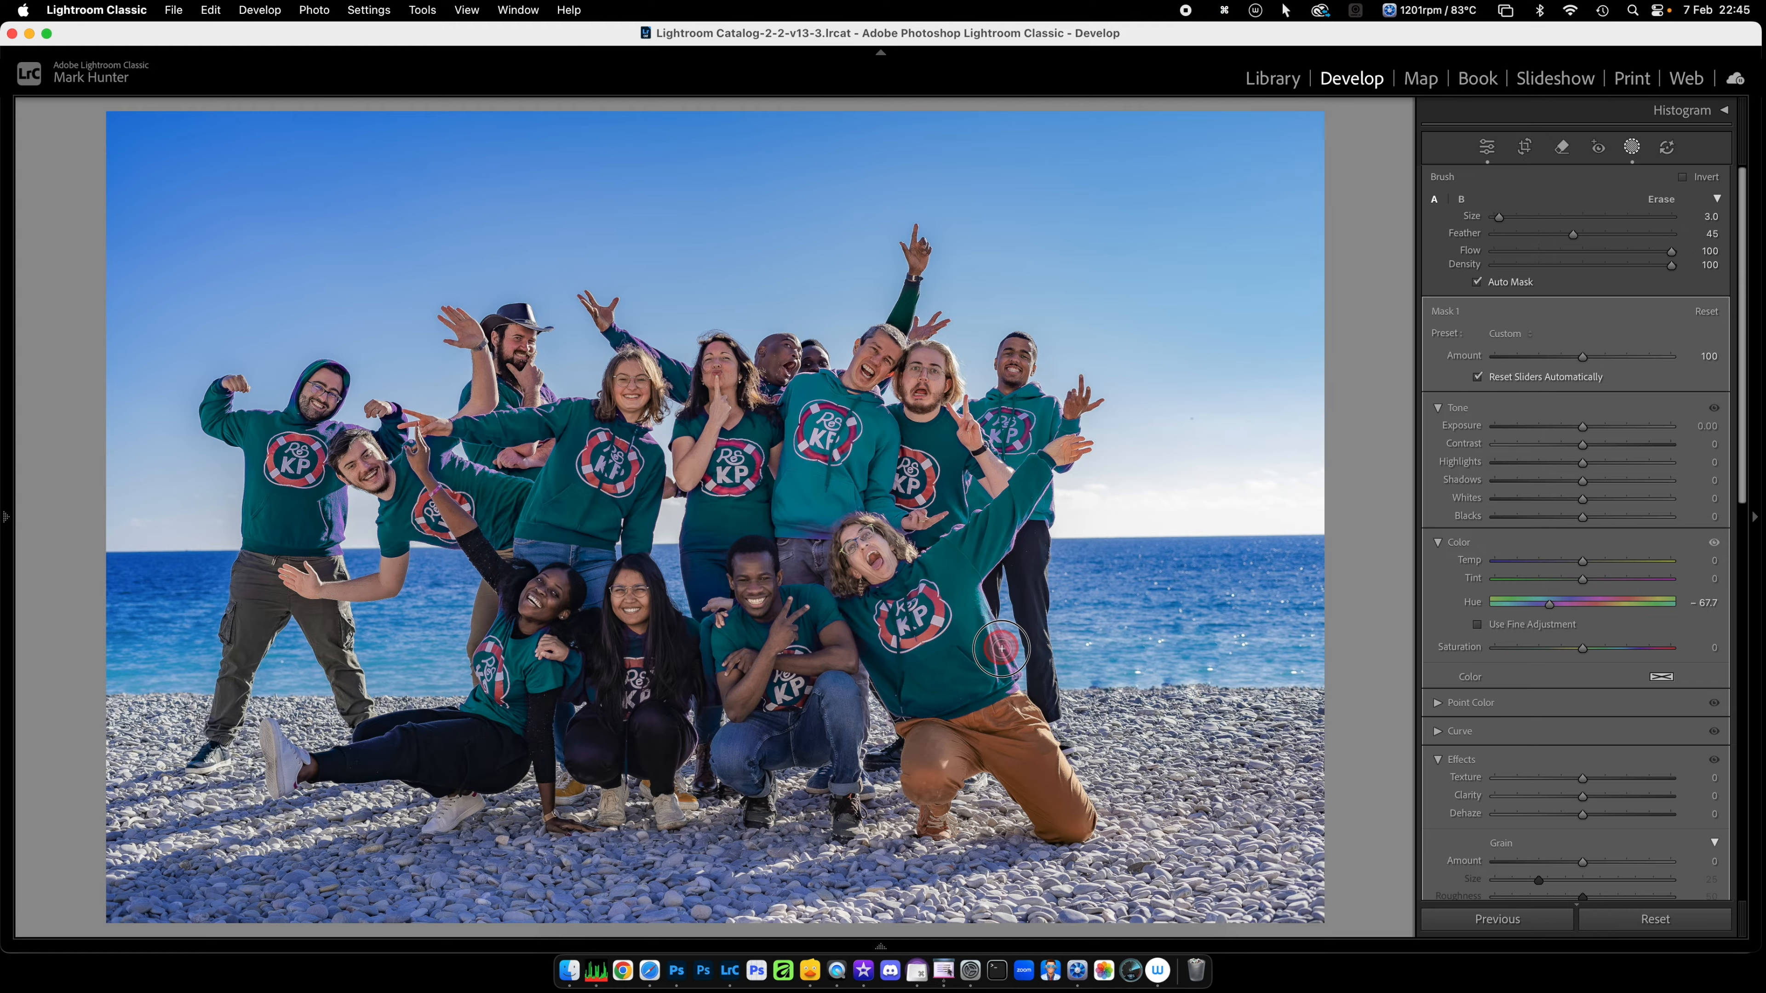
left_click_drag(995, 658, 992, 651)
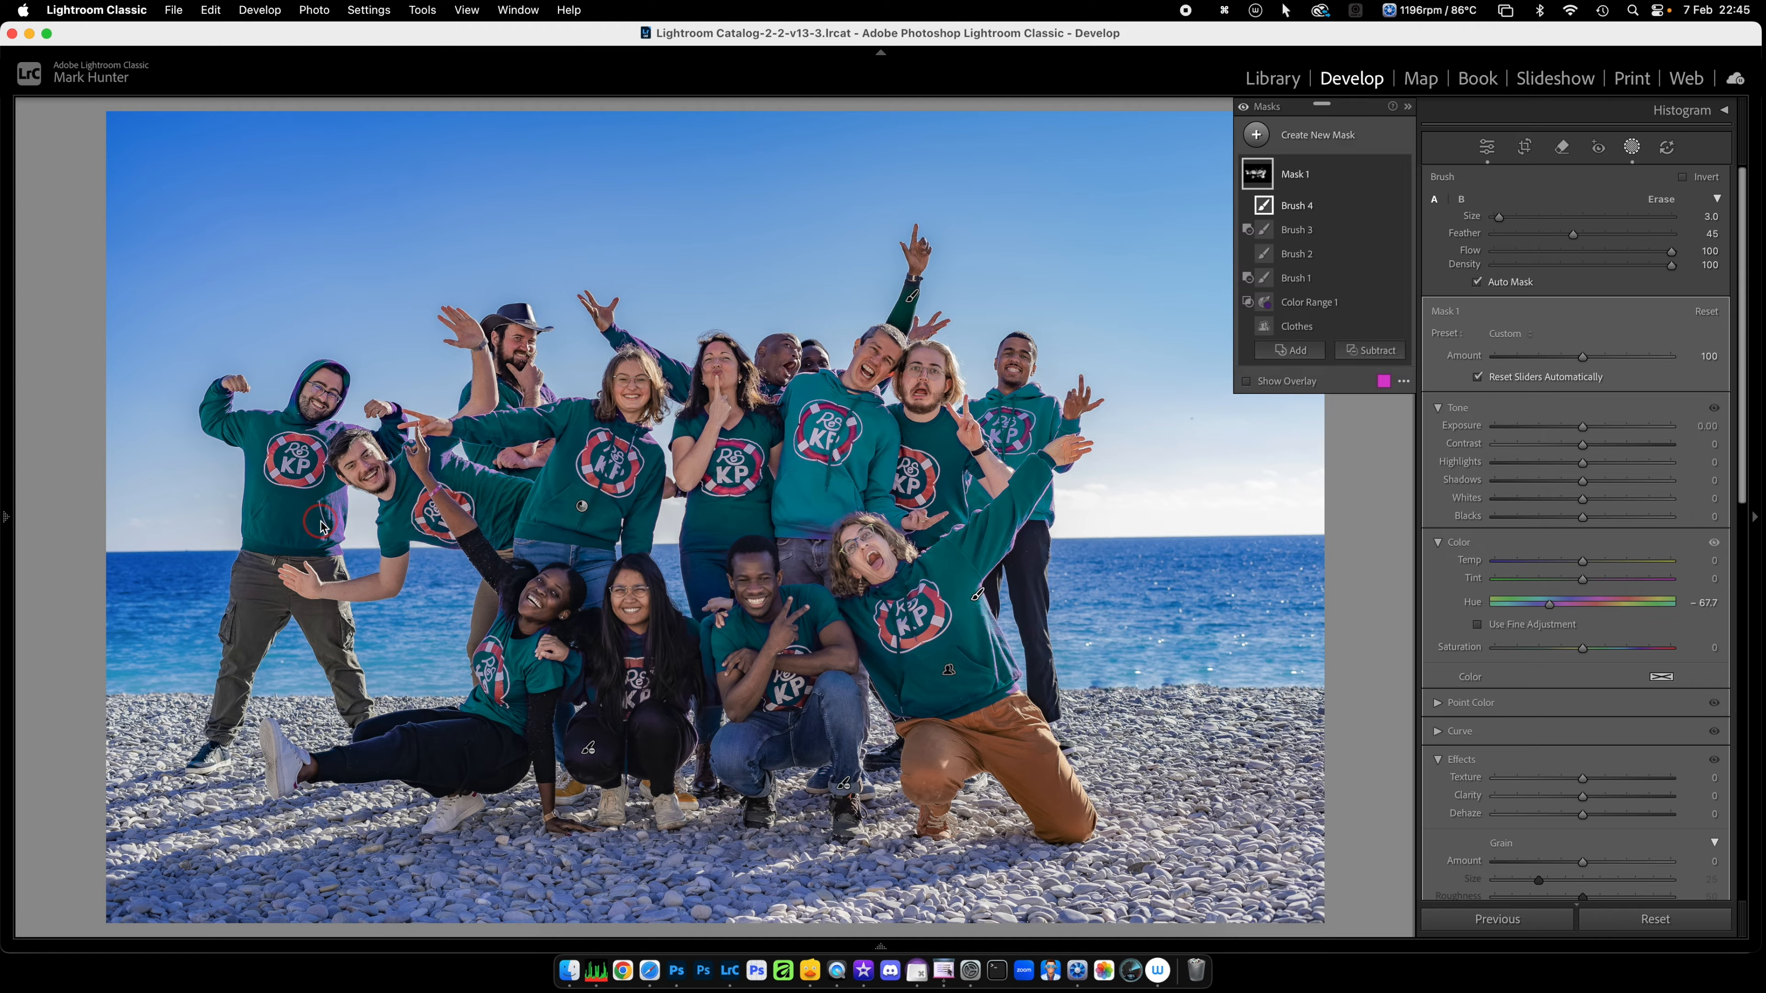
Step: Brush the leftover purple patches on the hooded man's hoodie and the neighbouring sweatshirts and sleeves into the mask, and close masking
left_click_drag(328, 493, 338, 495)
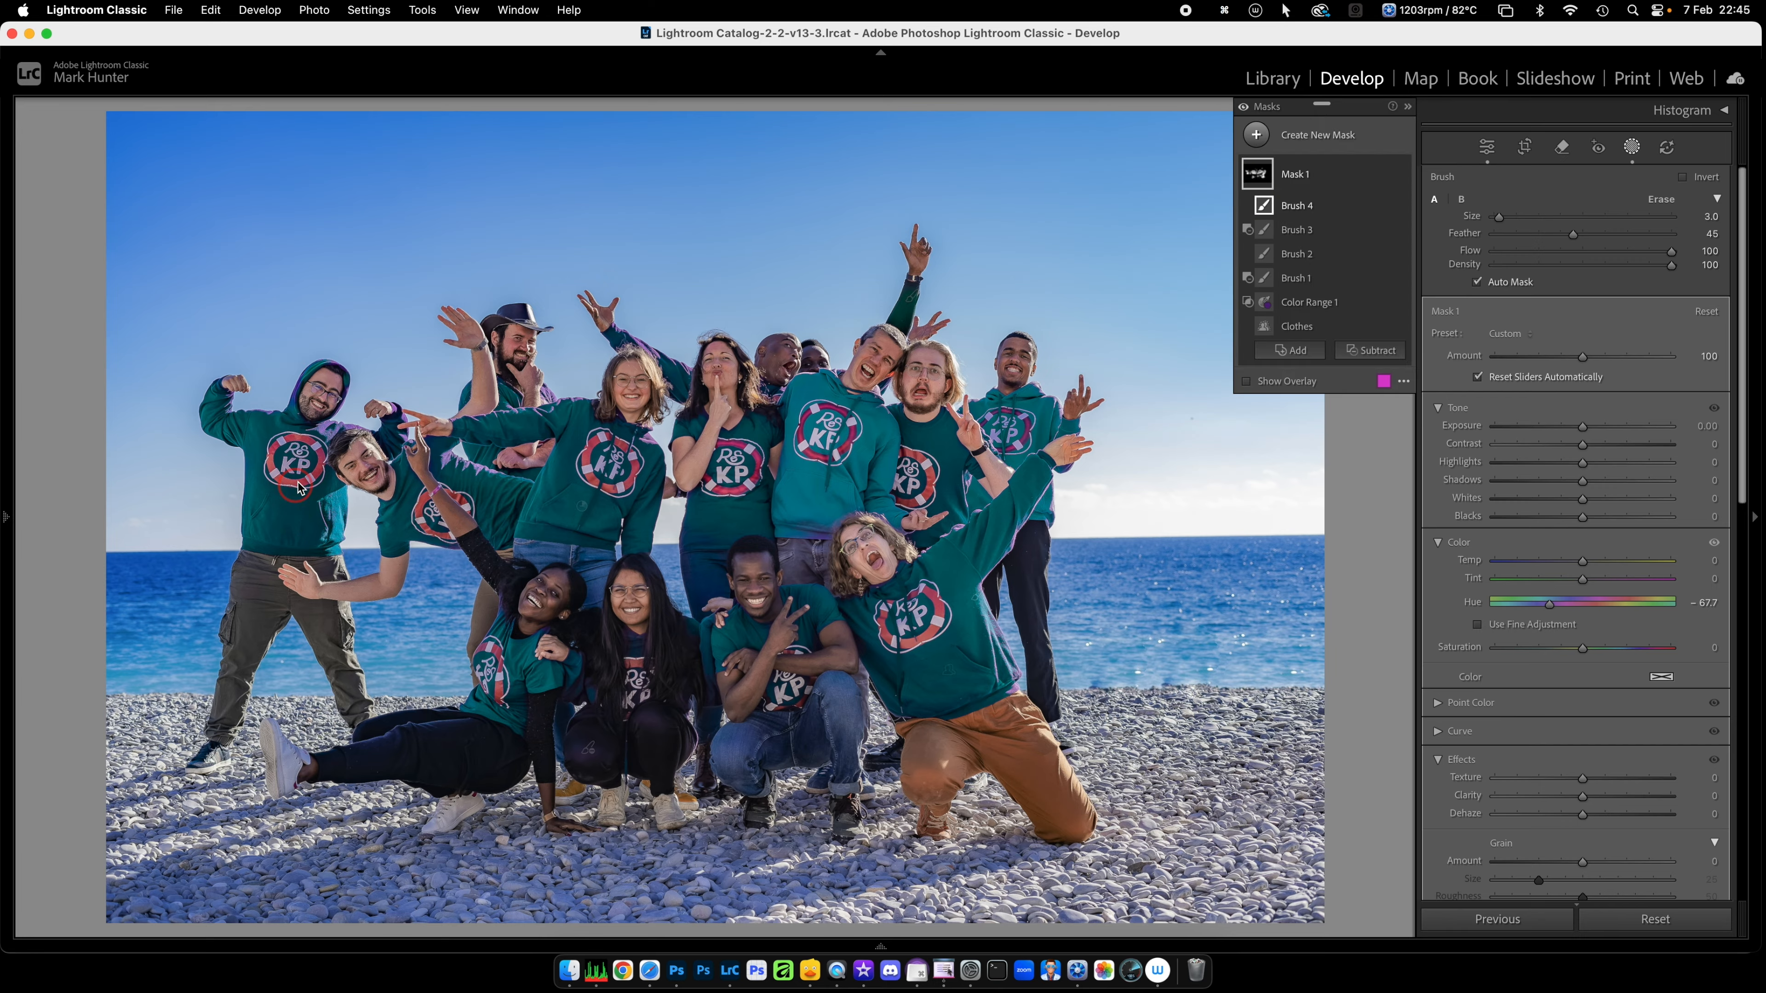
left_click_drag(327, 424, 340, 430)
left_click(264, 427)
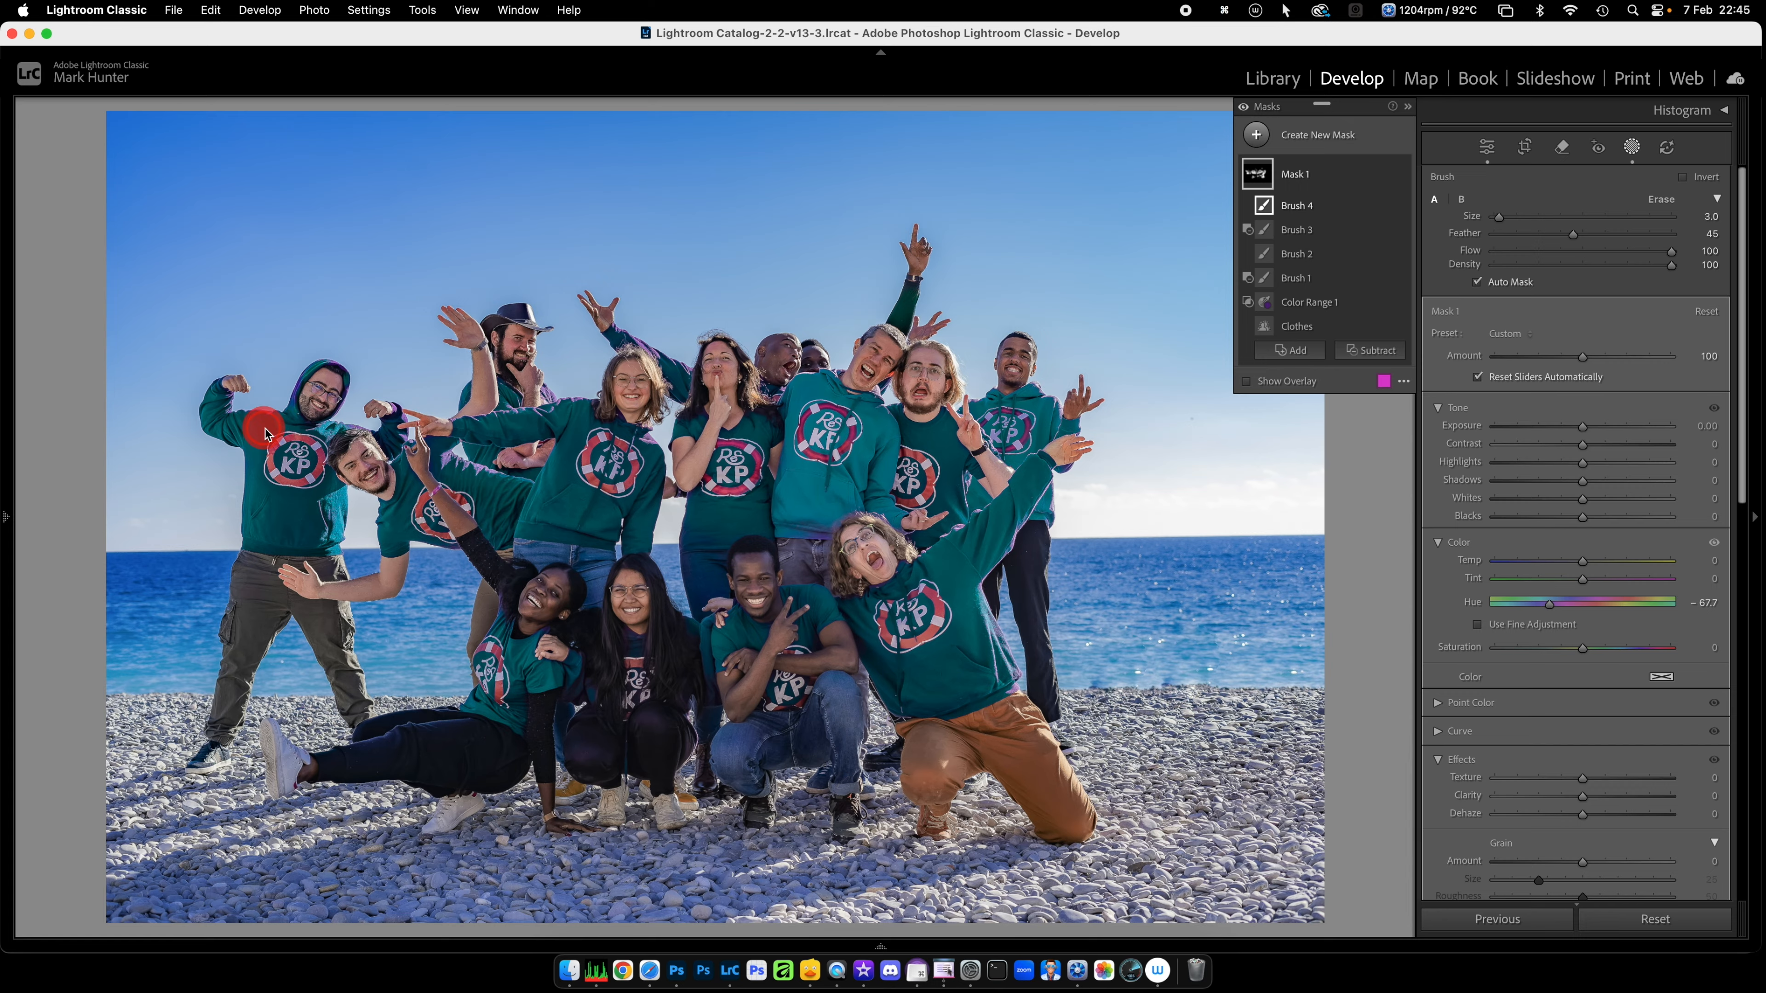
left_click_drag(435, 455, 514, 490)
left_click_drag(581, 411, 457, 423)
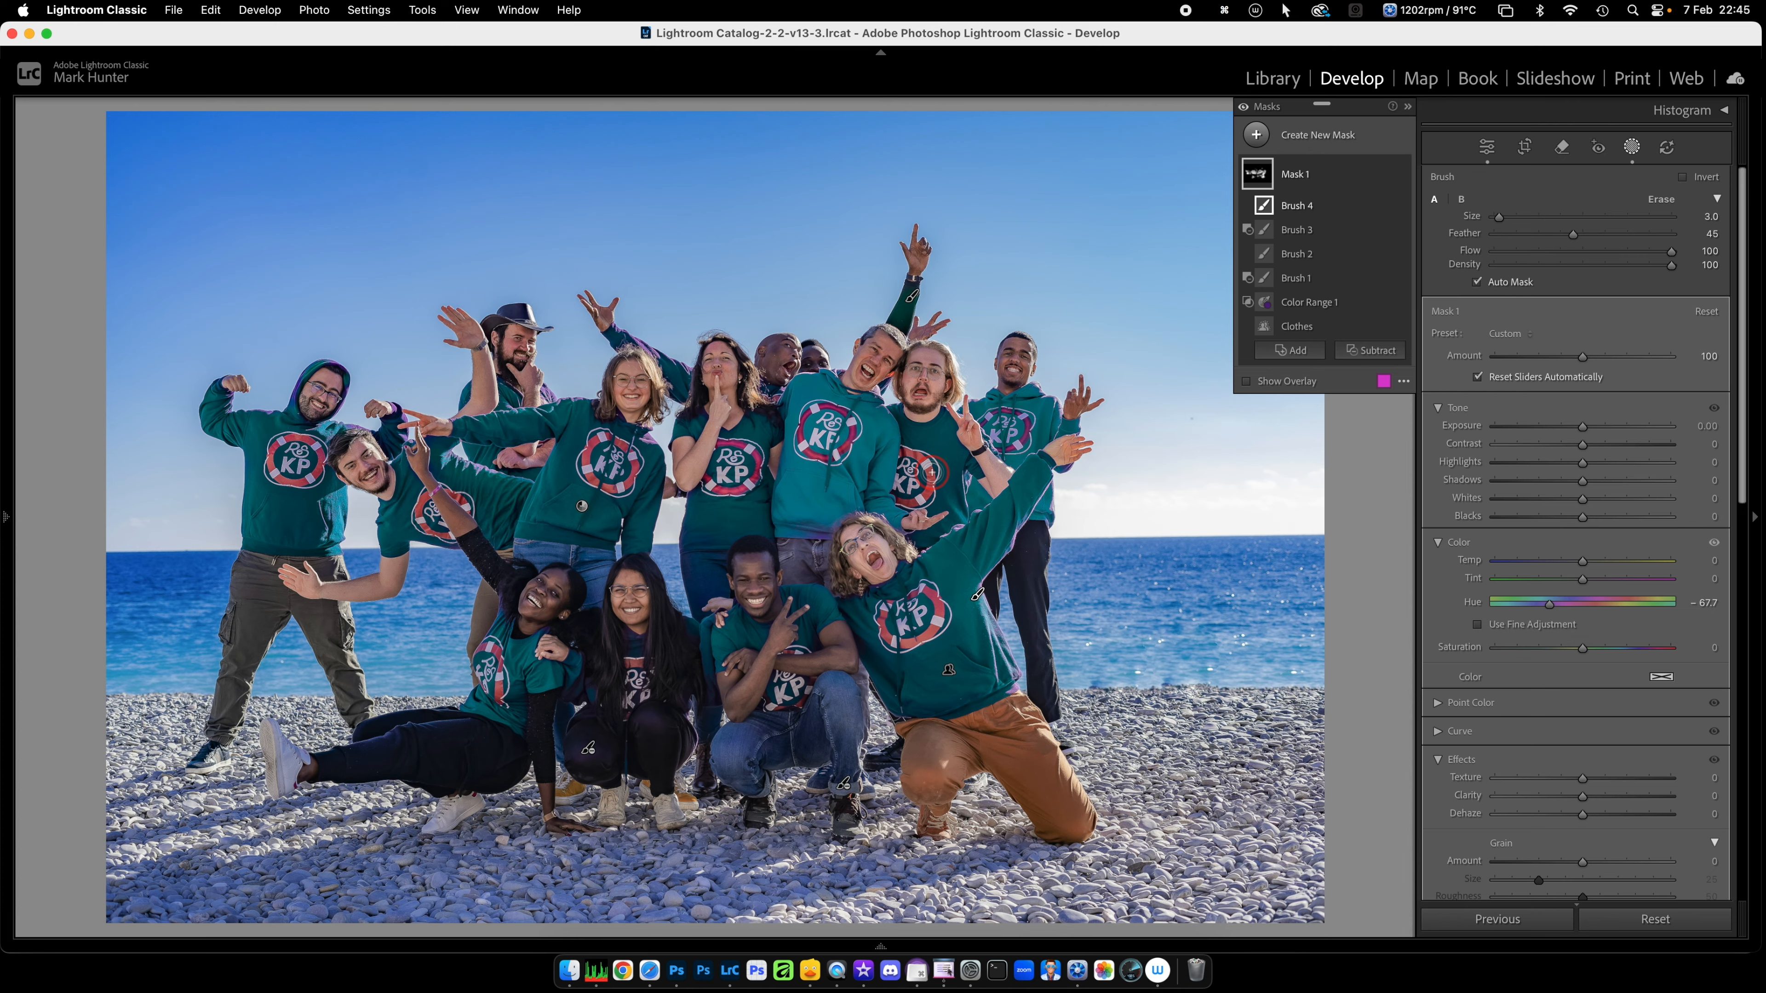
left_click(1632, 147)
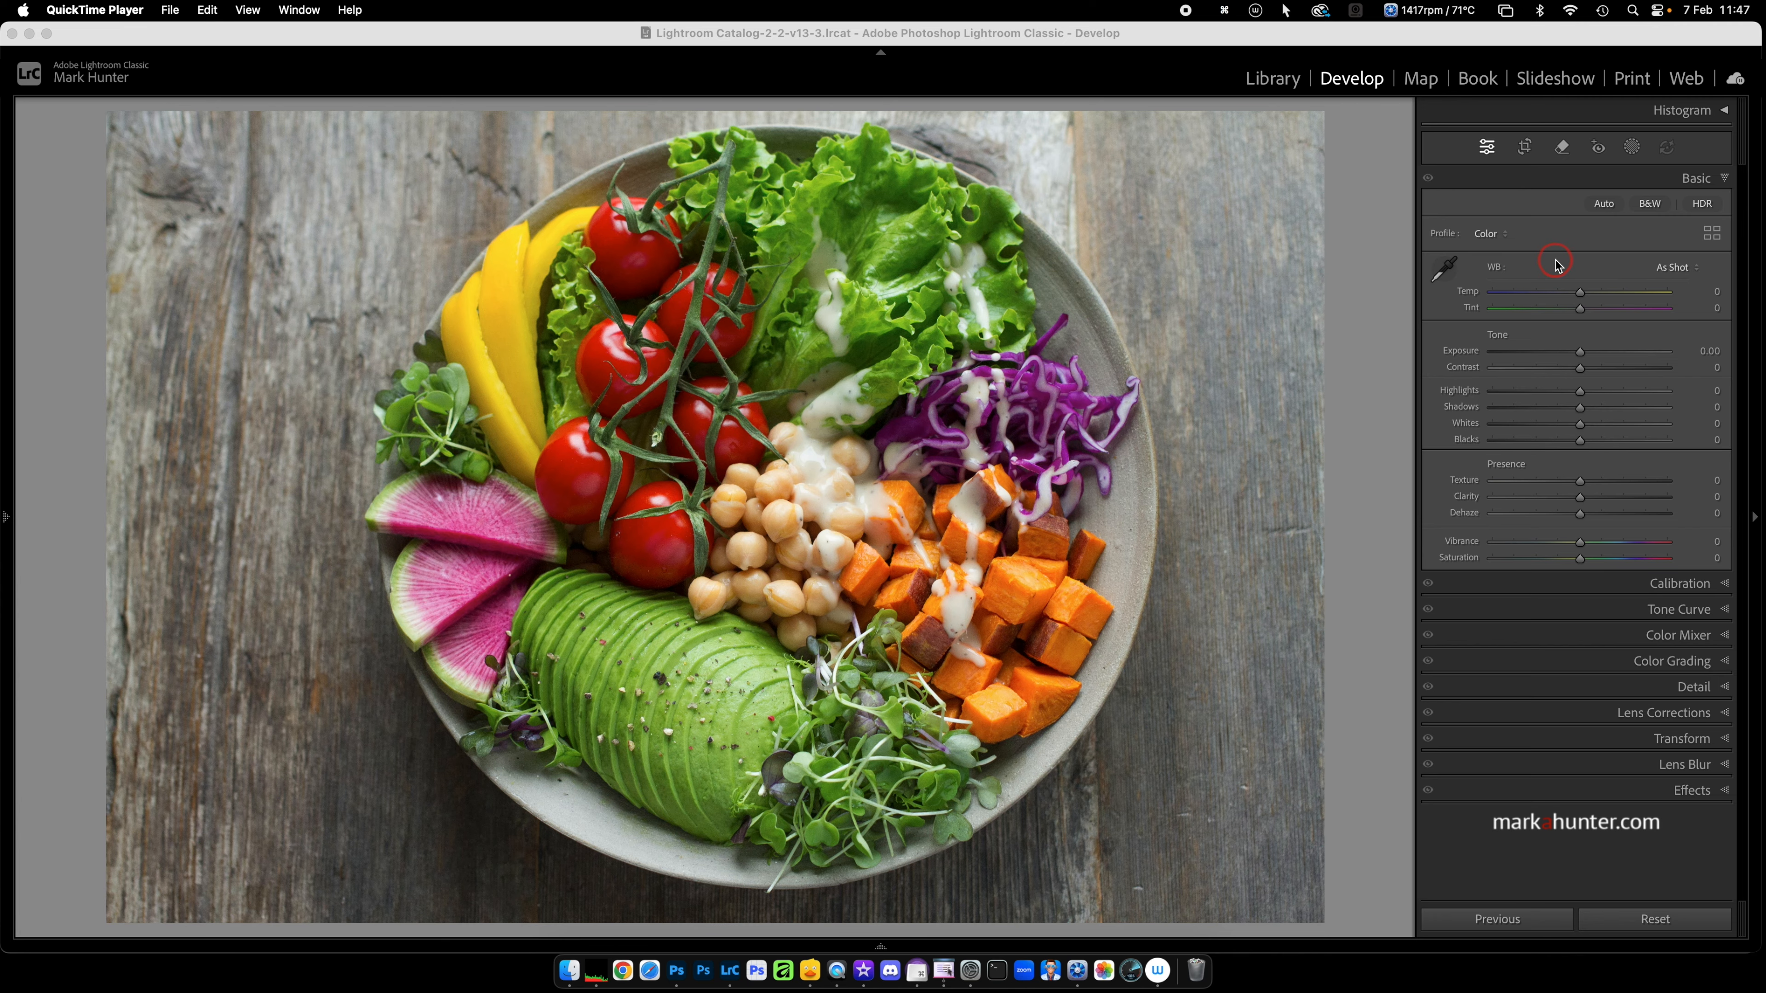
Step: Create an object selection mask around the sliced avocado in the salad bowl photo
left_click(1632, 147)
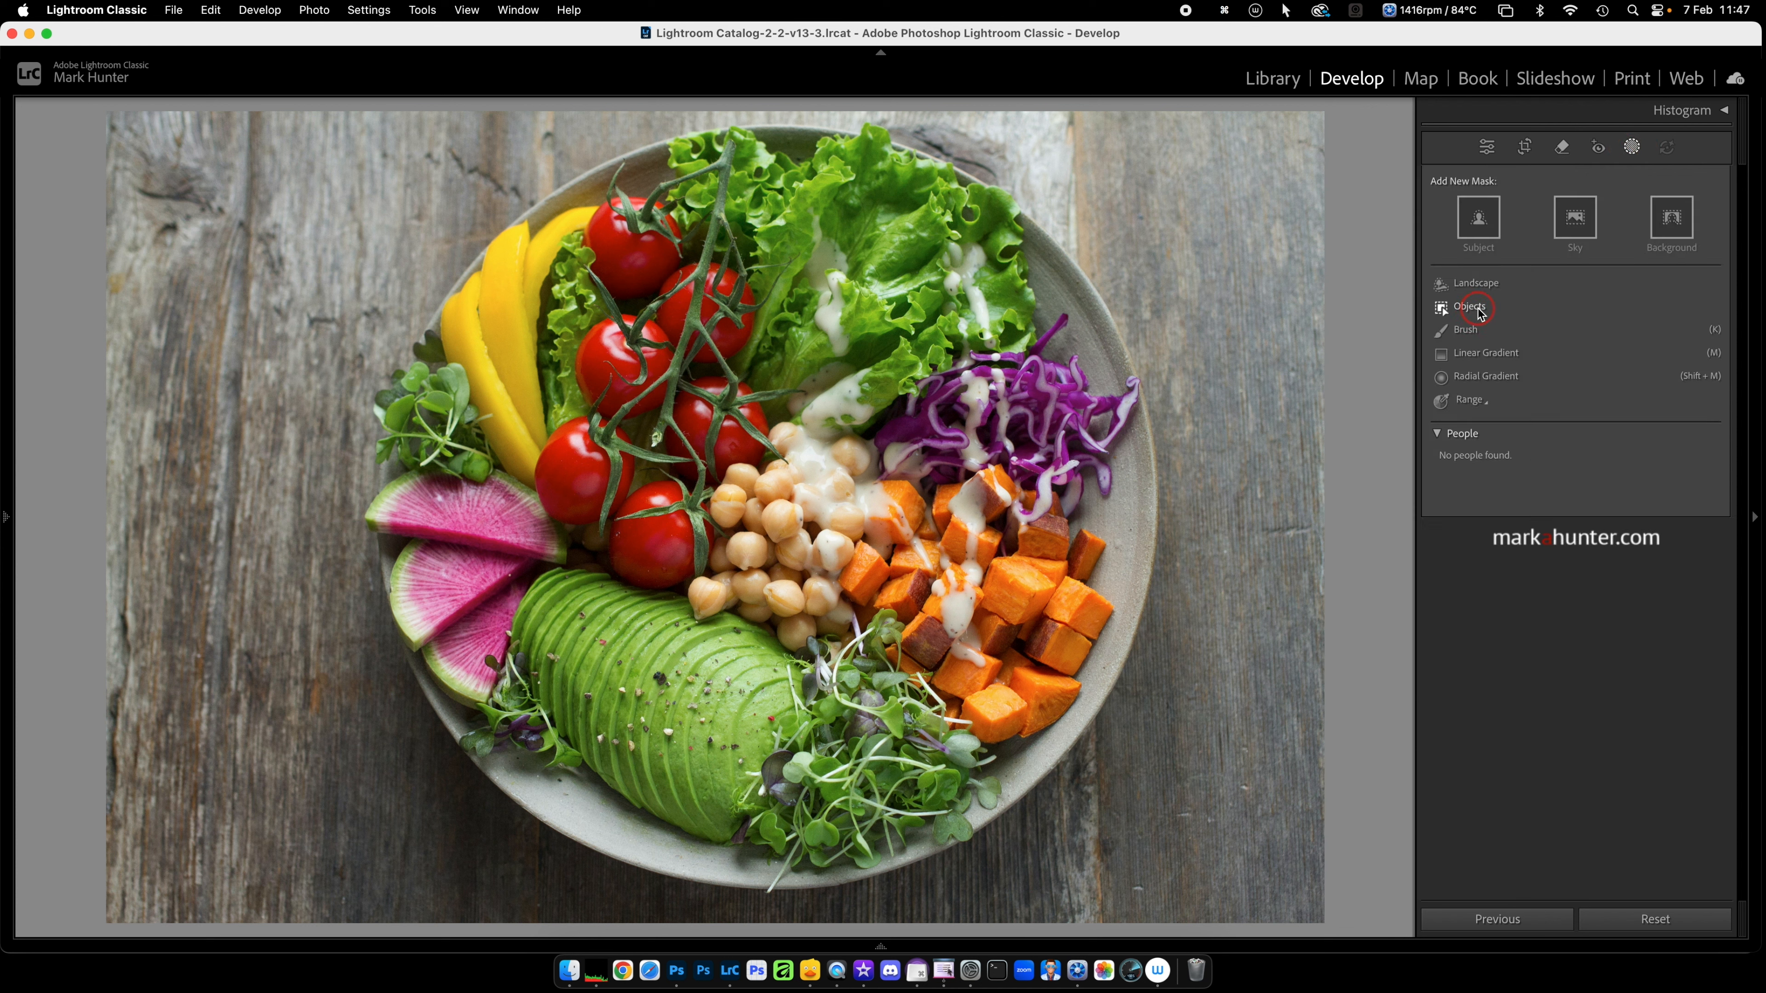
left_click(1471, 306)
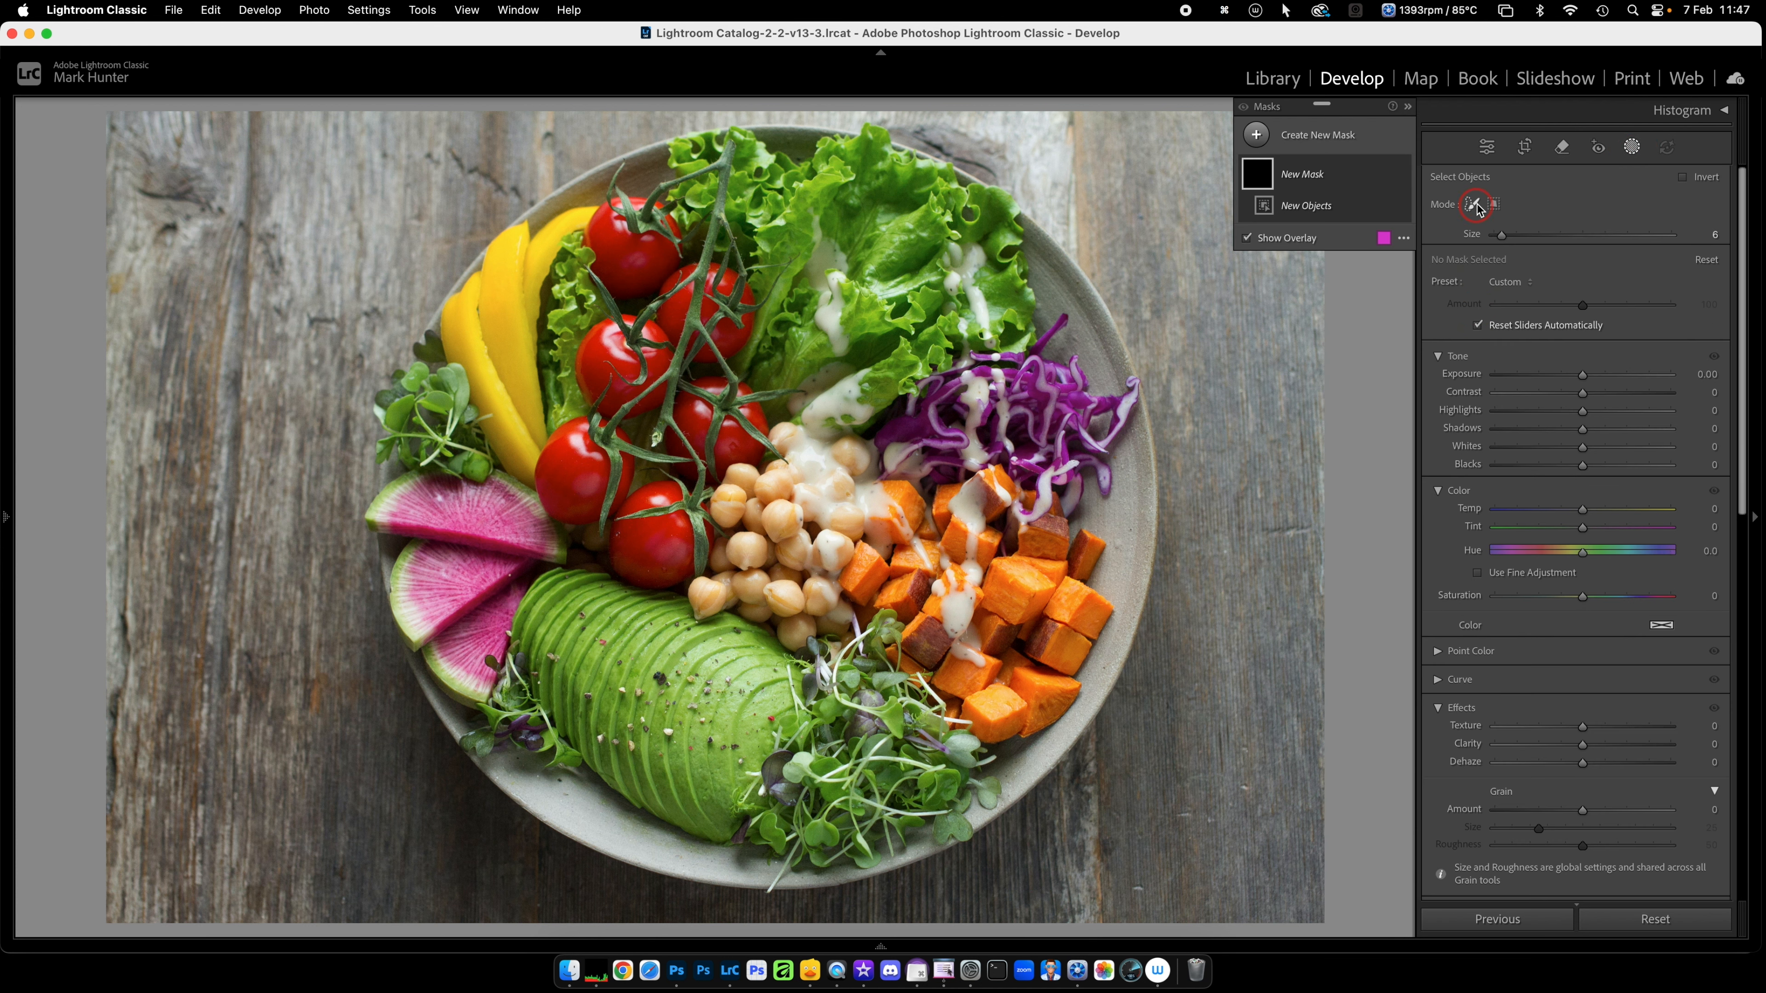
mouse_move(571, 567)
left_mouse_down()
mouse_move(519, 626)
mouse_move(531, 688)
mouse_move(661, 821)
mouse_move(733, 836)
mouse_move(797, 726)
mouse_move(800, 676)
mouse_move(736, 617)
mouse_move(691, 624)
mouse_move(681, 602)
mouse_move(567, 576)
left_mouse_up()
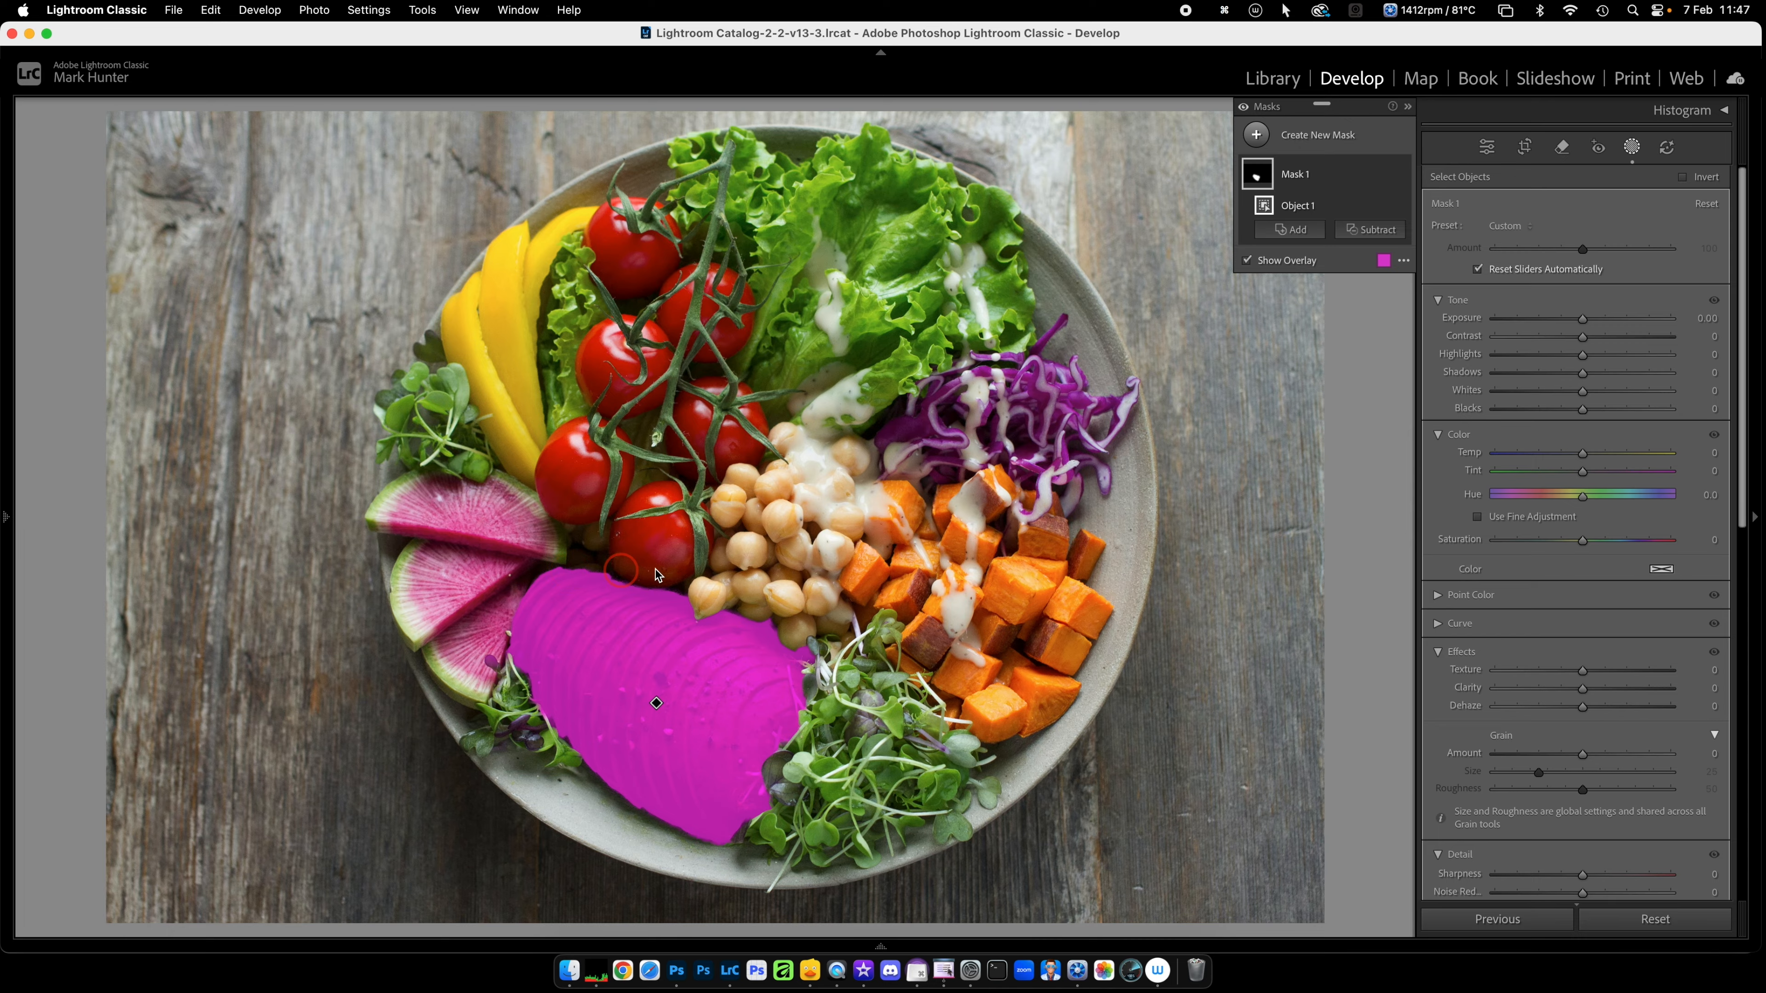
Step: Set the avocado mask's exposure to -0.48 and its clarity to 46
left_click_drag(1582, 320, 1571, 322)
left_click(1584, 690)
left_click_drag(1585, 693, 1626, 691)
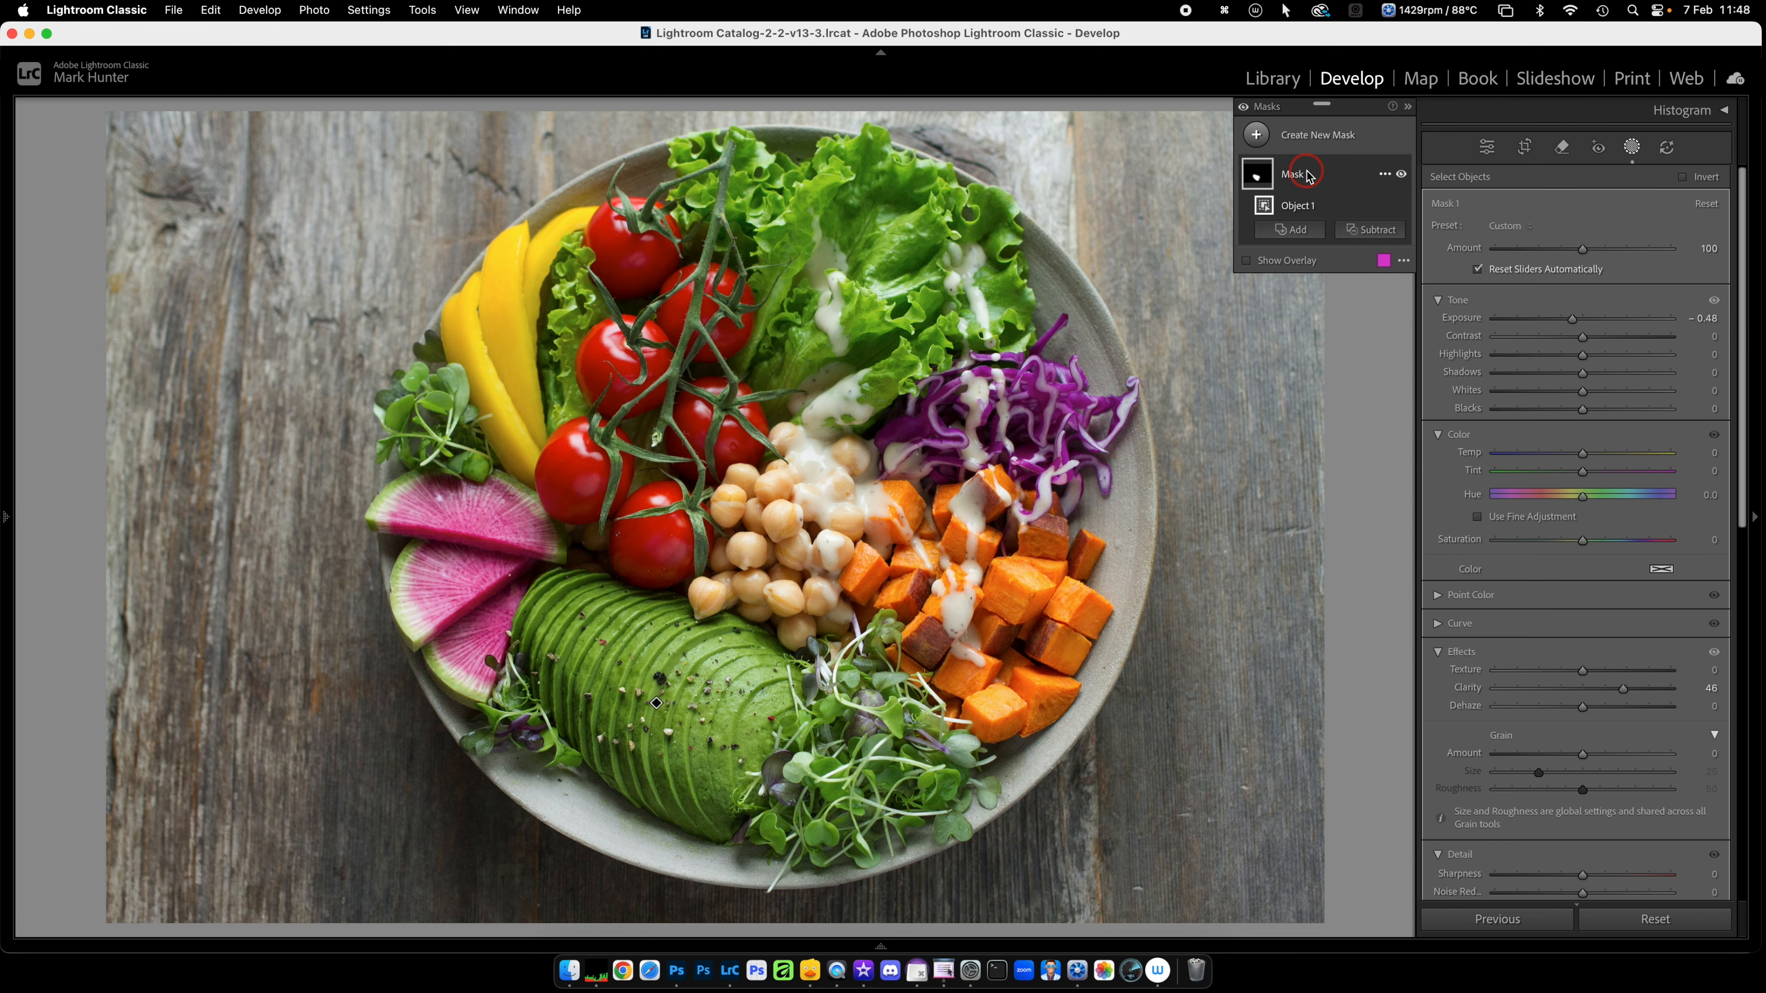
Step: Create a new color range mask sampled from a red tomato, with the refine amount set to 47
left_click(1297, 142)
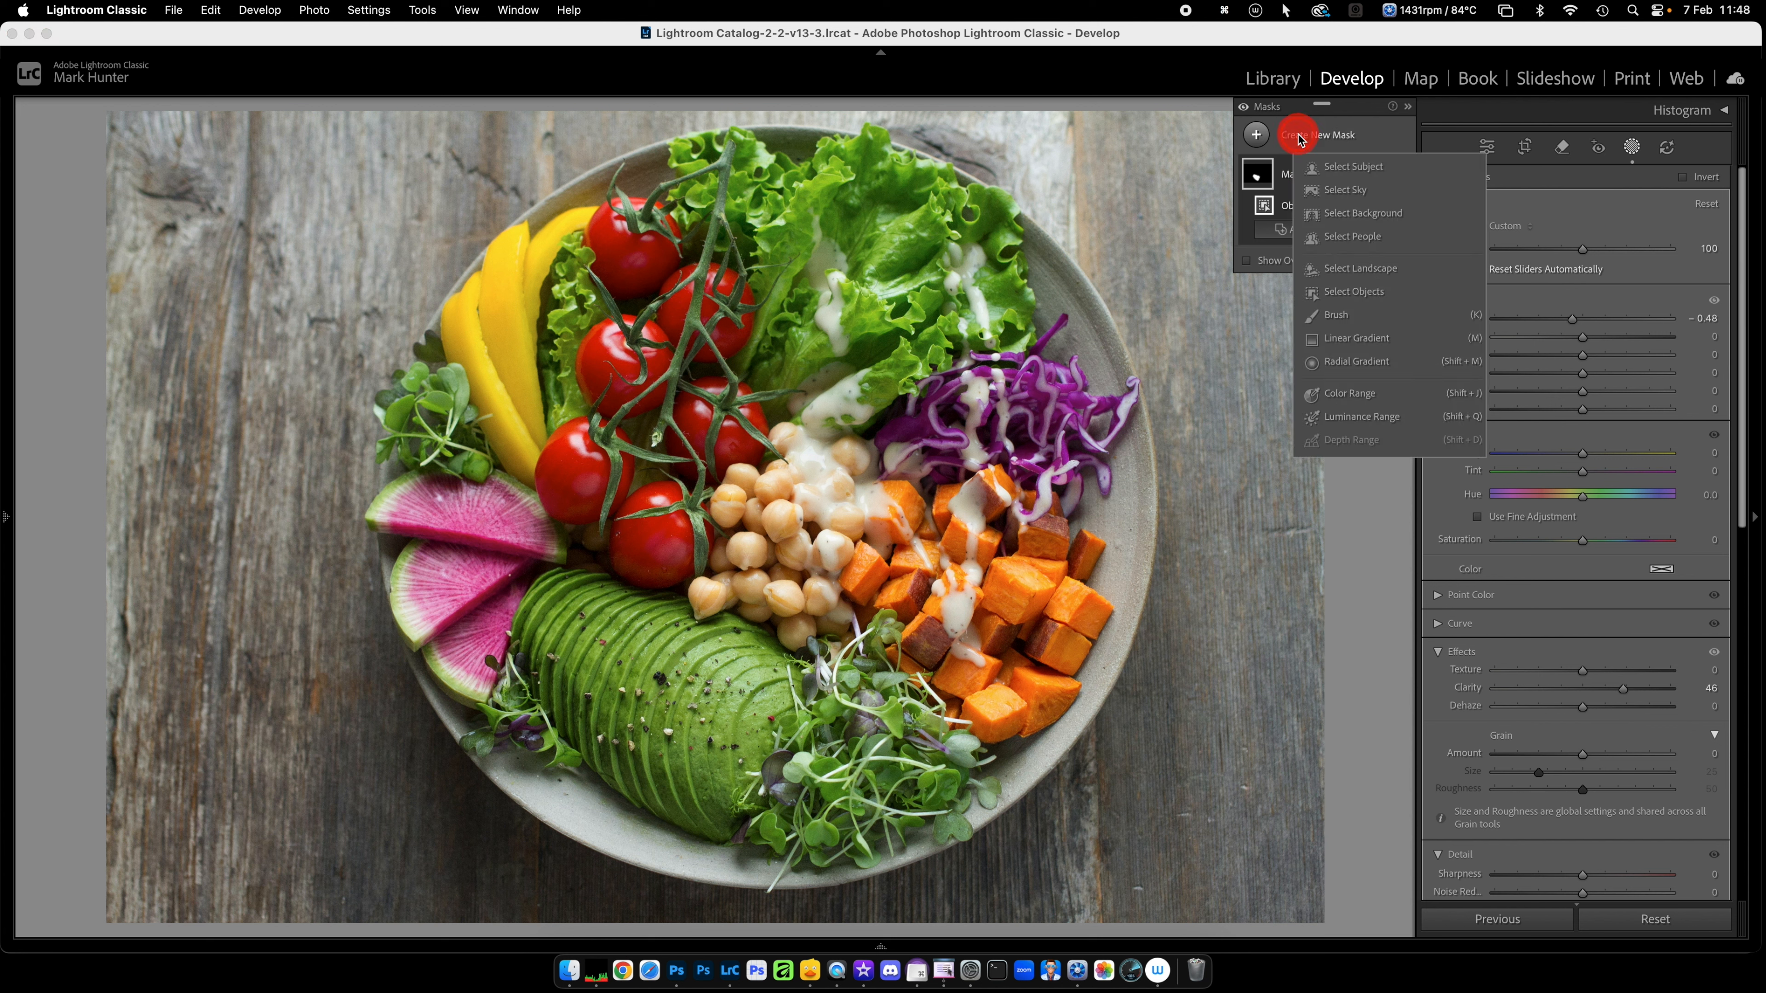
left_click(1370, 402)
left_click(613, 359)
mouse_move(1583, 204)
left_mouse_down()
mouse_move(1552, 207)
mouse_move(1576, 203)
left_mouse_up()
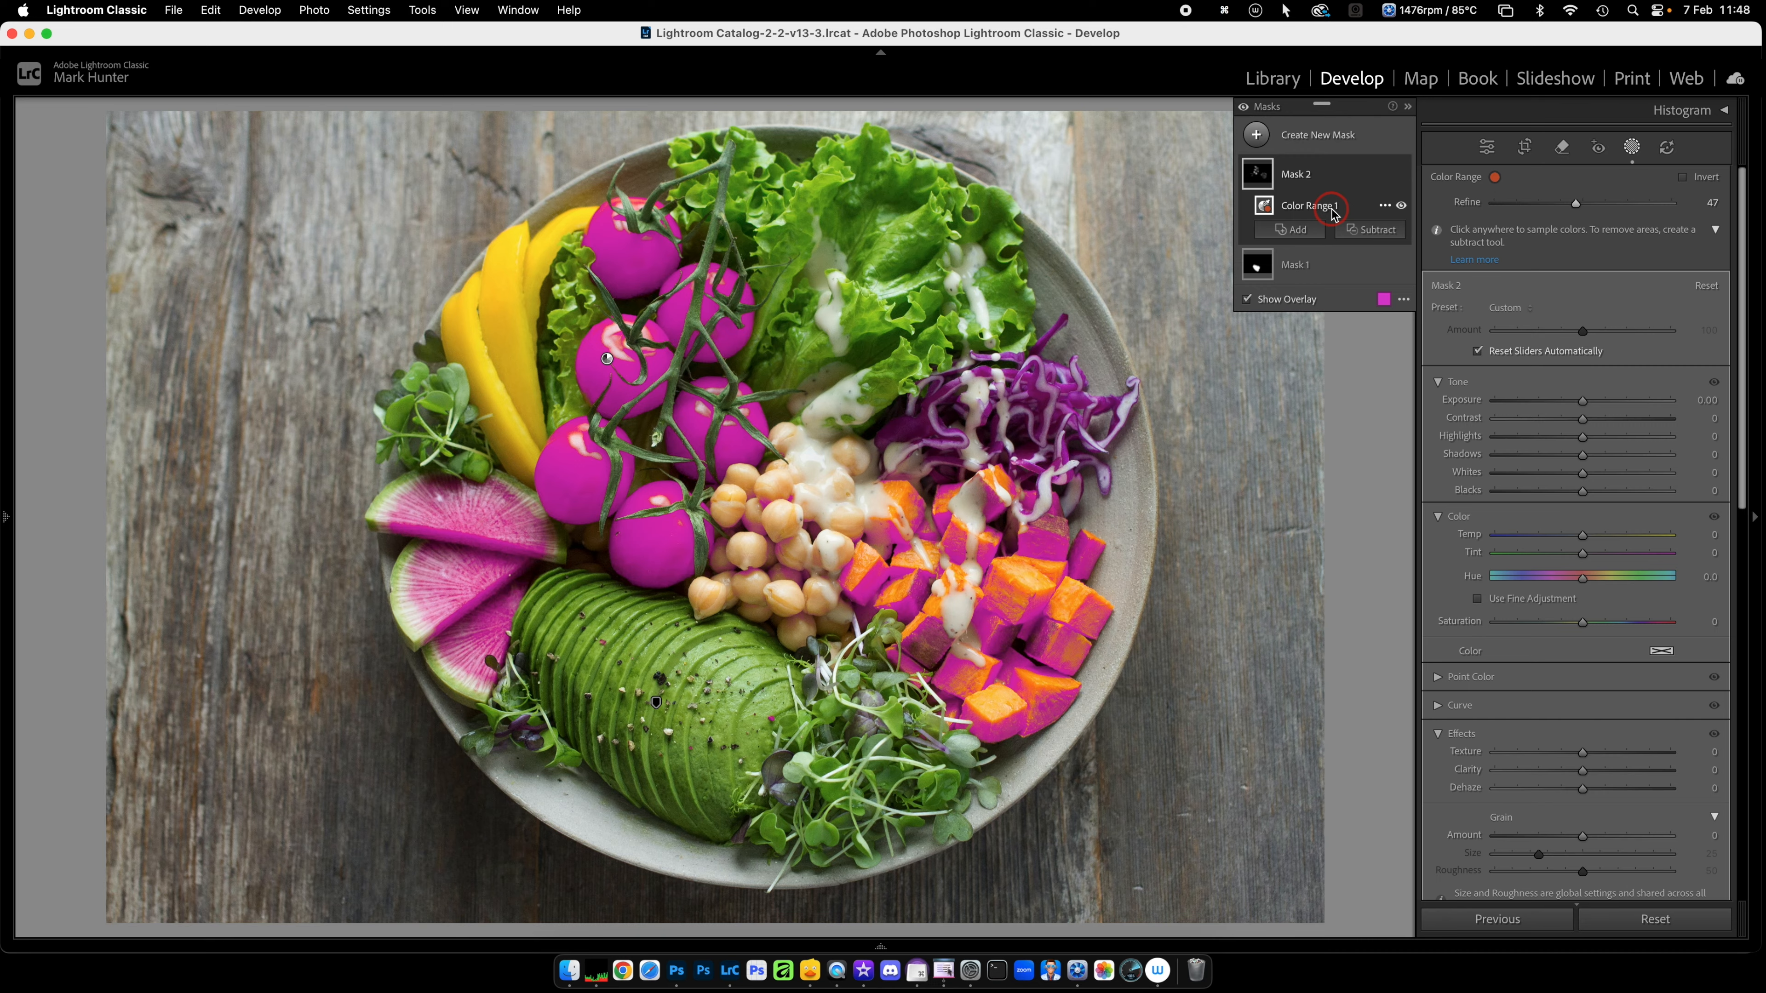
Step: Intersect the tomato color range mask with a brush, setting the brush size to 9.0 and feather to 67
key("alt")
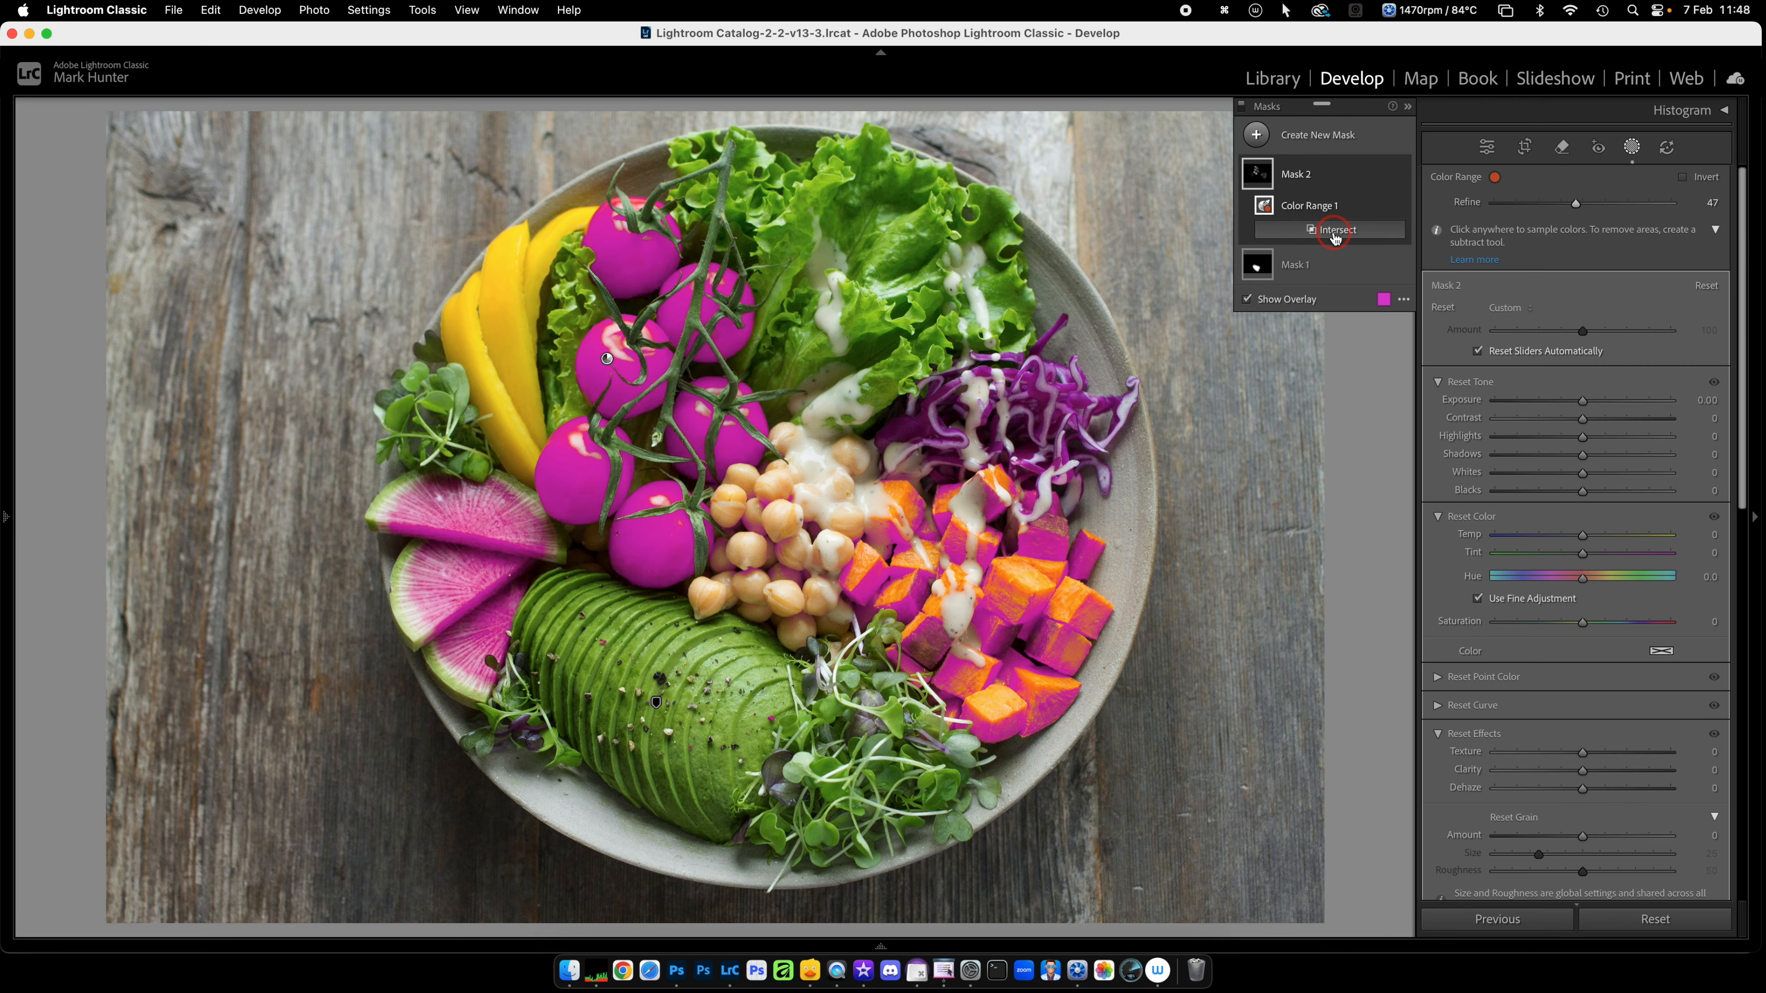
left_click(1334, 235)
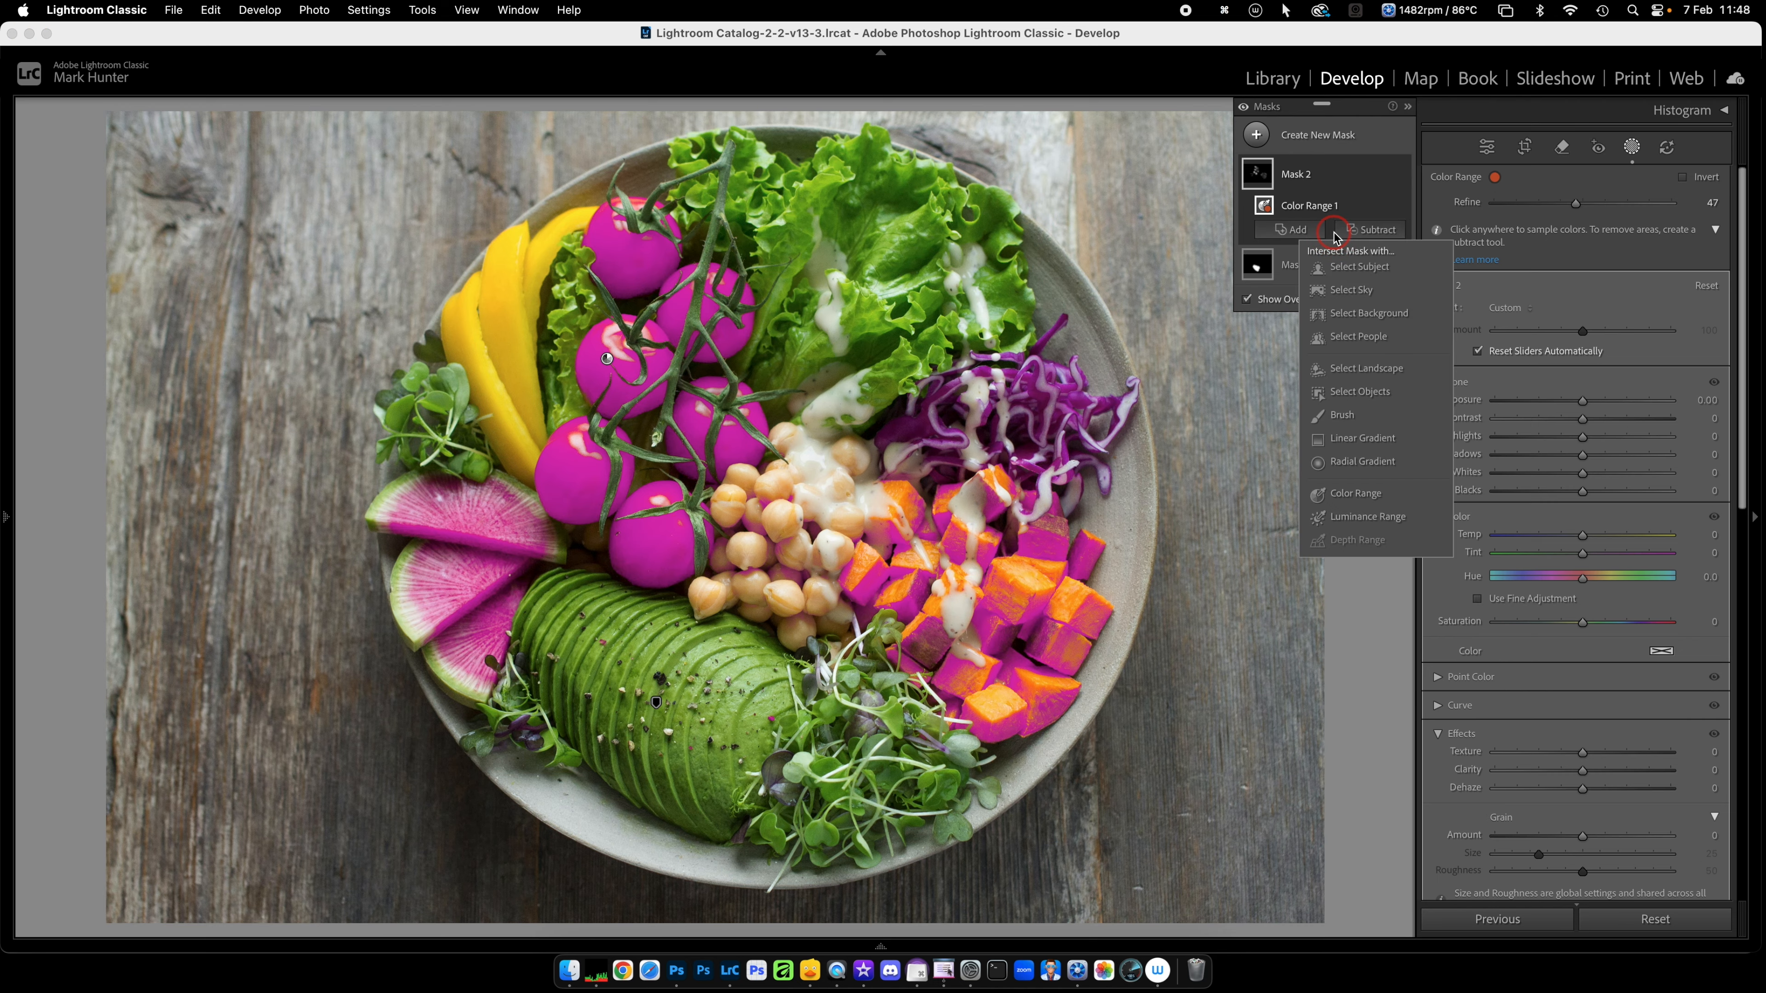
left_click(1344, 415)
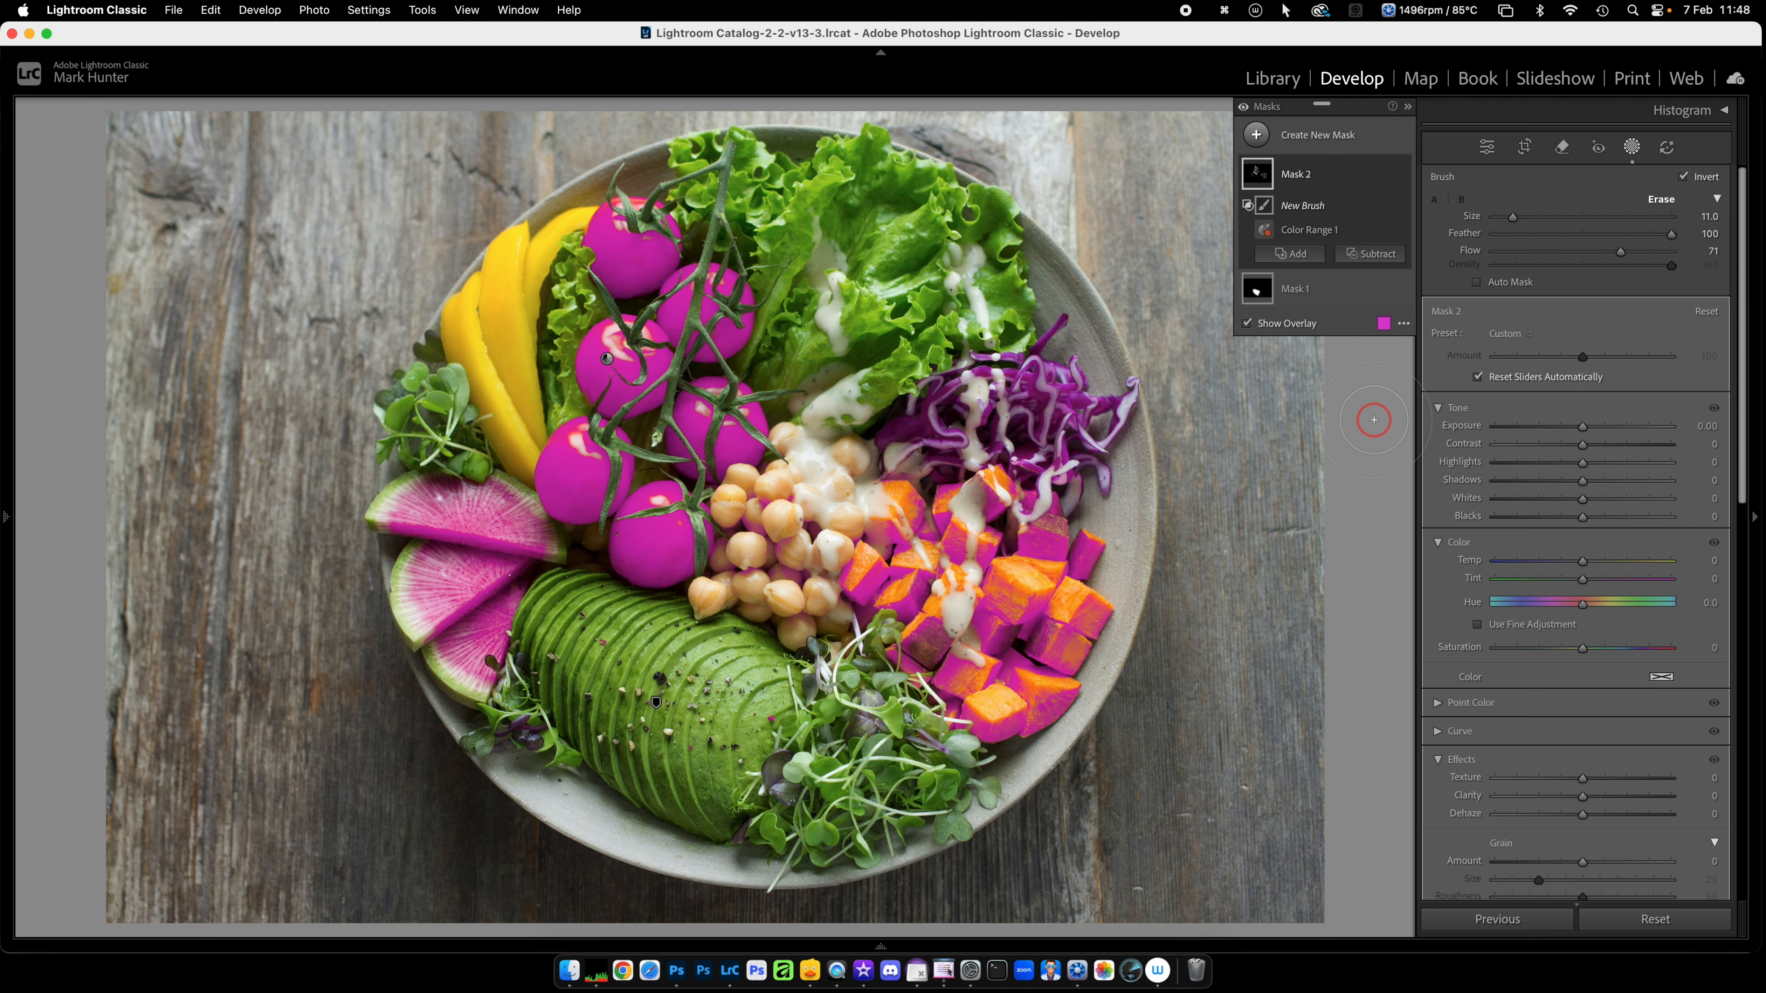
key("bracketleft")
key("bracketleft")
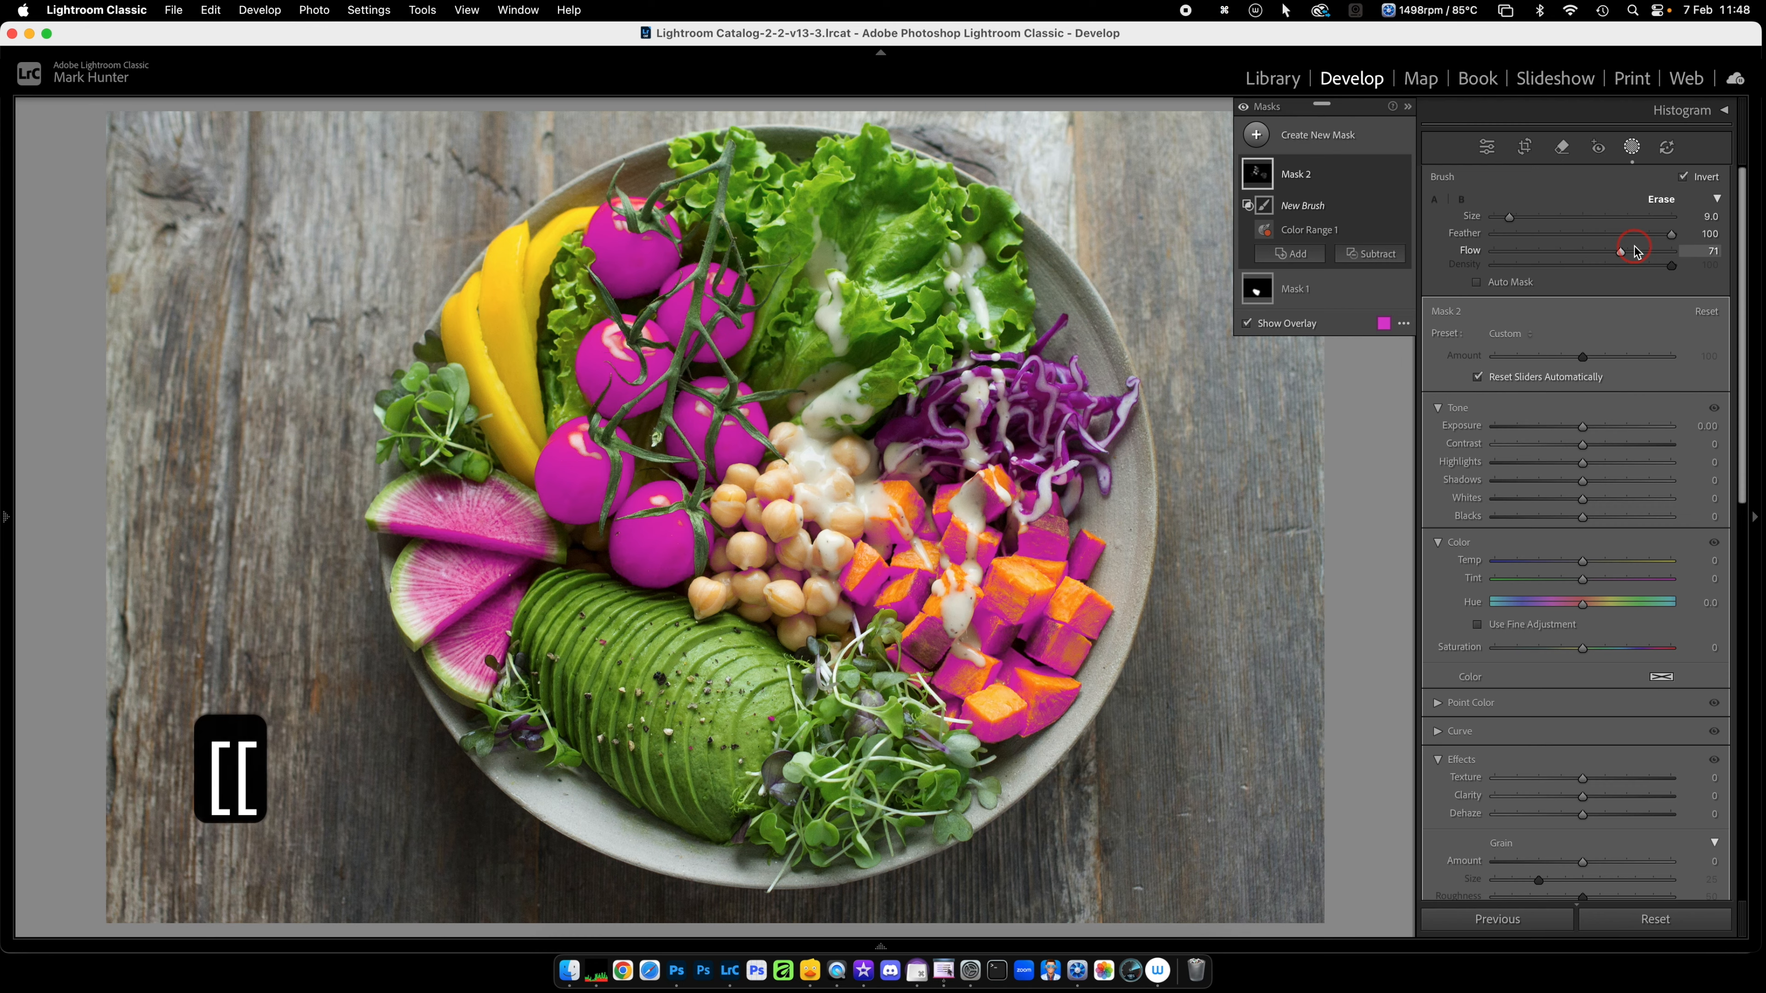
left_click_drag(1671, 235, 1529, 266)
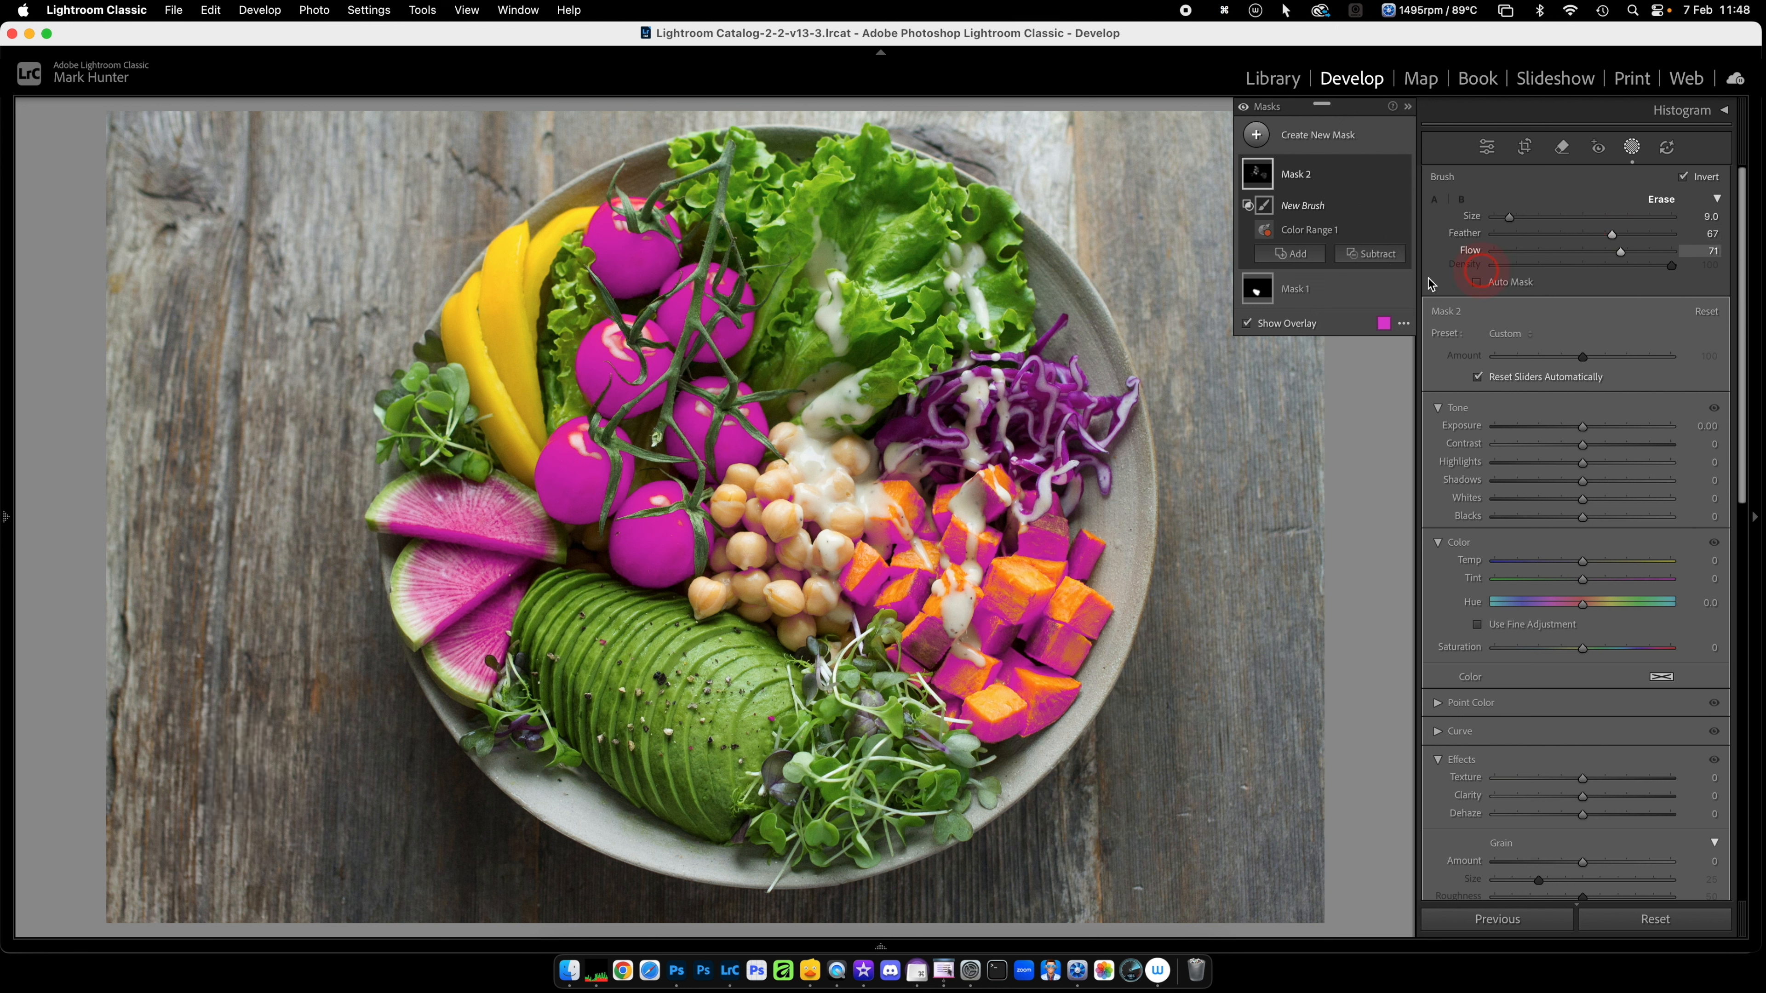
Step: Brush over the tomatoes to limit the mask to them, and set the mask's clarity to 59
mouse_move(705, 328)
left_mouse_down()
mouse_move(704, 280)
mouse_move(692, 343)
mouse_move(713, 269)
mouse_move(718, 328)
mouse_move(647, 224)
mouse_move(641, 252)
mouse_move(616, 219)
mouse_move(652, 248)
mouse_move(600, 241)
mouse_move(639, 228)
mouse_move(627, 372)
mouse_move(596, 339)
mouse_move(624, 343)
mouse_move(573, 377)
mouse_move(589, 437)
mouse_move(559, 475)
mouse_move(565, 500)
mouse_move(604, 506)
mouse_move(581, 437)
mouse_move(618, 477)
mouse_move(614, 522)
mouse_move(675, 554)
mouse_move(681, 464)
mouse_move(735, 426)
mouse_move(728, 386)
mouse_move(706, 405)
mouse_move(697, 392)
mouse_move(723, 394)
mouse_move(690, 410)
mouse_move(634, 553)
left_mouse_up()
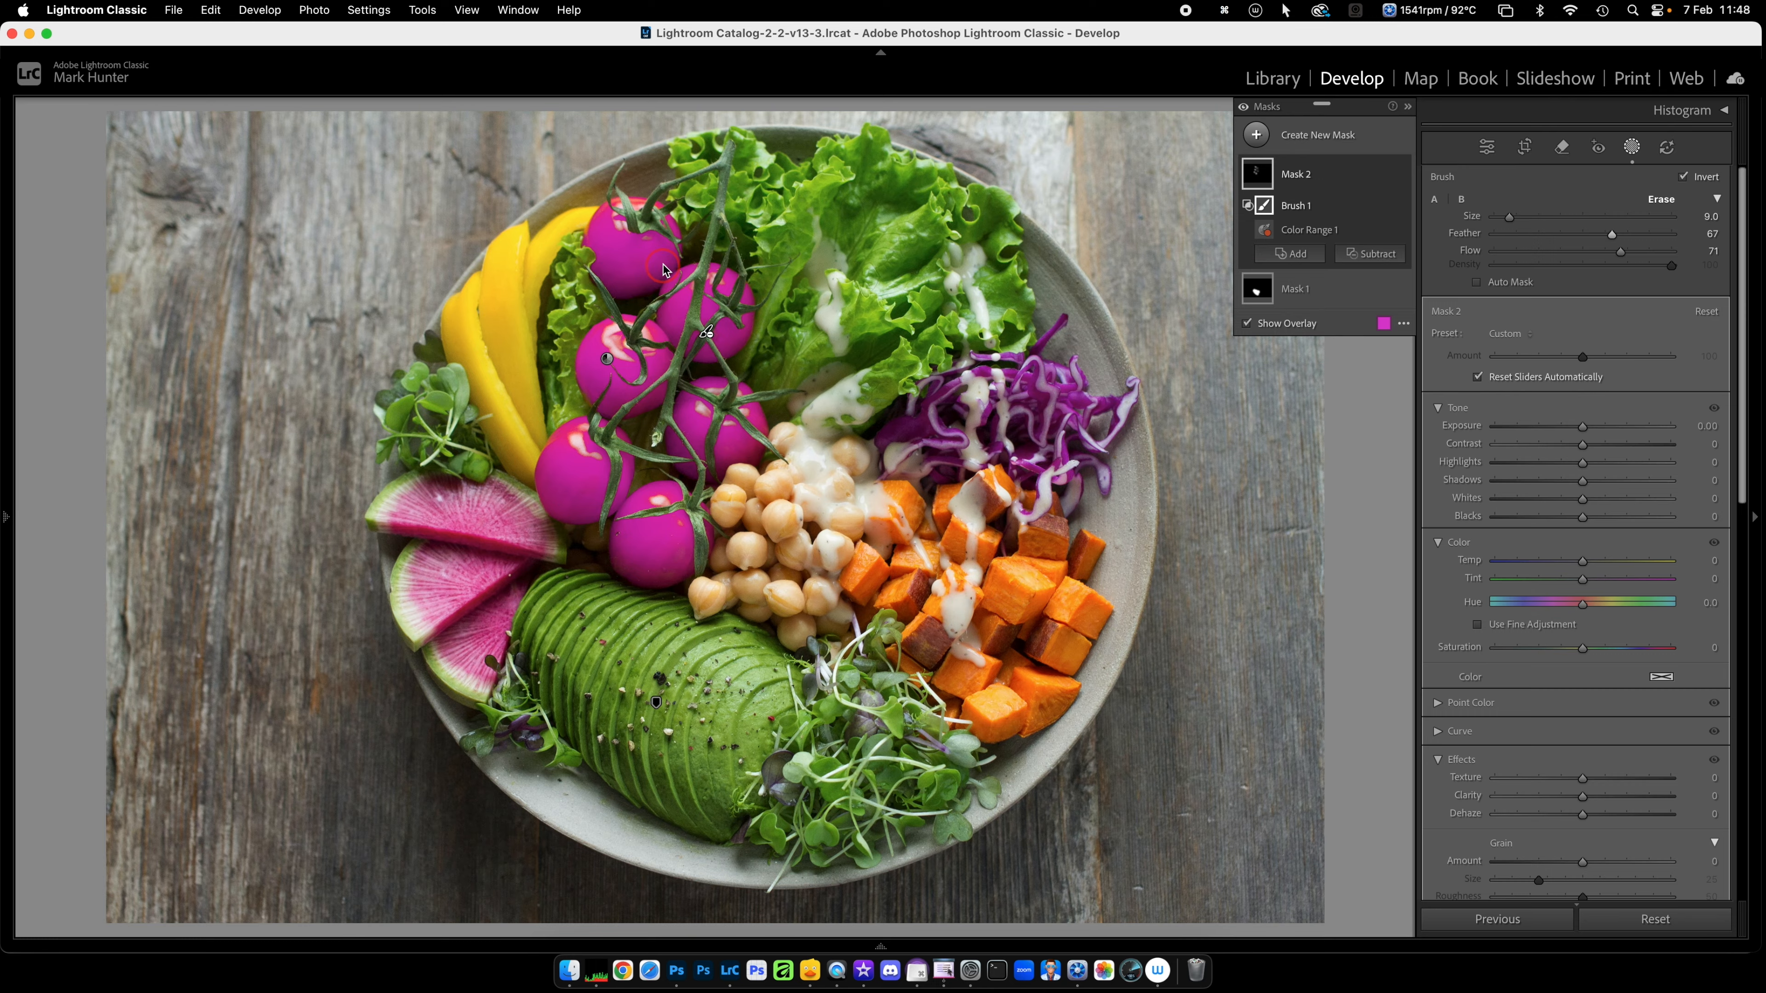
left_click_drag(640, 208, 632, 201)
left_click_drag(1584, 802, 1636, 798)
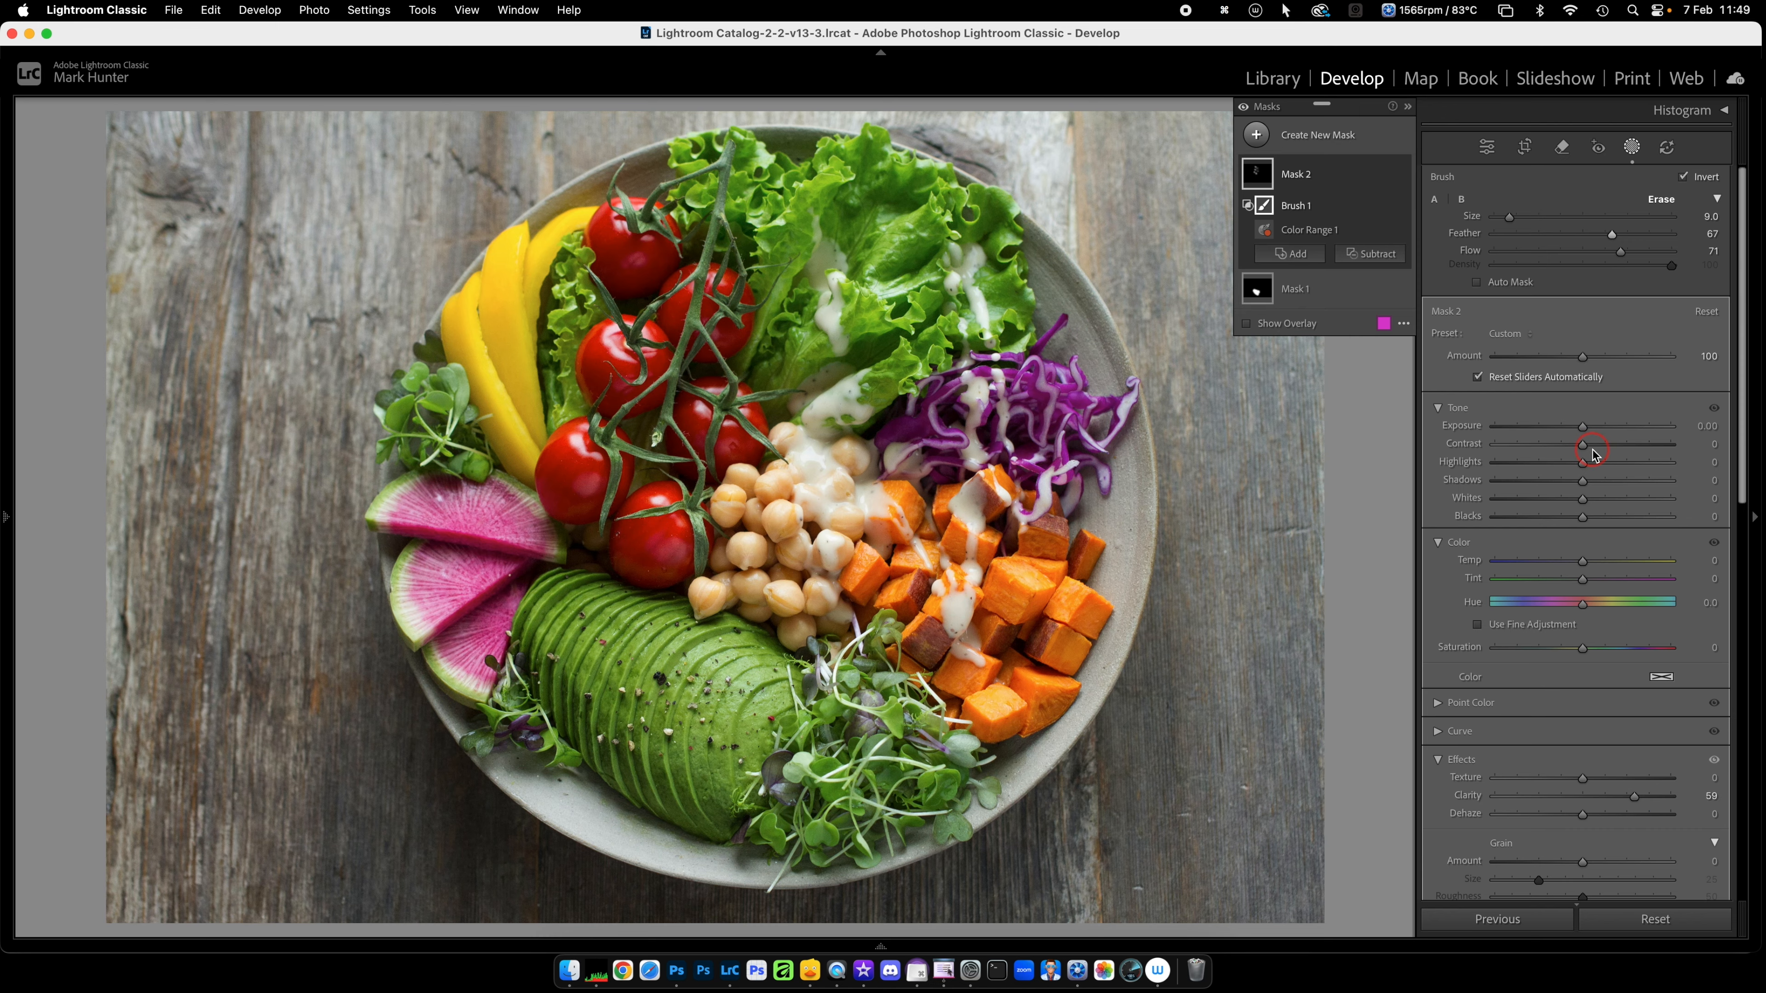
Step: Raise the tomato mask's exposure slightly and close the masking tools
left_click_drag(1584, 427, 1588, 426)
left_click(1633, 147)
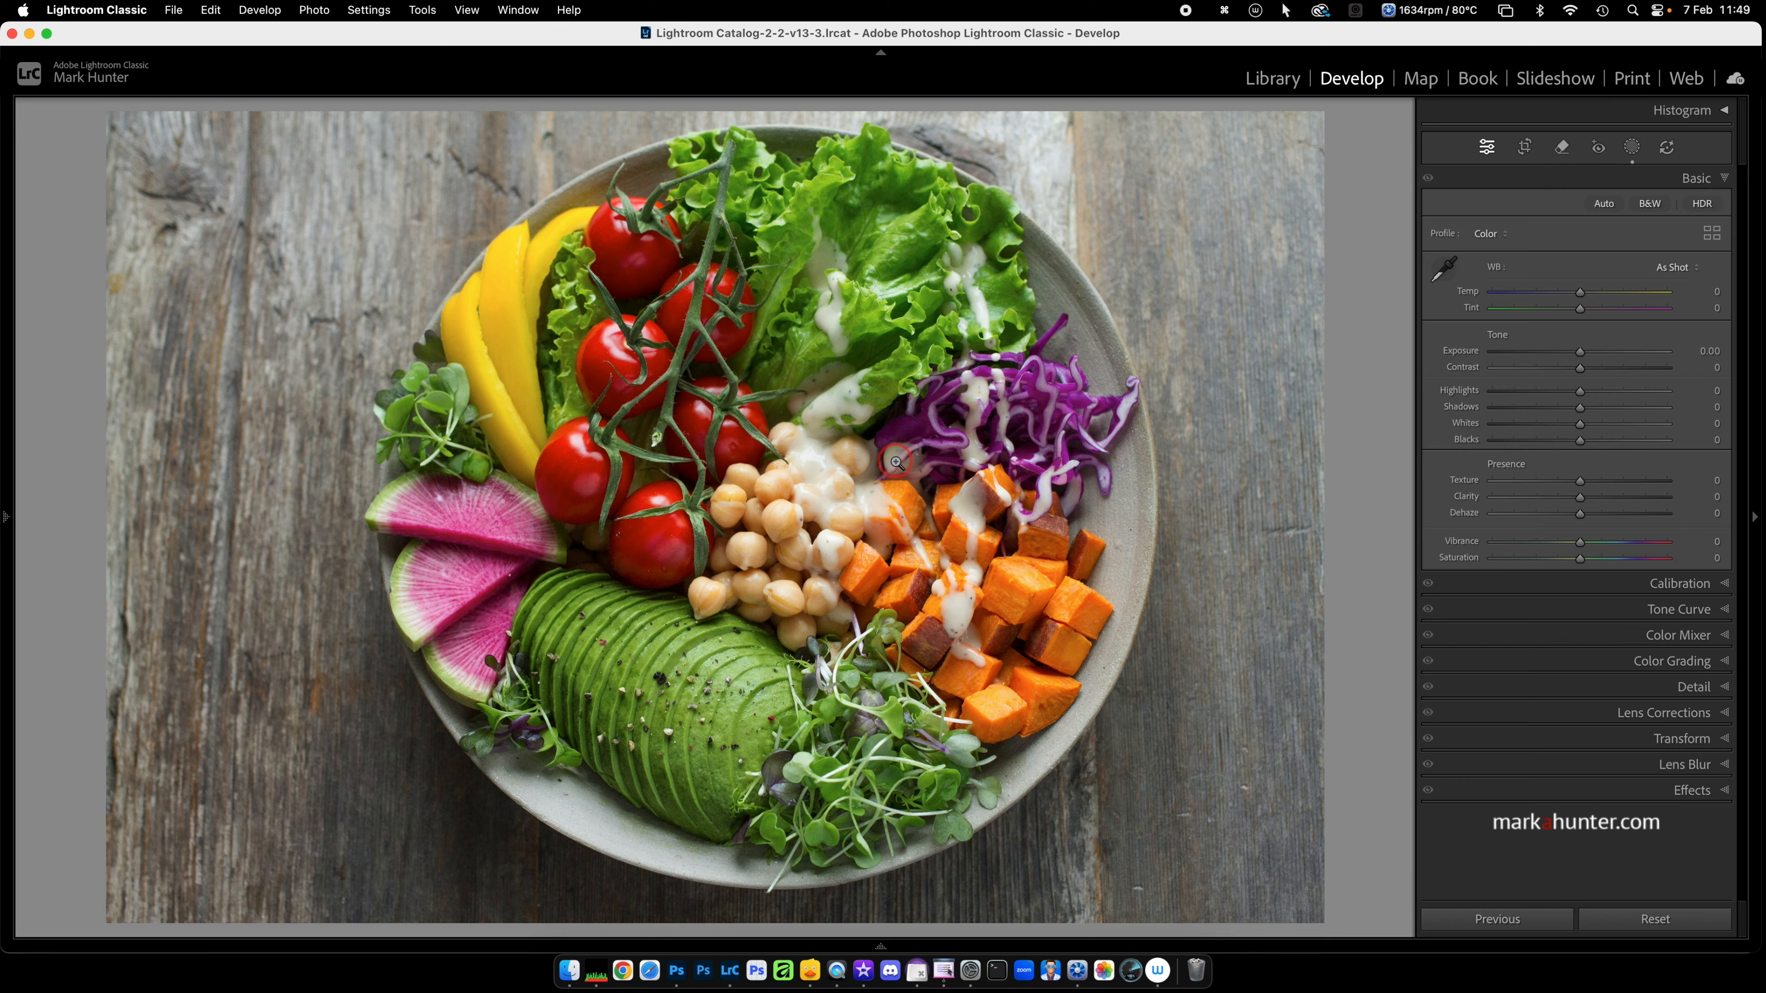
Step: Remove a small spot on the avocado slices with the Remove tool at size 7, and update the outdated masking edits
left_click(1562, 148)
left_click(1485, 207)
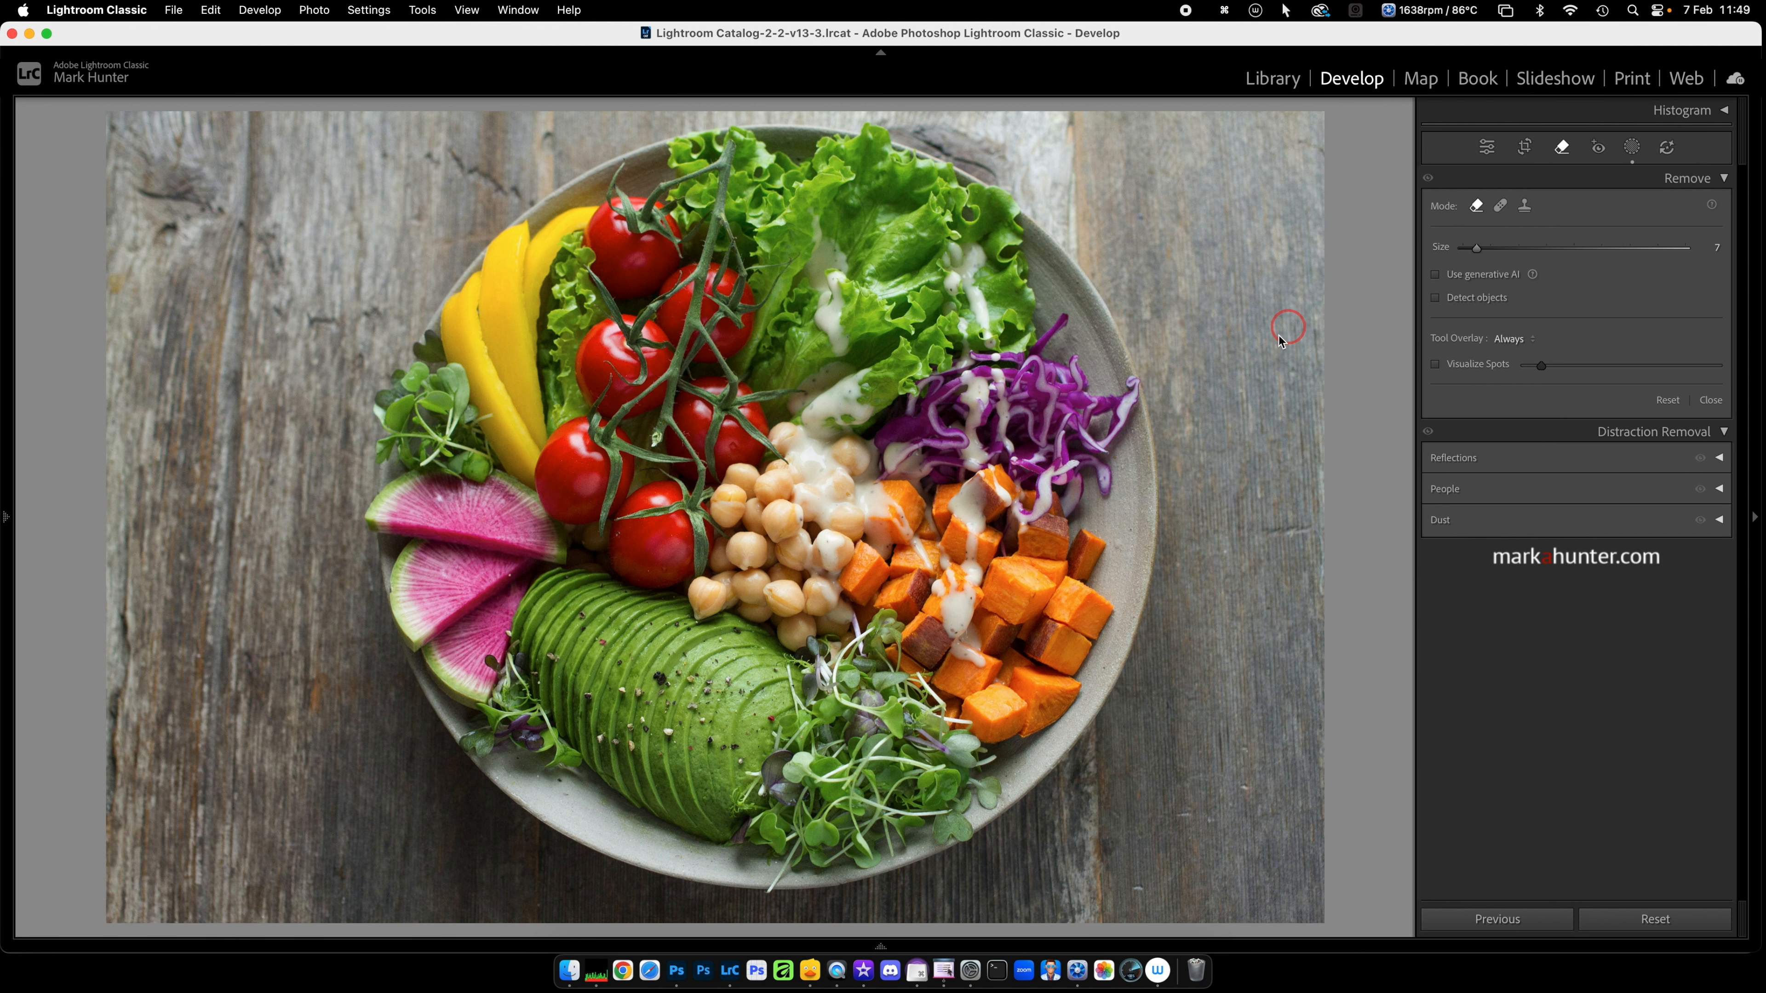
left_click(1029, 506)
left_click(660, 678)
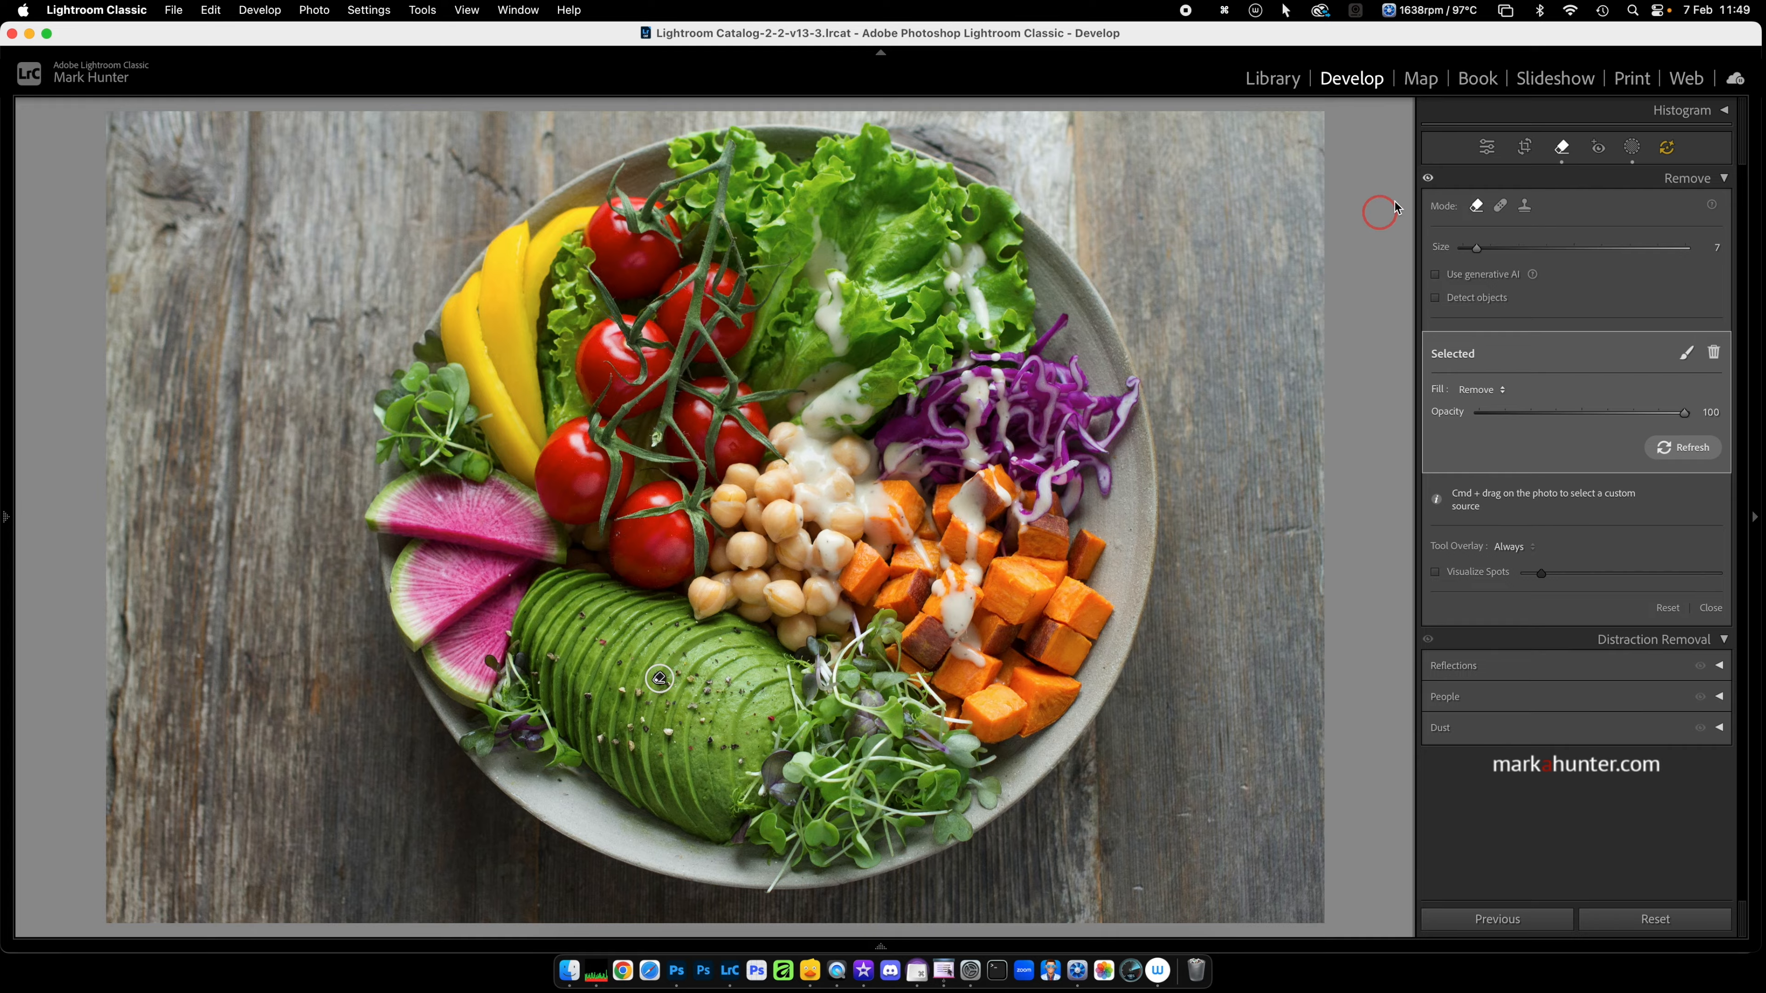
left_click(1488, 148)
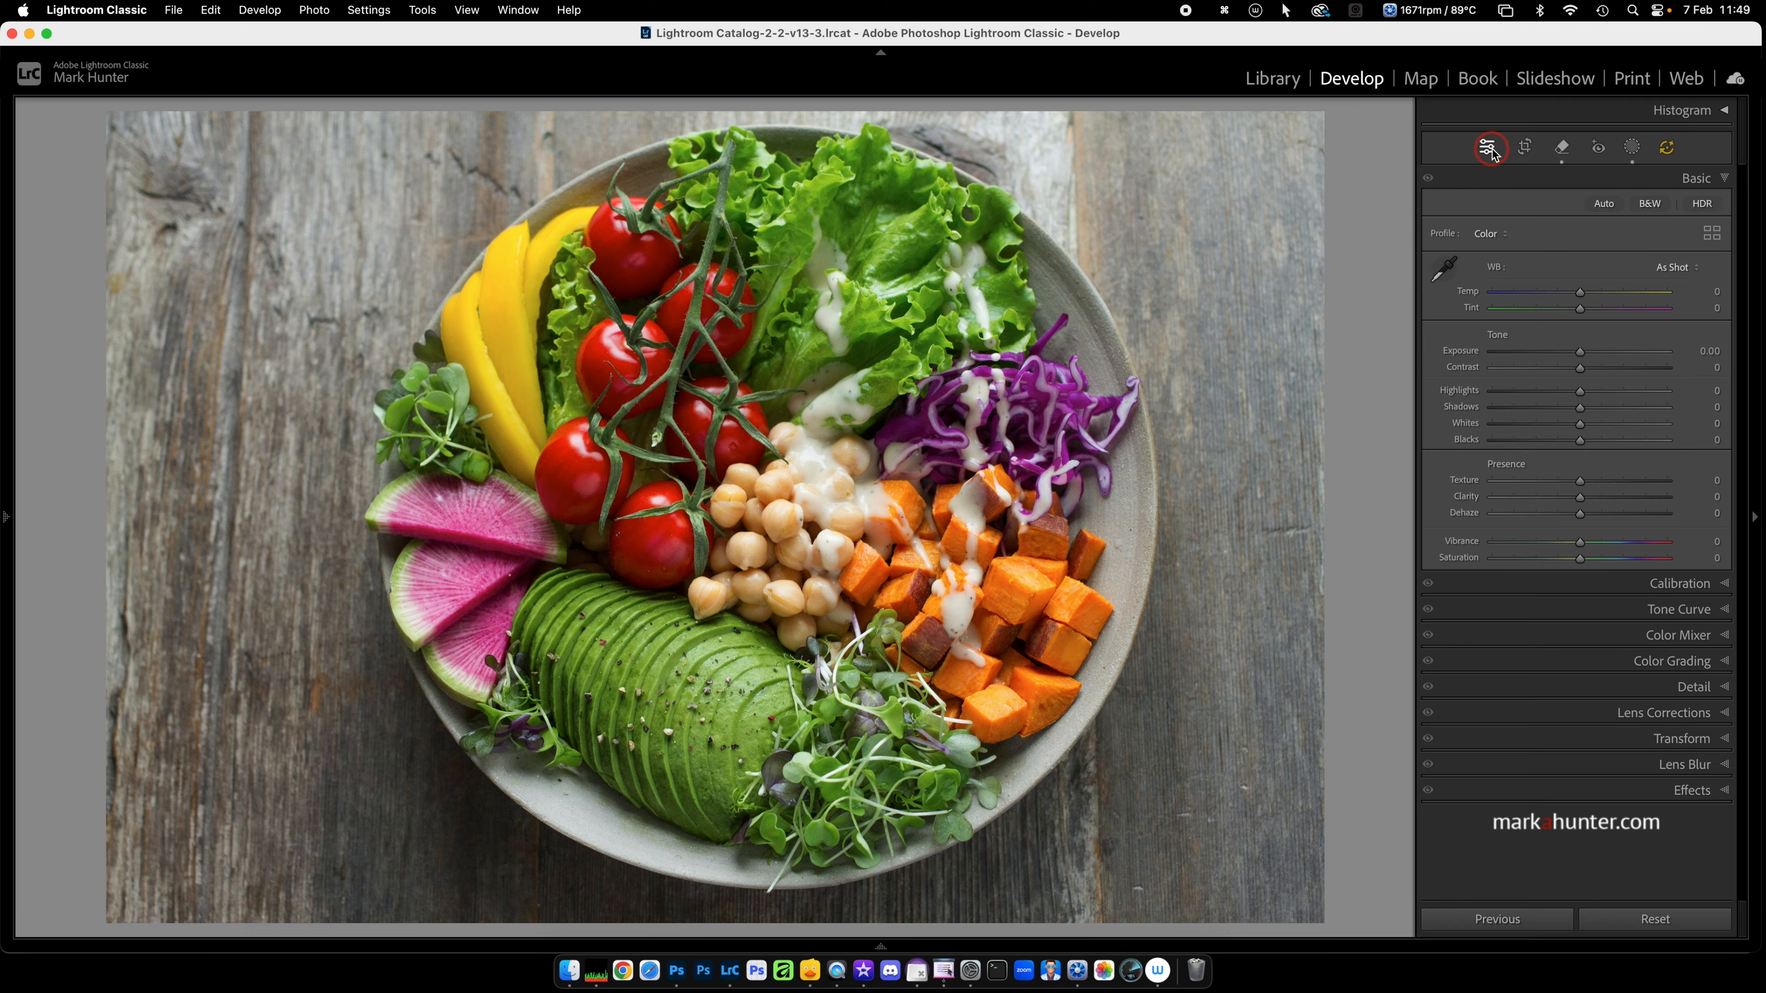
left_click(1670, 150)
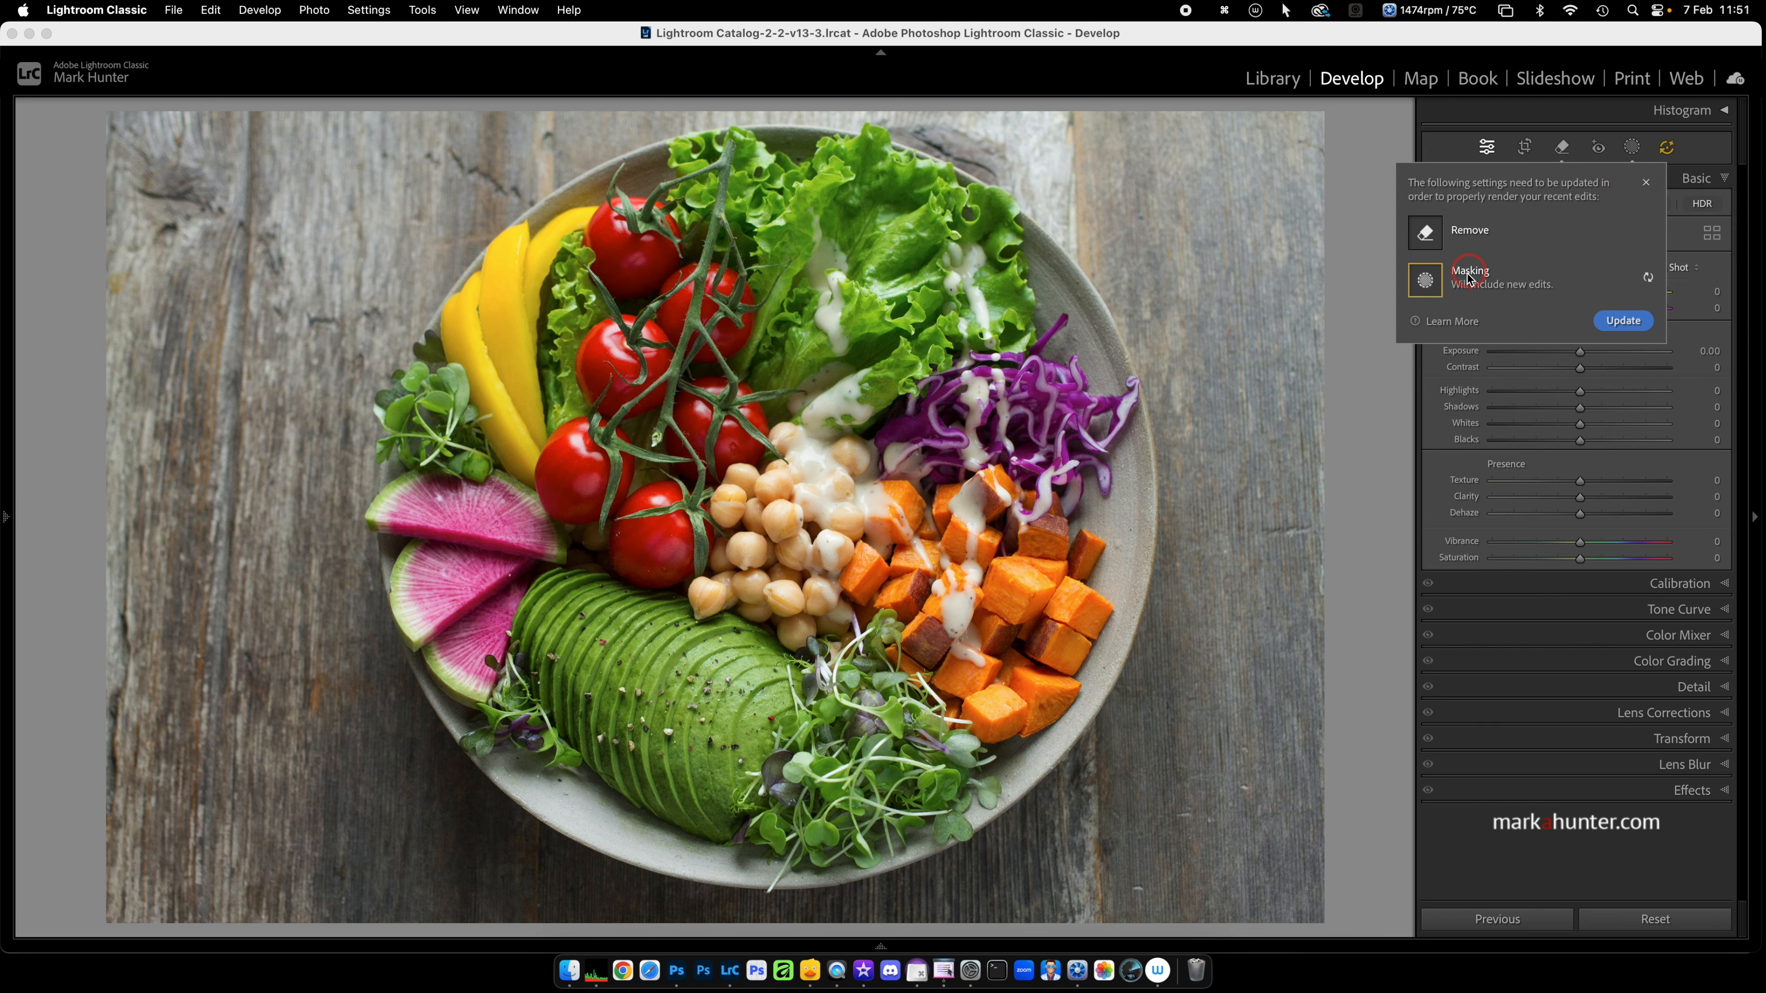
left_click(1624, 321)
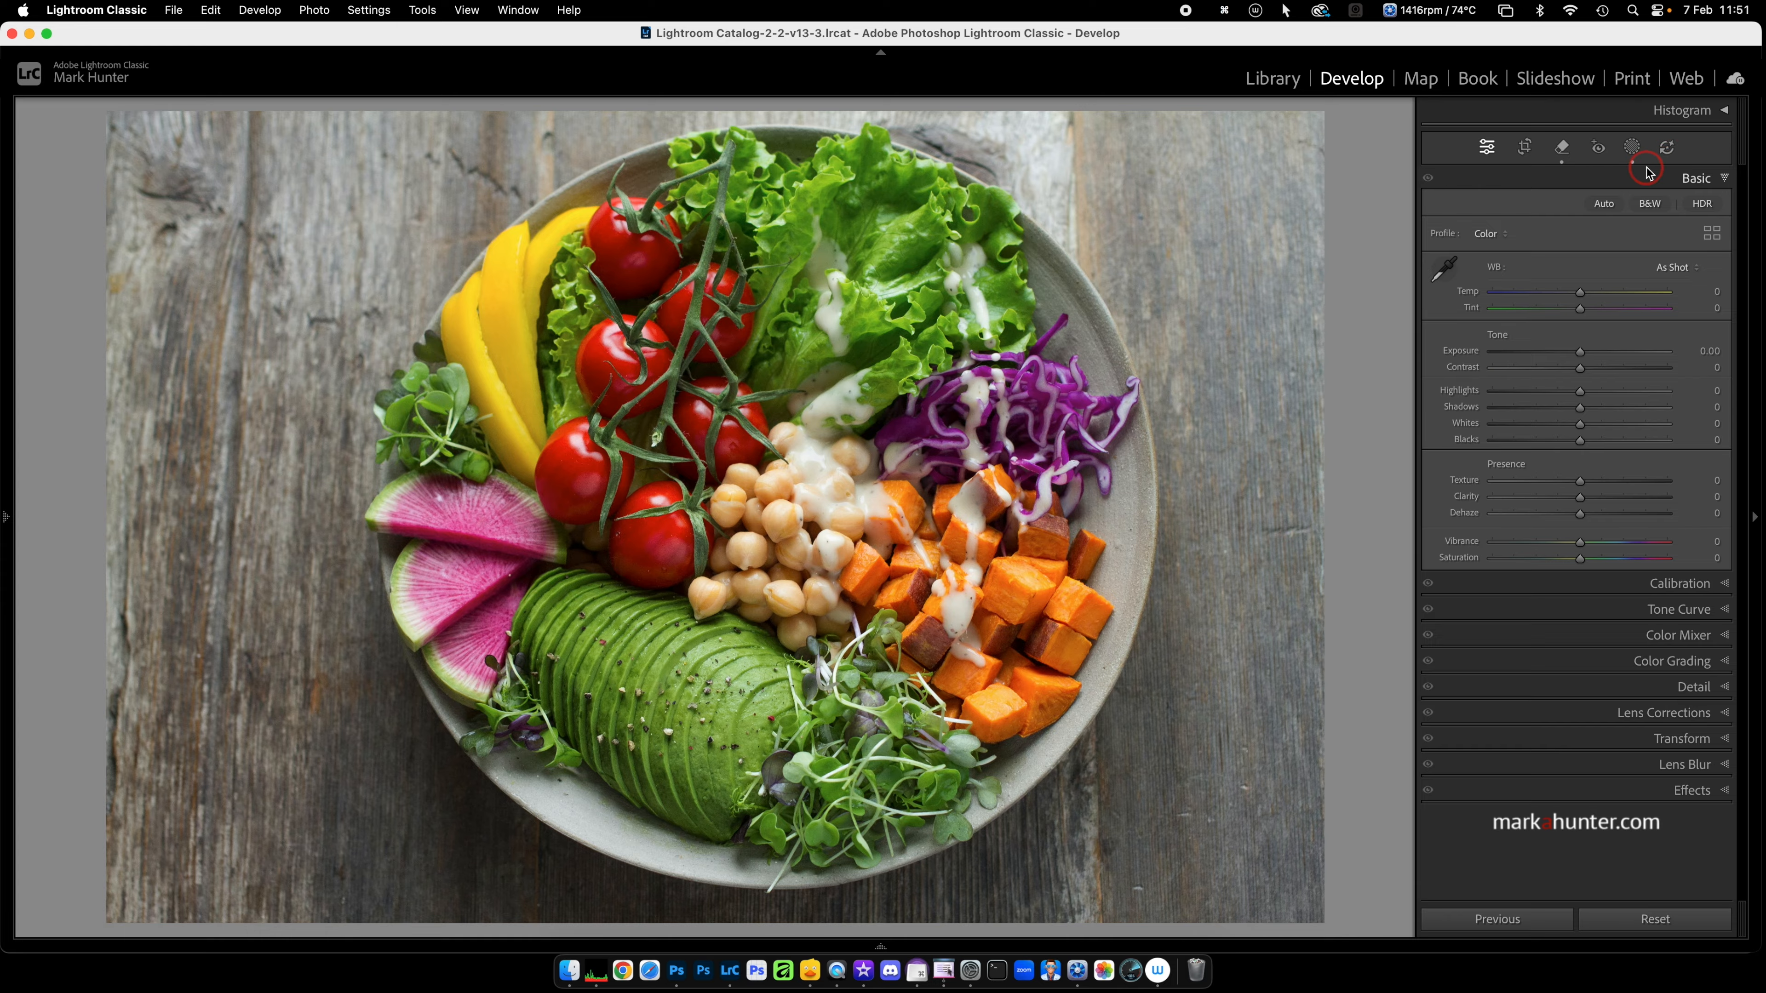
Step: Create an inverted radial gradient mask centred on the plate and set its exposure to -1.19 to darken the surroundings
left_click(1633, 149)
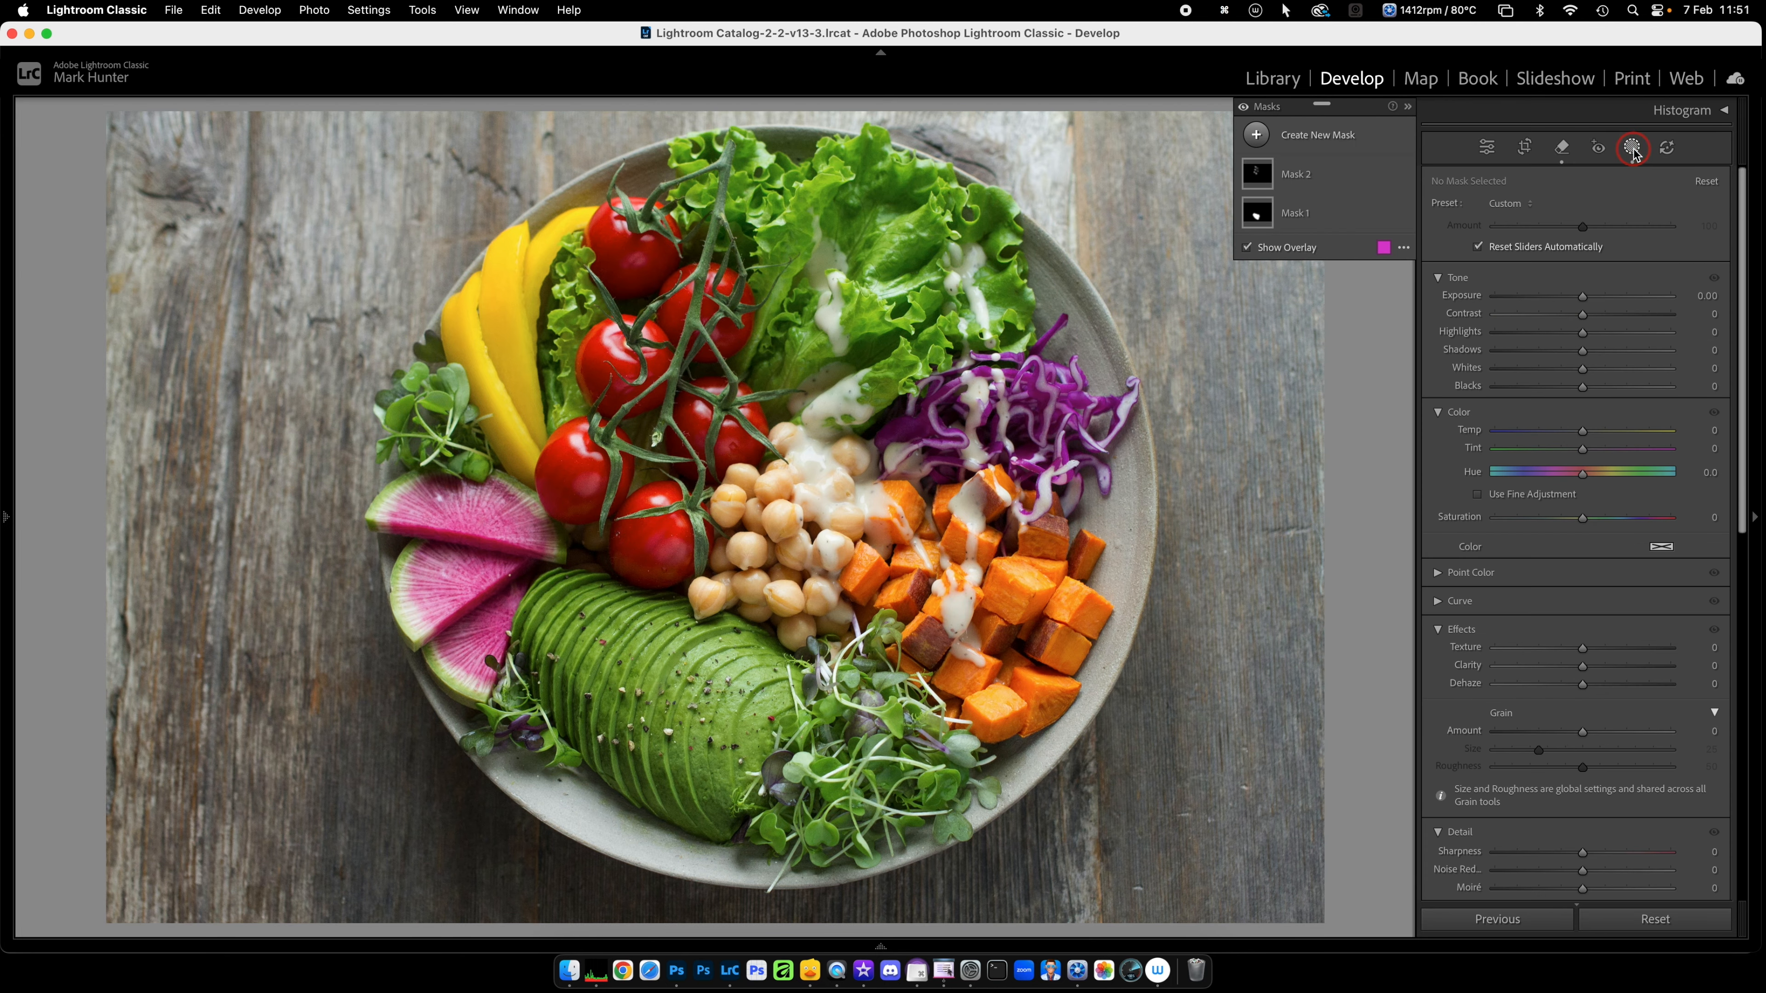
left_click(1257, 136)
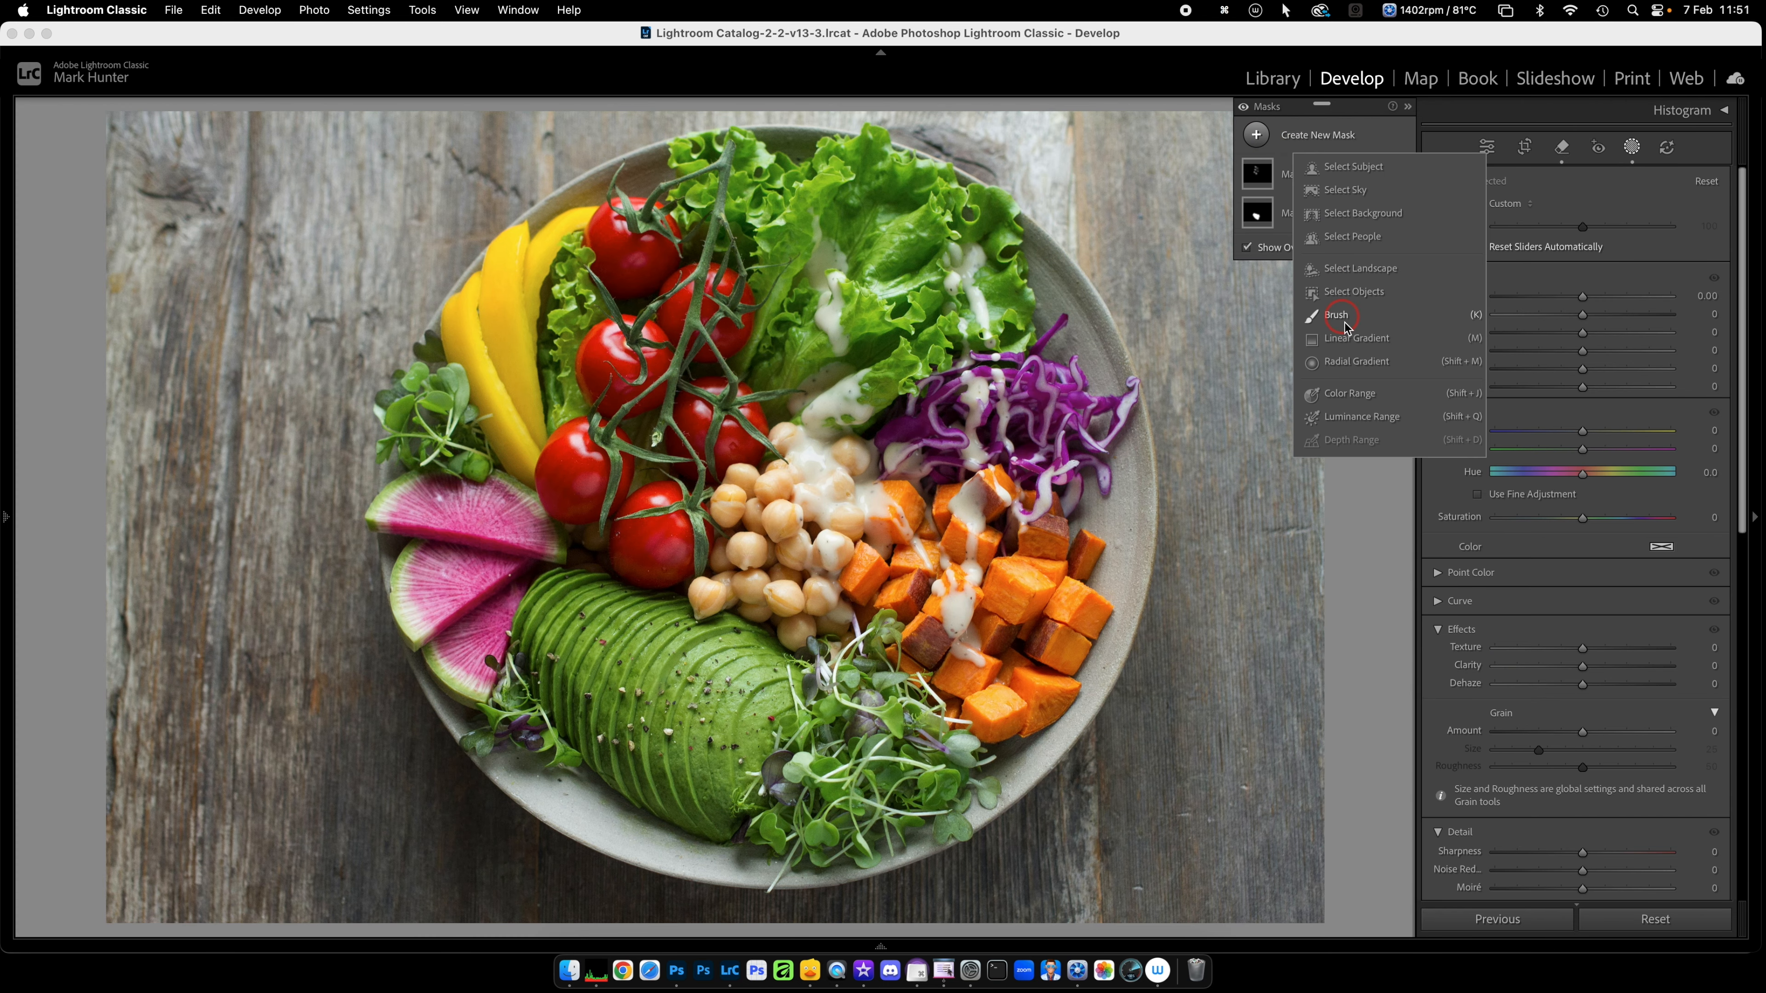
left_click(1357, 362)
left_click_drag(490, 287, 734, 526)
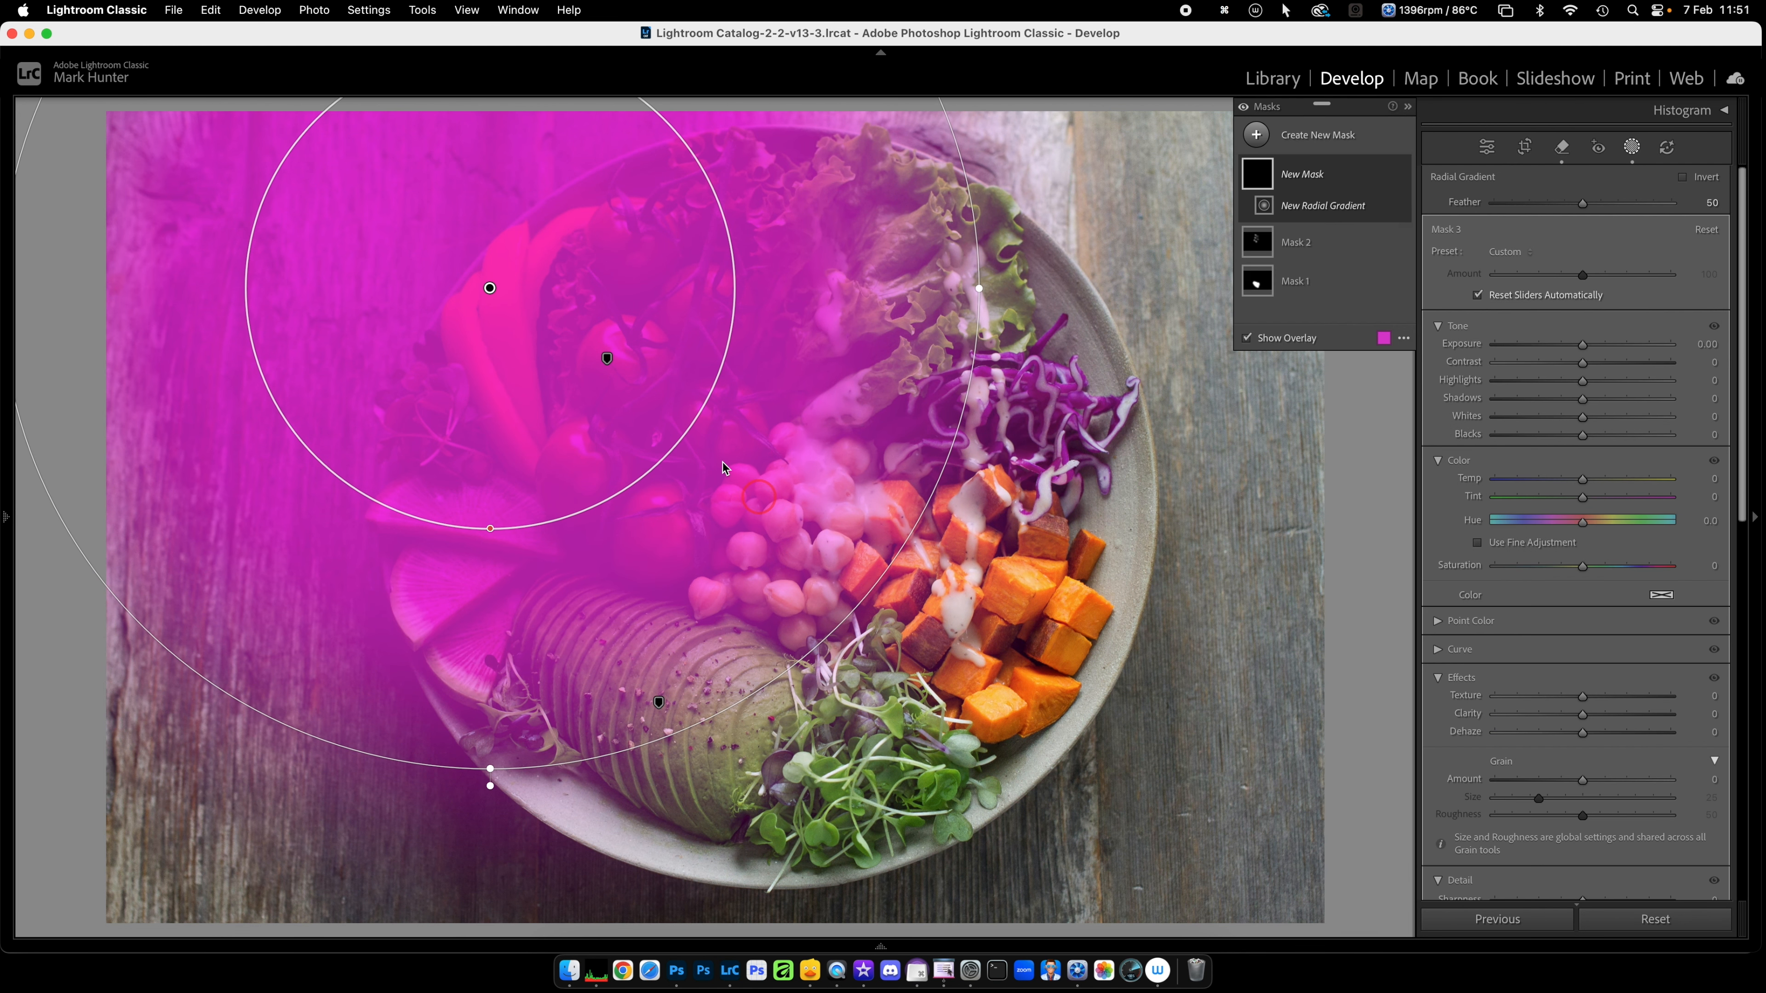
left_click_drag(497, 295, 750, 455)
left_click(1683, 178)
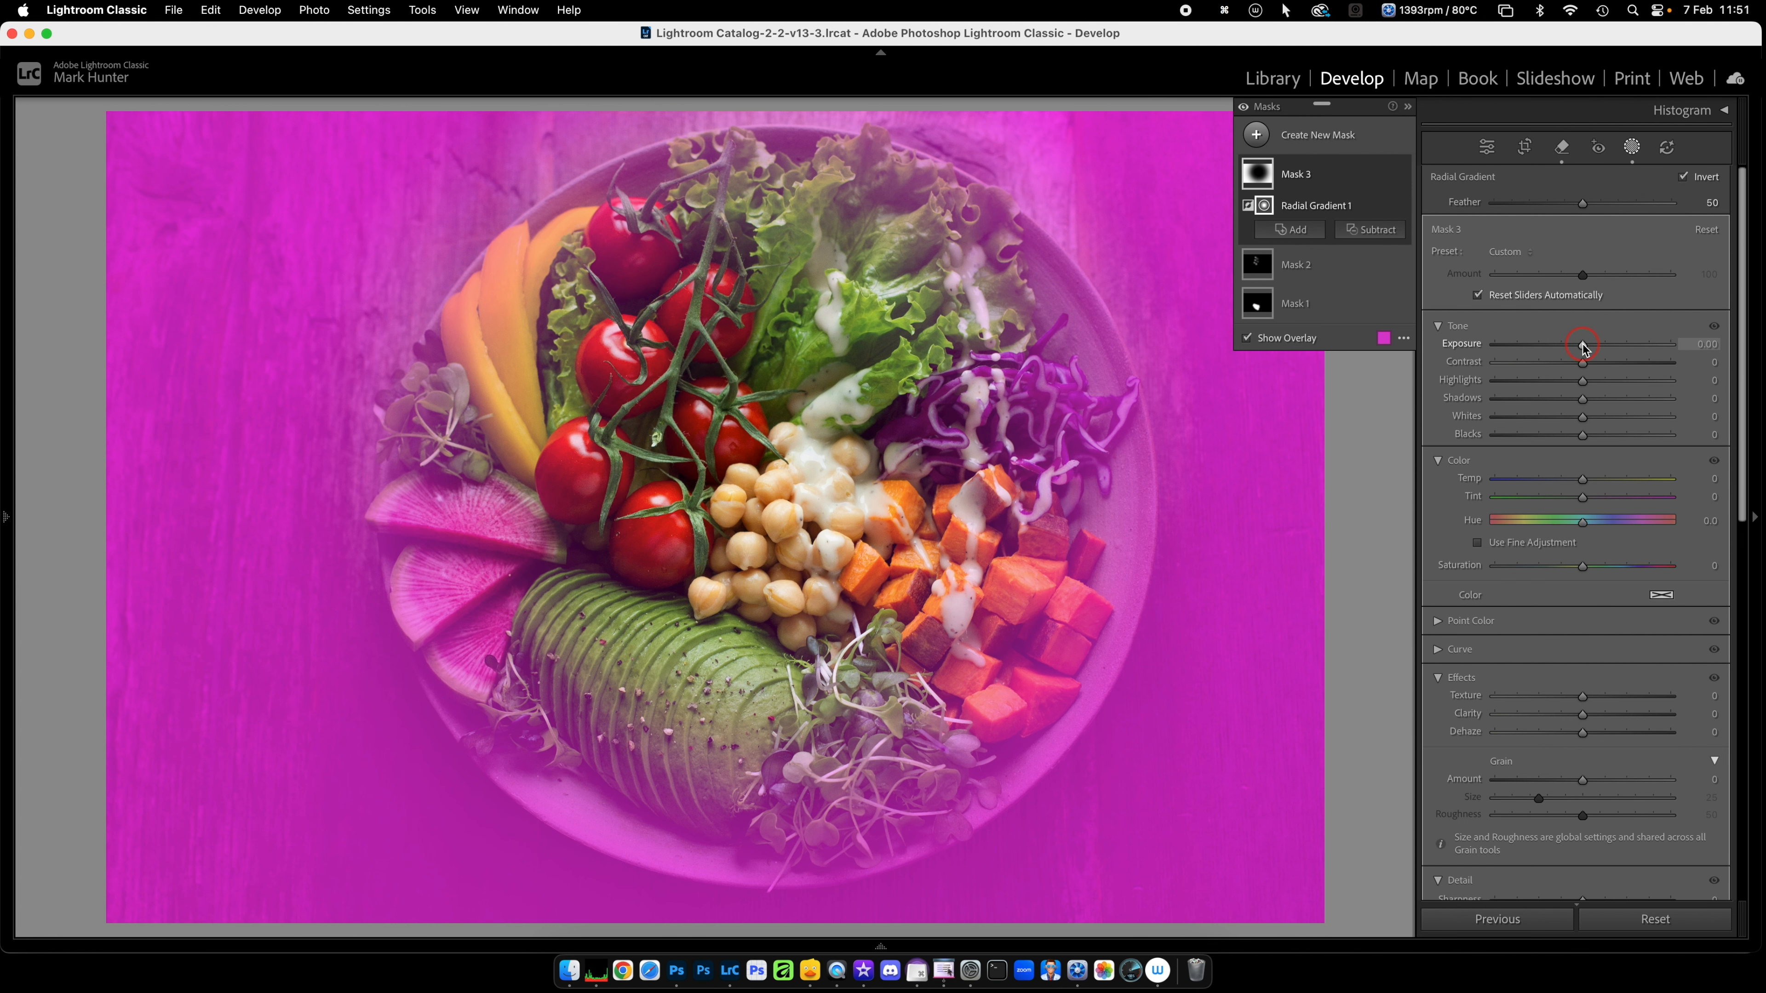
left_click_drag(1583, 345, 1557, 350)
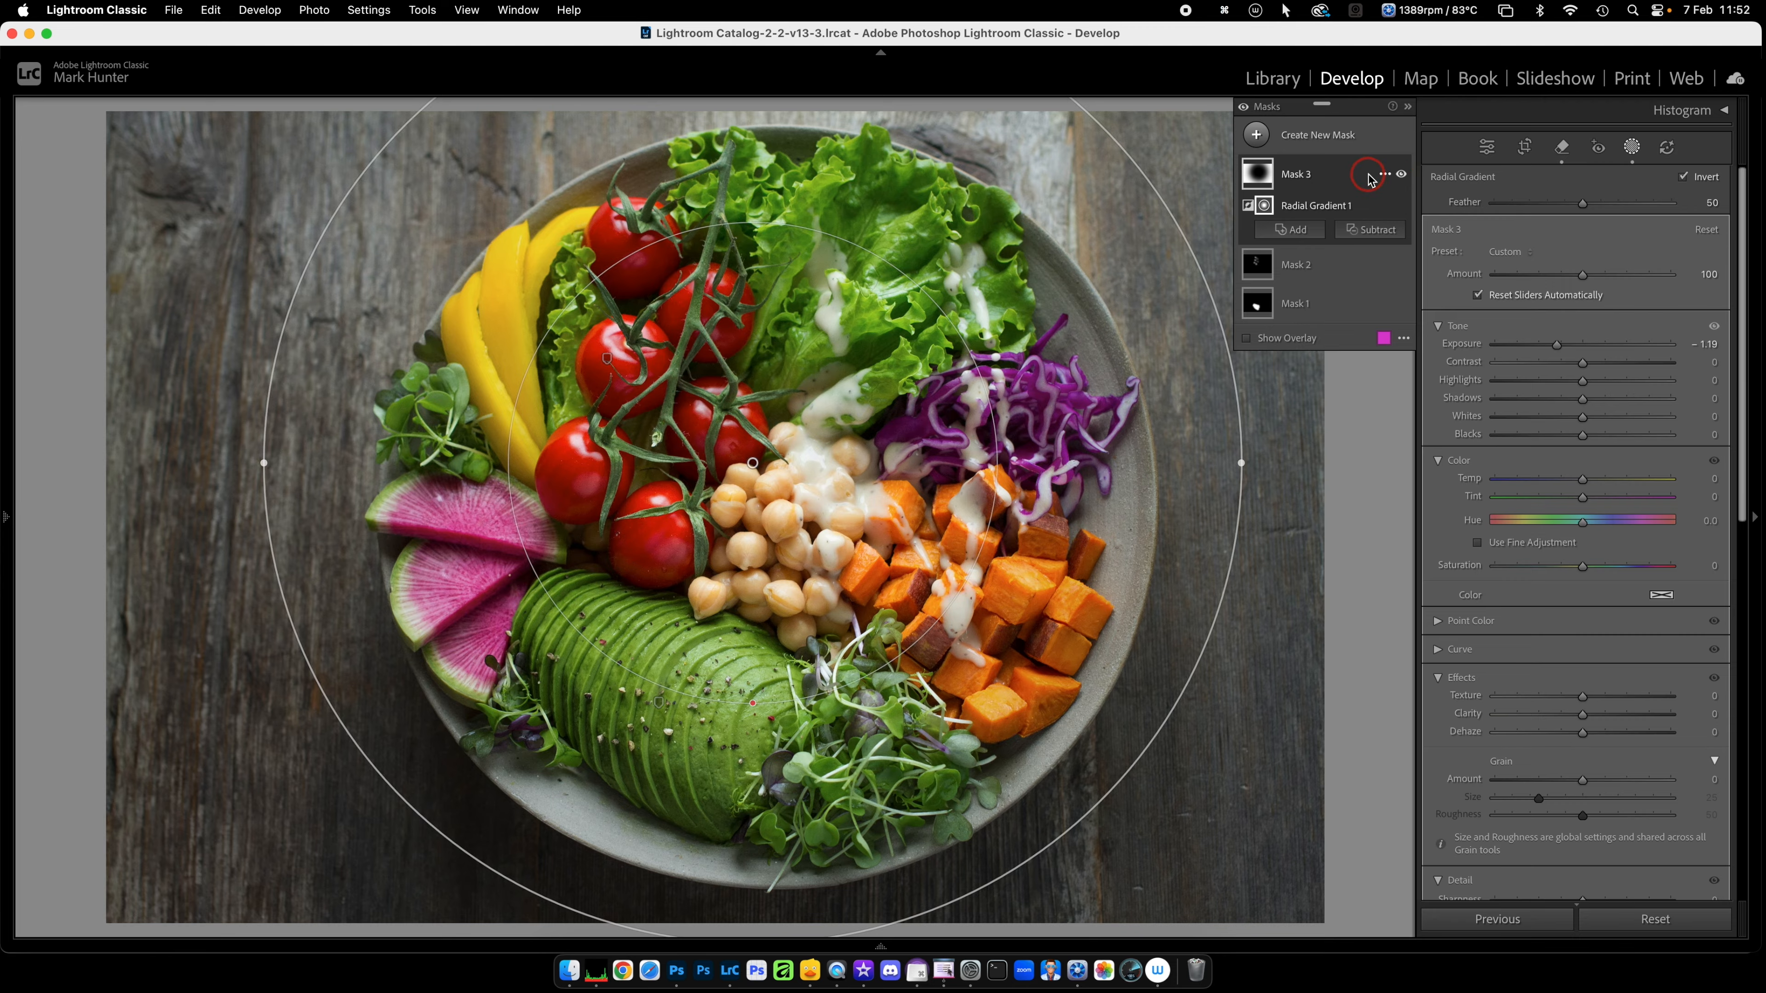
Step: Delete the radial gradient mask around the plate, start a new radial gradient, and undo back to the deleted mask
left_click(1397, 176)
left_click(1386, 175)
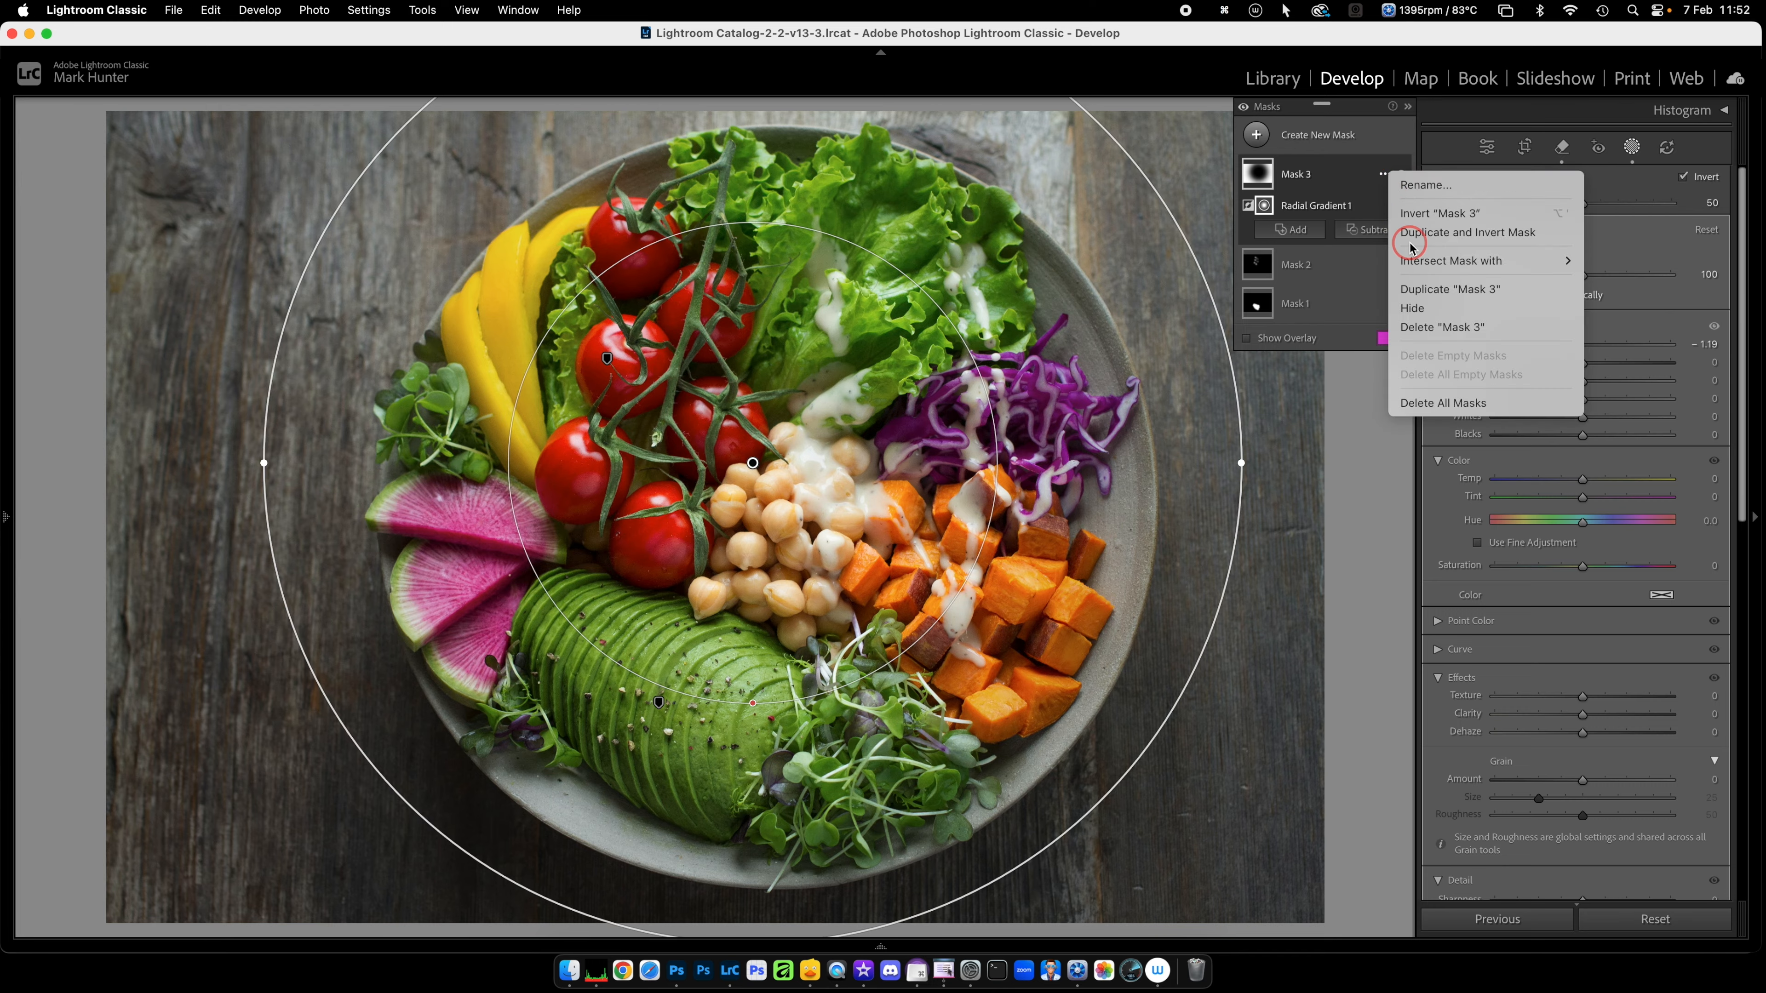
left_click(1461, 327)
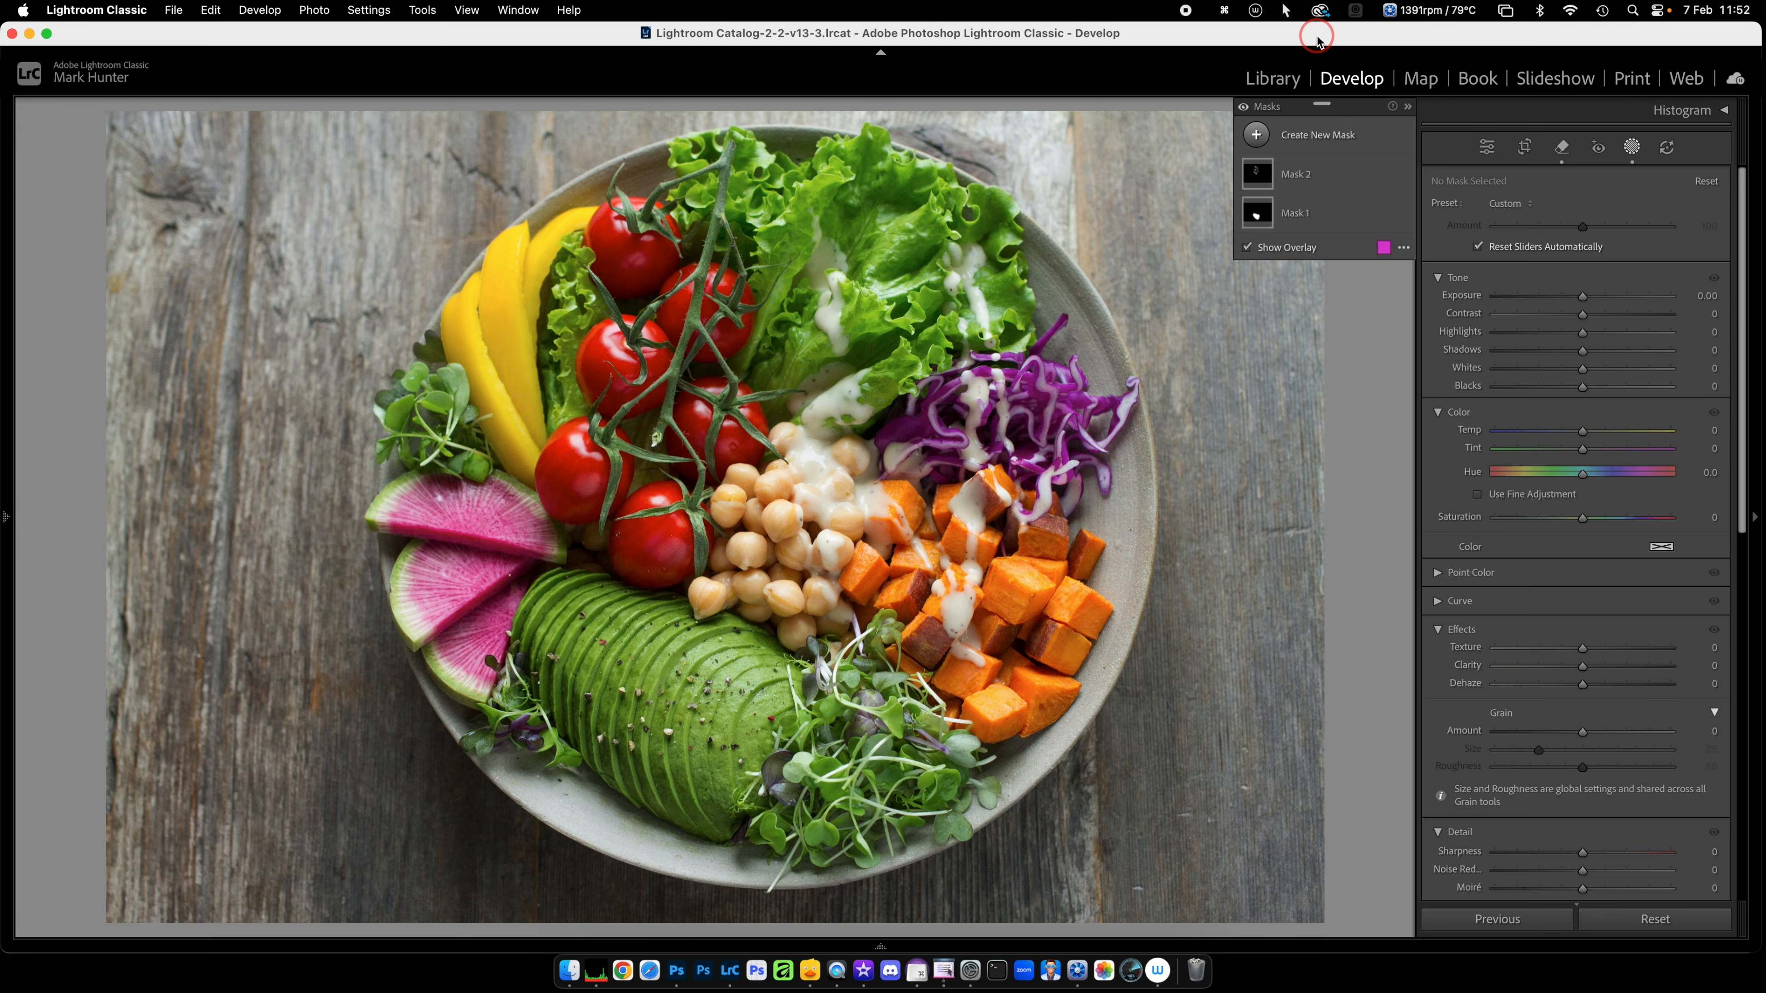
key("shift+m")
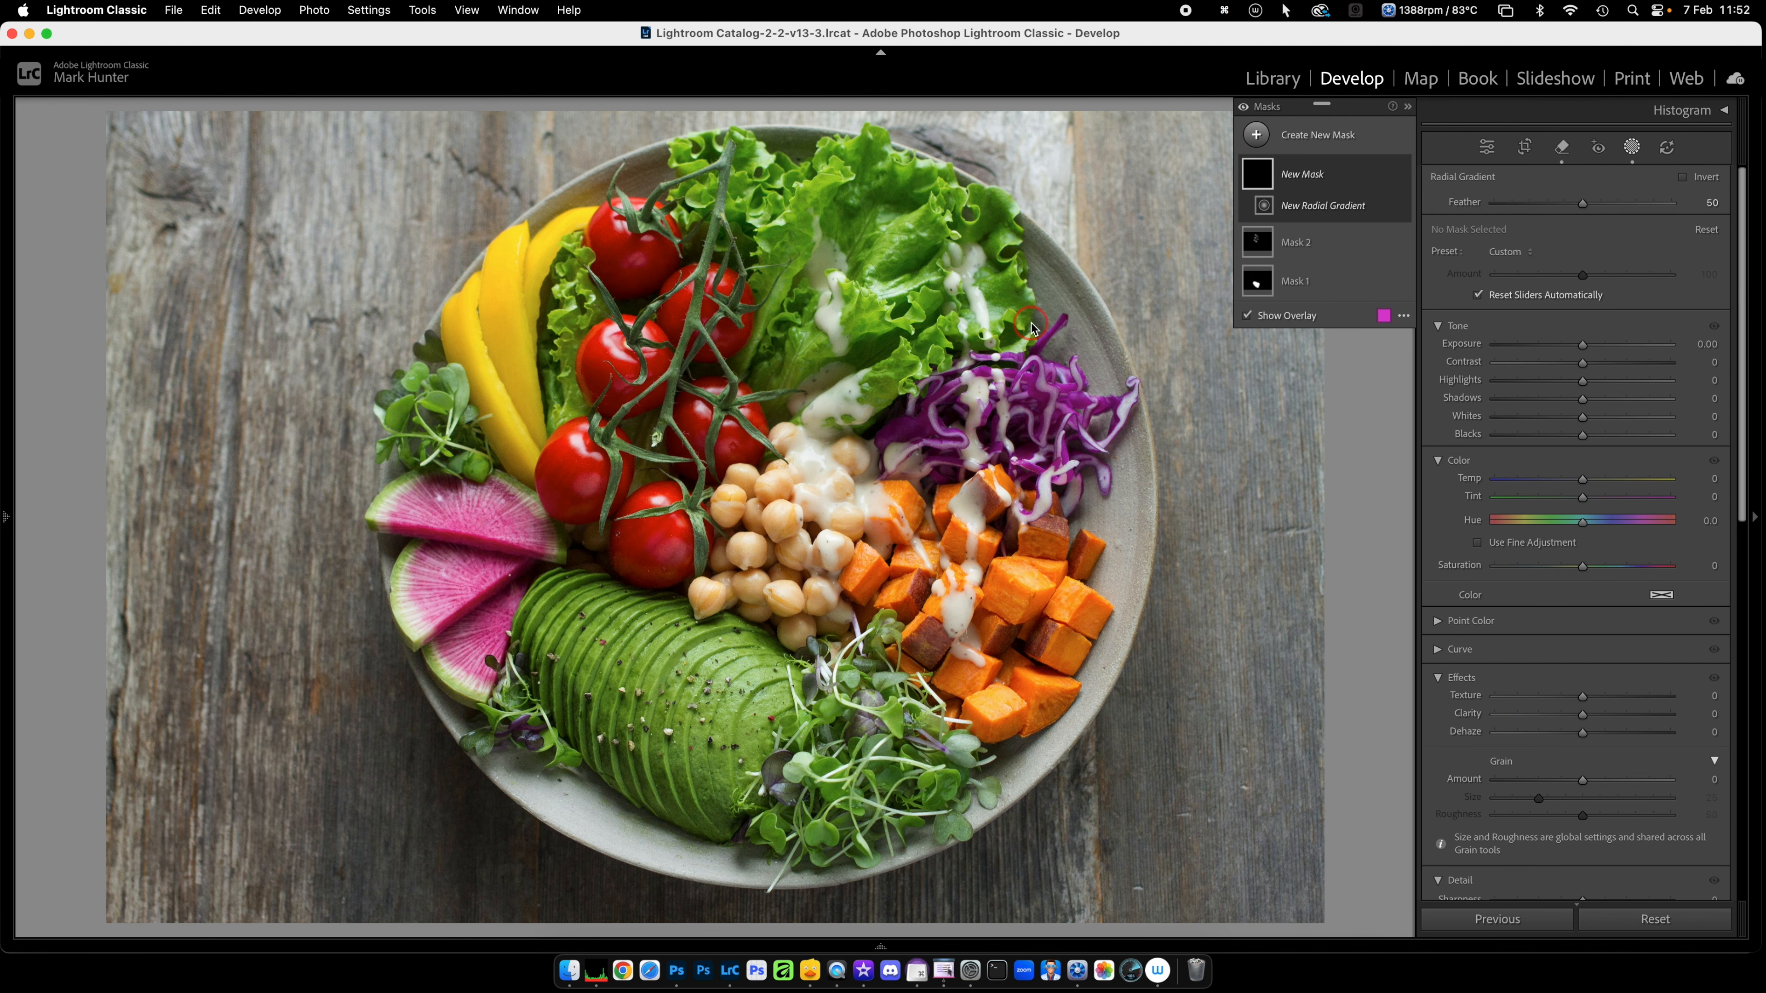
key("super+z")
Step: Return to the Basic adjustments and set the whole photo's exposure to +0.20
left_click(1551, 182)
left_click(1487, 147)
left_click(1560, 396)
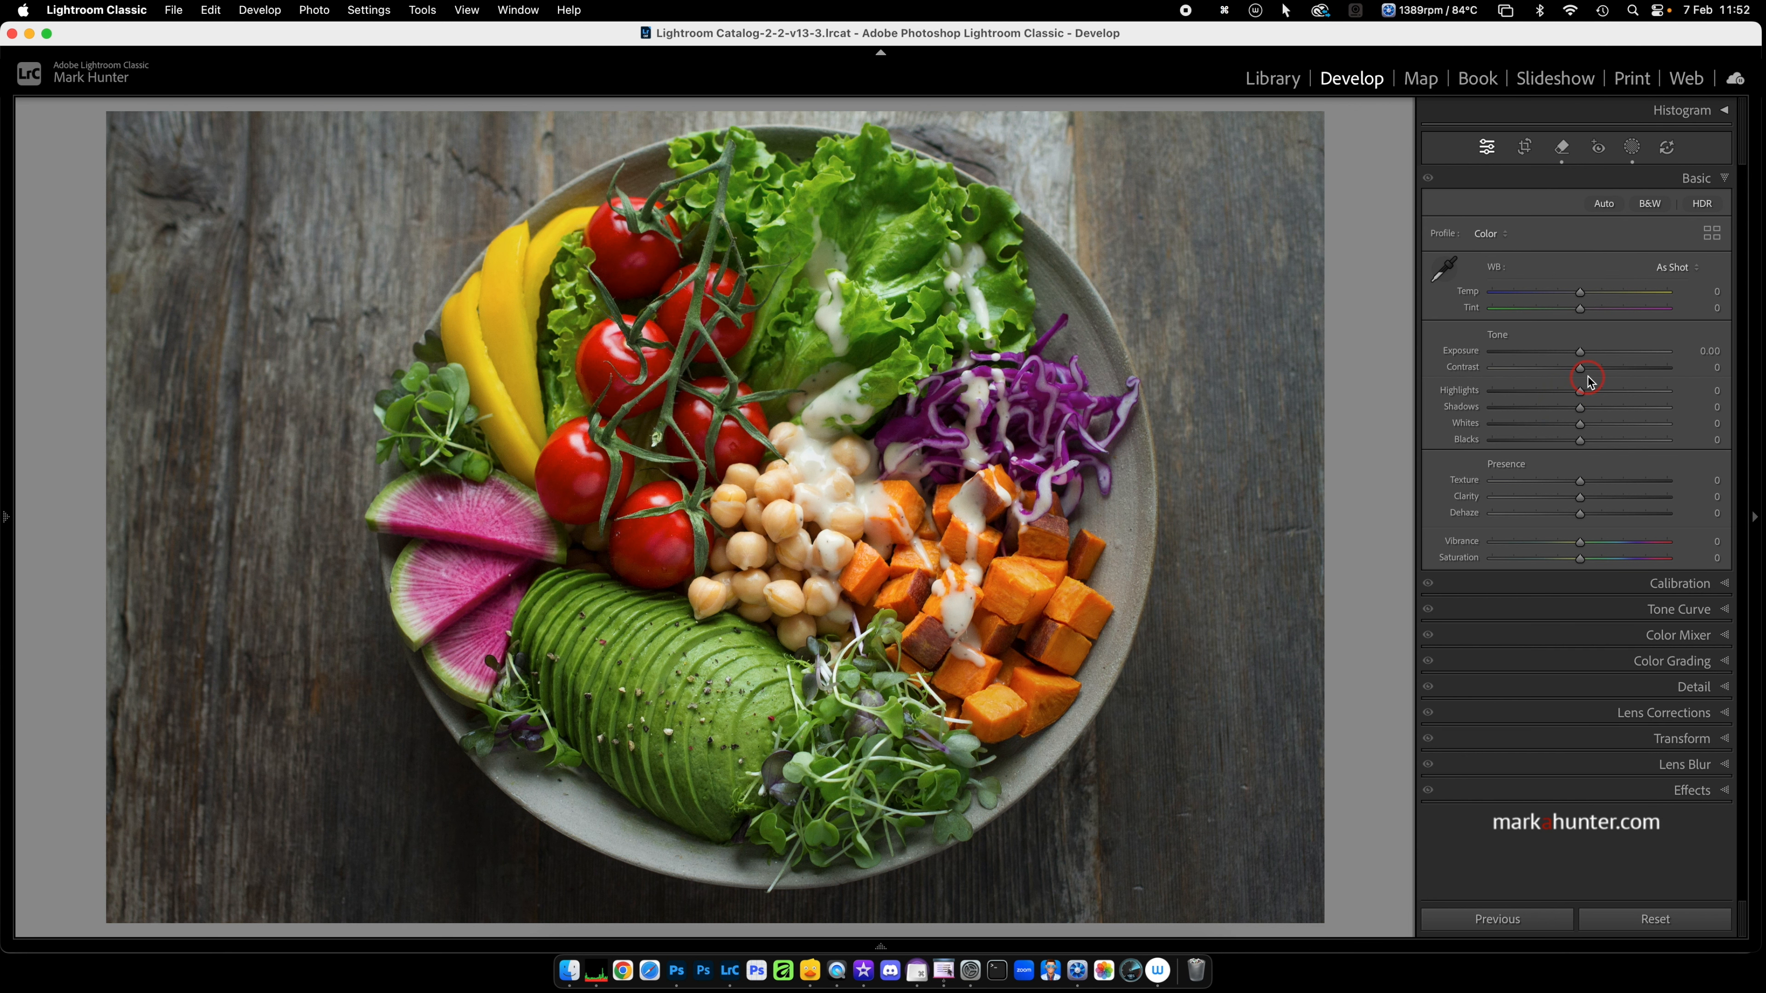
left_click_drag(1581, 354, 1586, 360)
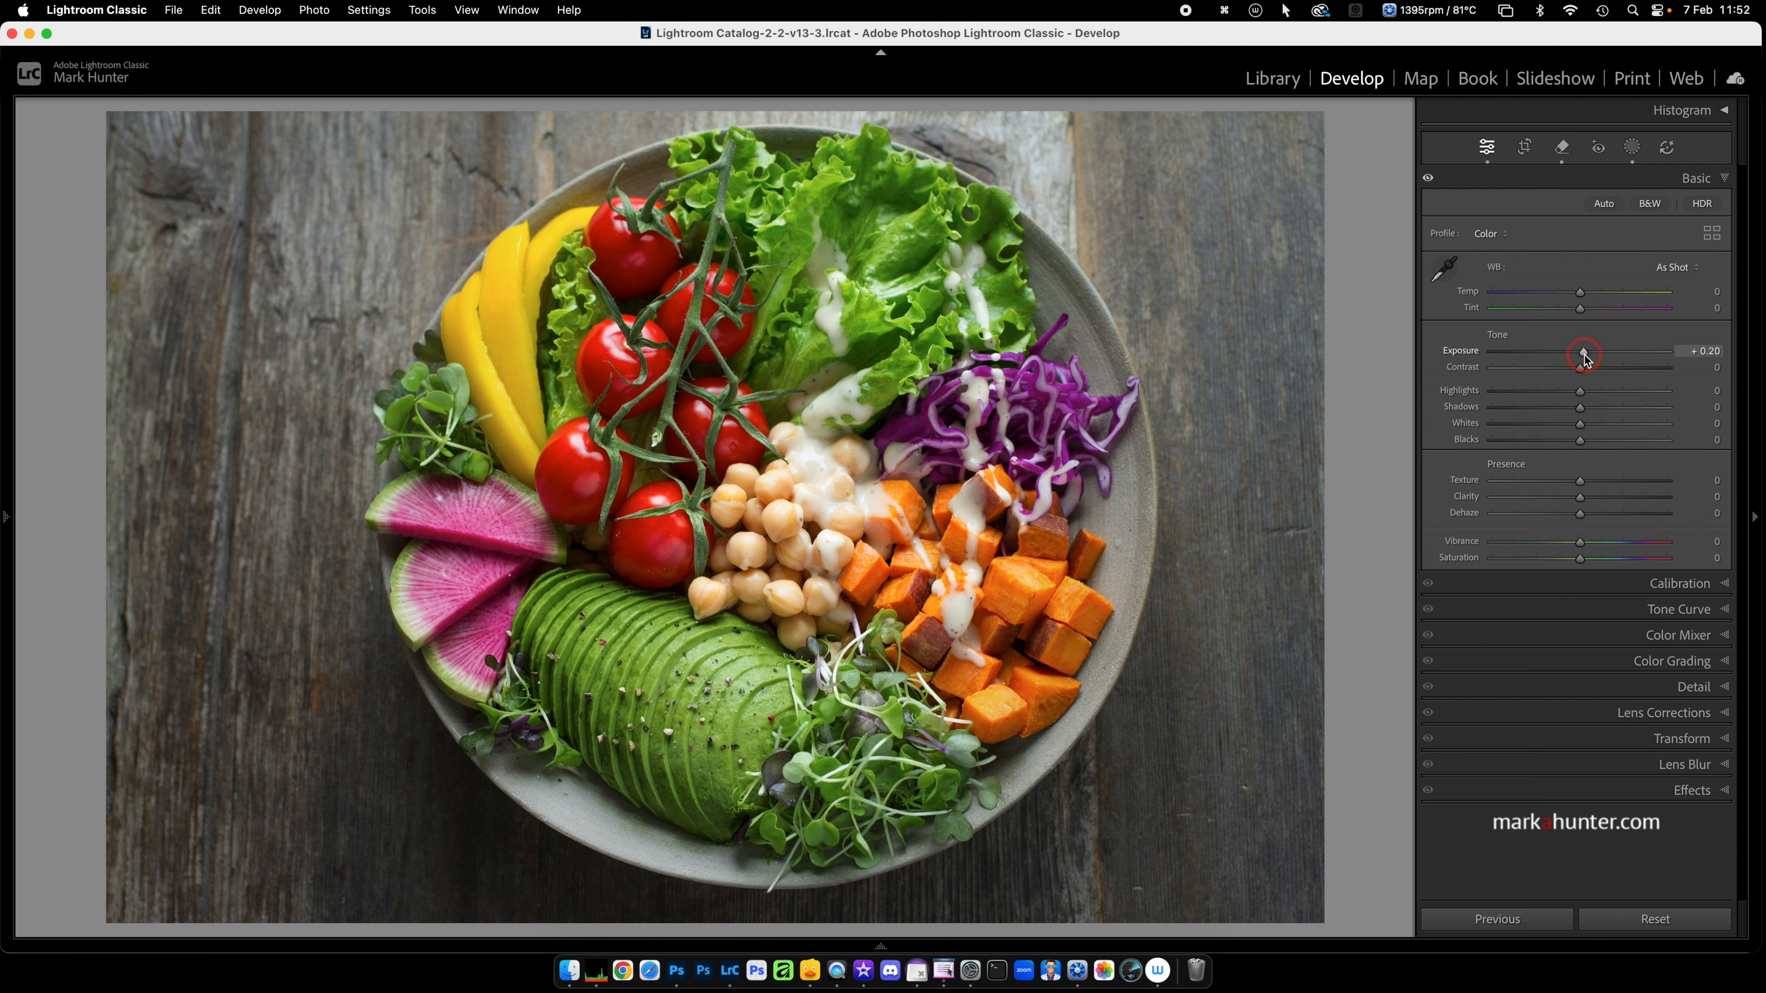
Step: Add a second inverted radial gradient mask centred on the plate with exposure -0.60, and return to the Basic adjustments
key("m")
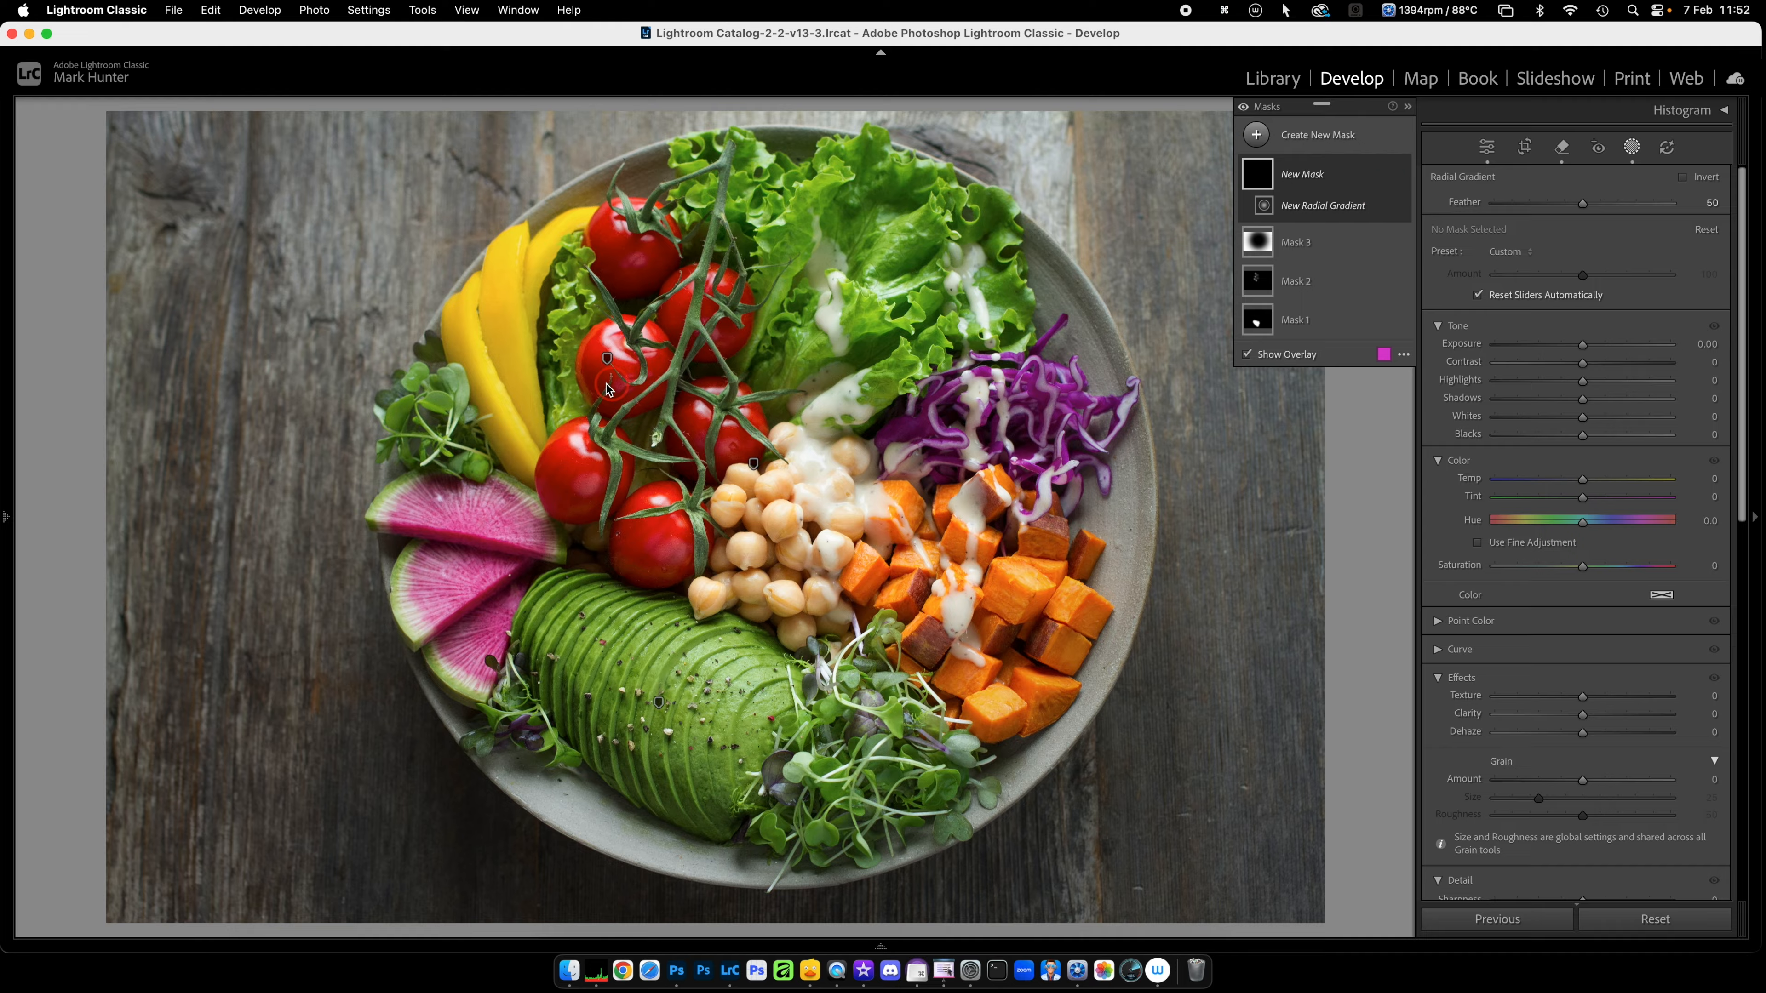
left_click_drag(499, 331, 942, 792)
left_click_drag(499, 331, 766, 492)
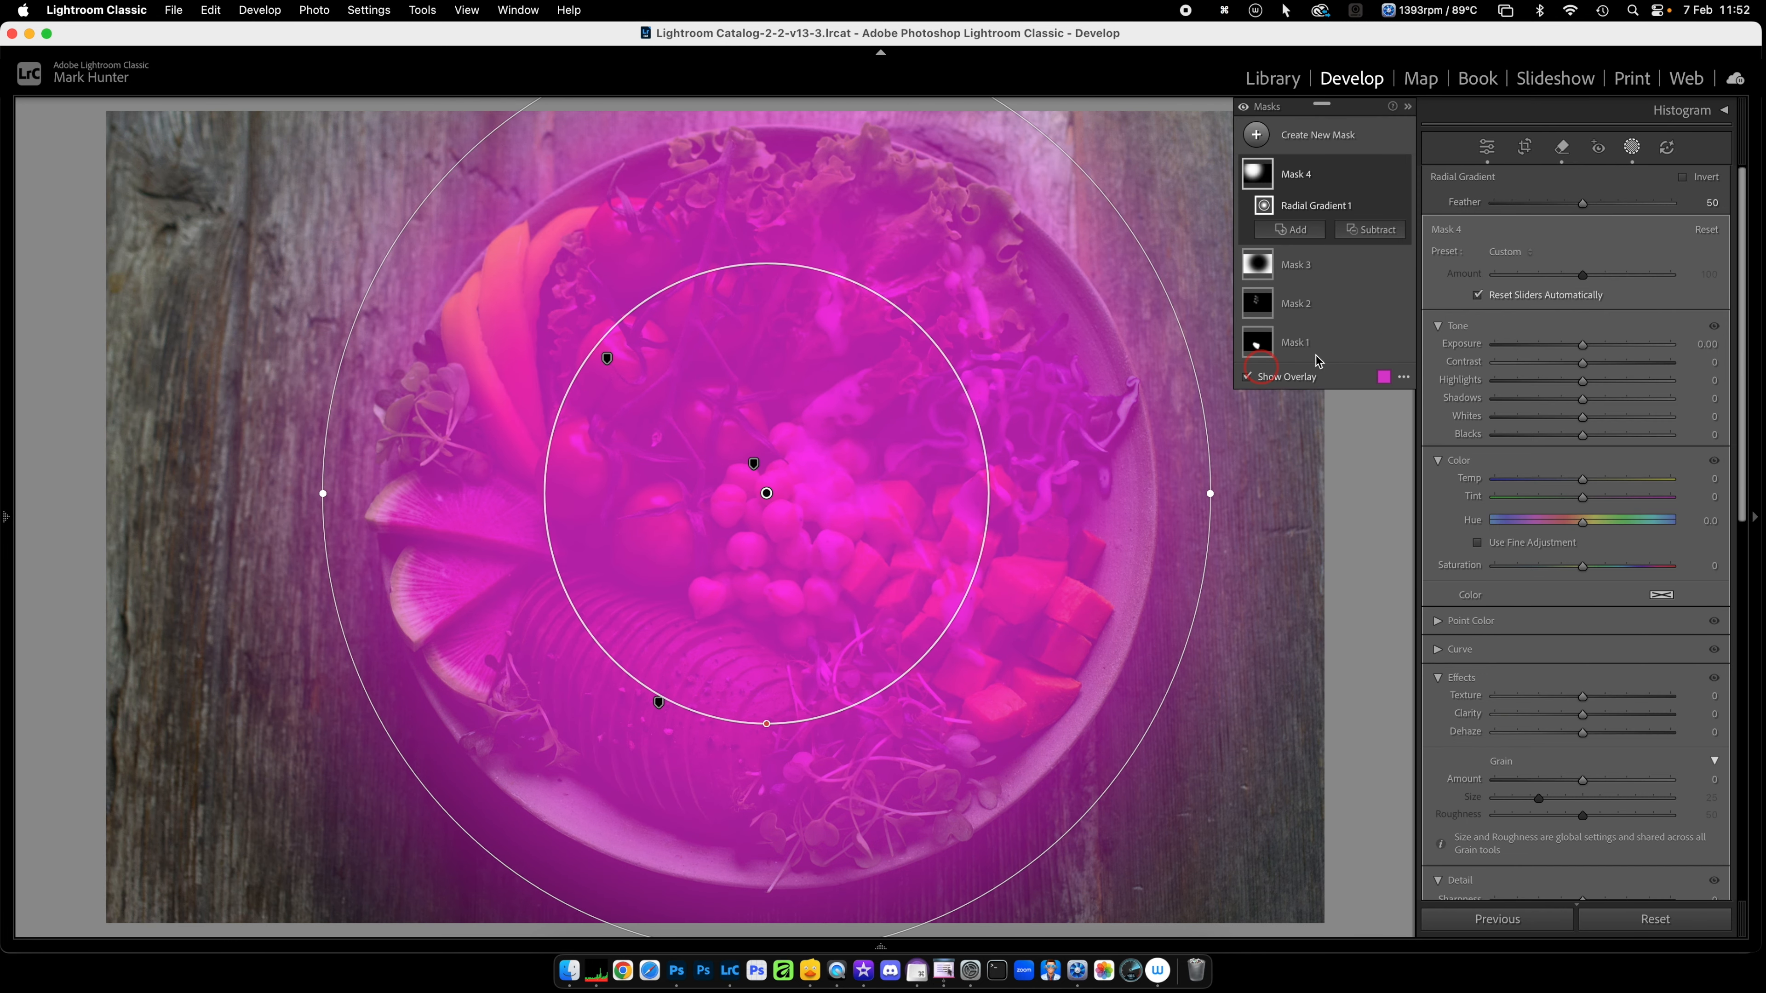
left_click(1683, 177)
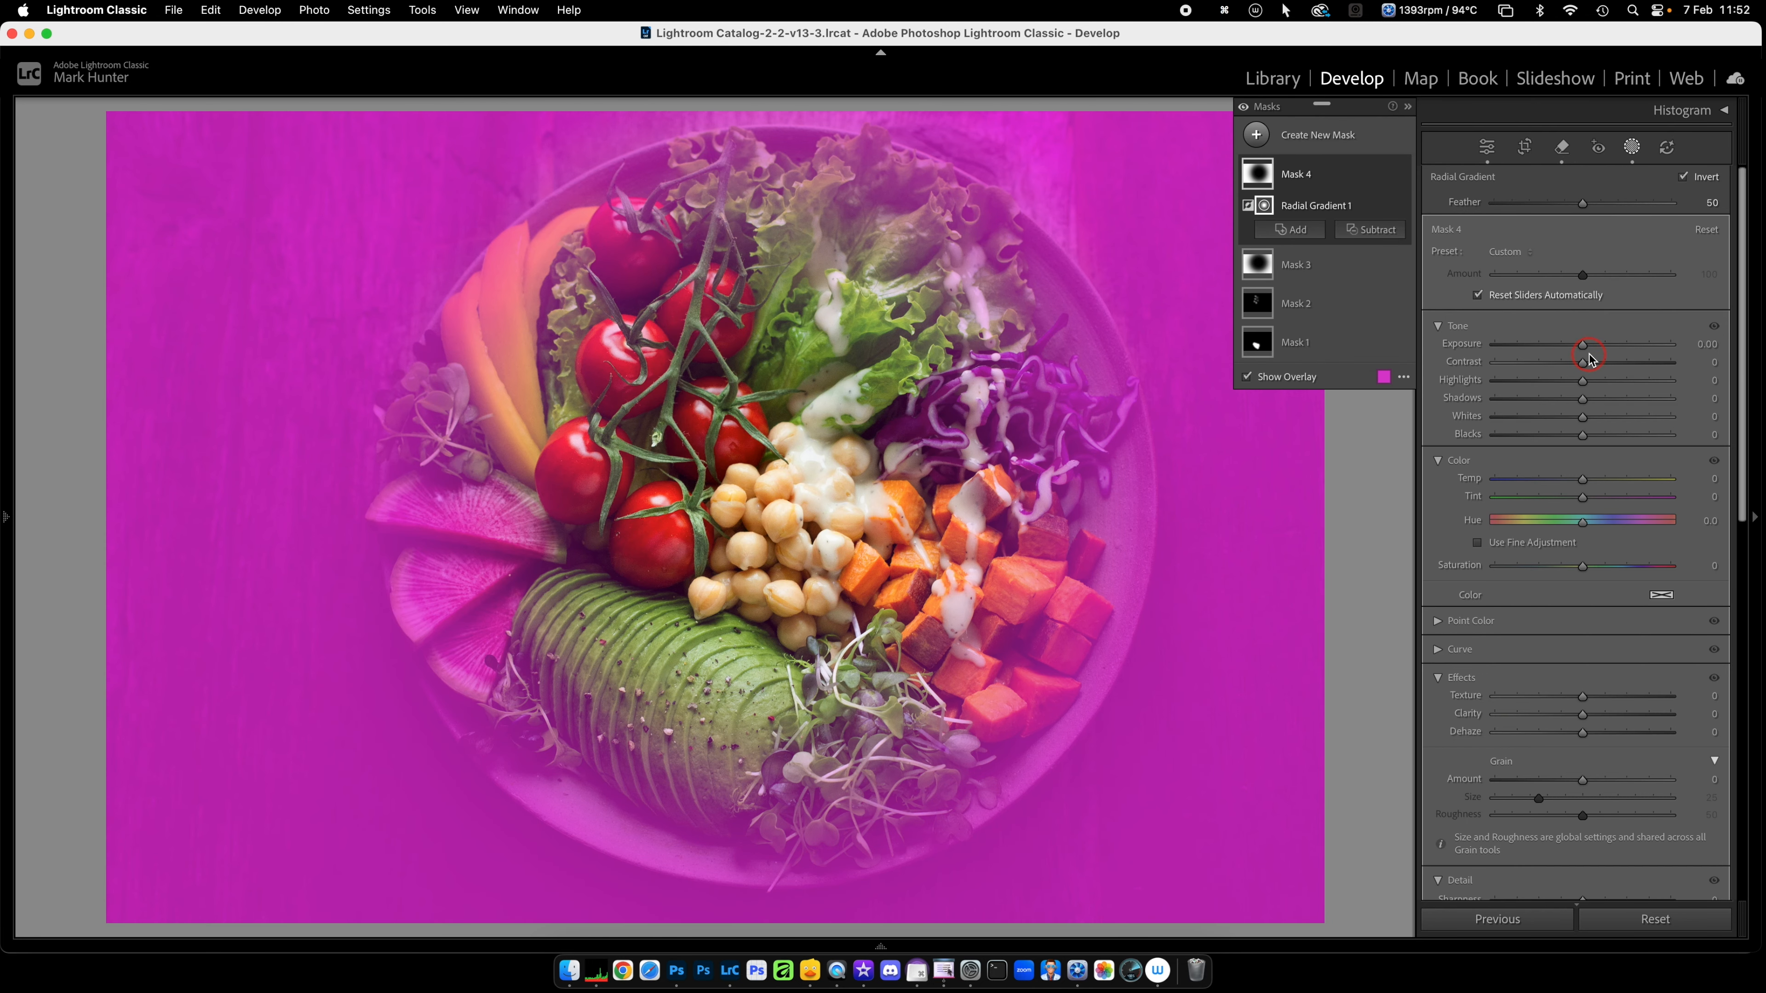
left_click_drag(1590, 358, 1572, 347)
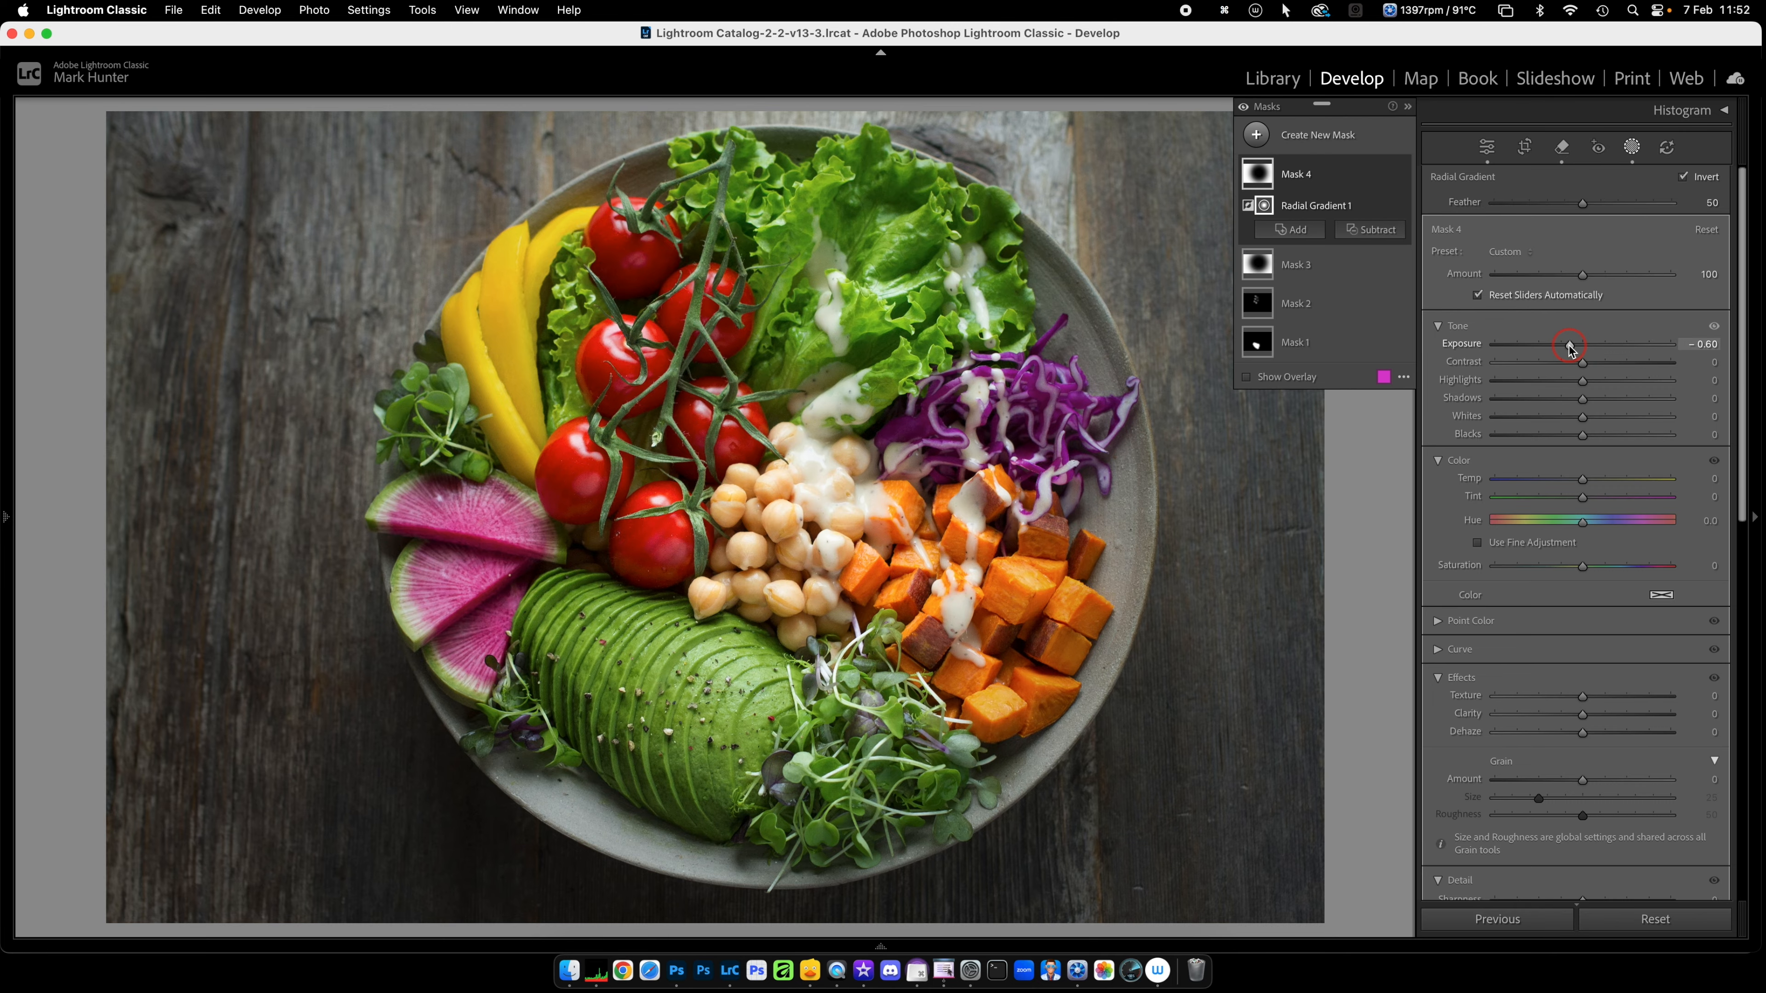
left_click(1488, 147)
left_click(1488, 148)
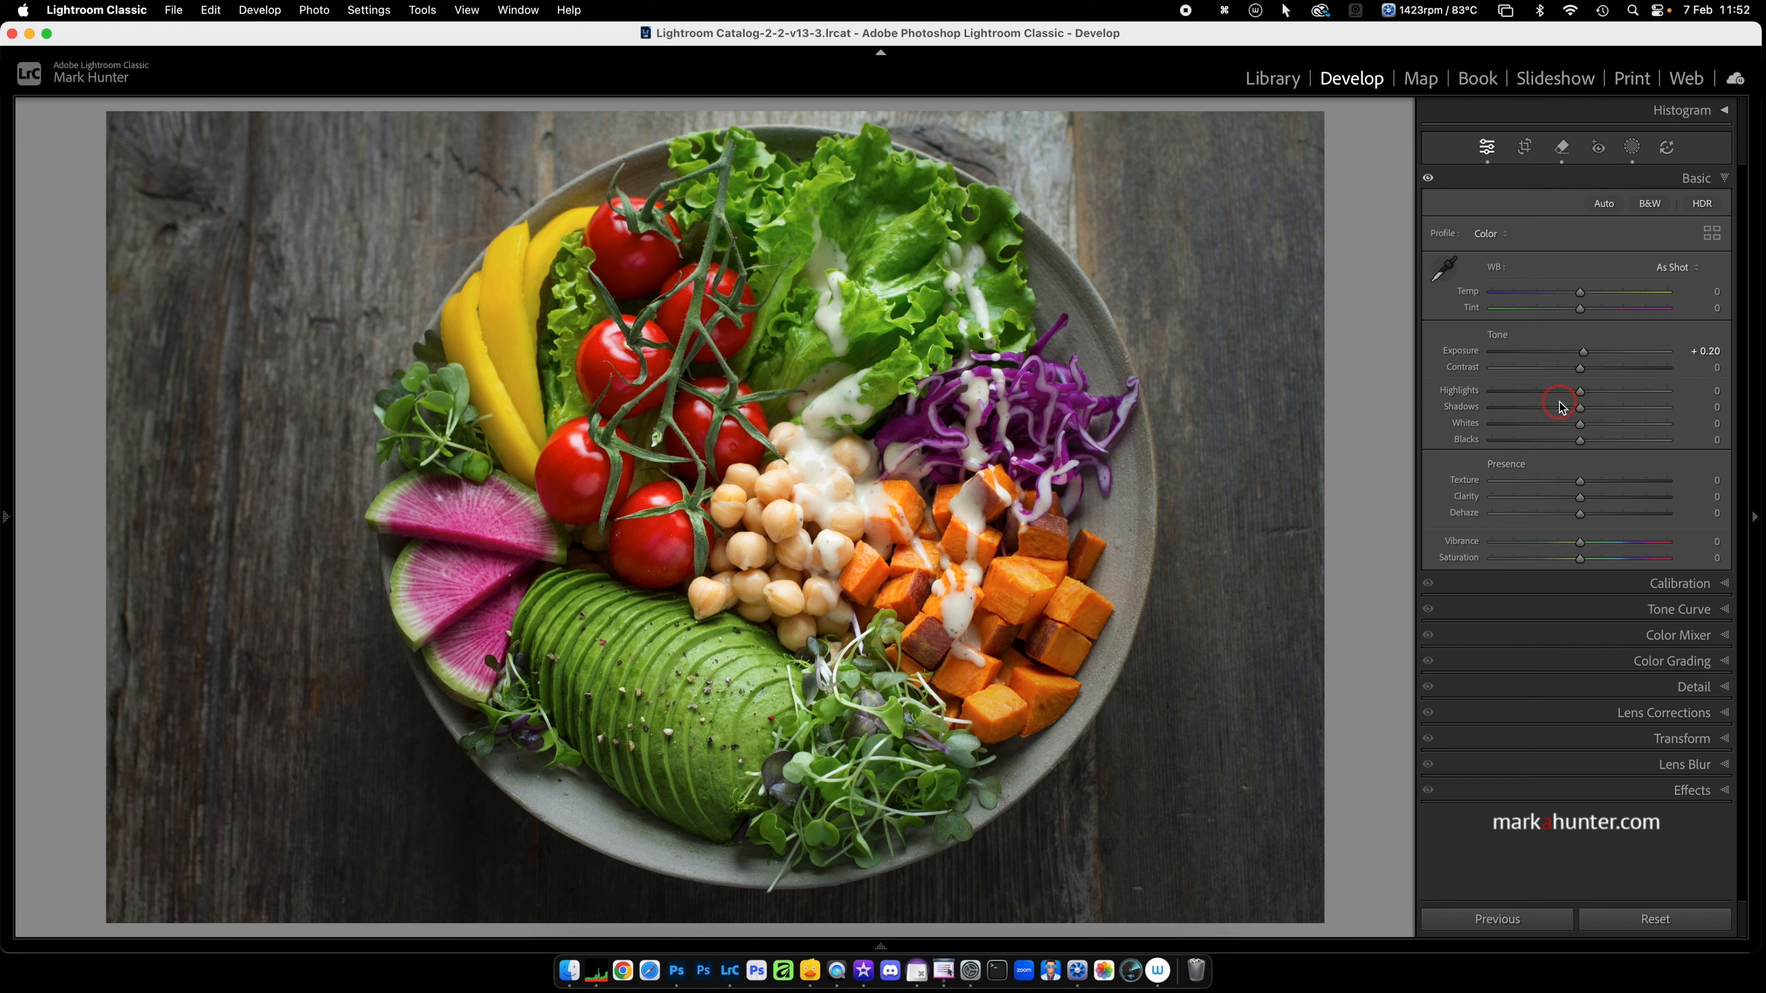
Step: Add a linear gradient mask running from the top of the plate down to the avocado, and close masking
key("m")
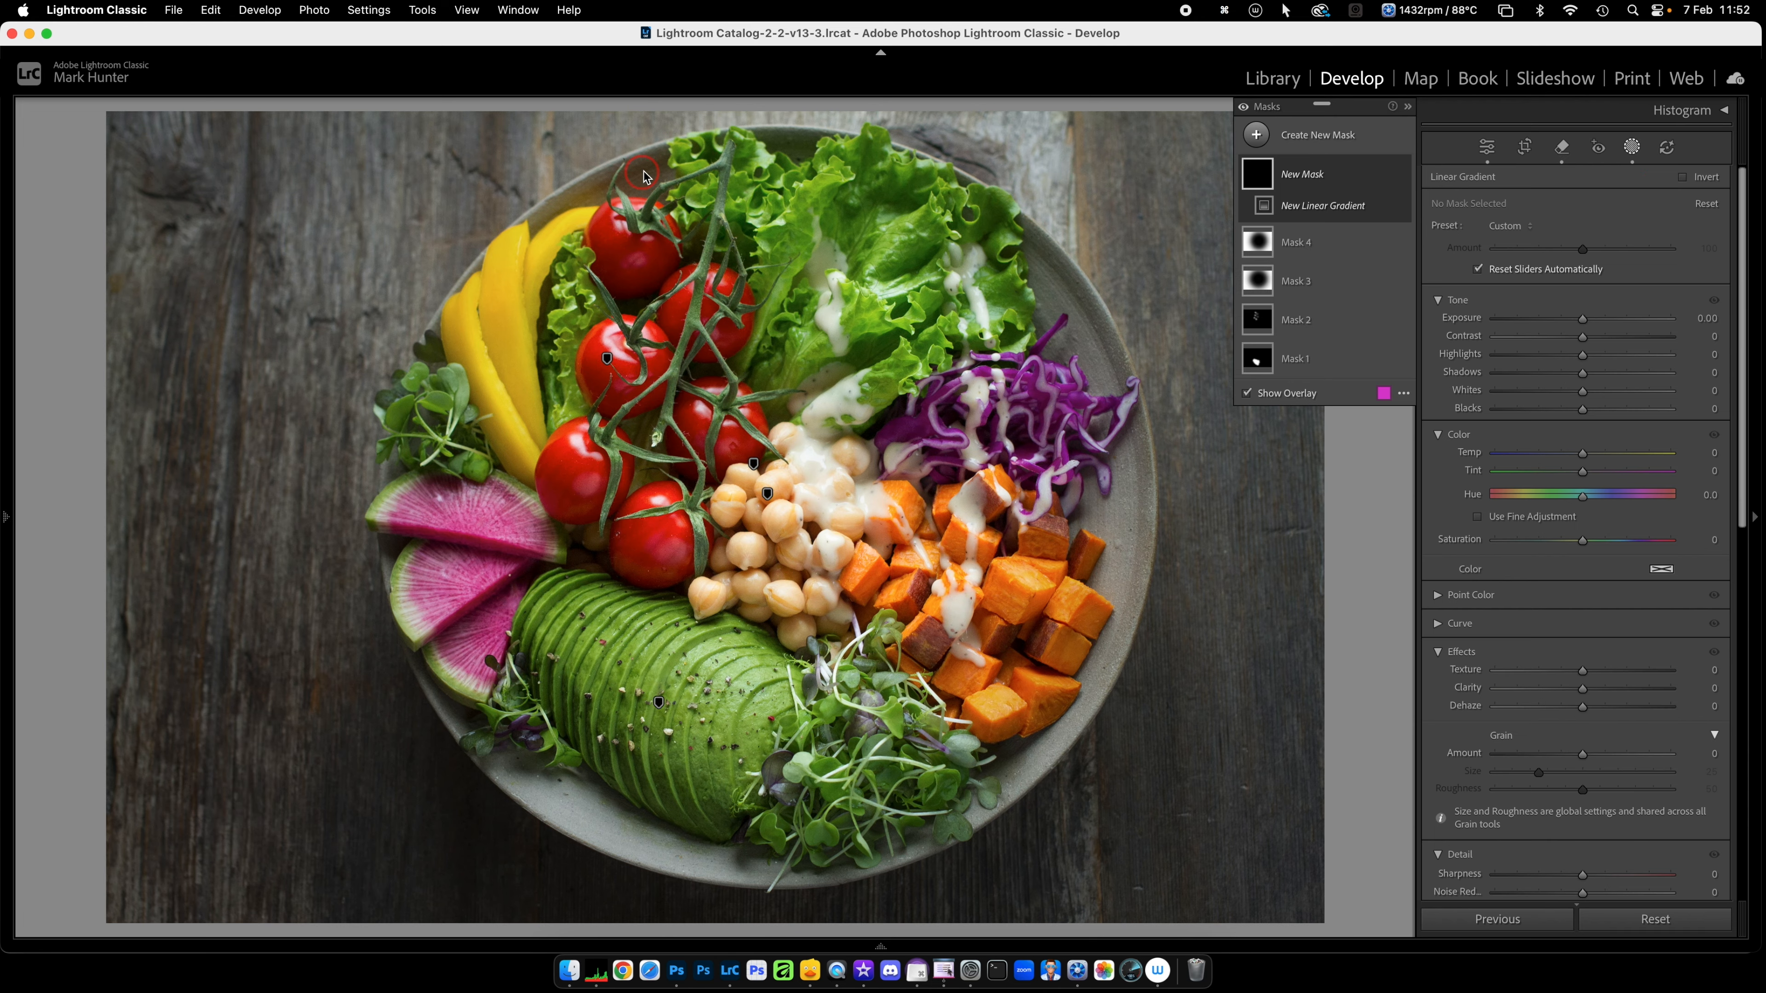
left_click_drag(691, 168, 693, 697)
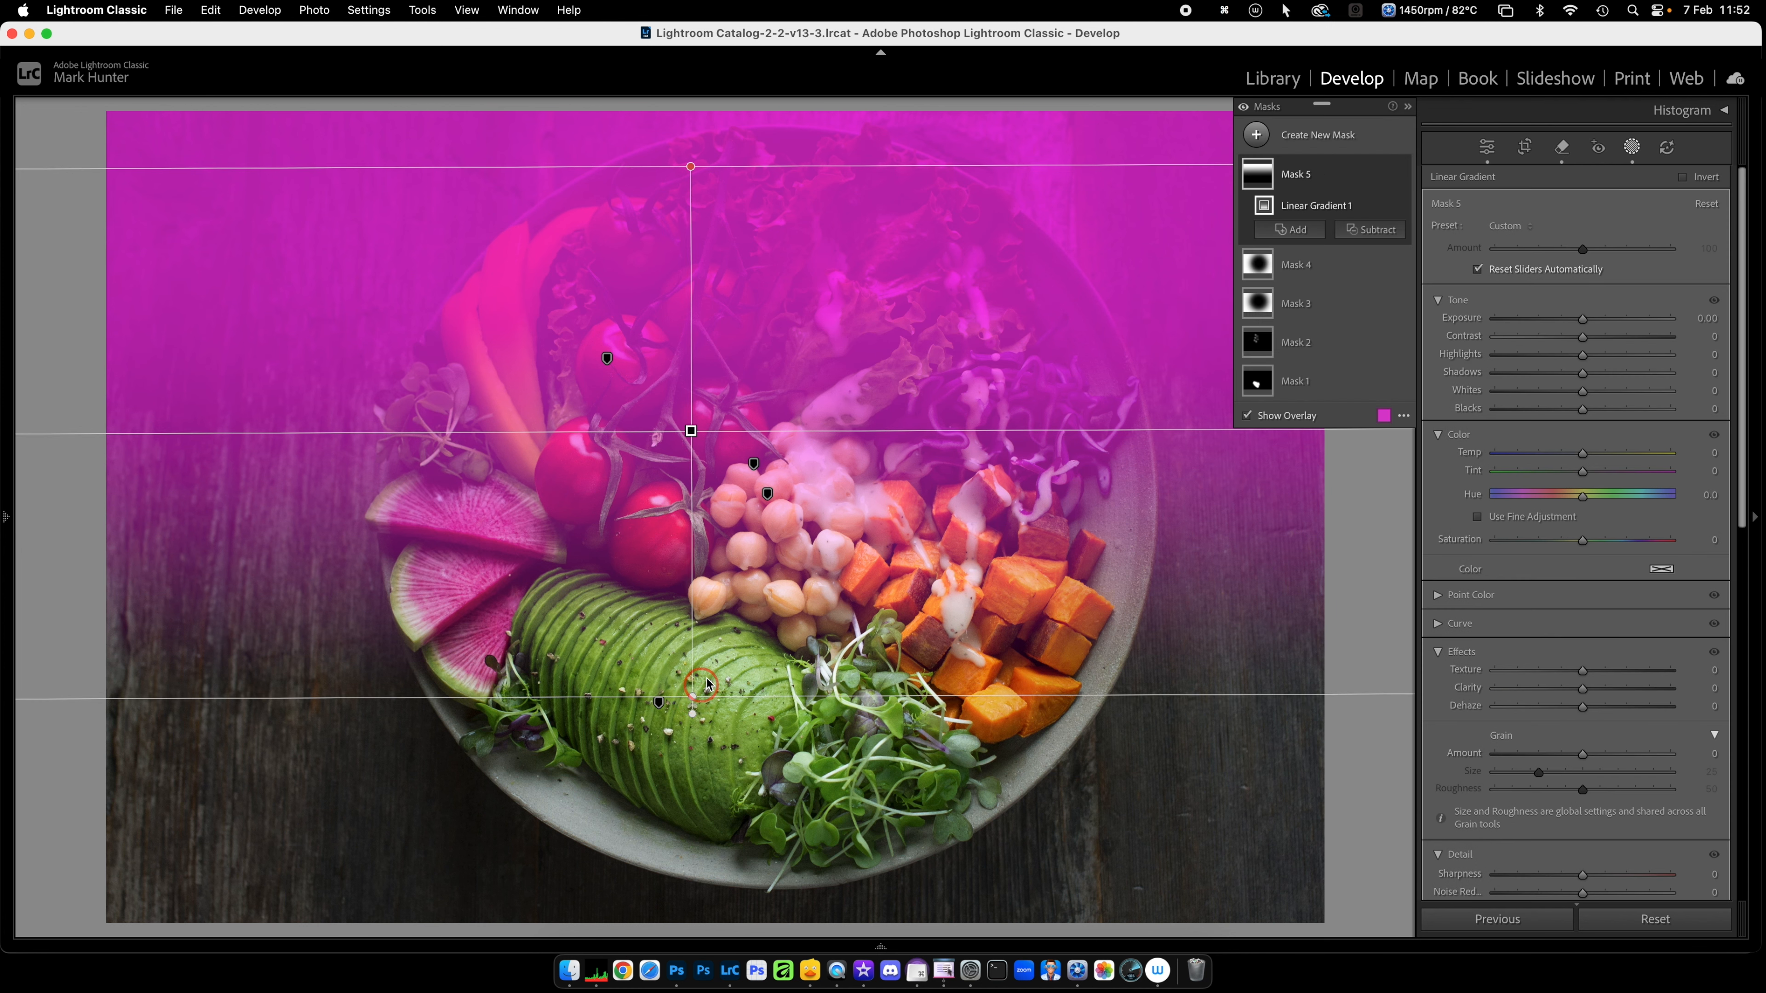
left_click(1632, 148)
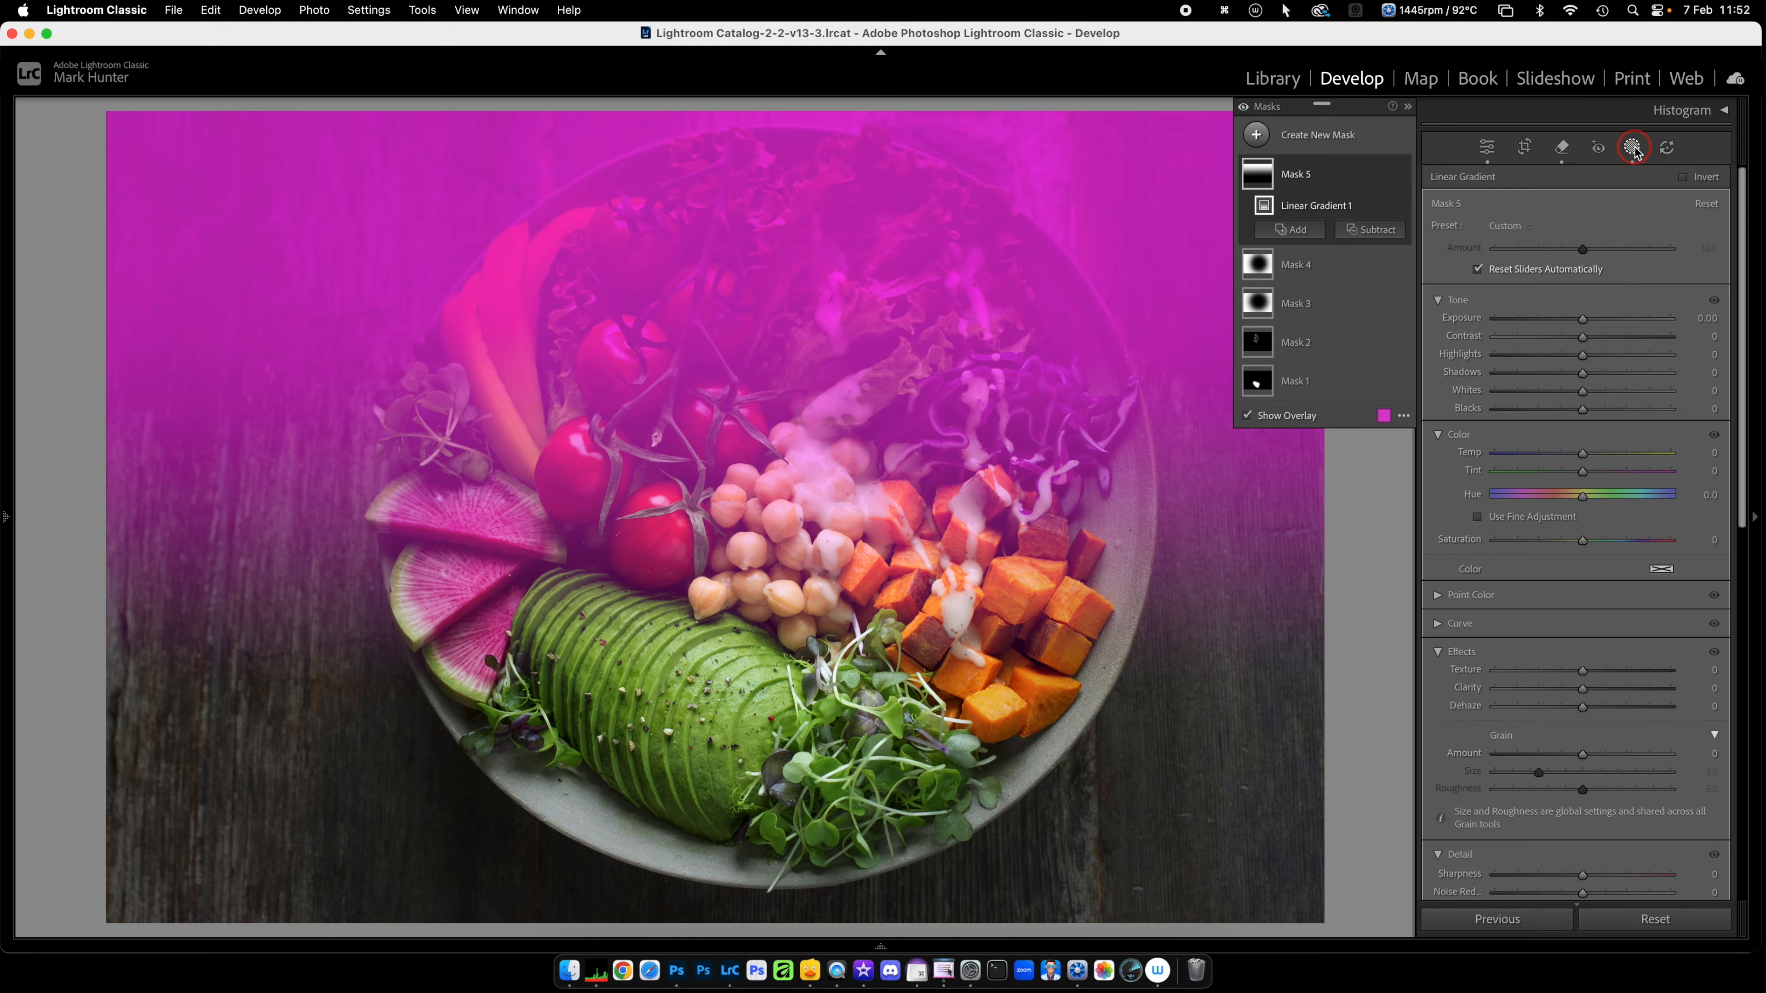
left_click(1632, 147)
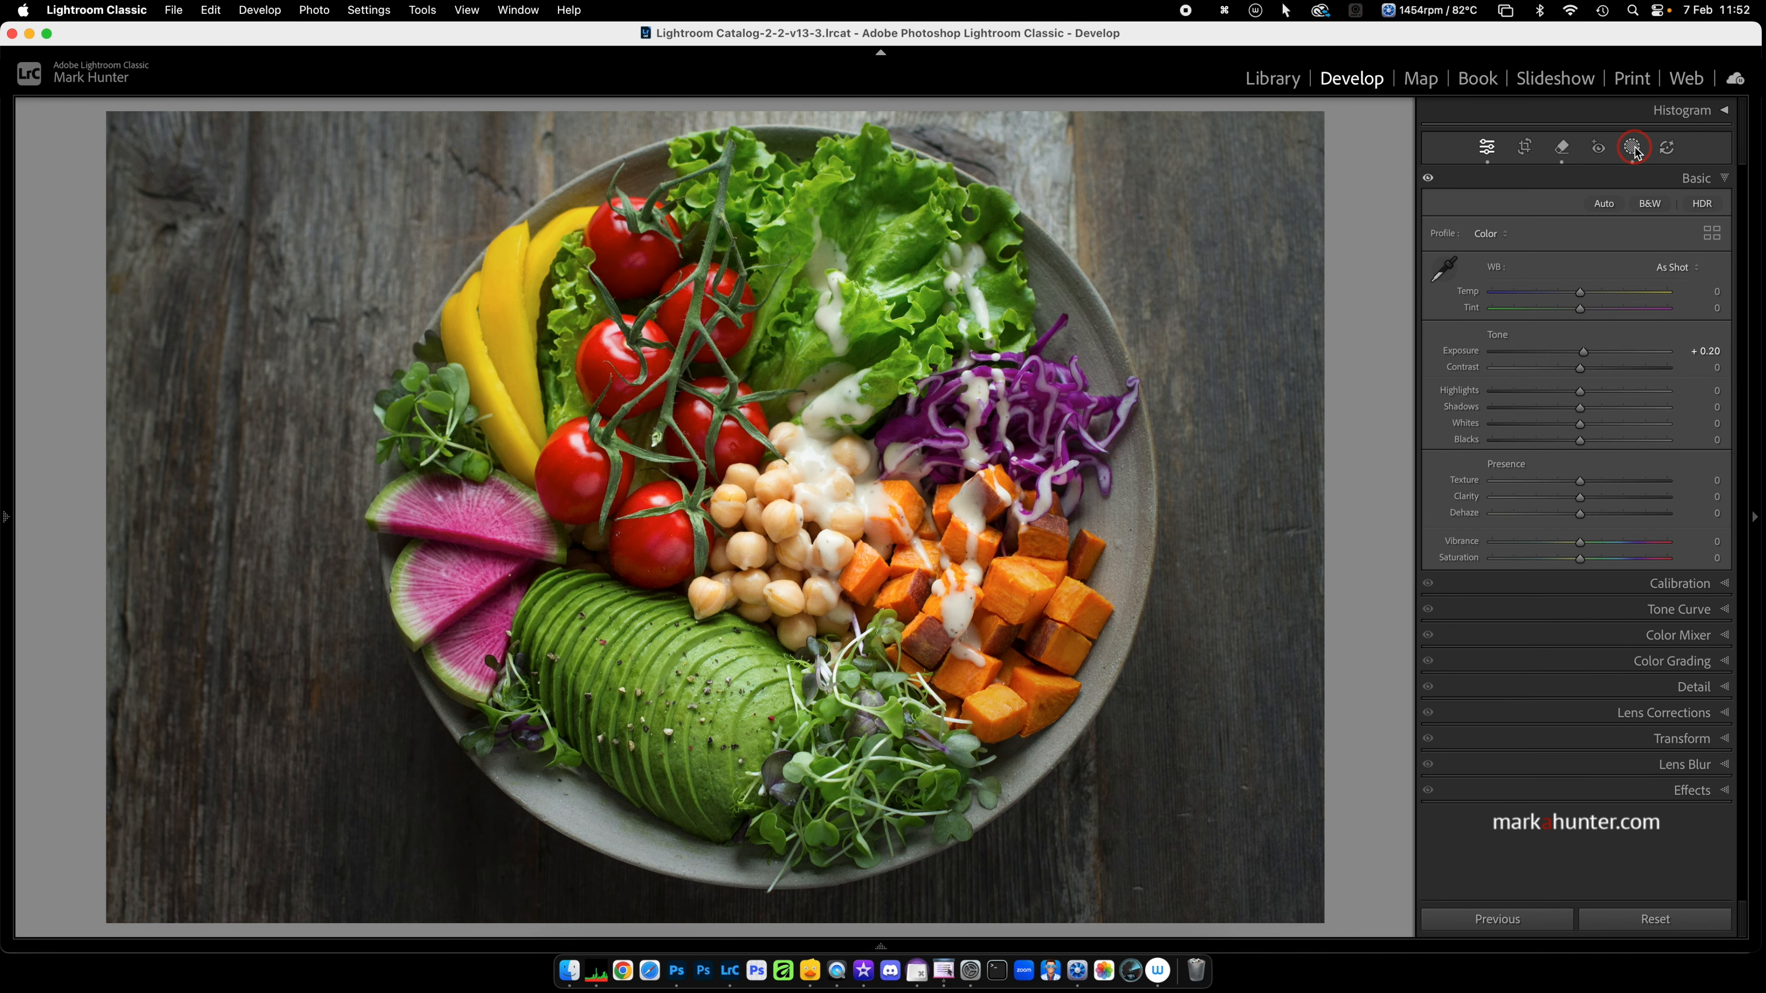
Step: Go to the next photo, of the woman in the yellow tracksuit, and create a person mask covering only her clothes
key("Right")
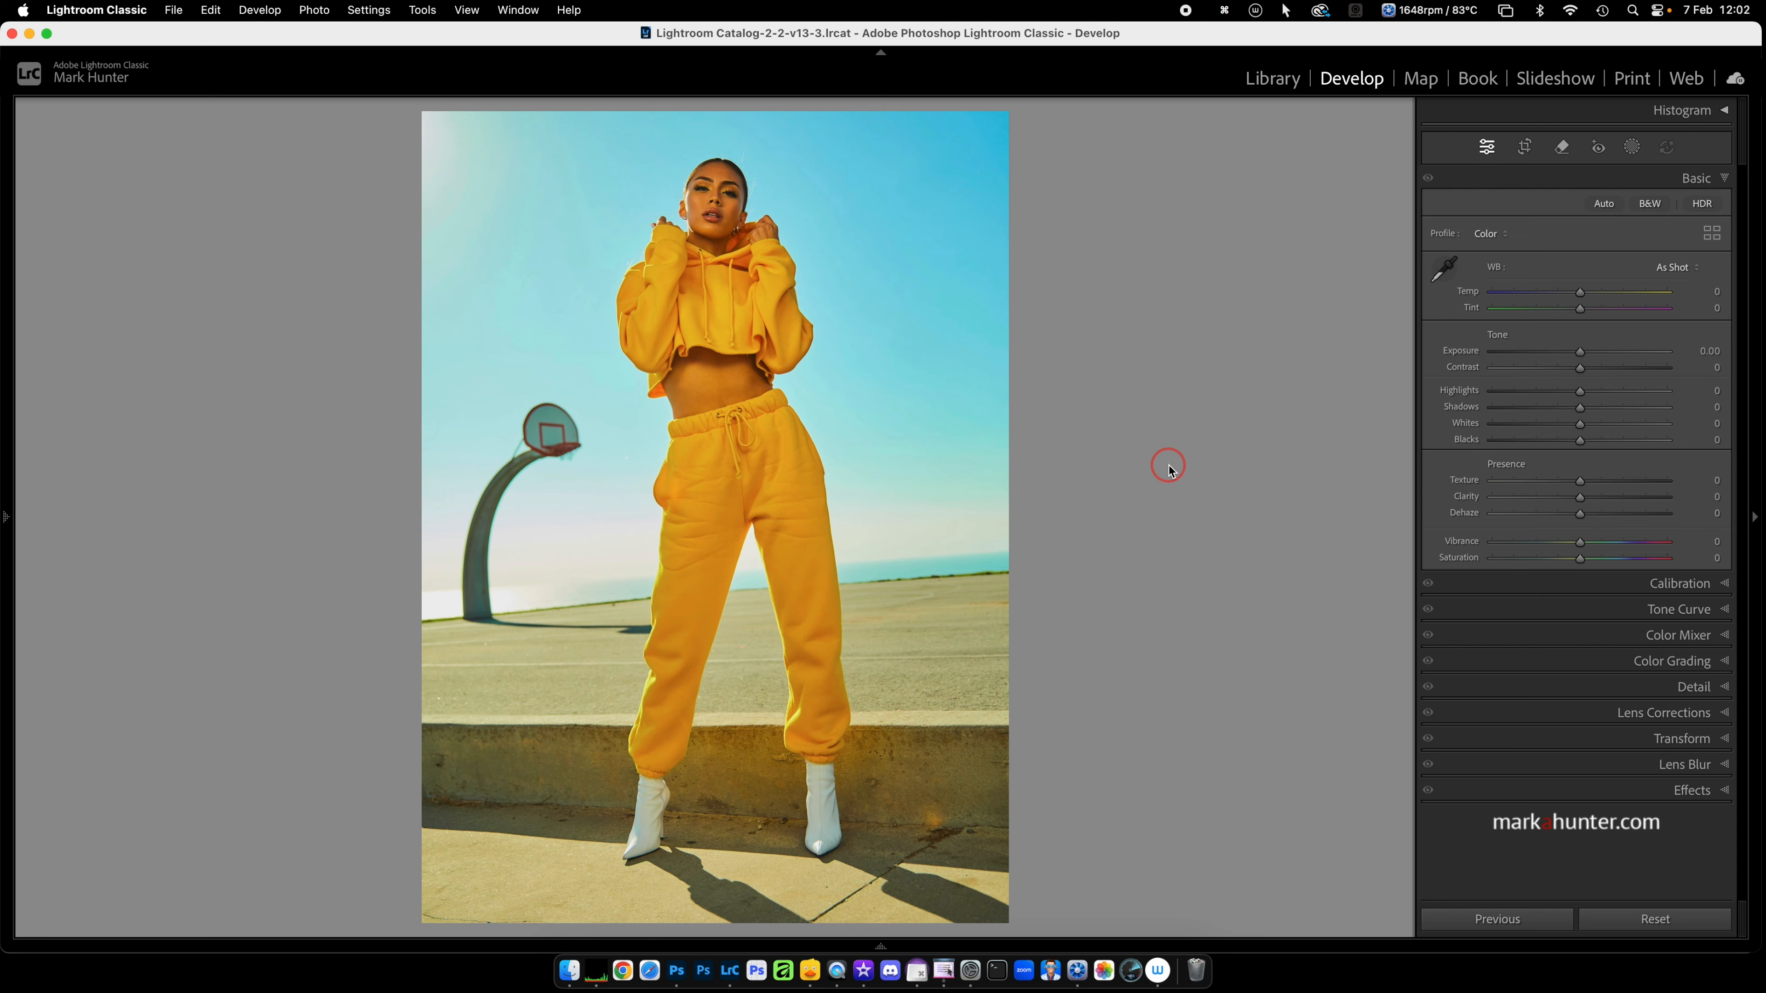
left_click(1632, 146)
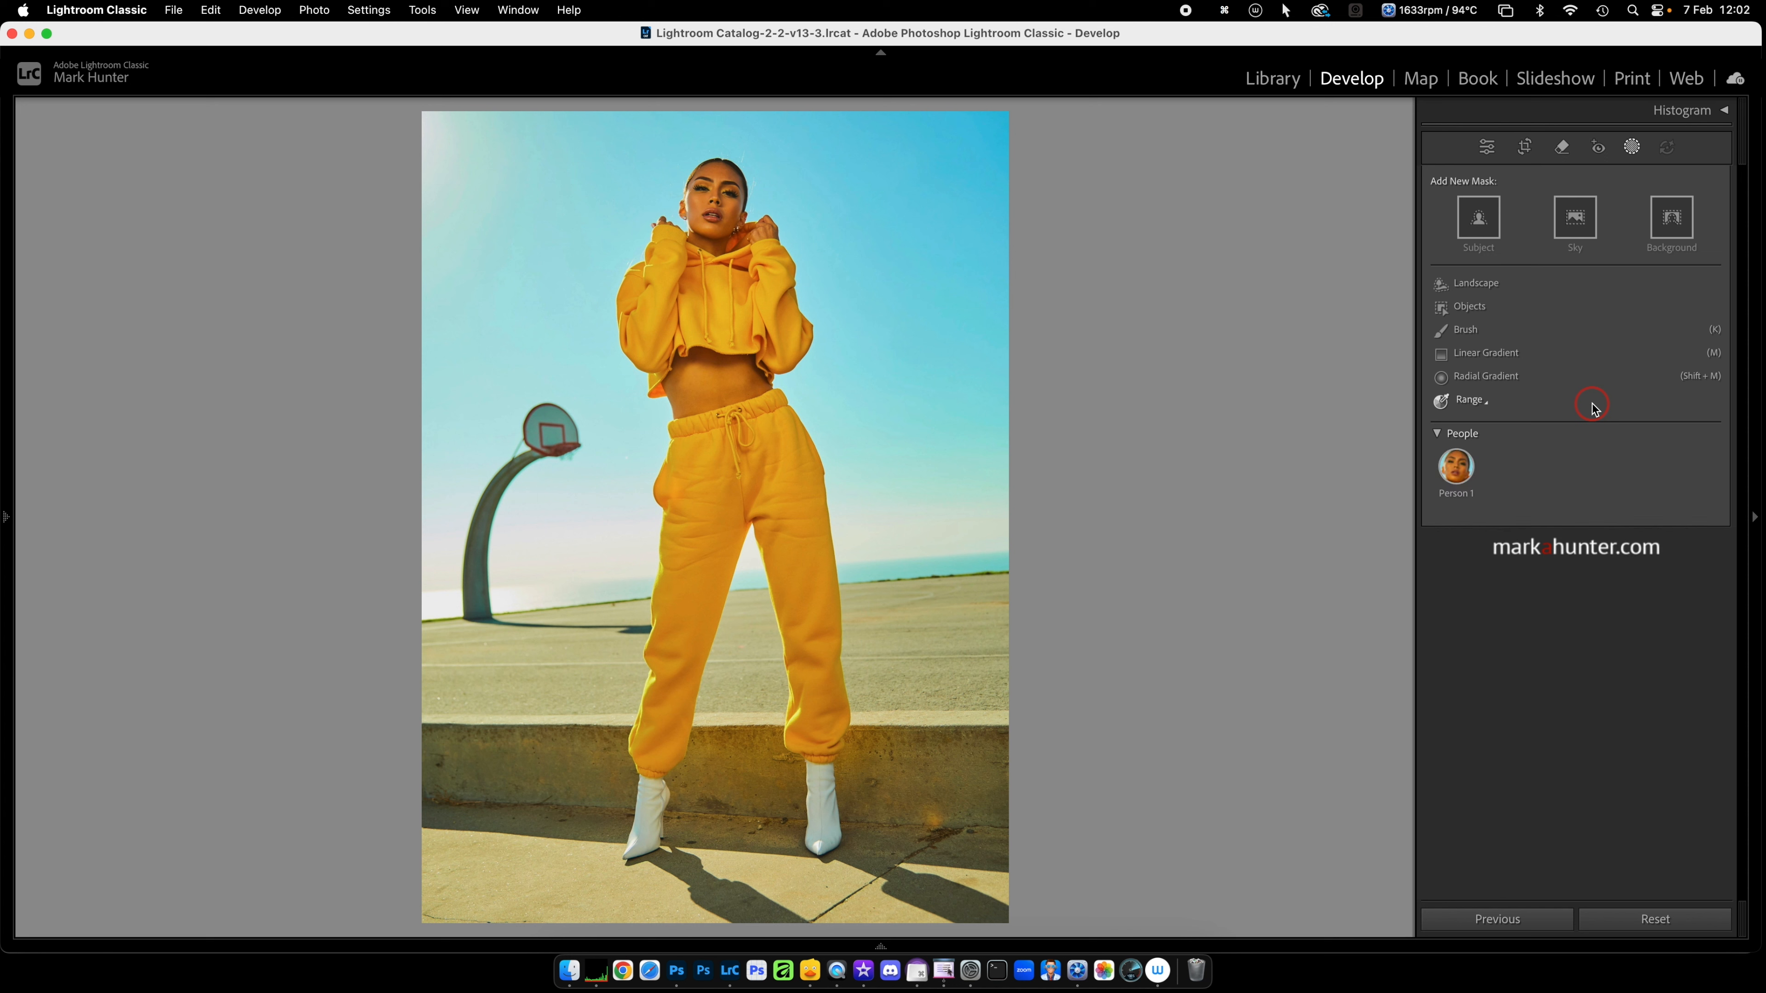
left_click(1458, 472)
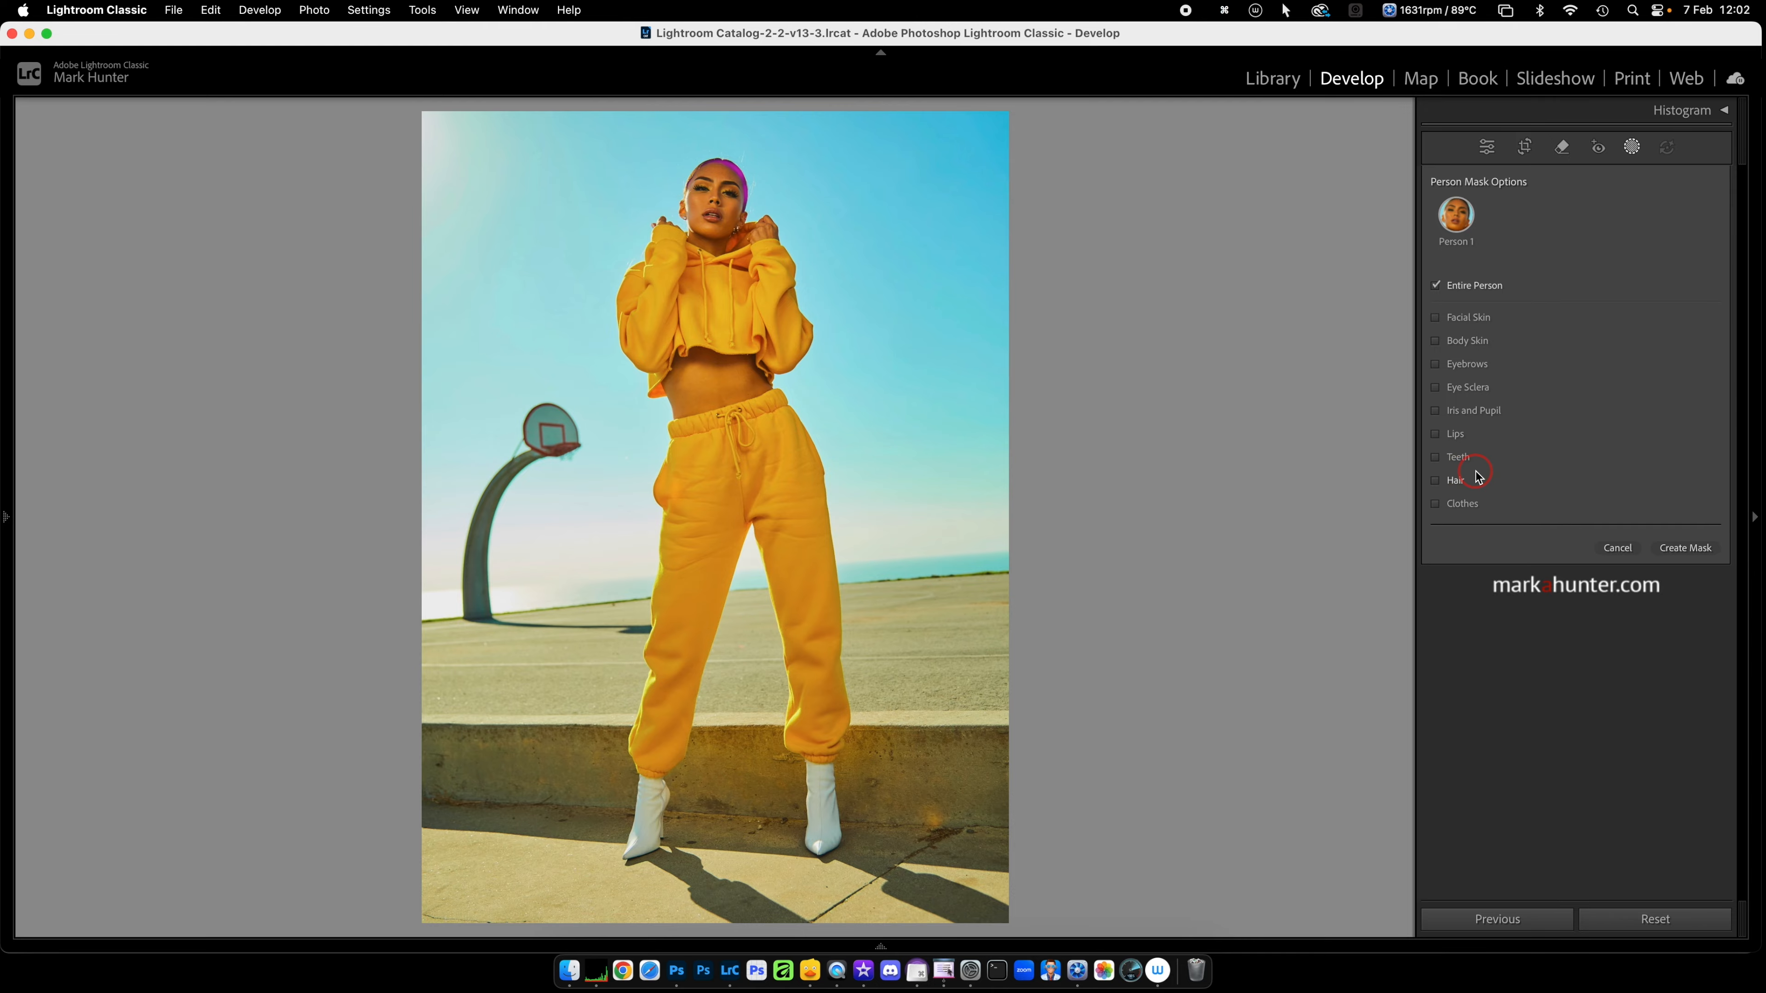
mouse_move(1441, 516)
left_click(1436, 506)
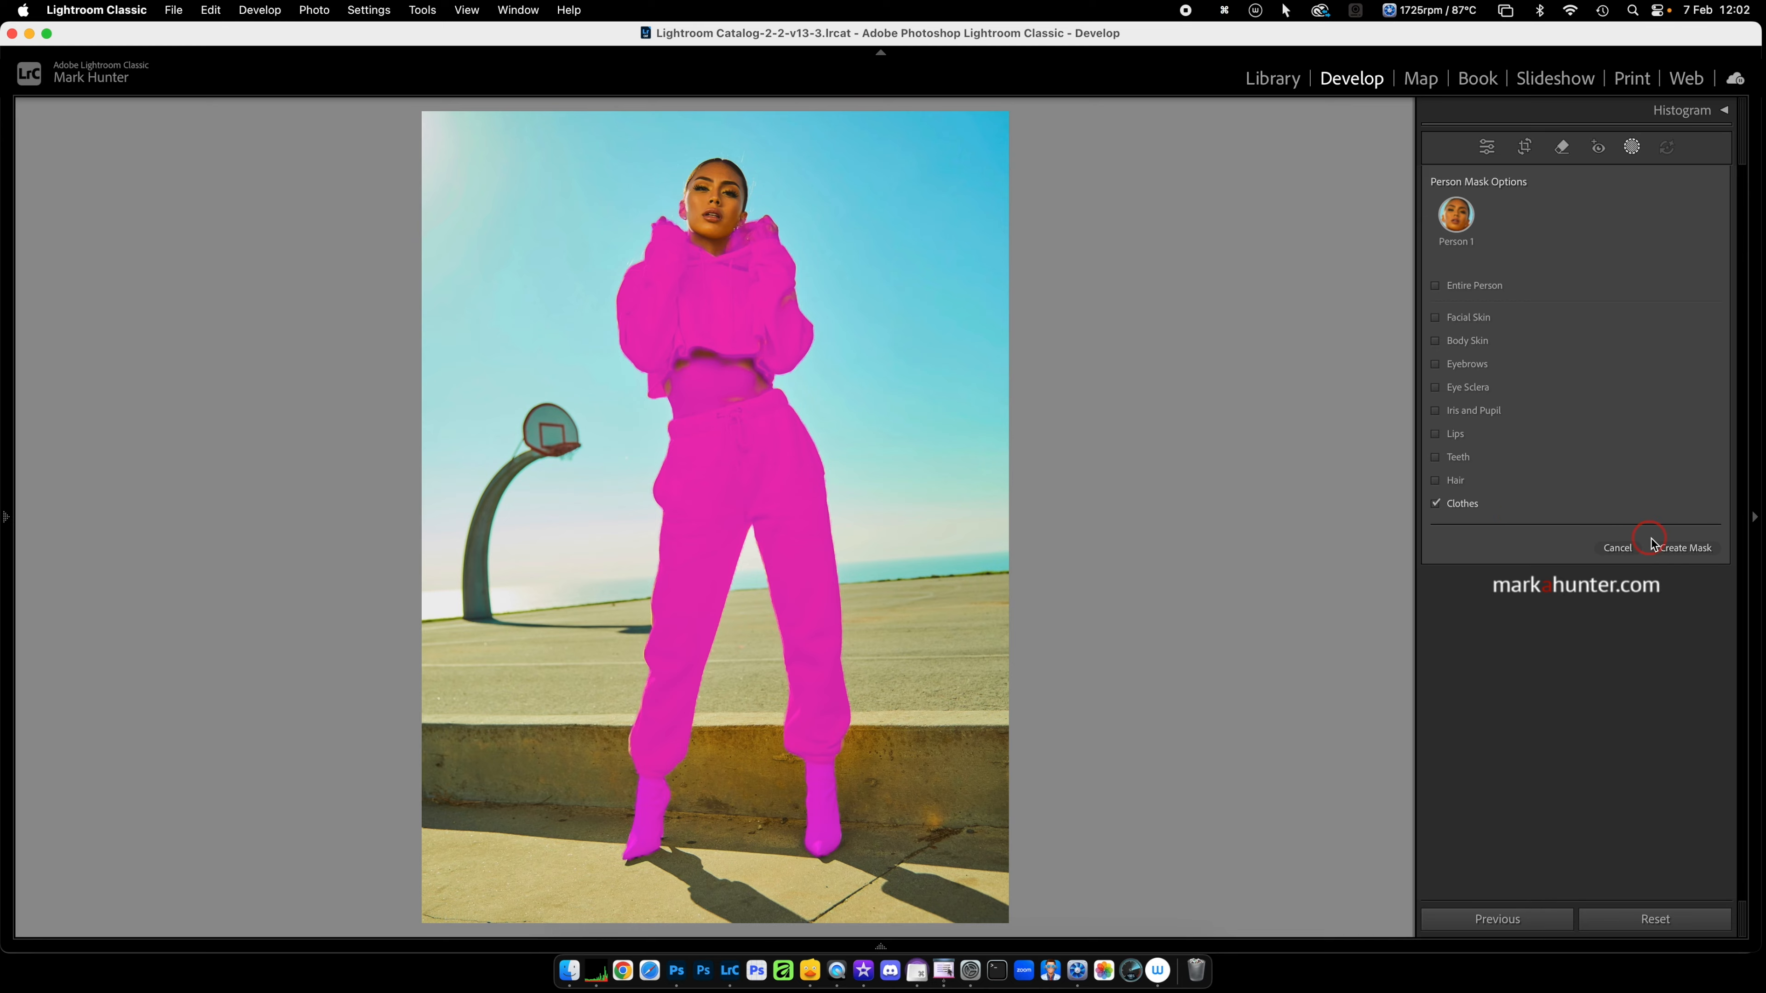
left_click(1688, 553)
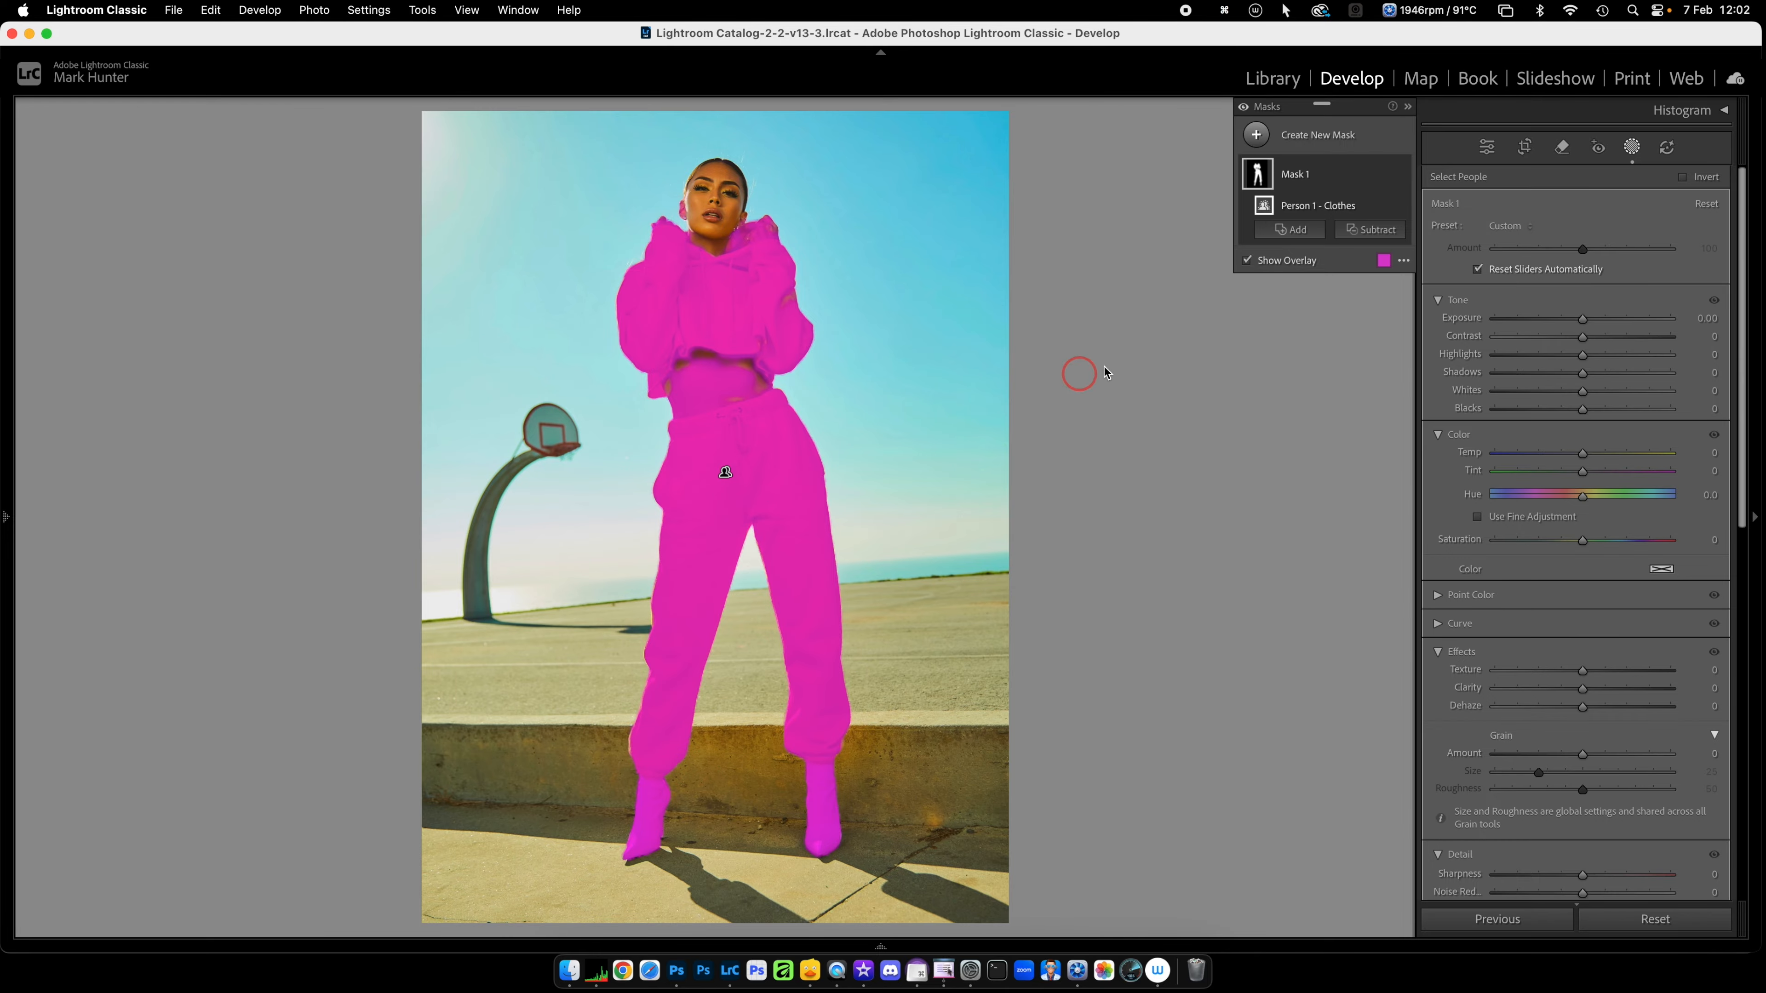
Step: Intersect the clothes mask with a brush, and leave the masking tools after finishing with the tracksuit photo
key("alt")
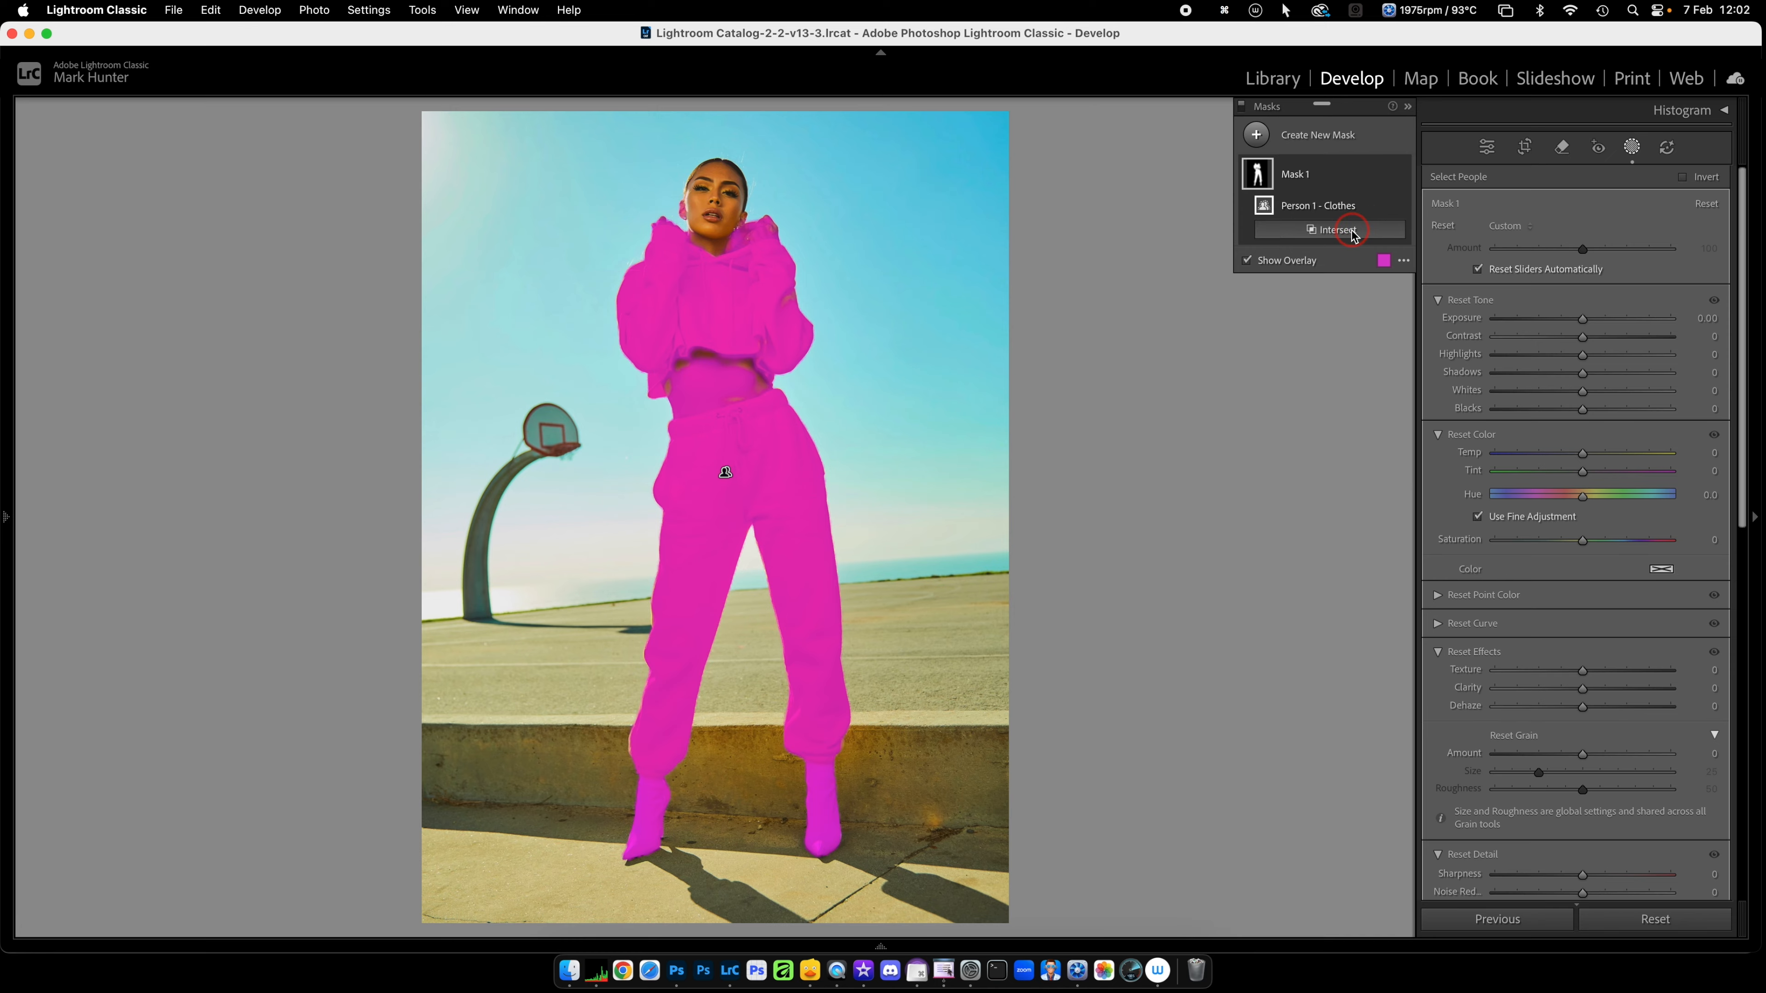
left_click(1345, 235, "alt")
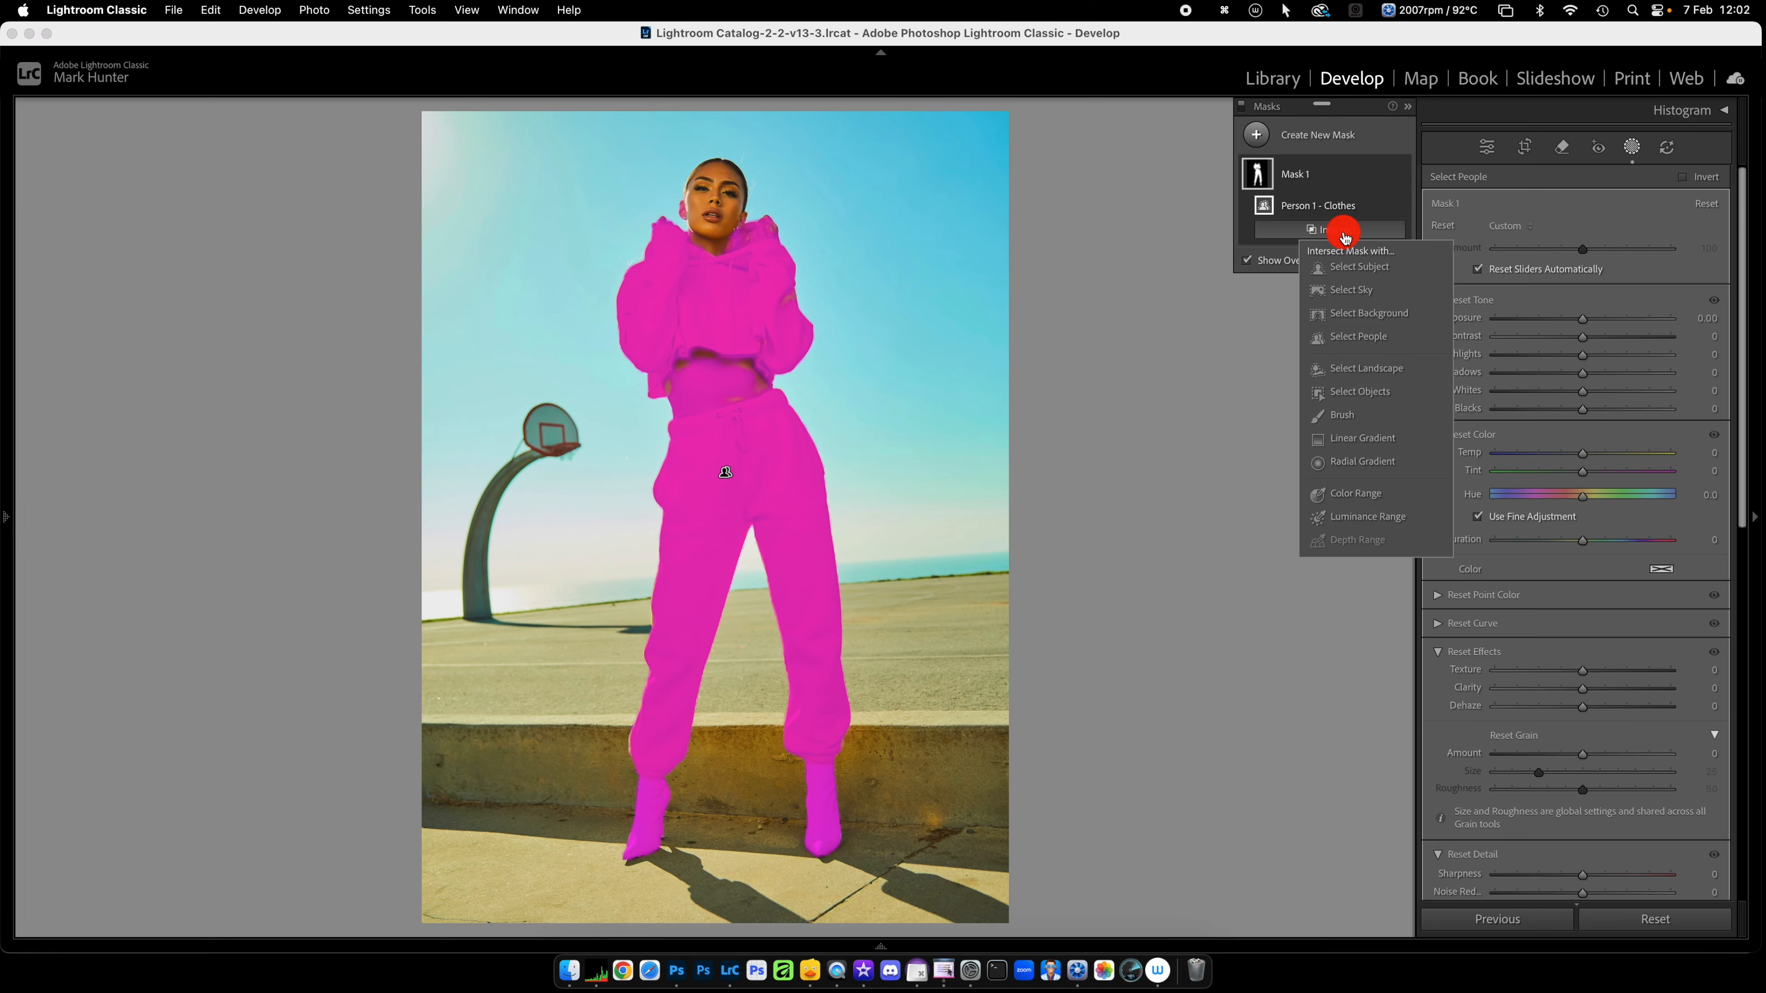
left_click(1346, 417)
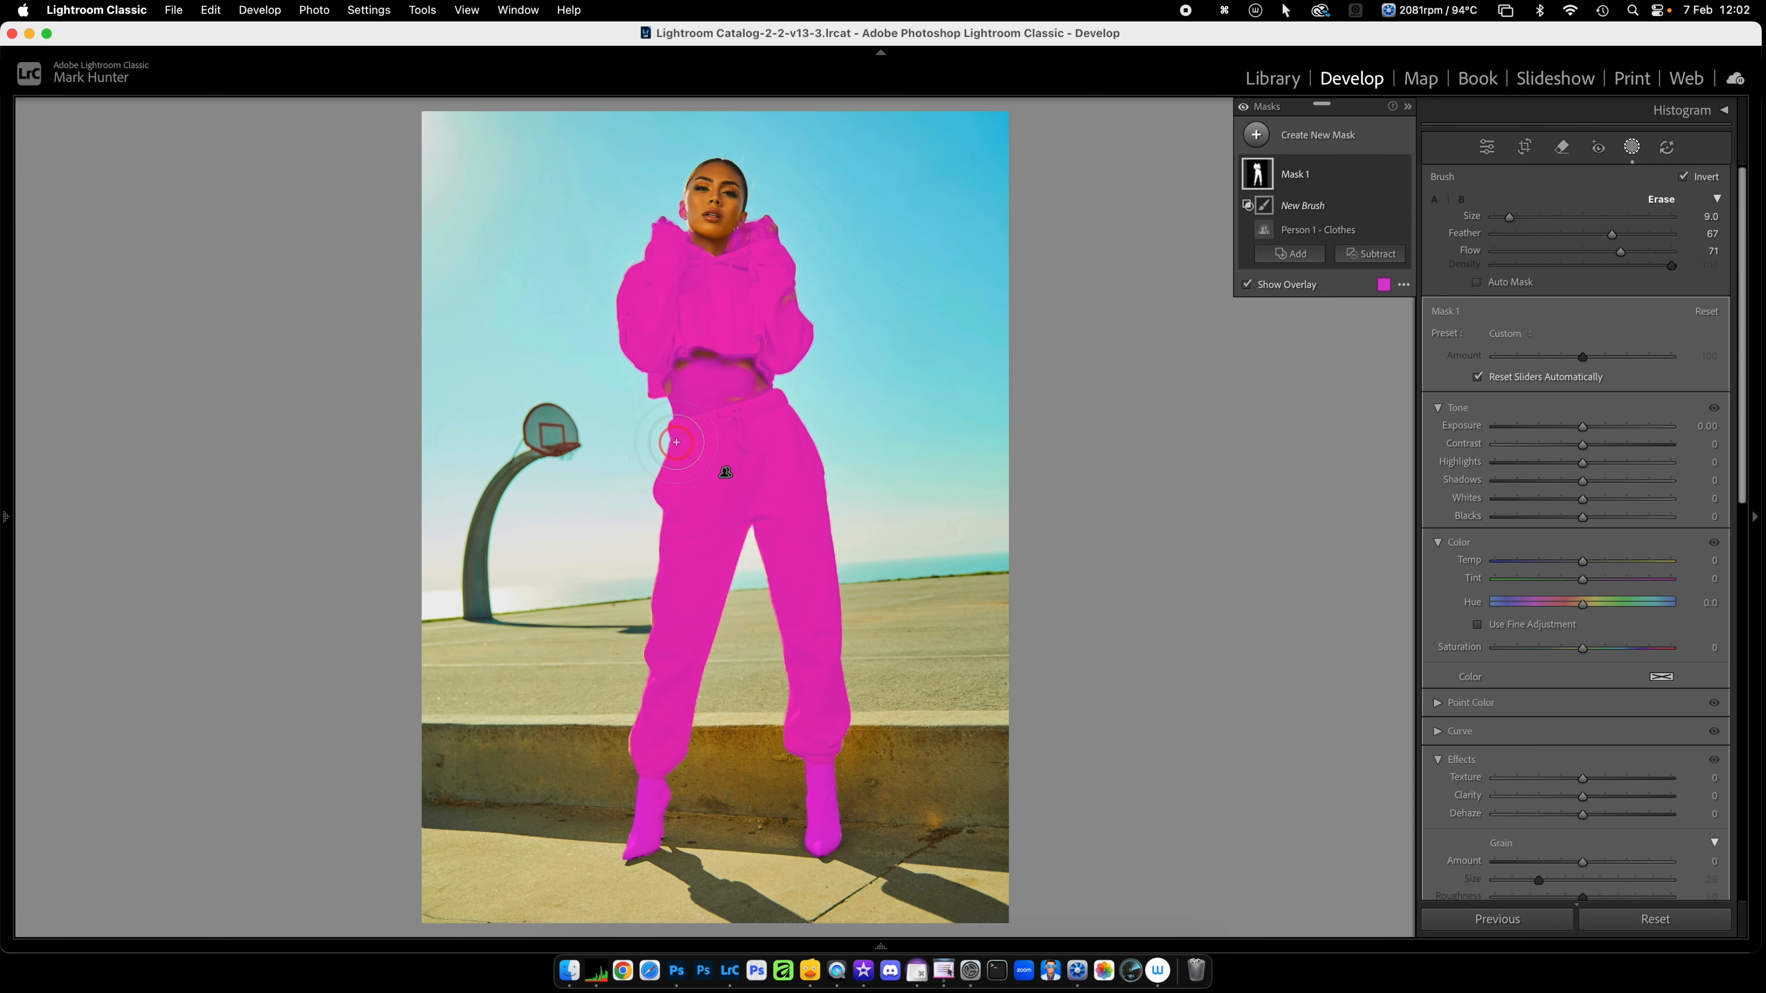
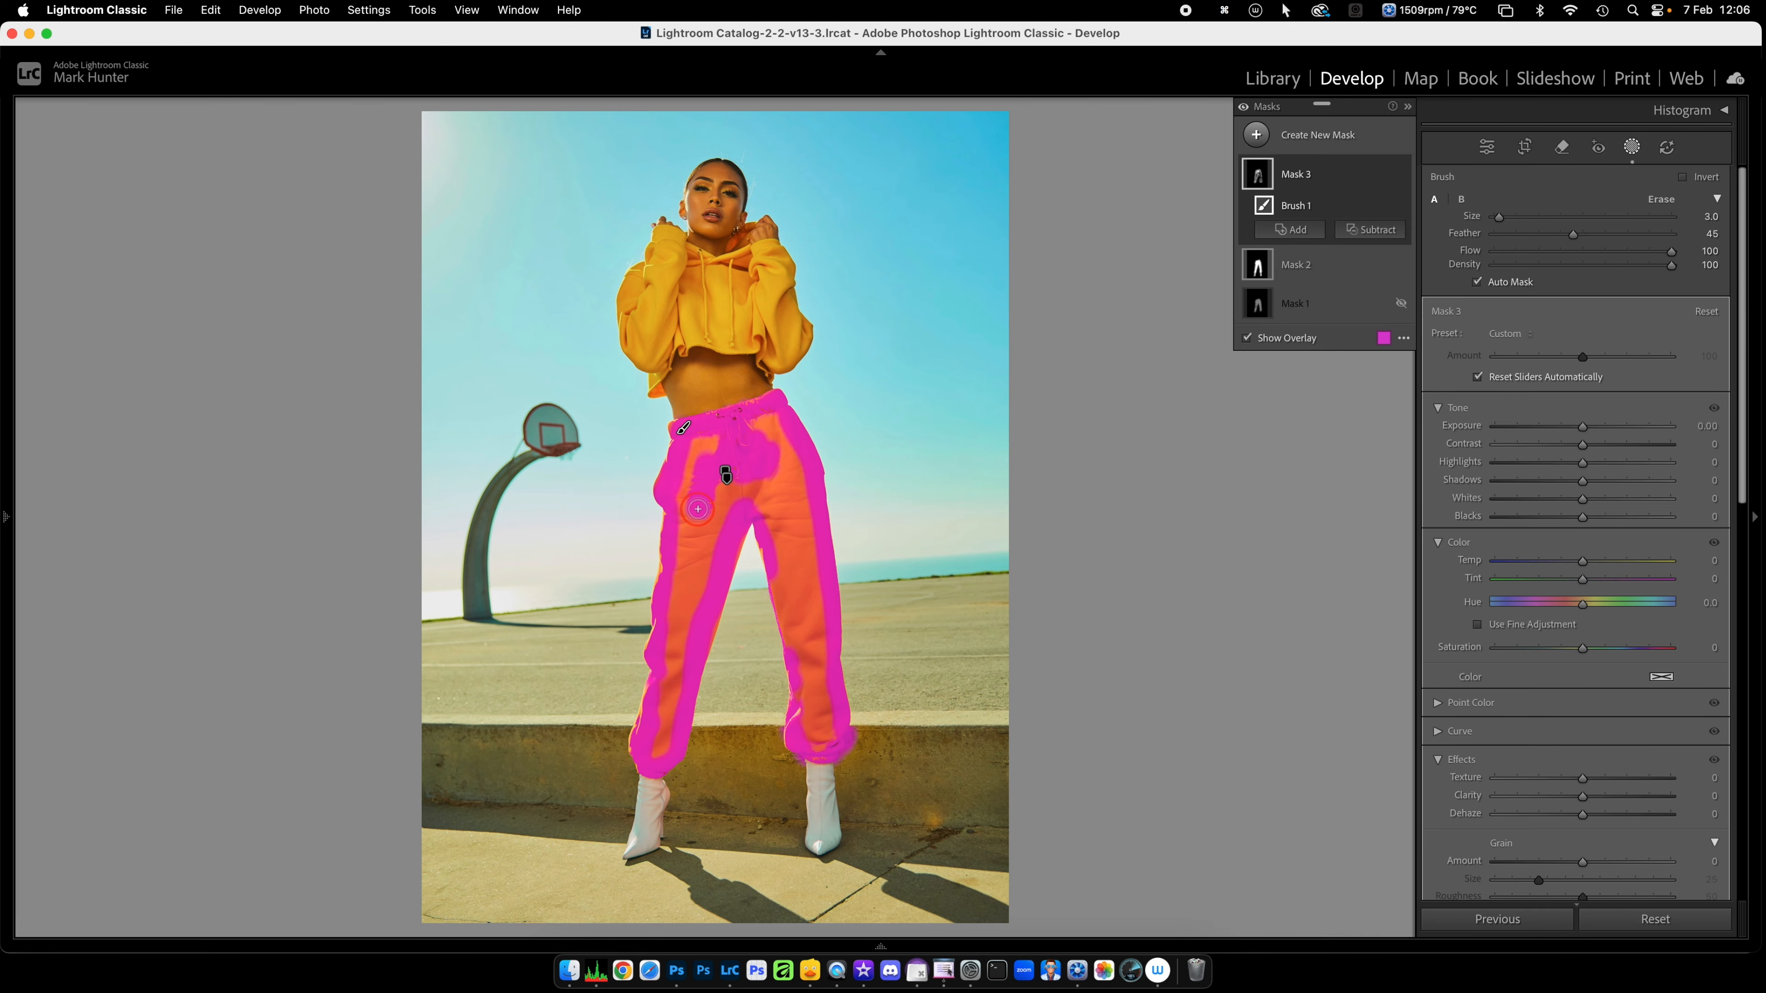
left_click(1632, 149)
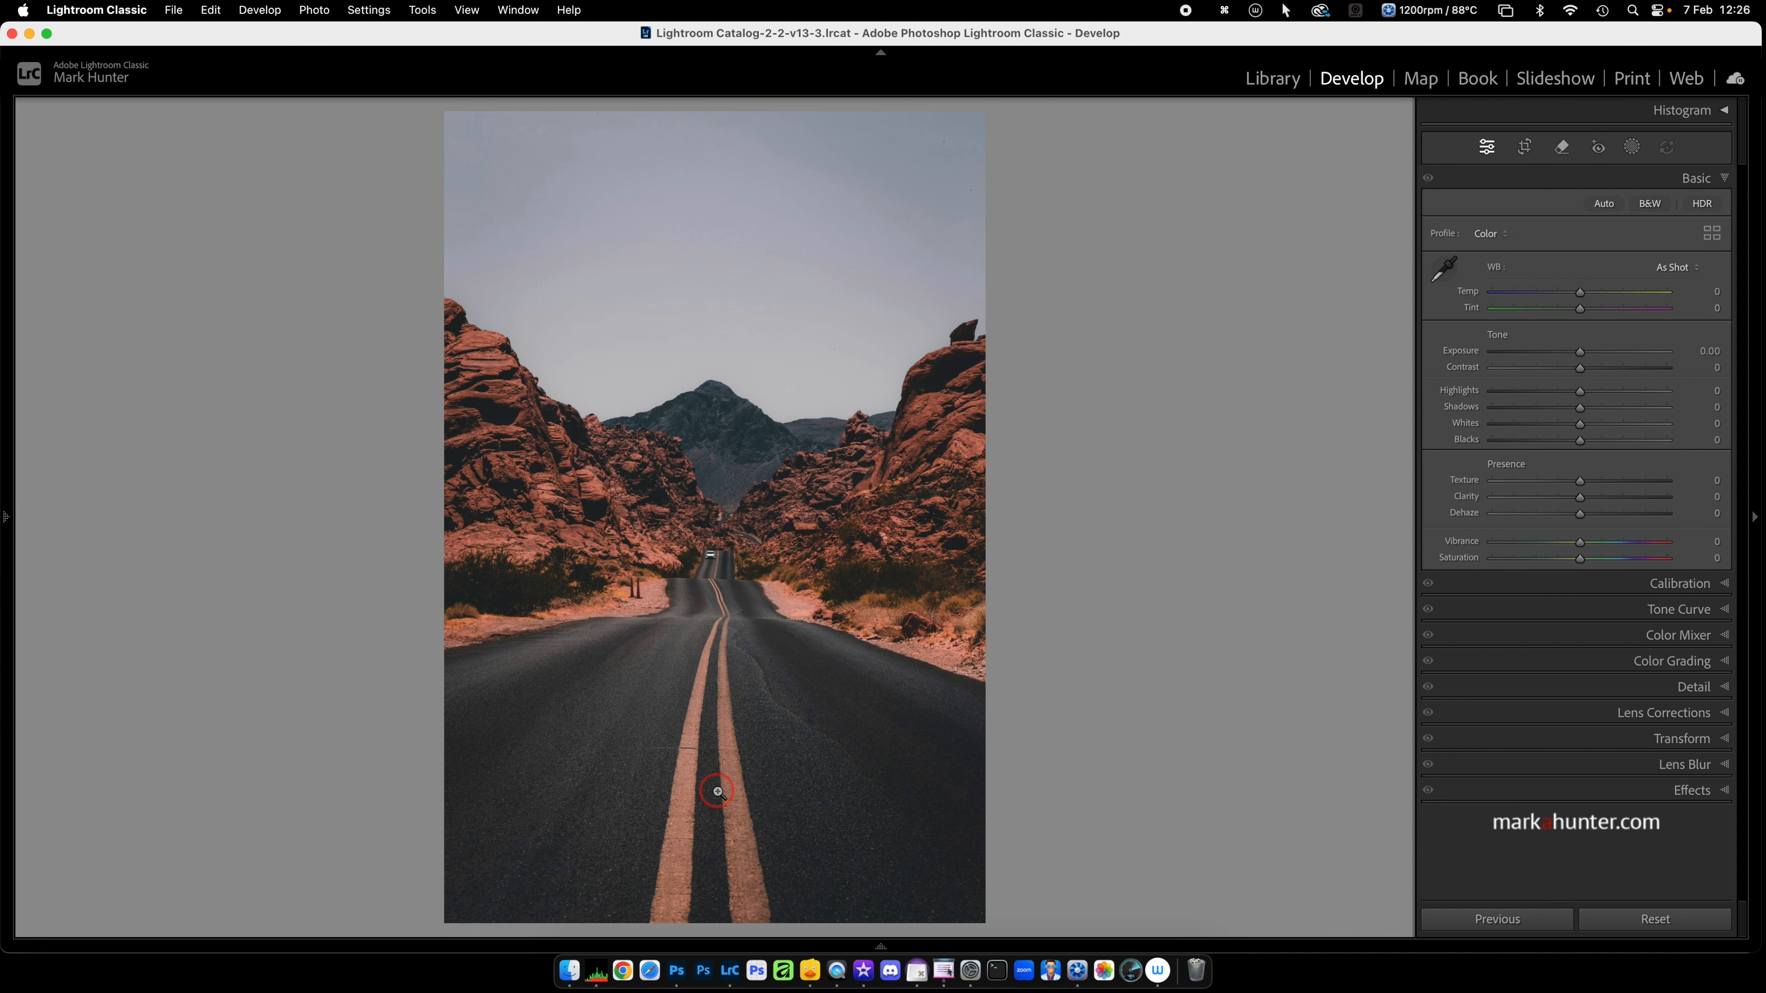
Step: Create a color range mask sampled from one of the road's centre lines and set its Refine amount to 36
key("super+equal")
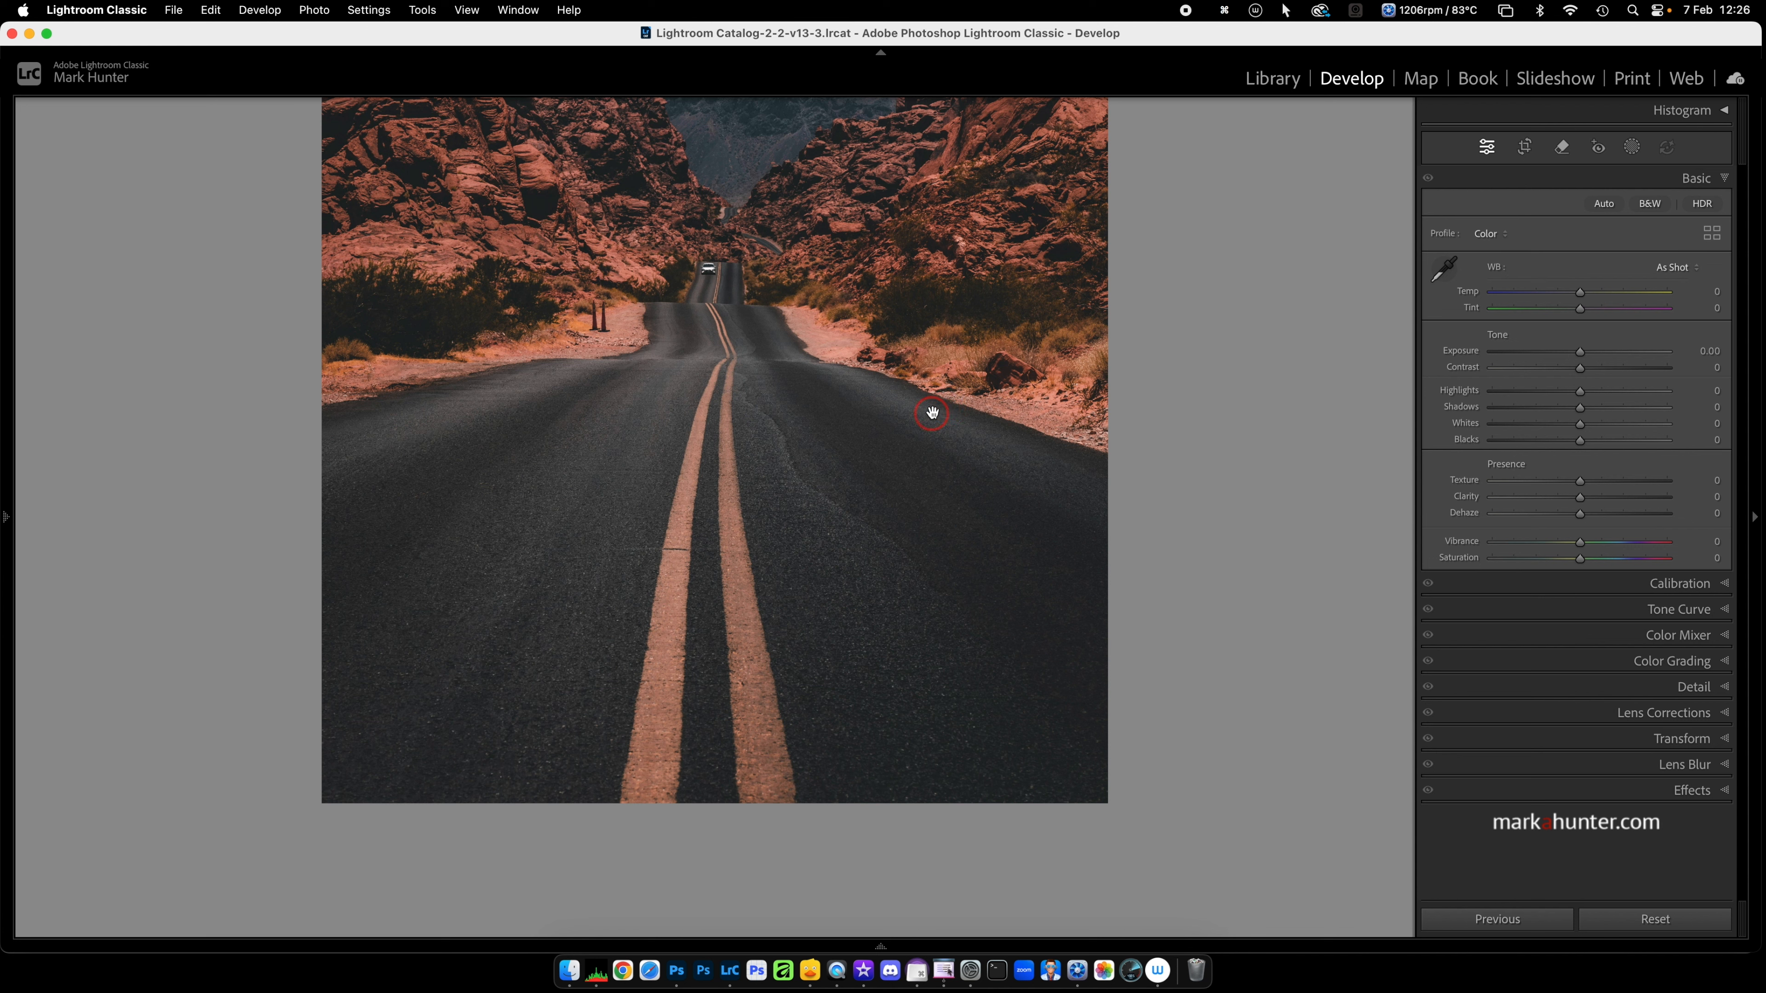
left_click(1631, 147)
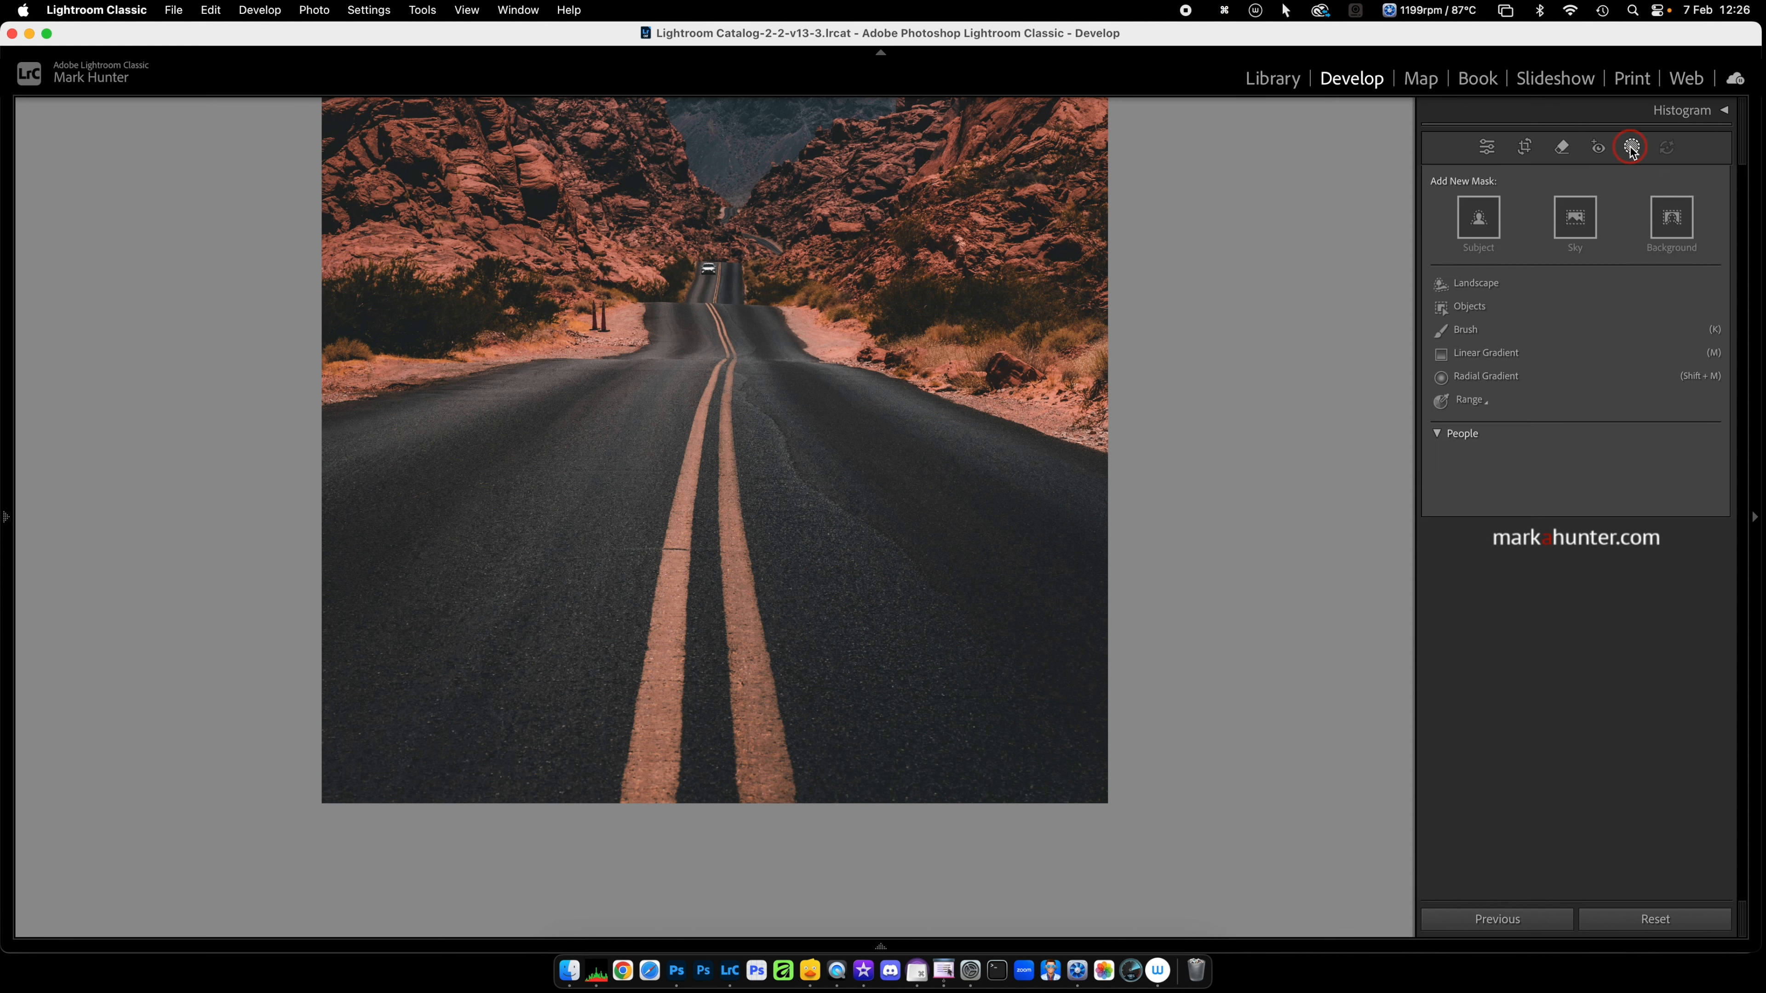
left_click(1475, 377)
left_click(1468, 393)
left_click(1502, 434)
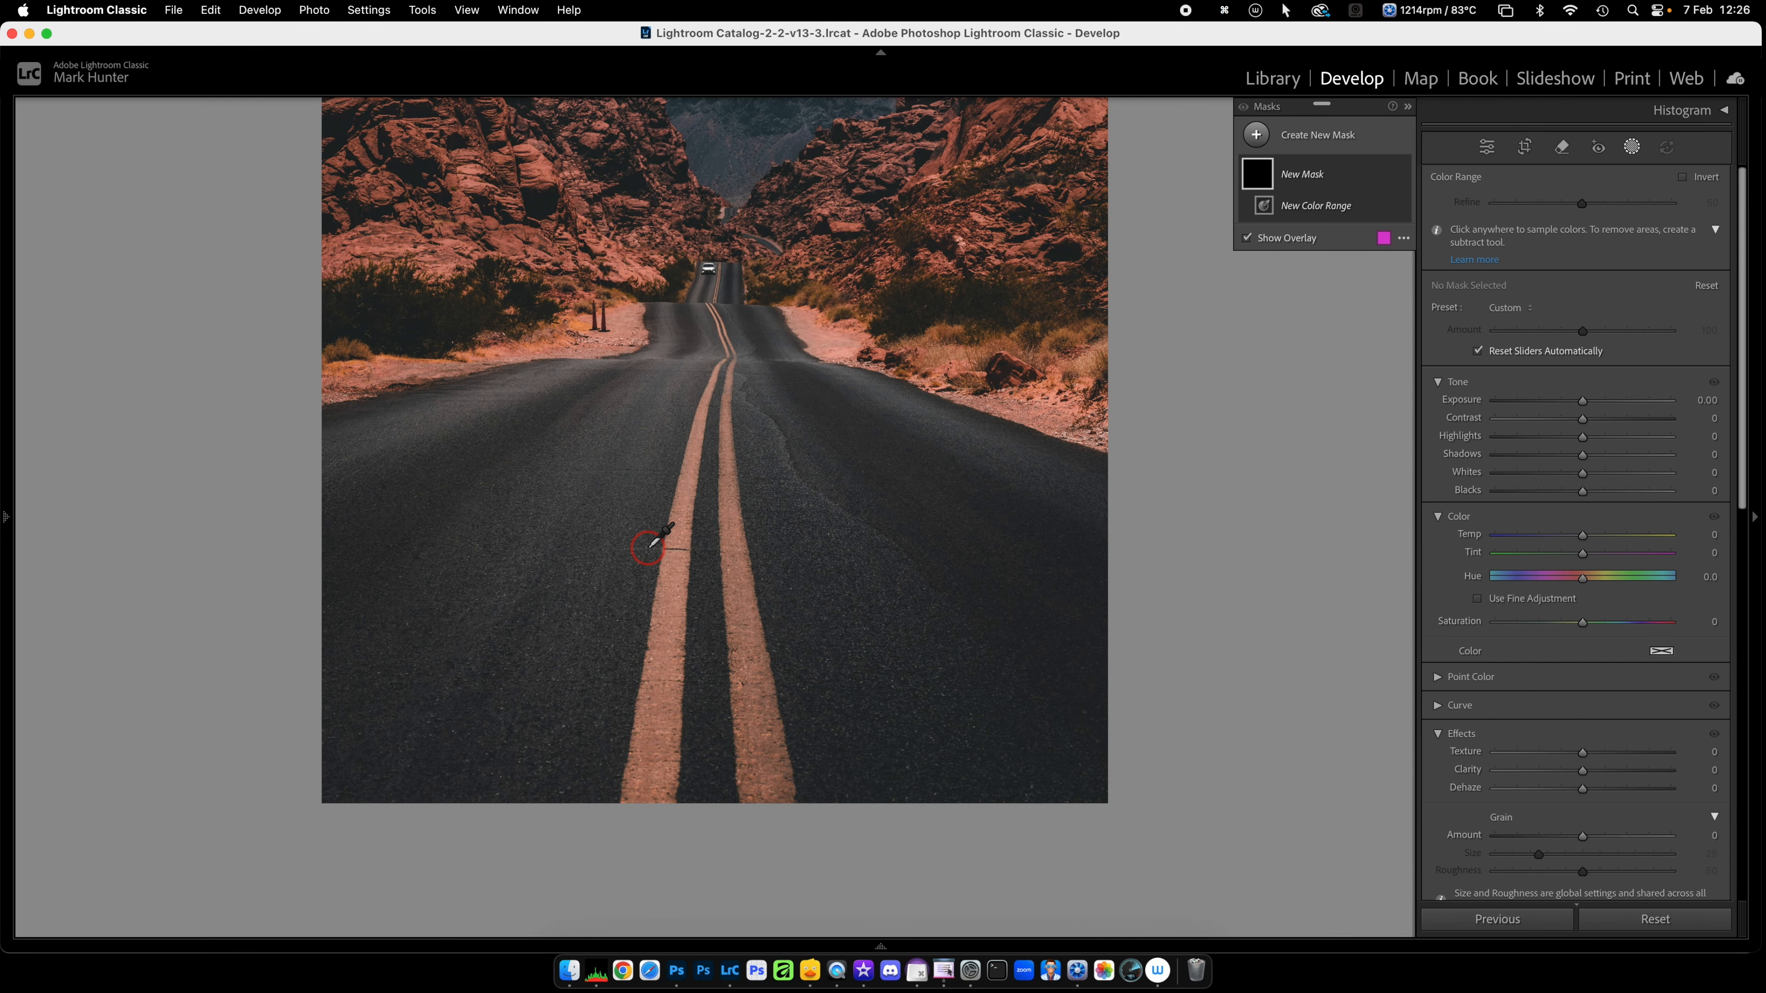
left_click(728, 544)
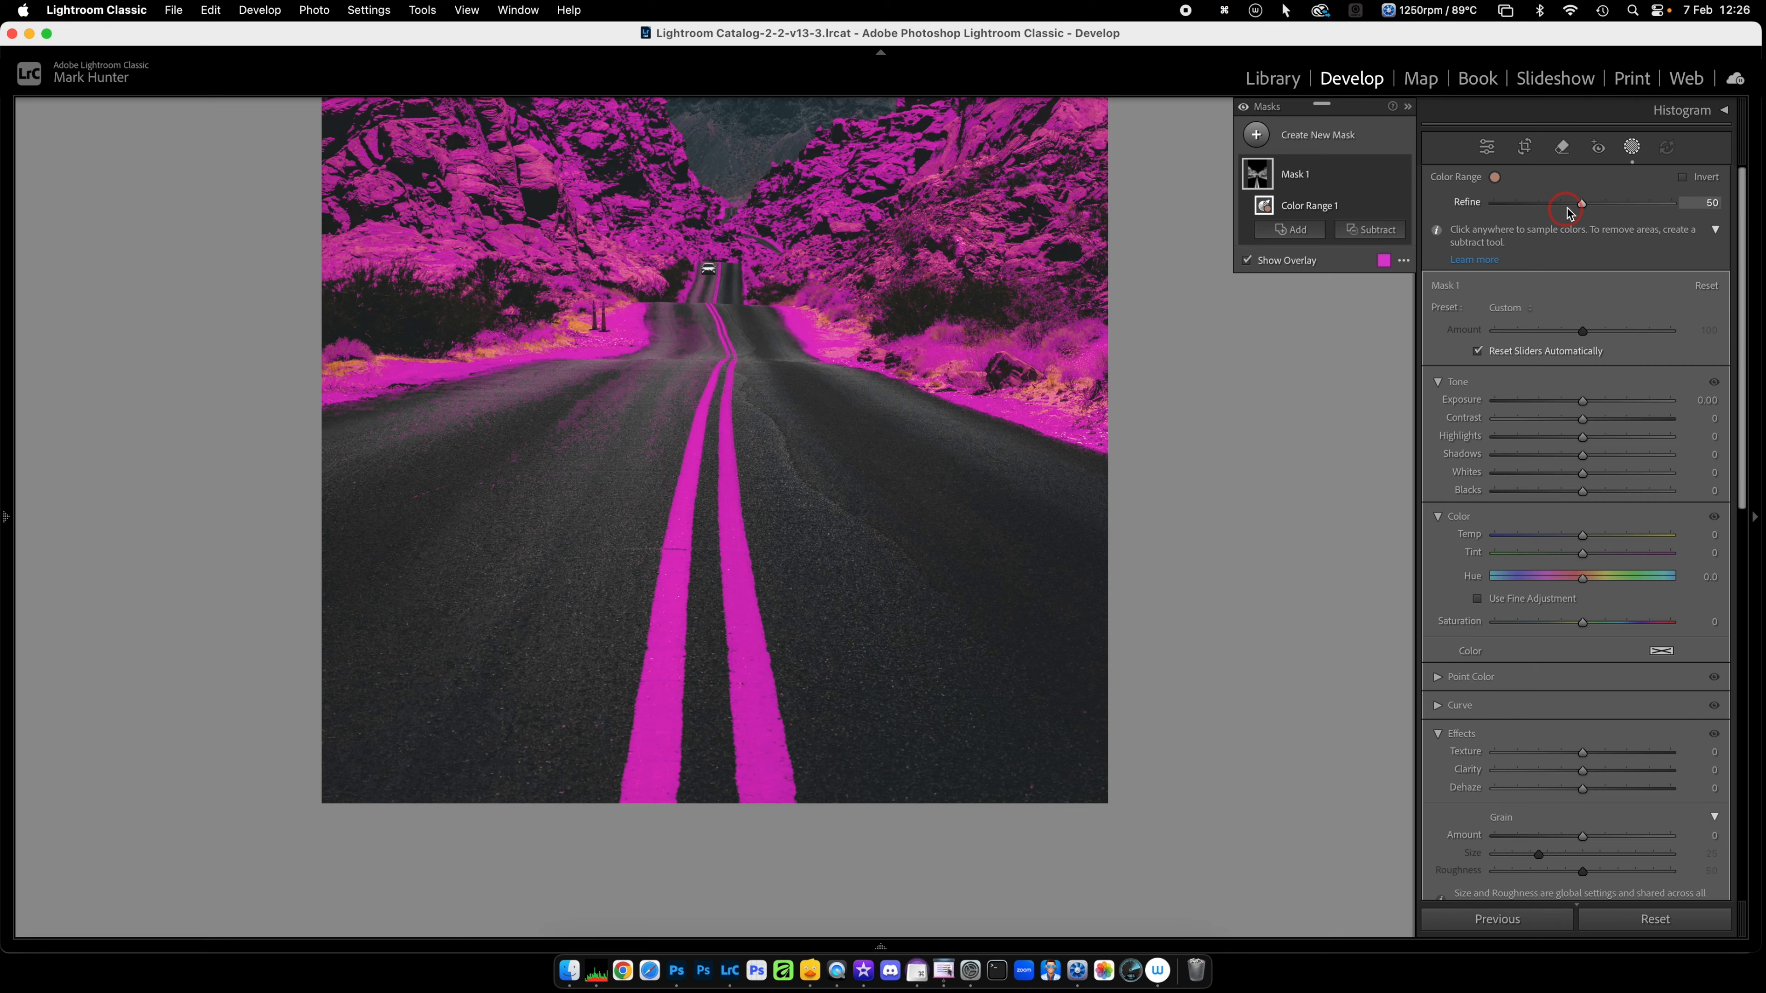
mouse_move(1585, 206)
left_mouse_down()
mouse_move(1624, 201)
mouse_move(1530, 205)
mouse_move(1616, 210)
mouse_move(1561, 218)
left_mouse_up()
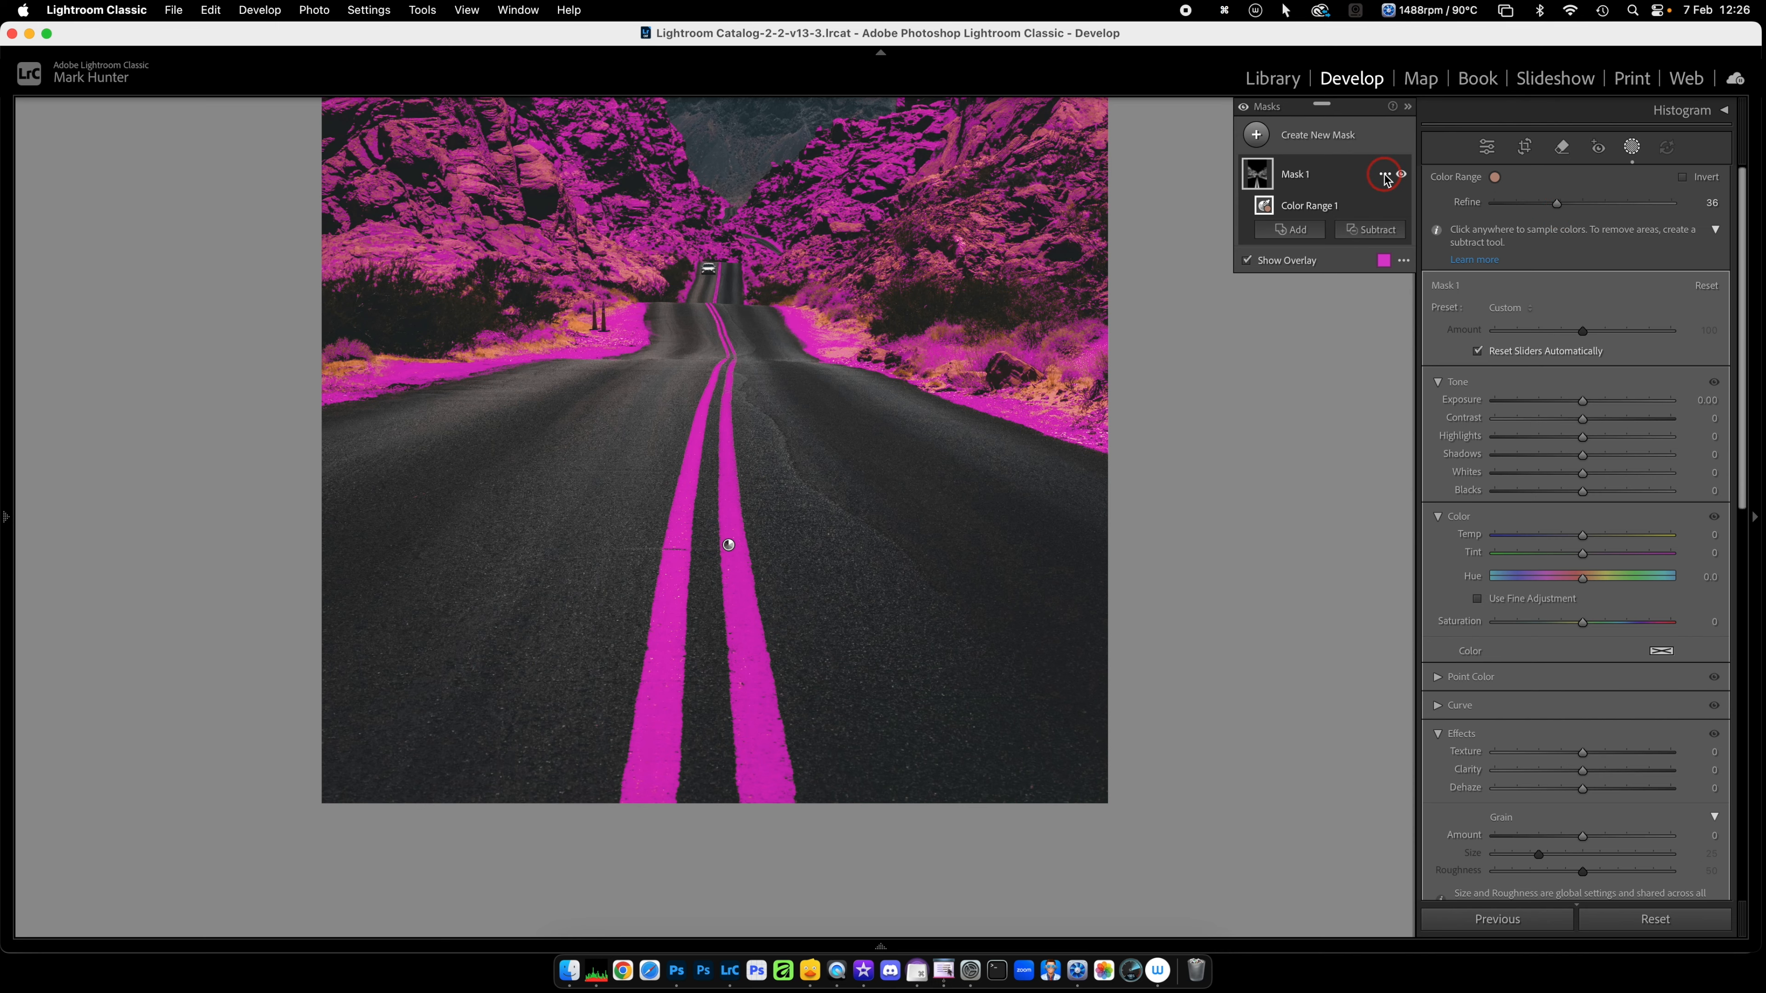
Step: Intersect the color range mask with a brush and paint over the distant stretch of the road's centre lines
left_click(1385, 177)
left_click(1406, 262)
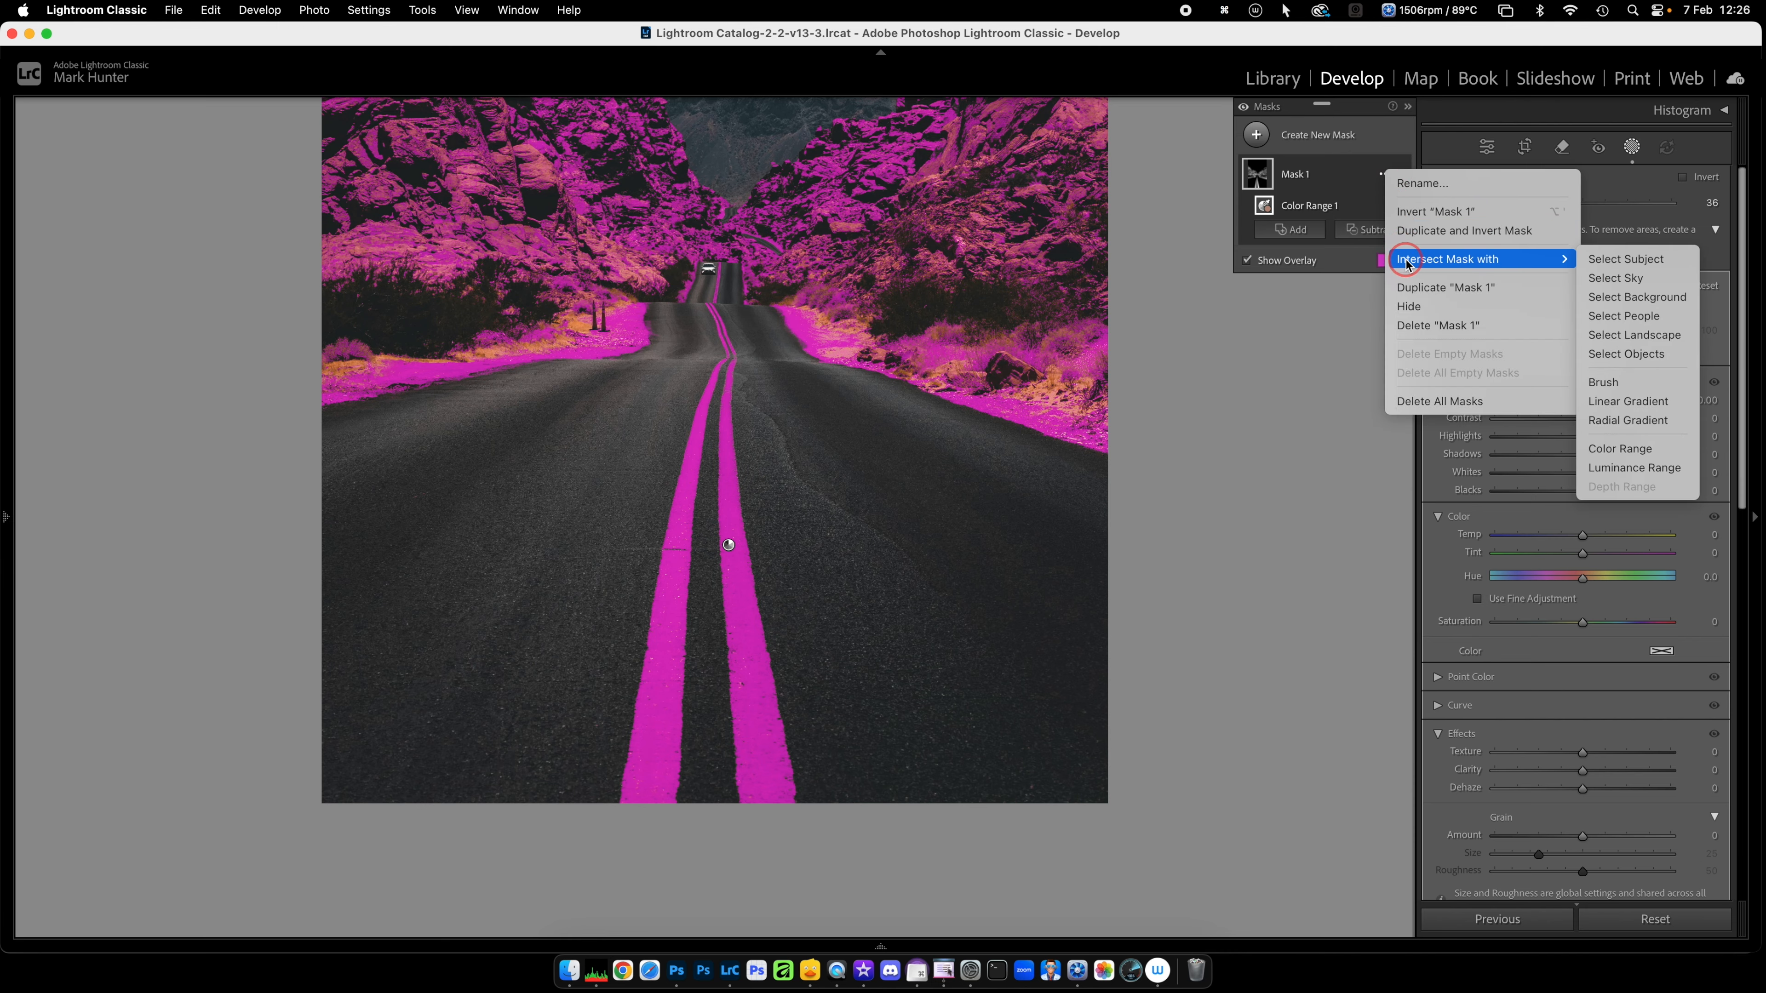
left_click(1637, 384)
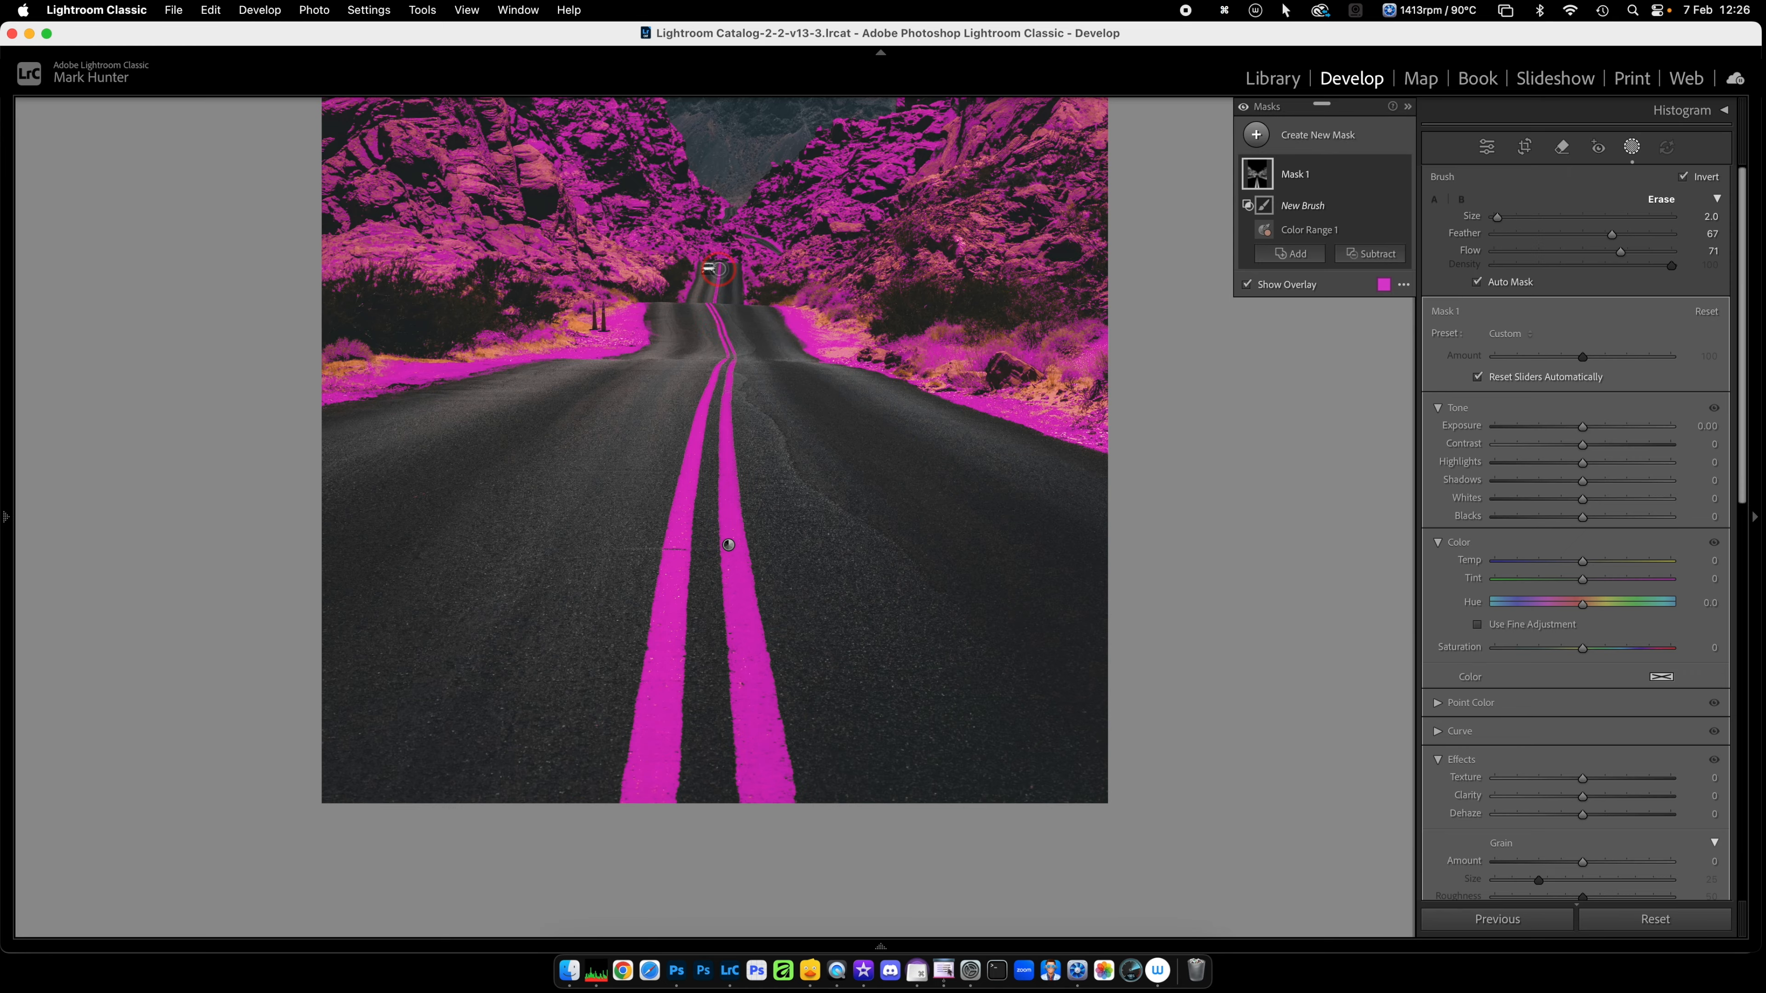
mouse_move(719, 267)
left_mouse_down()
mouse_move(728, 386)
mouse_move(721, 270)
mouse_move(709, 301)
left_mouse_up()
Step: Enlarge the brush to size 10, paint over the rest of both centre lines, and undo the stroke on the roadside sand
key("bracketright")
key("bracketright")
key("bracketright")
key("bracketright")
key("bracketright")
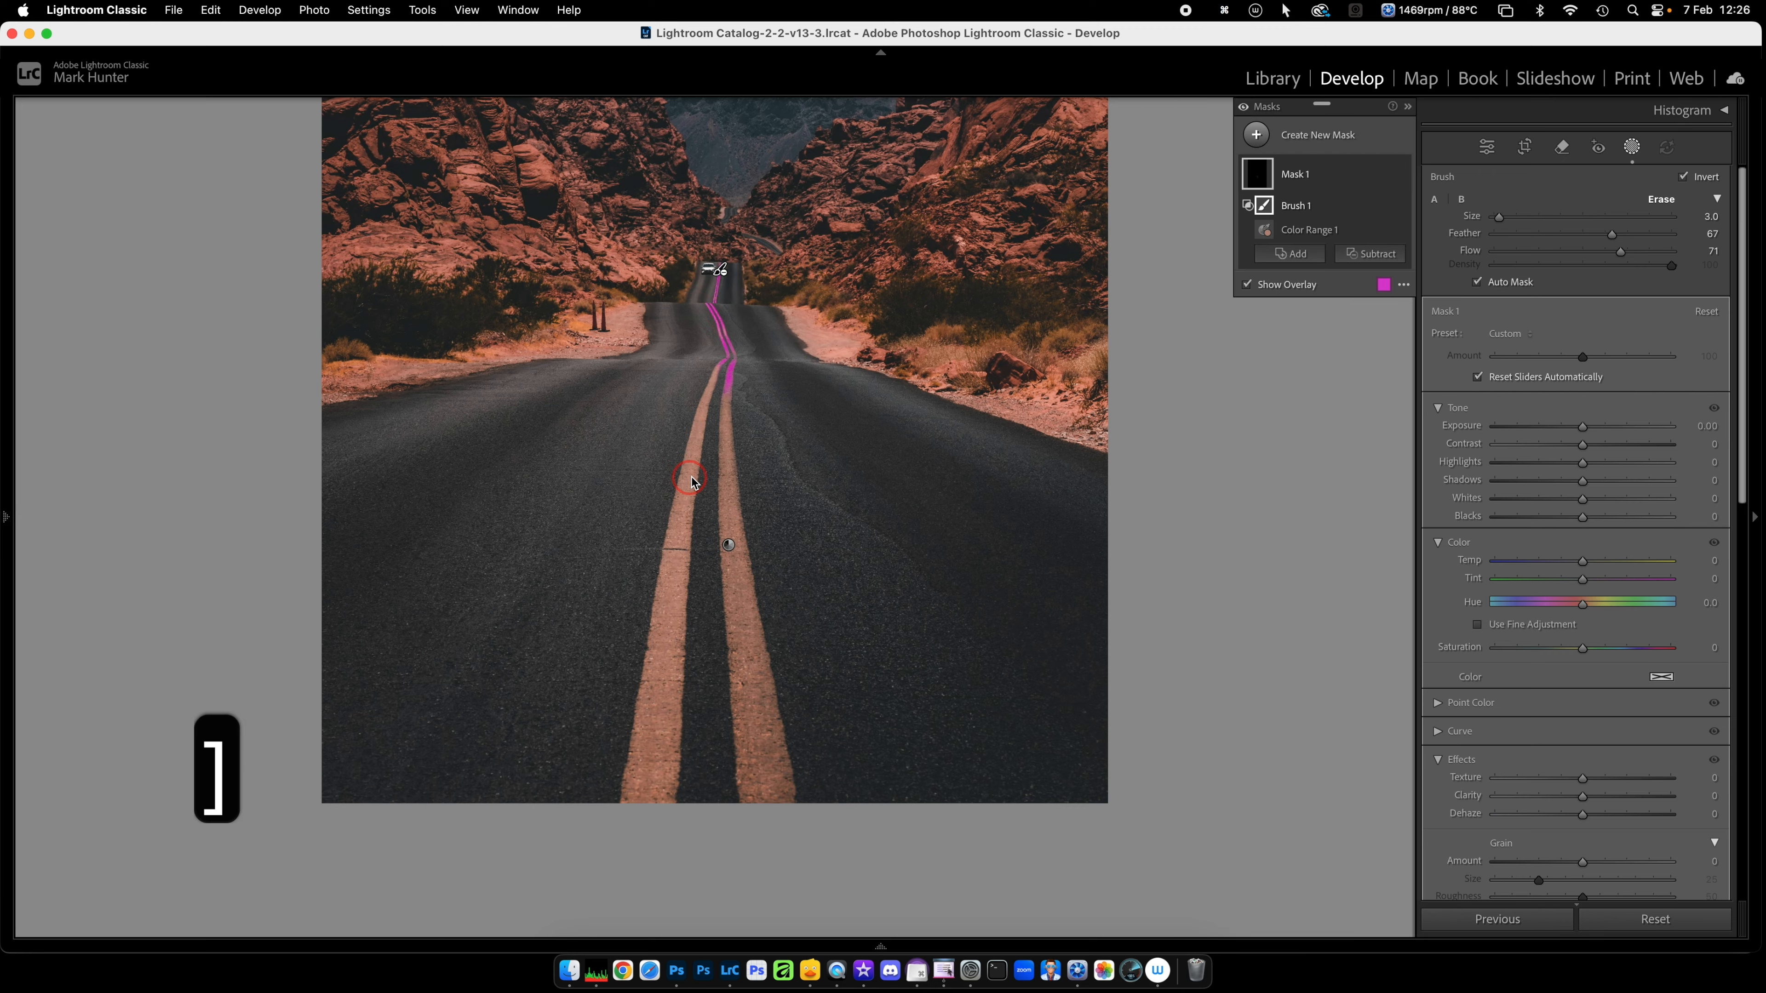
key("bracketright")
key("bracketright")
key("bracketright")
mouse_move(711, 363)
left_mouse_down()
mouse_move(658, 742)
mouse_move(648, 704)
mouse_move(695, 452)
mouse_move(671, 396)
mouse_move(831, 778)
left_mouse_up()
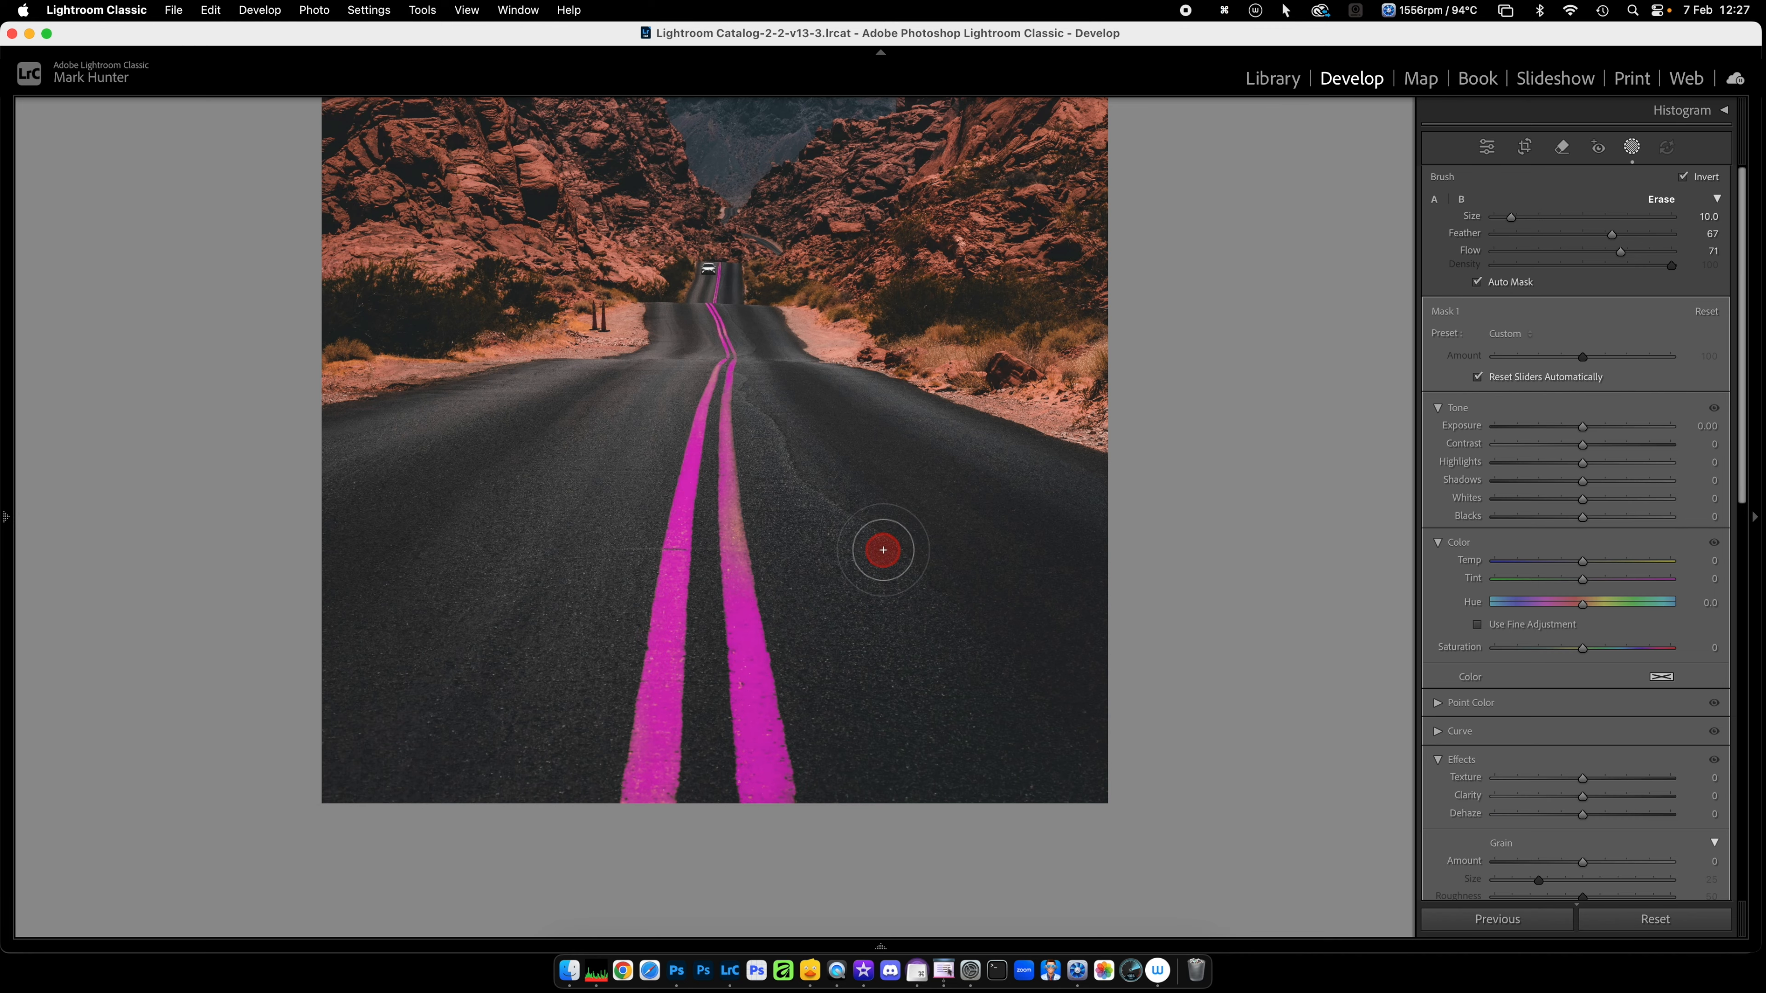
left_click_drag(729, 423, 729, 579)
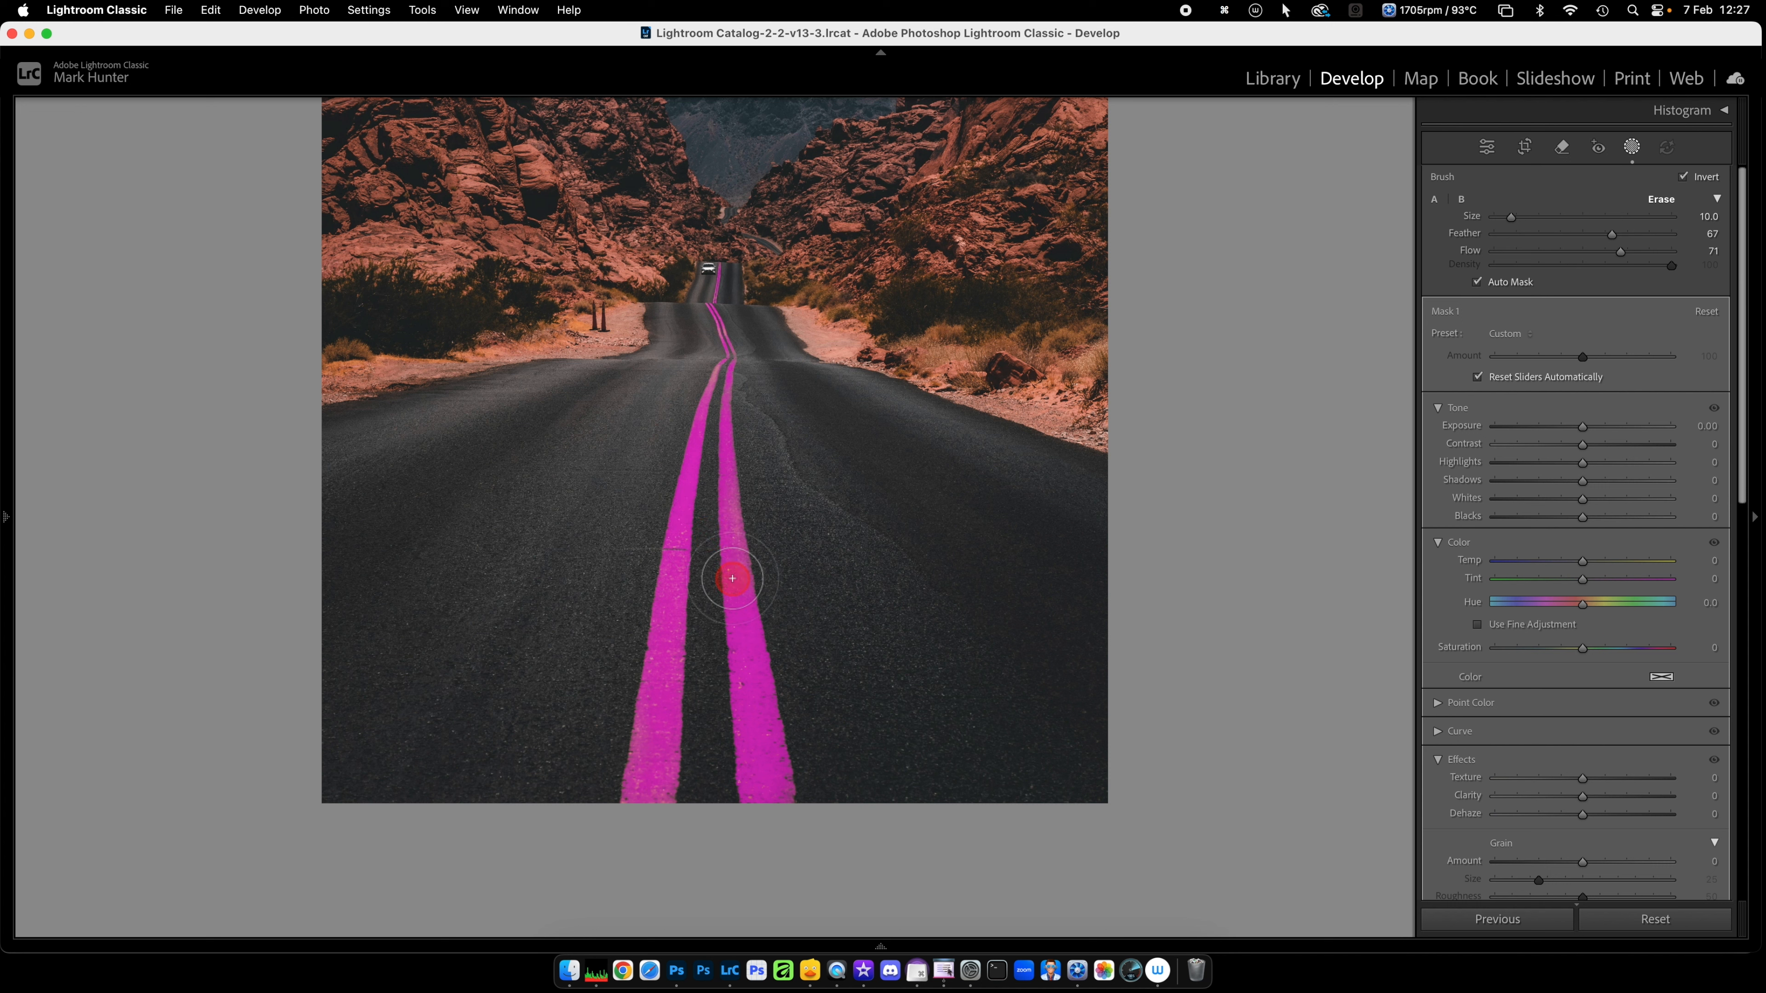
mouse_move(743, 508)
left_mouse_down()
mouse_move(683, 503)
mouse_move(671, 570)
left_mouse_up()
mouse_move(933, 388)
left_mouse_down()
mouse_move(1014, 413)
mouse_move(906, 387)
mouse_move(1044, 414)
left_mouse_up()
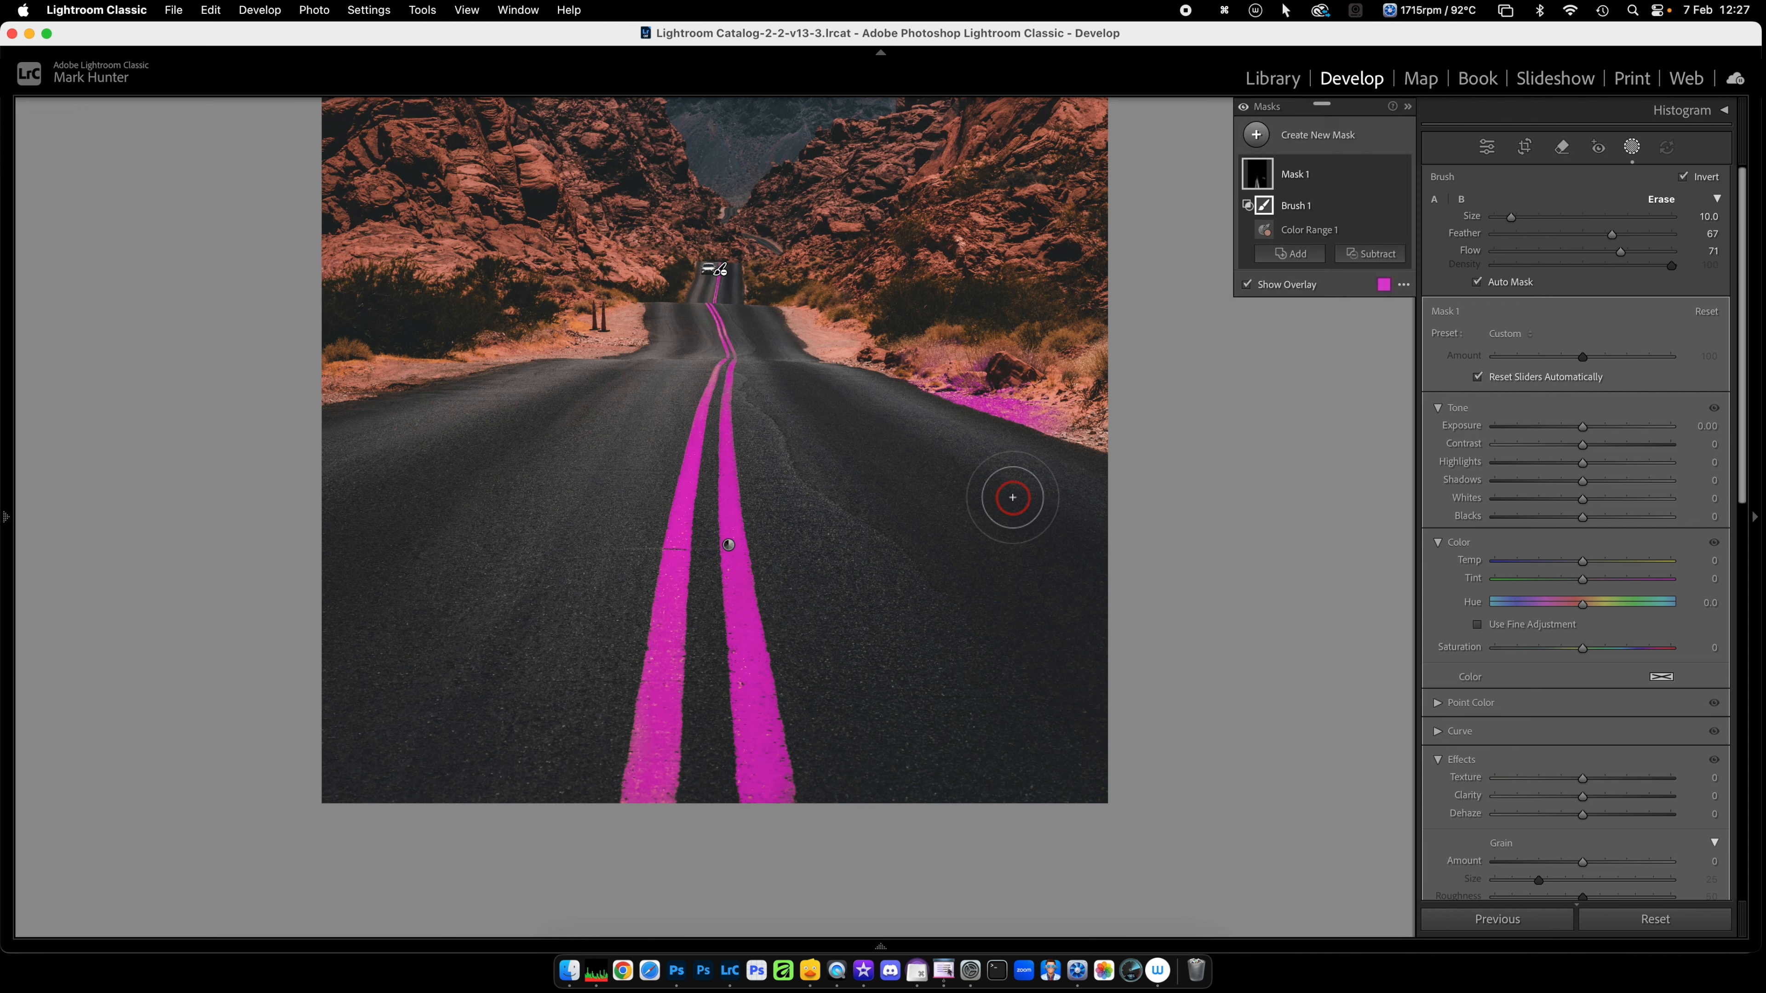
key("cmd+z")
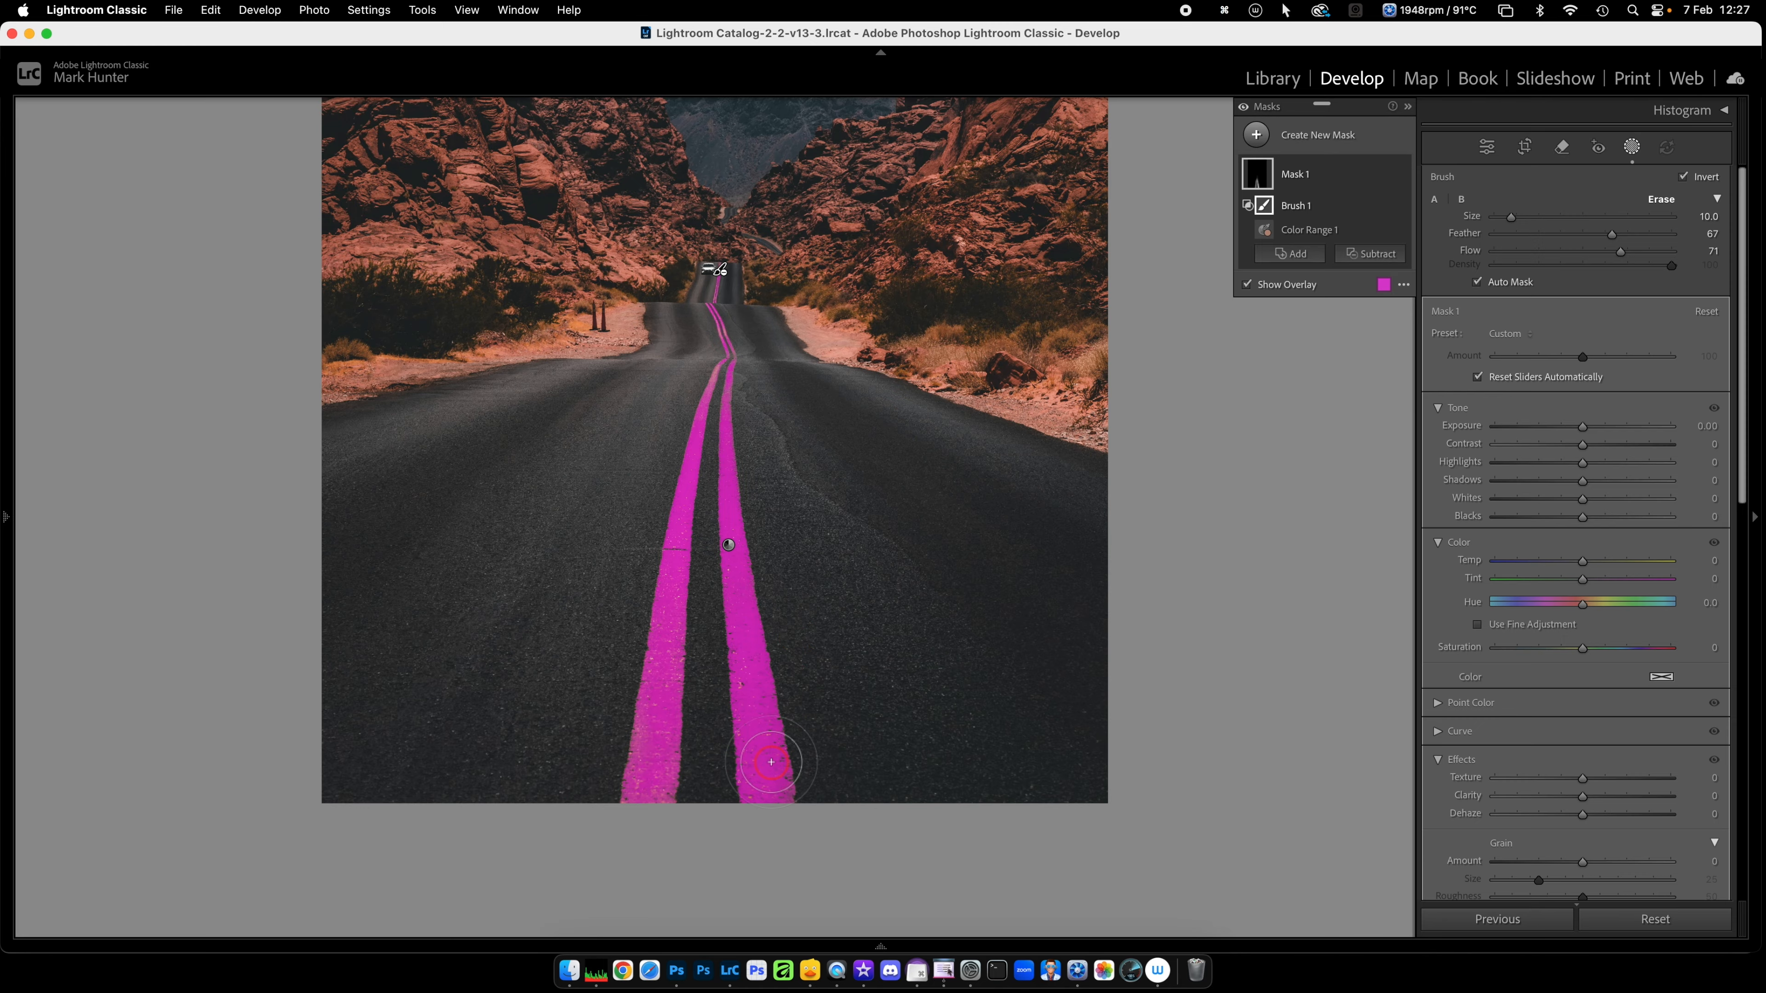
Step: Set the road line mask's exposure to 0.38, clarity to 49 and temperature to 29, ending with the whole photo in view
left_click(1583, 427)
left_click_drag(1583, 427, 1592, 427)
left_click_drag(1584, 797, 1627, 795)
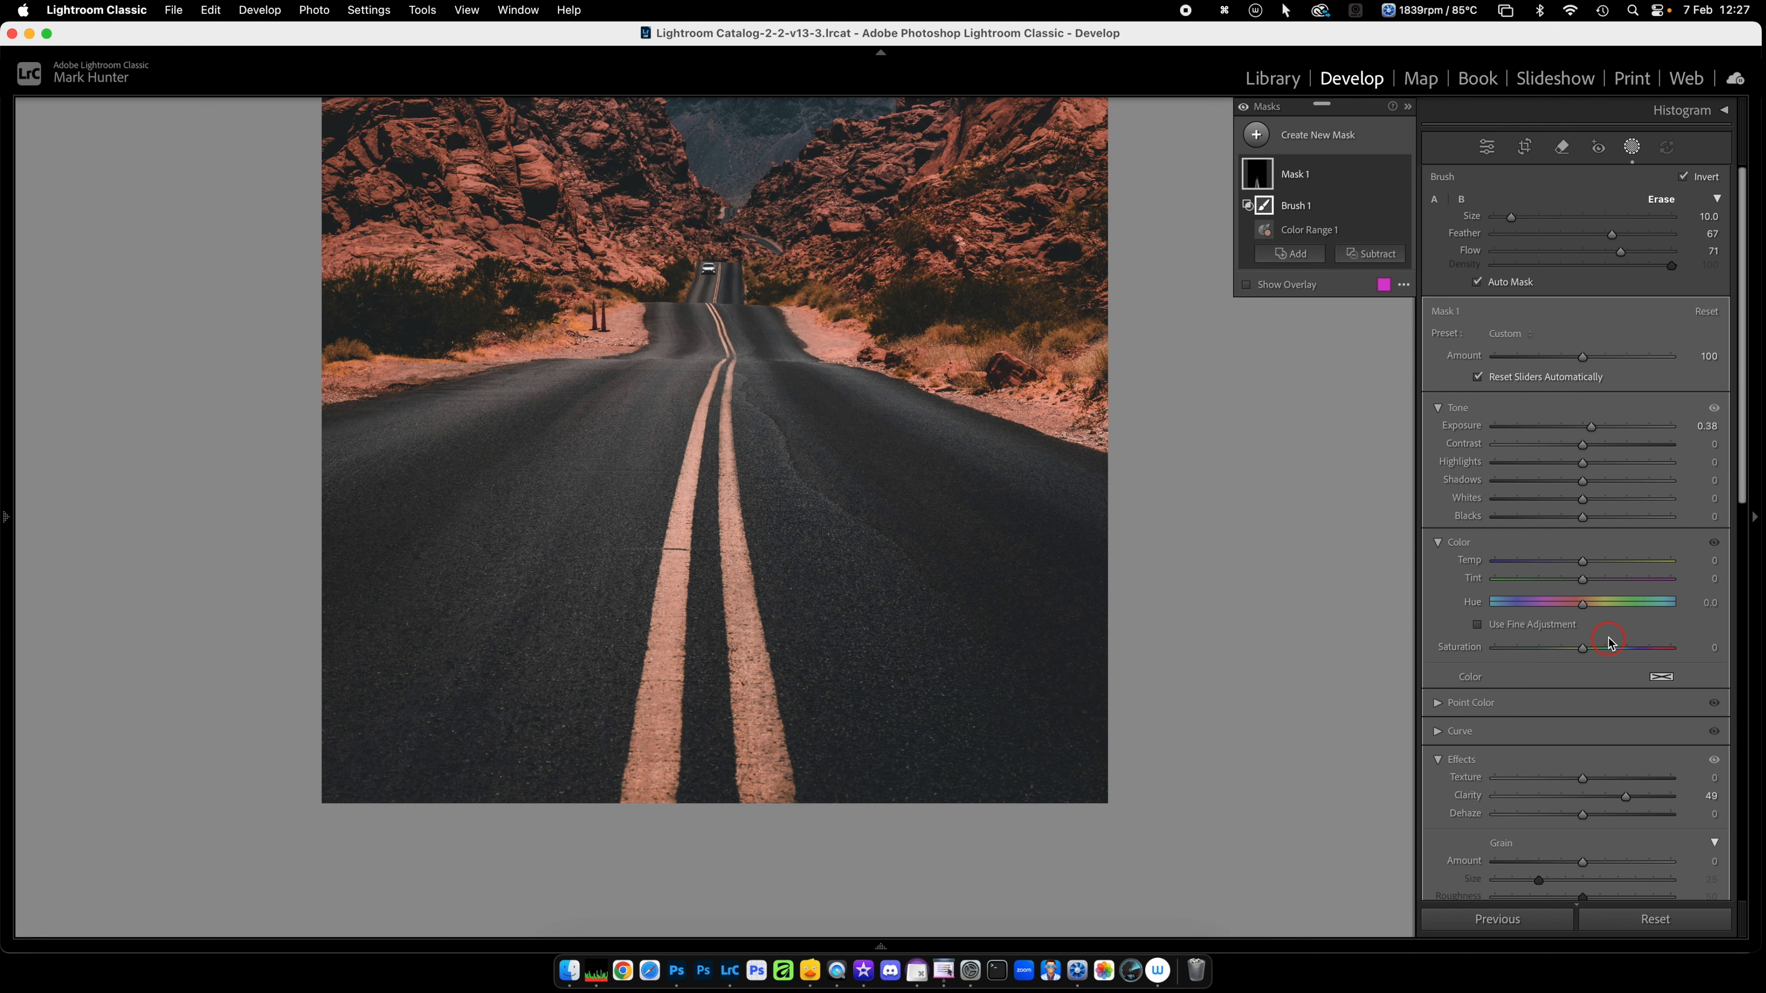
left_click_drag(1583, 565, 1607, 564)
key("z")
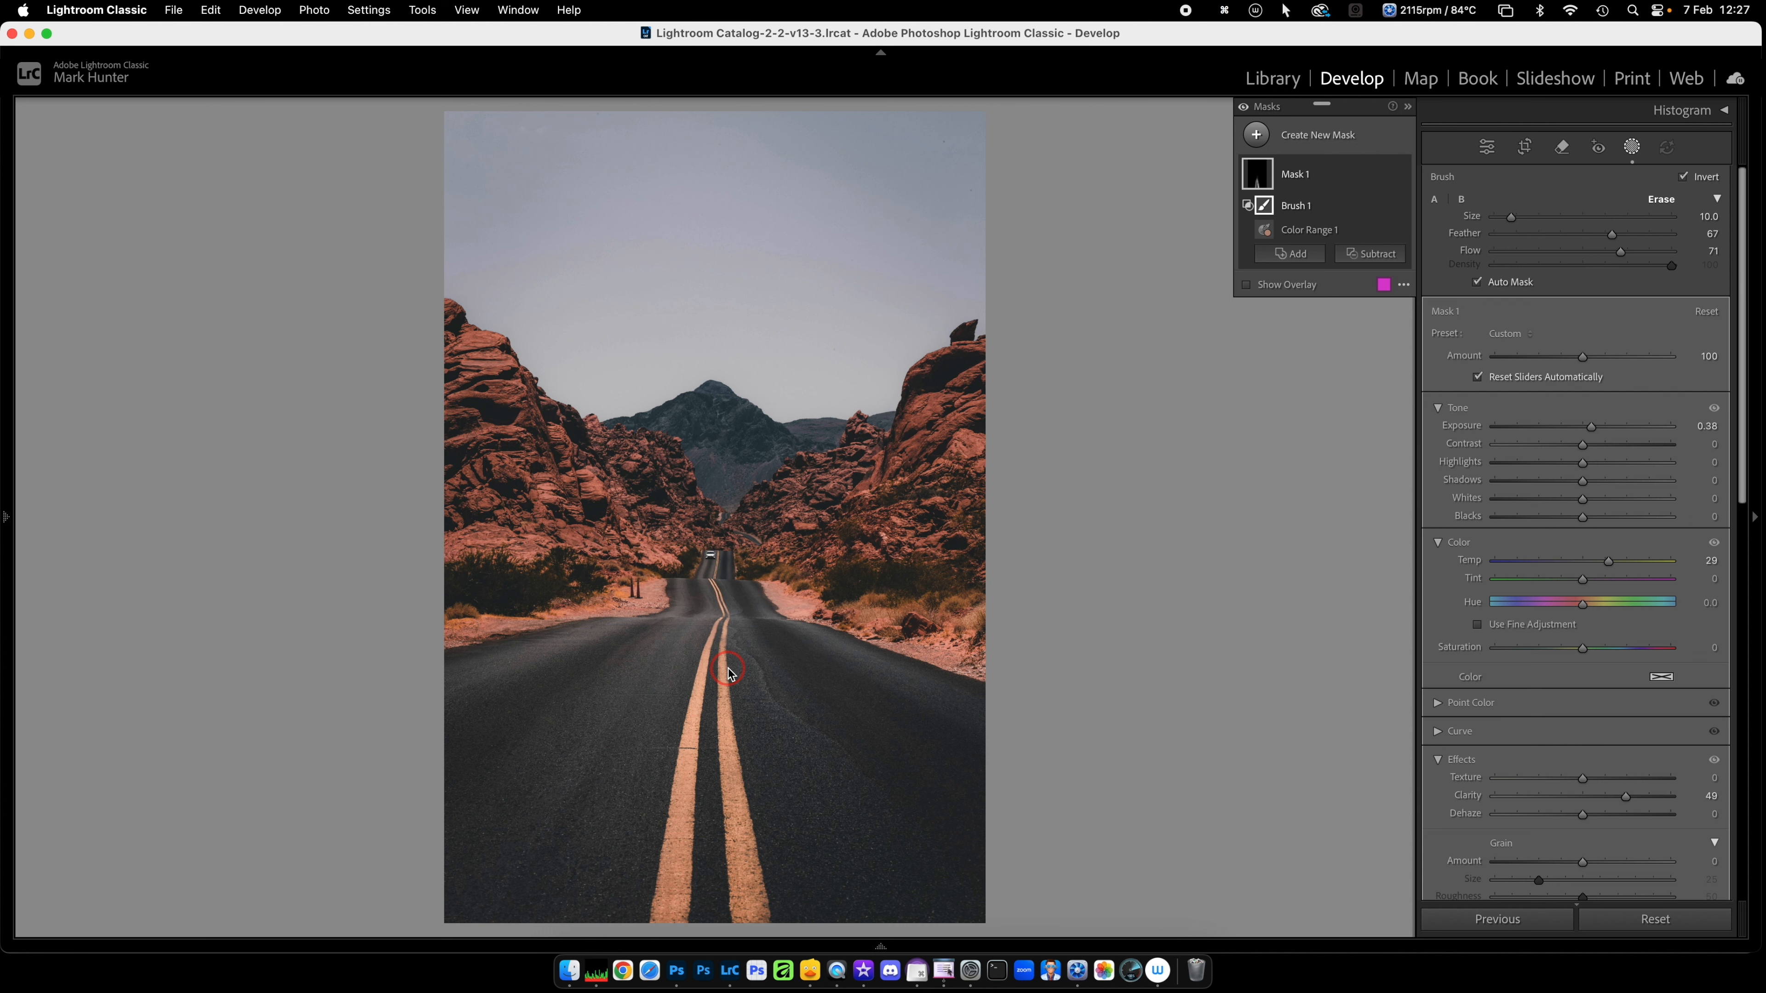
Step: Go to the next photo, of the woman in the autumn park, and set the post-crop vignetting amount to -10
key("Right")
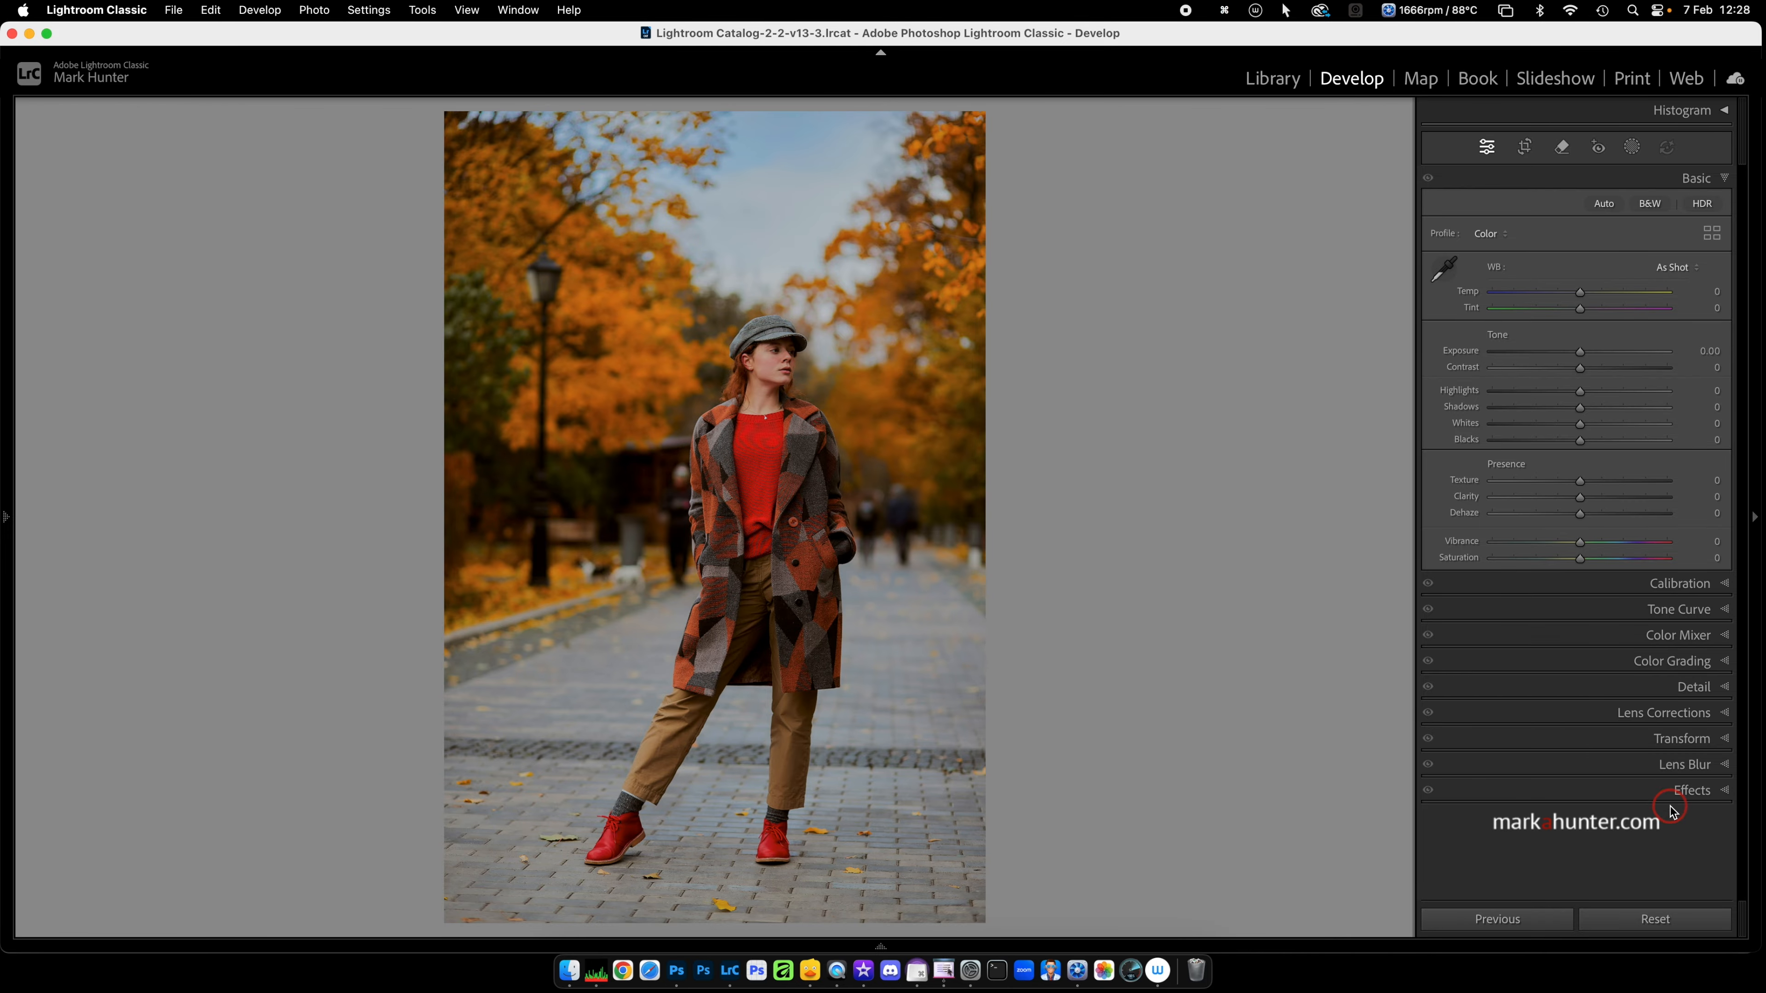
left_click(1727, 792)
left_click_drag(1580, 470, 1576, 473)
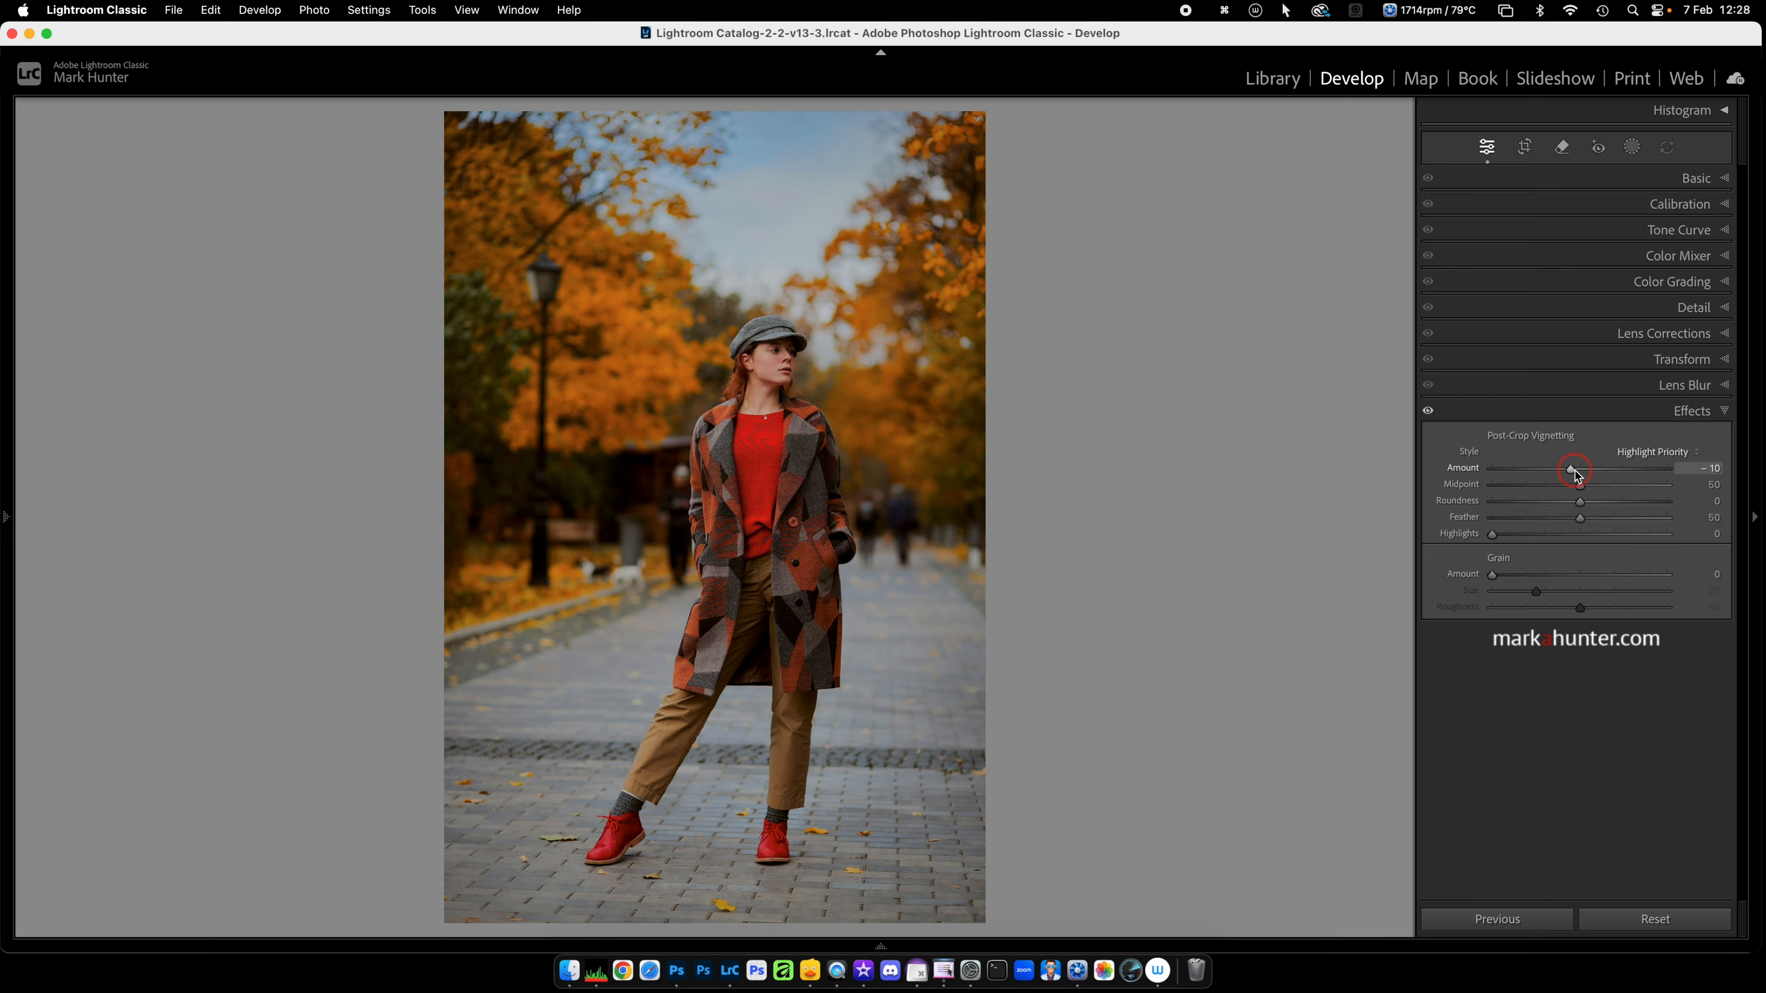
Step: Add a tall radial gradient mask and move it so that it is centred on the woman
key("m")
left_click_drag(675, 363, 877, 748)
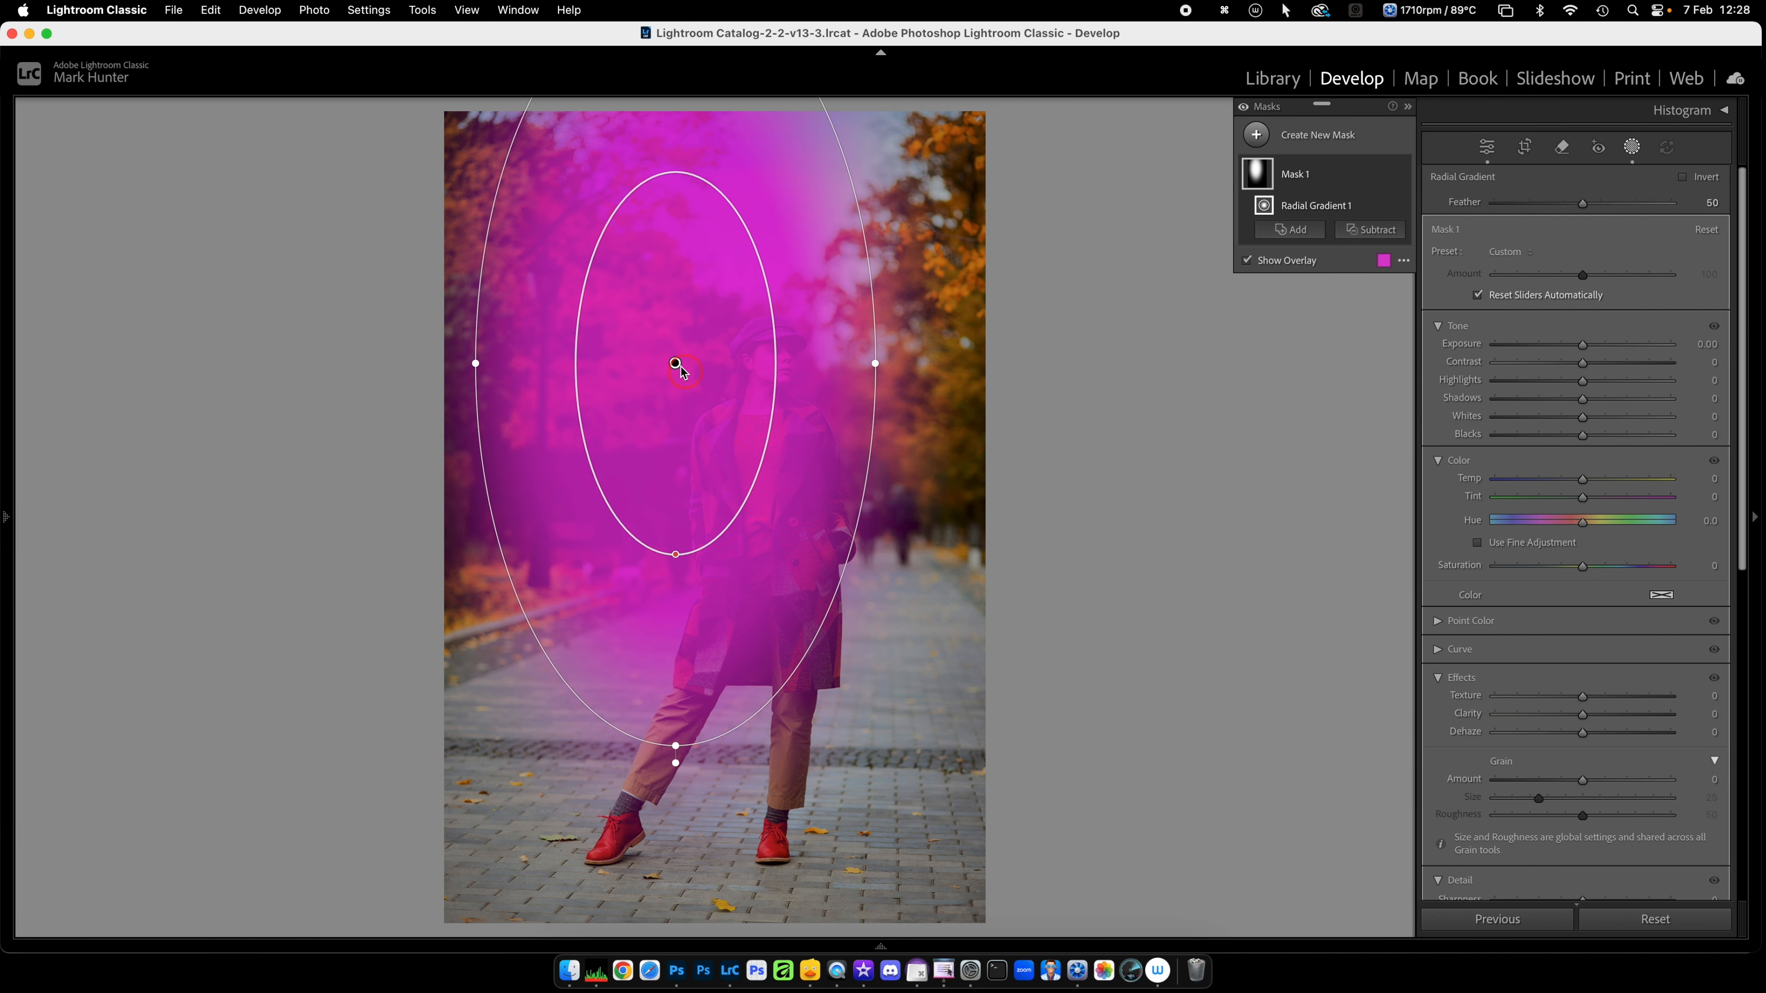
left_click_drag(686, 373, 764, 511)
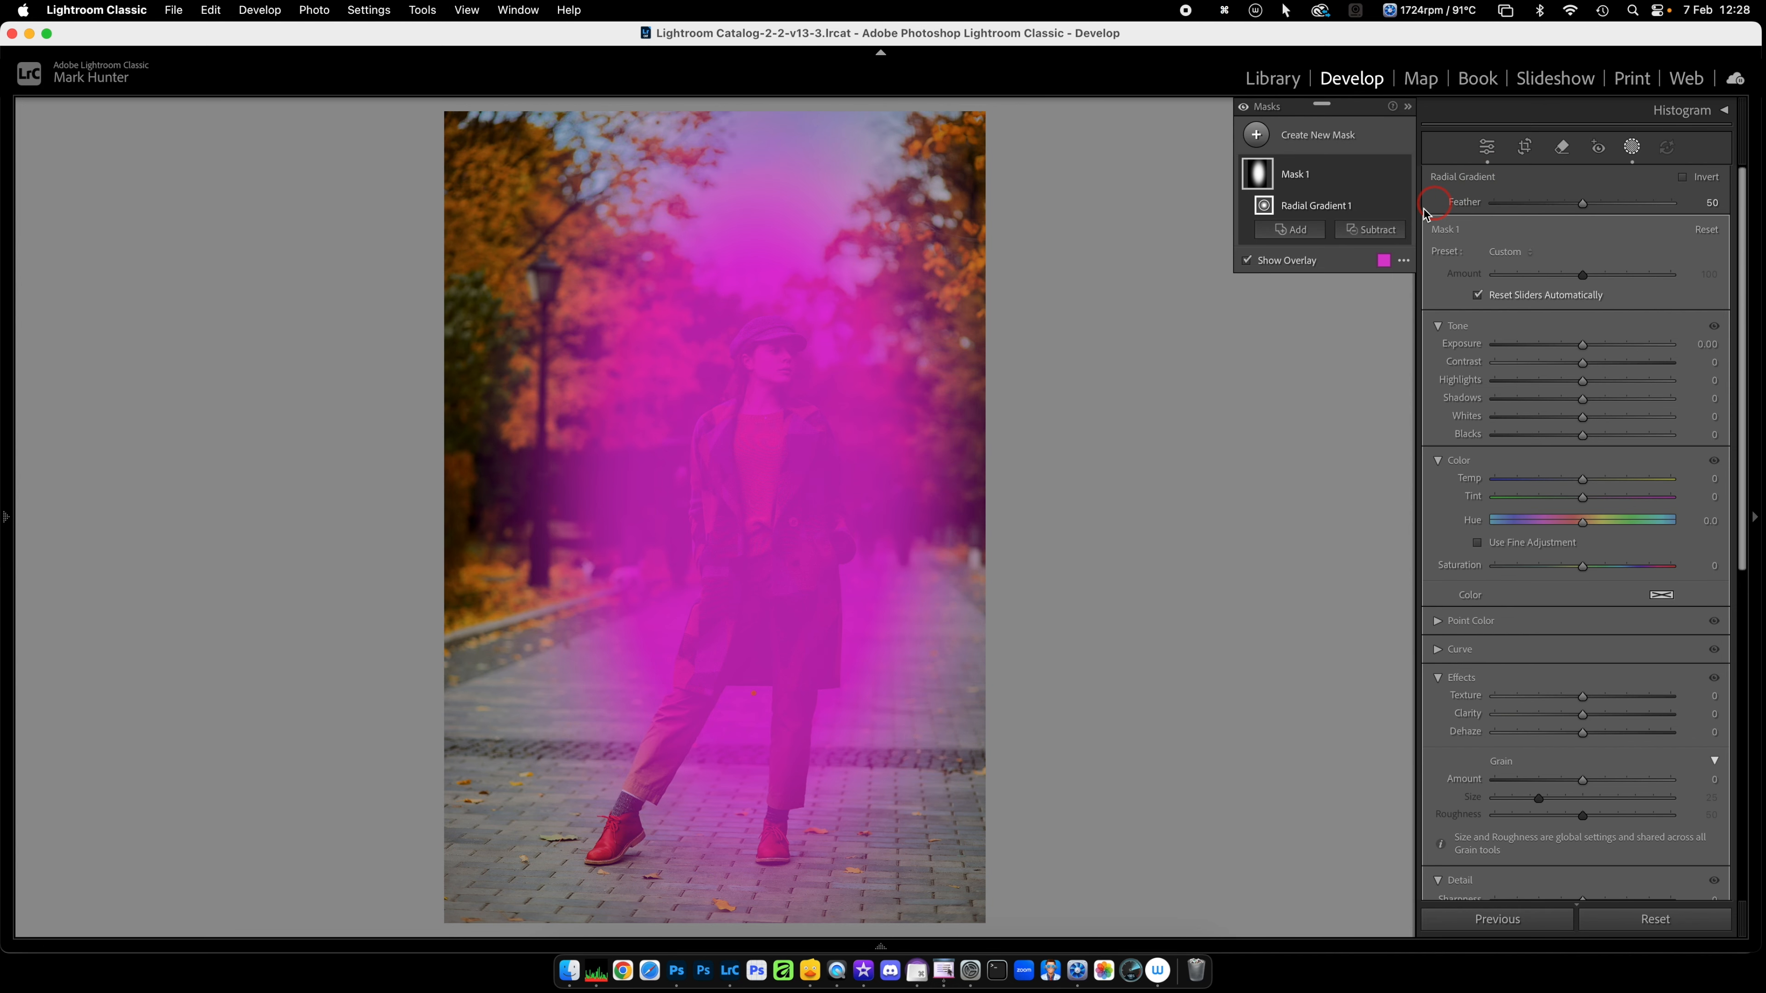
Step: Subtract the subject from the radial gradient mask and set the mask's exposure to 0.40
left_click(1371, 229)
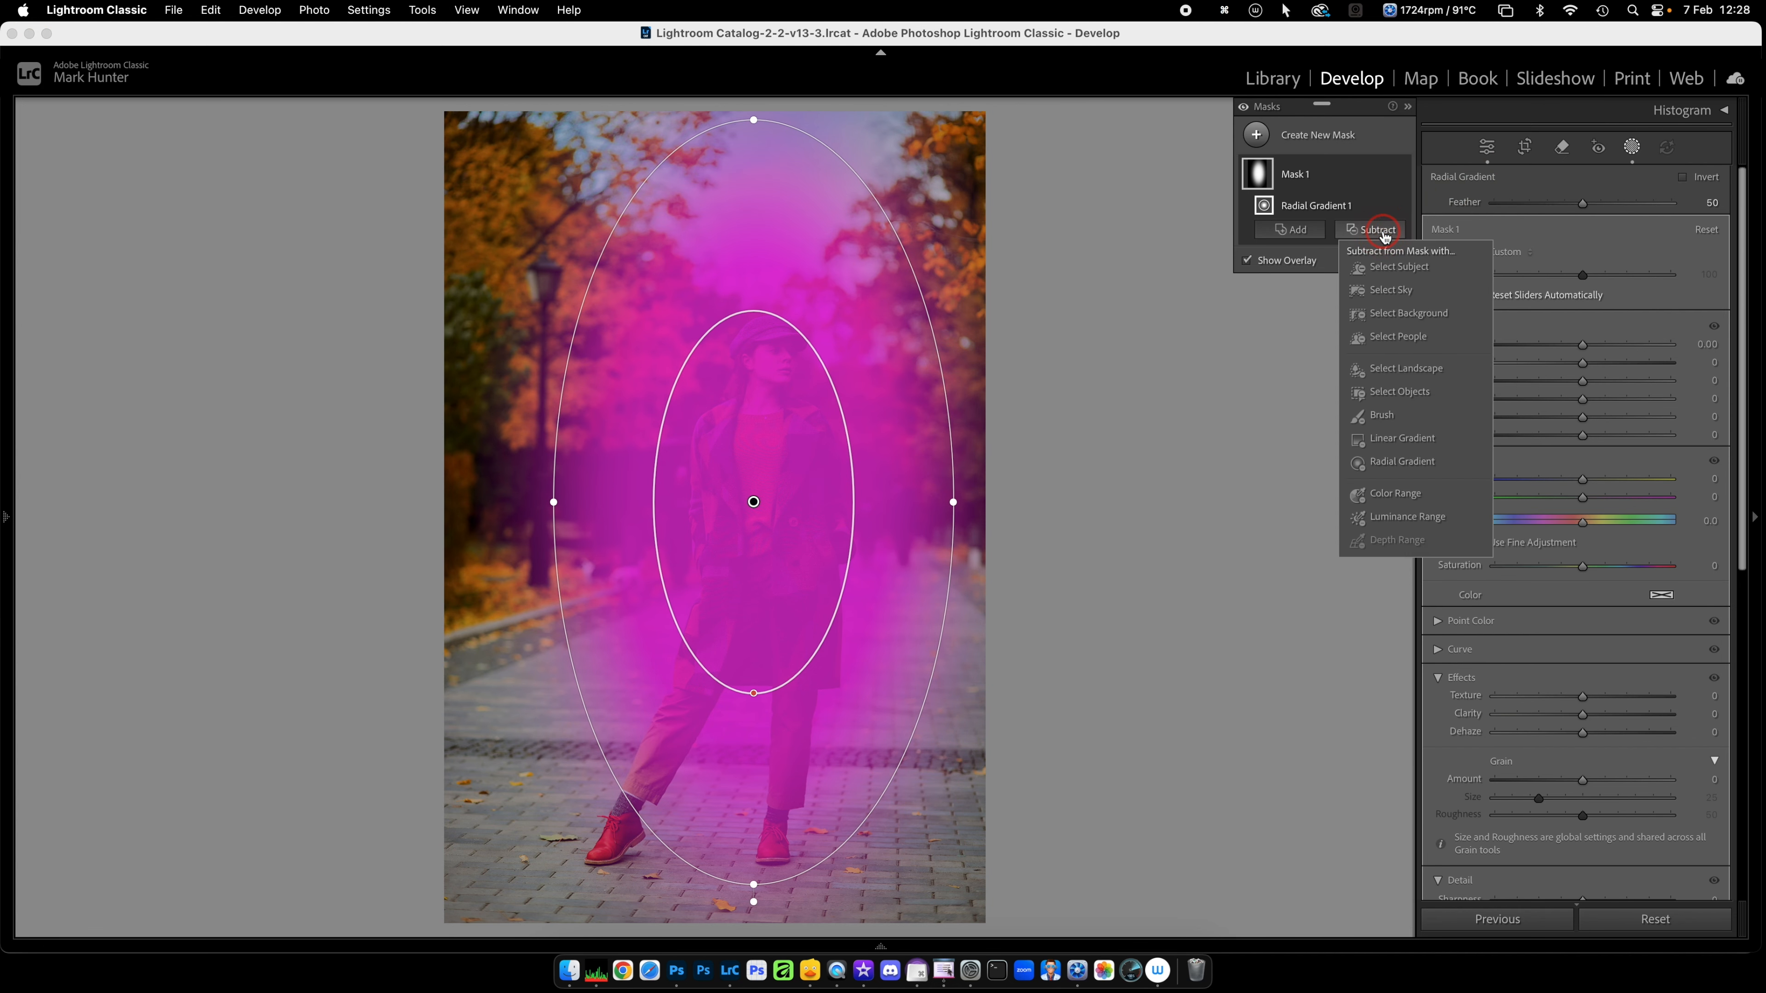
left_click(1398, 275)
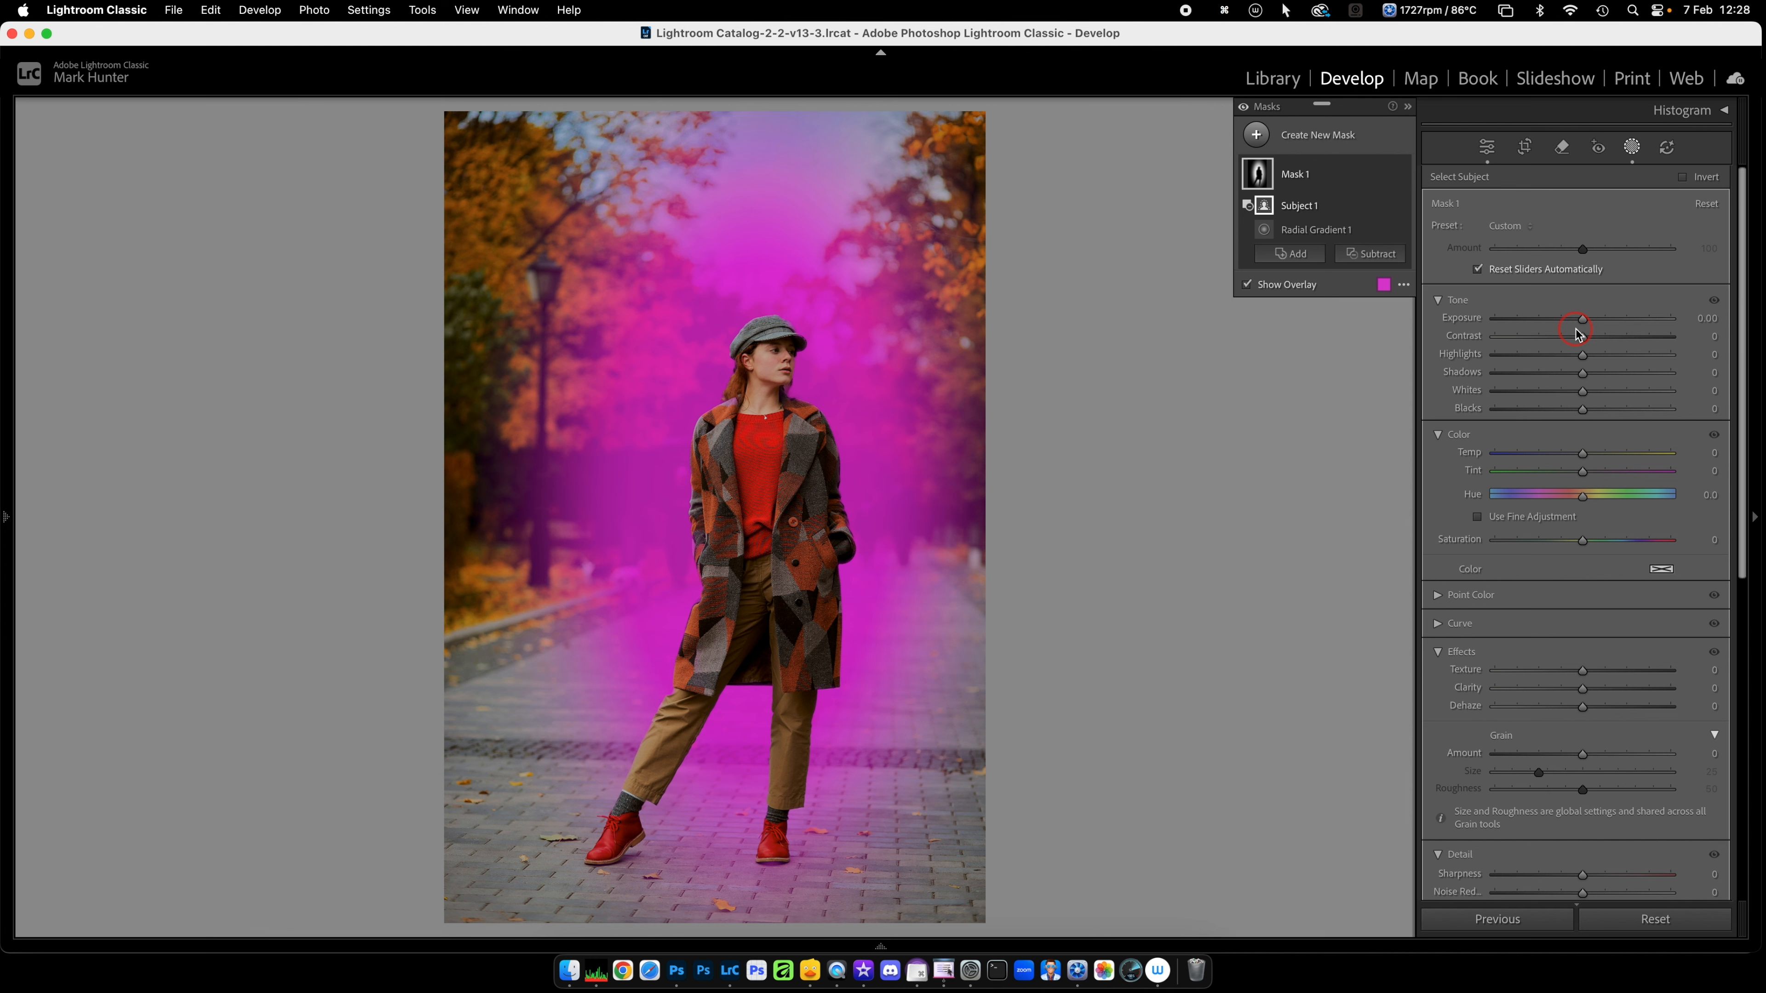
left_click_drag(1581, 319, 1592, 319)
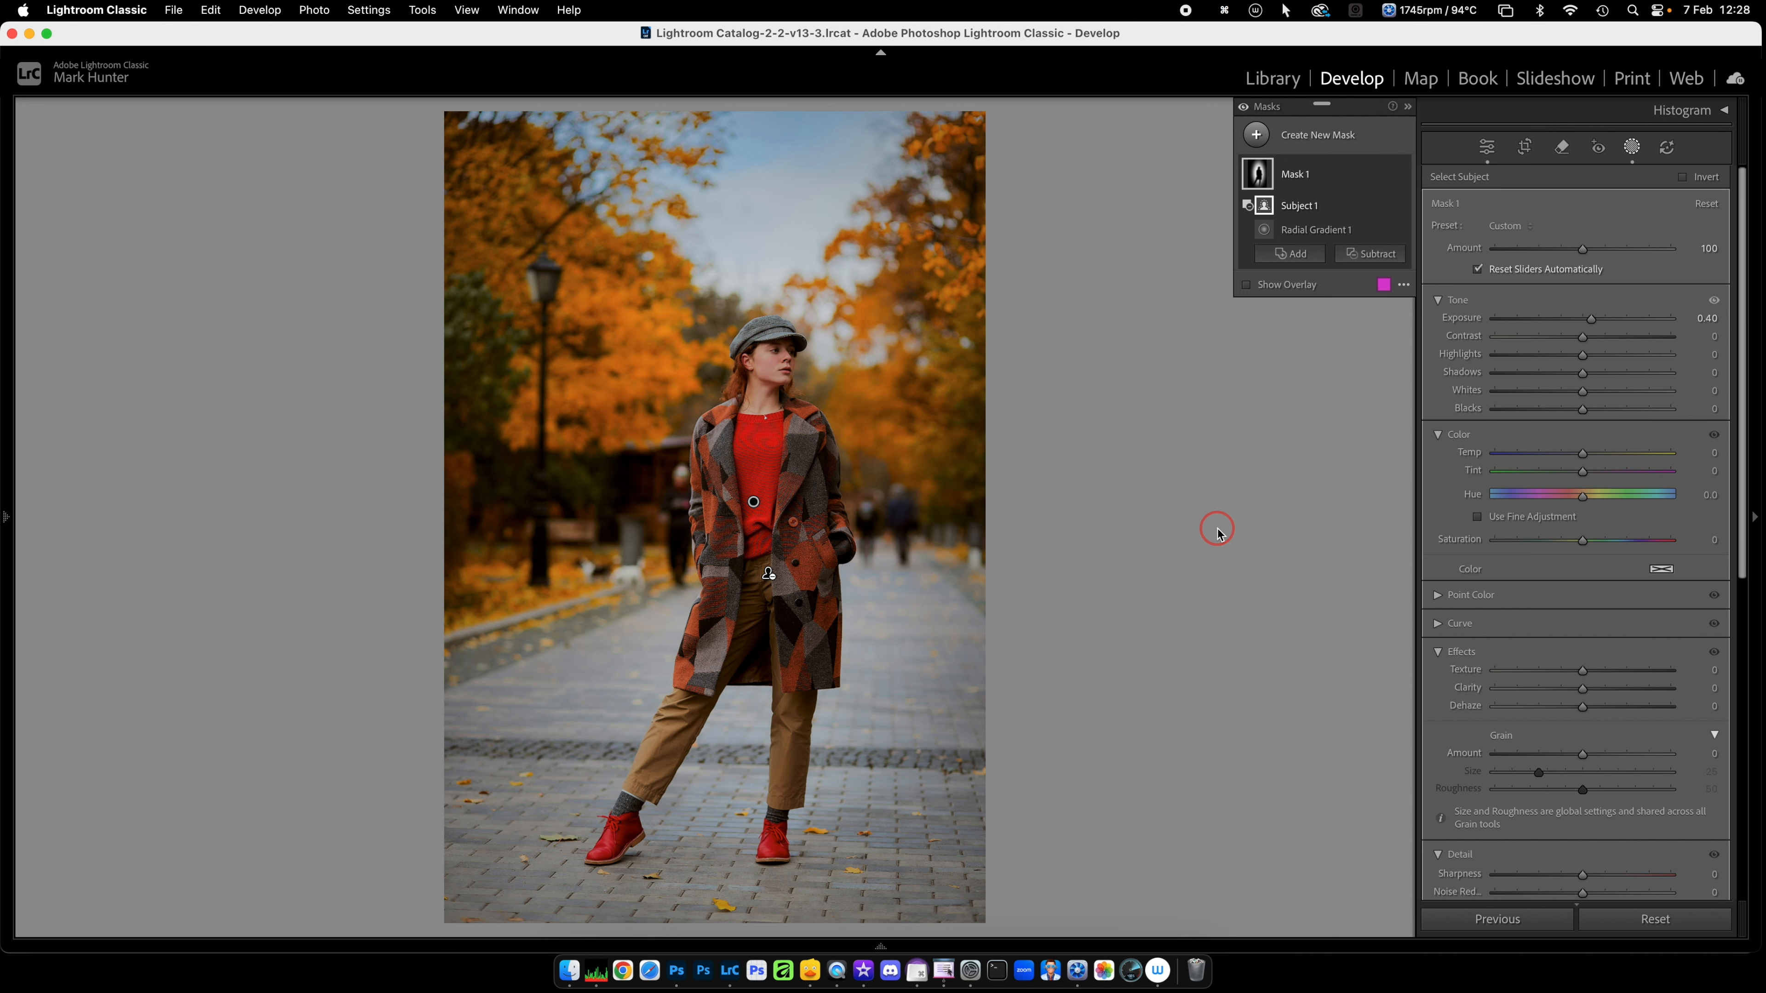
Step: Crop away some of the area above the woman's head
left_click(1524, 148)
left_click_drag(707, 115, 706, 164)
key("Return")
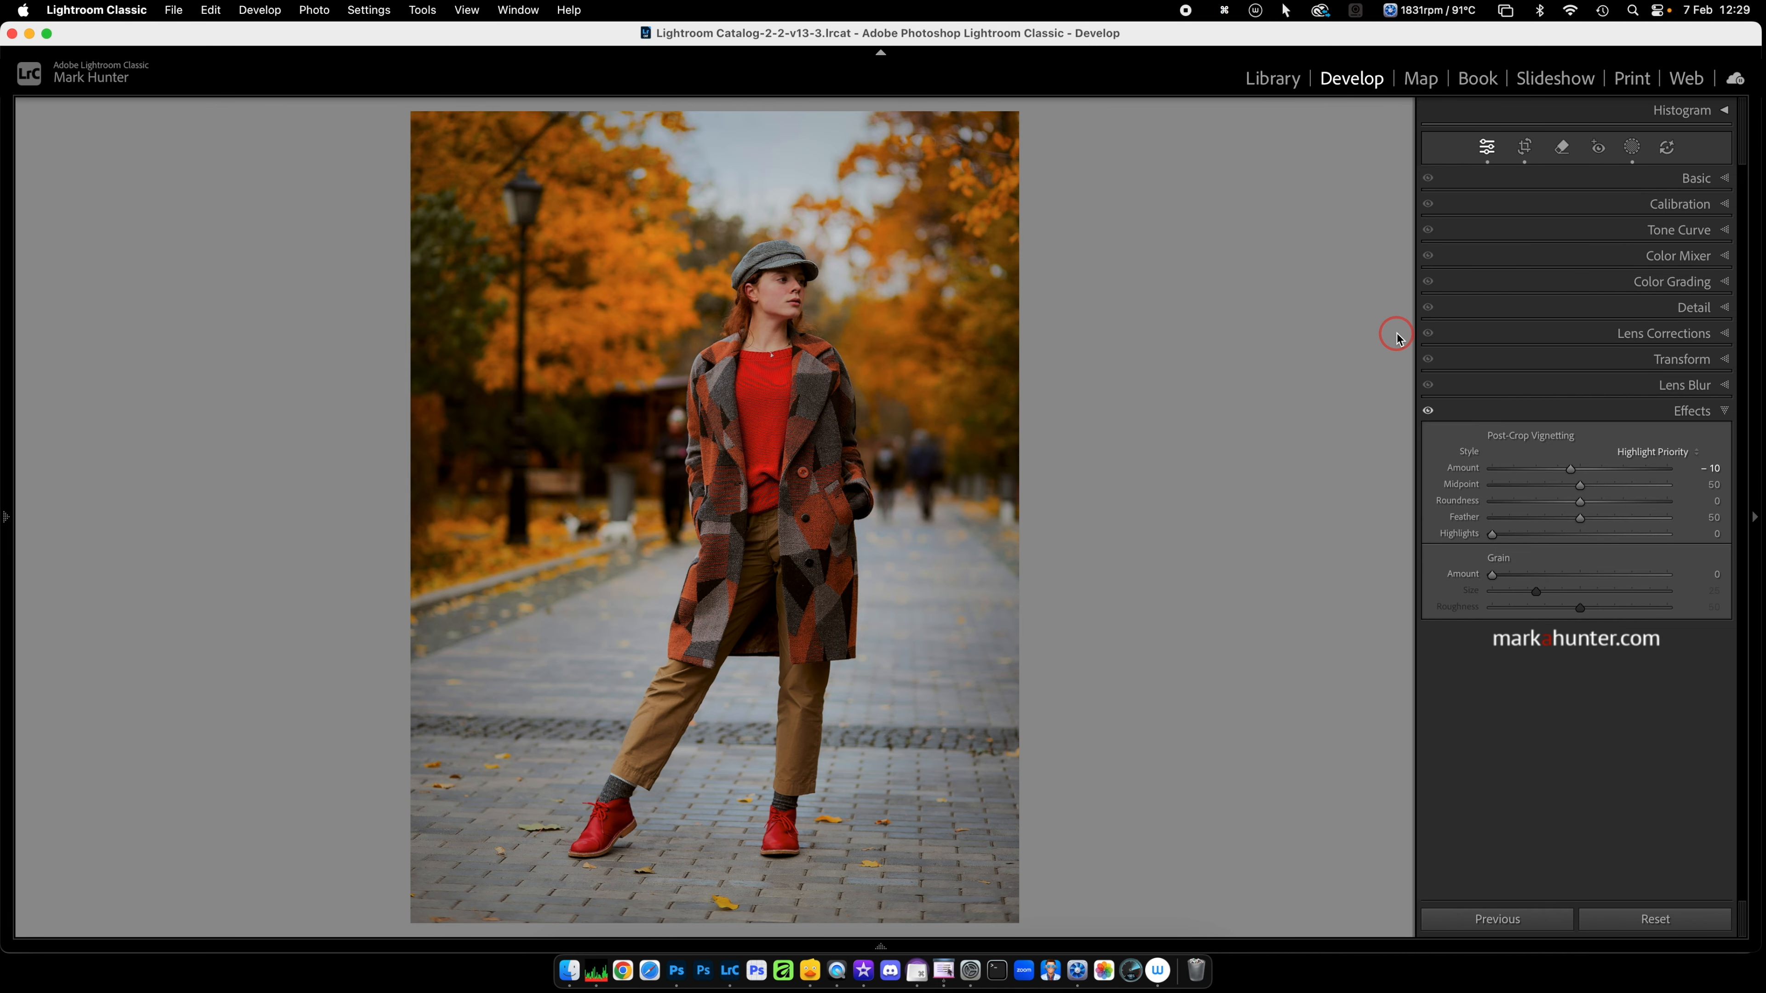
Step: Create a landscape mask covering only the vegetation and hide the mask overlay
left_click(1639, 154)
left_click(1259, 136)
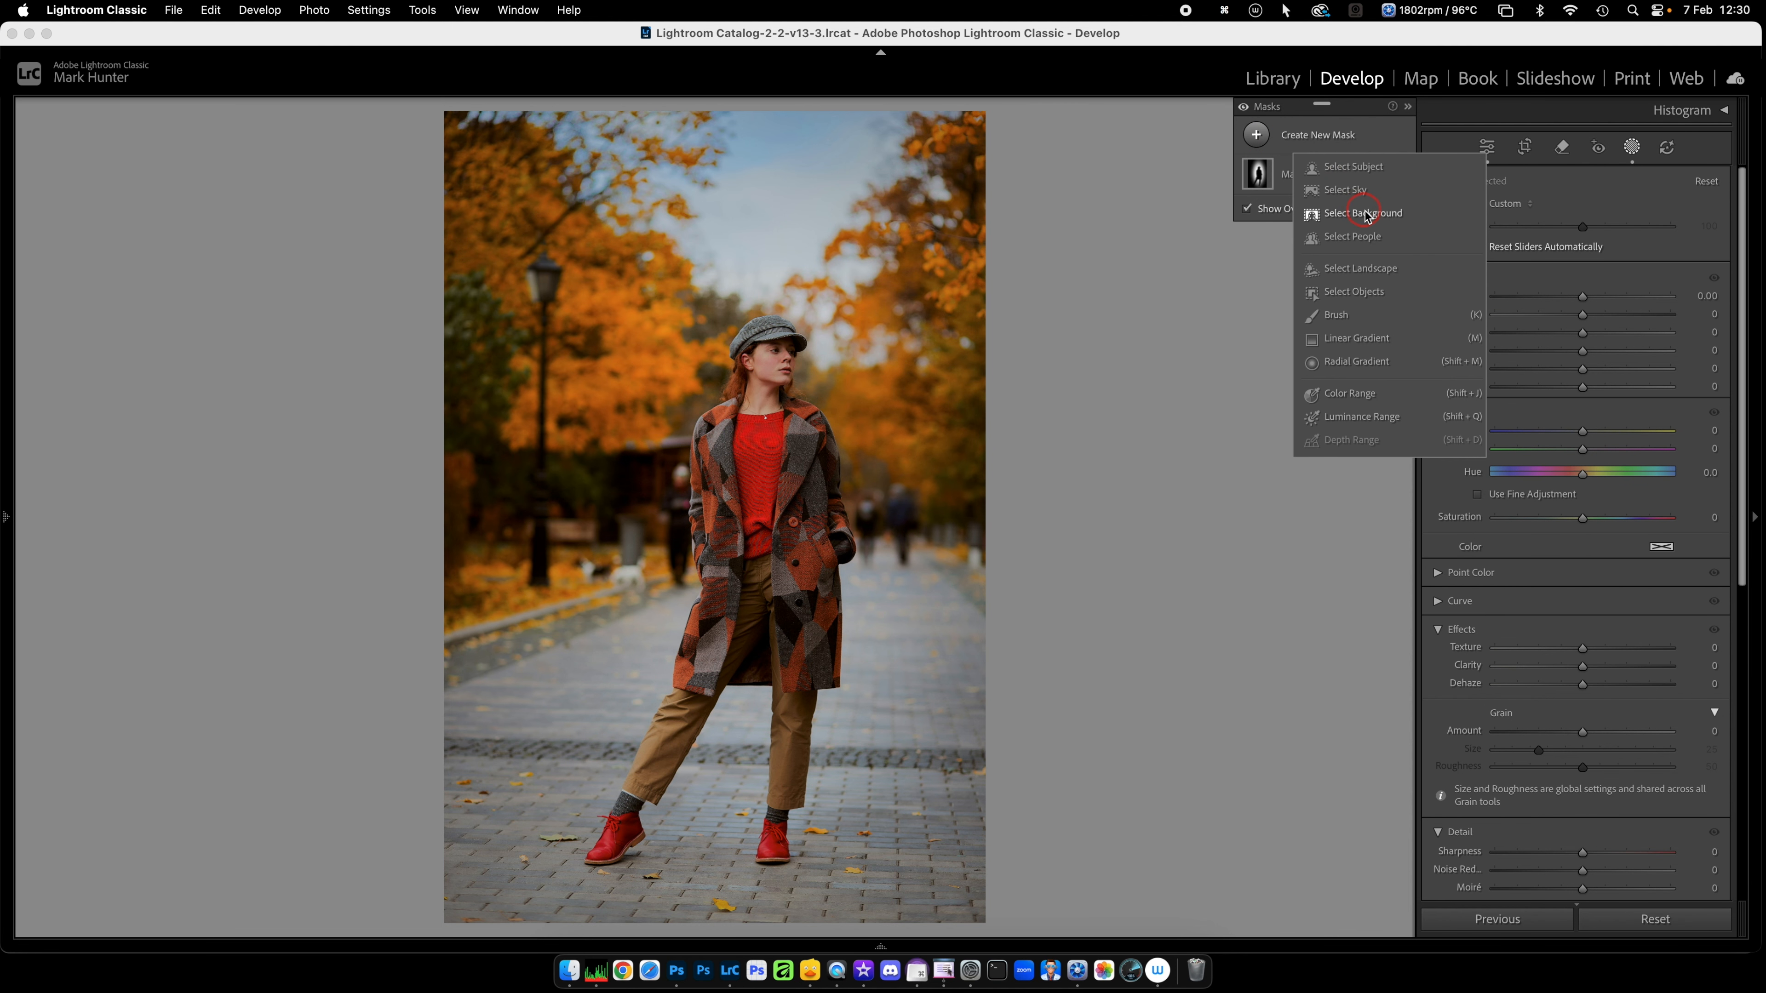
left_click(1373, 269)
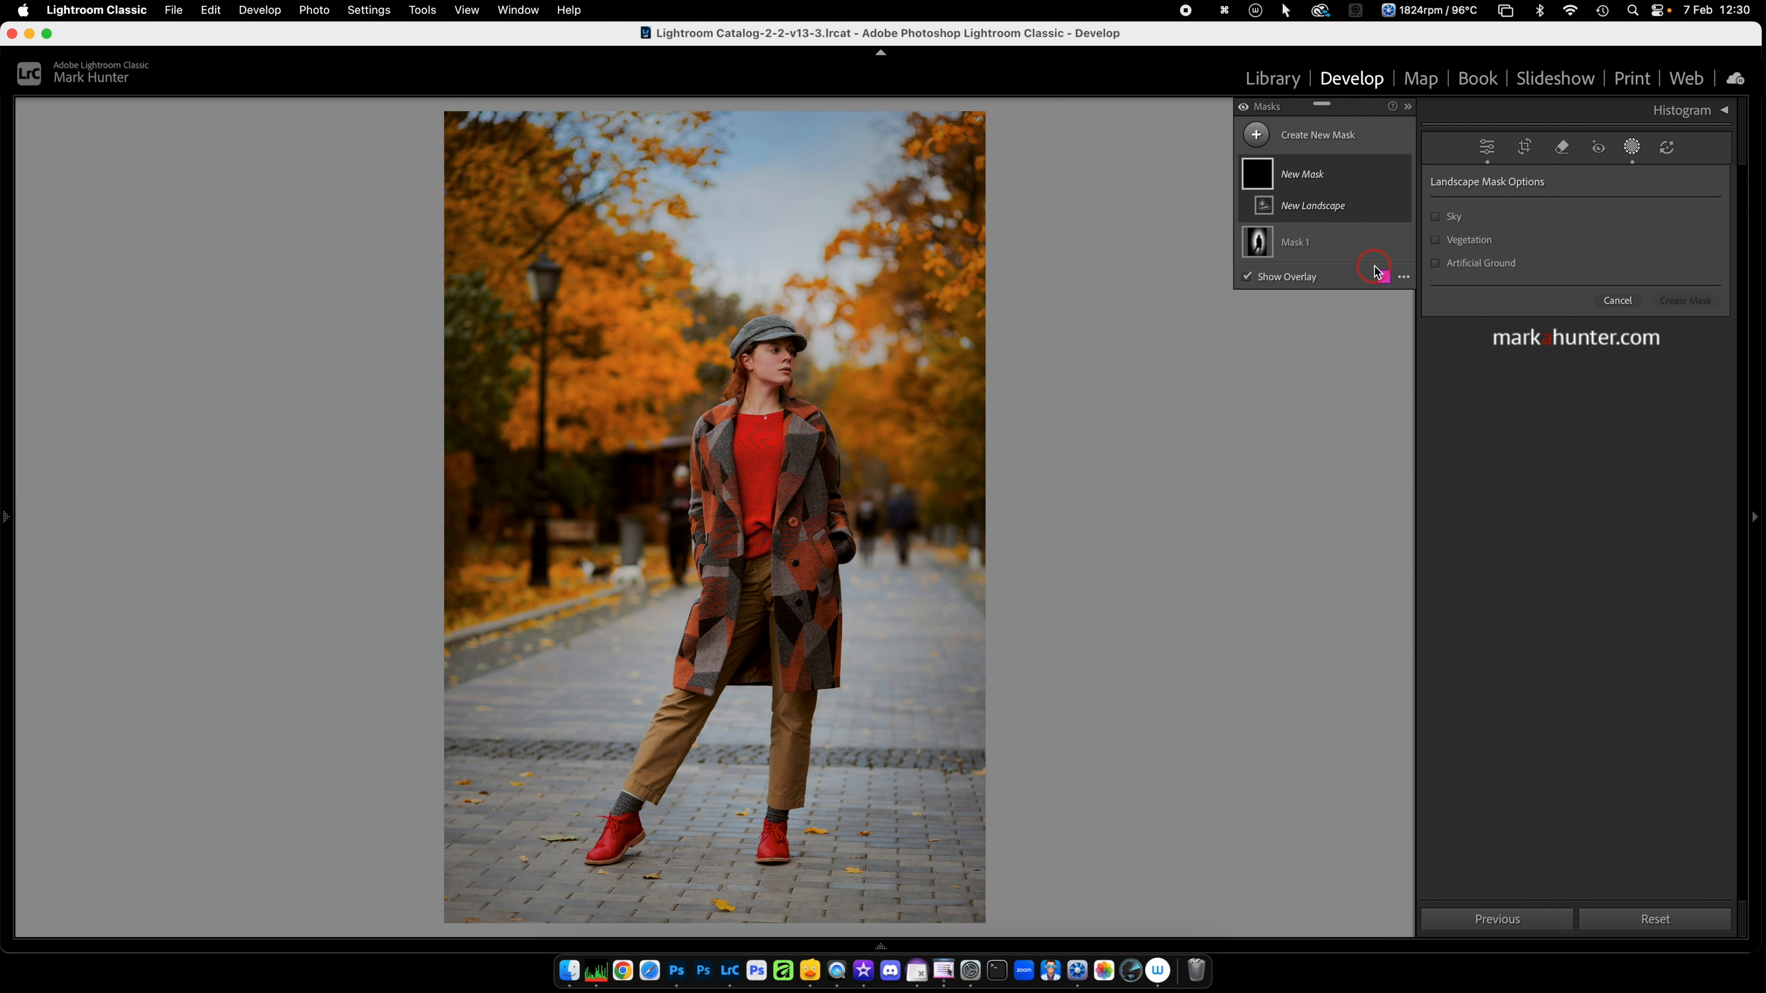
left_click(1436, 239)
left_click(1658, 305)
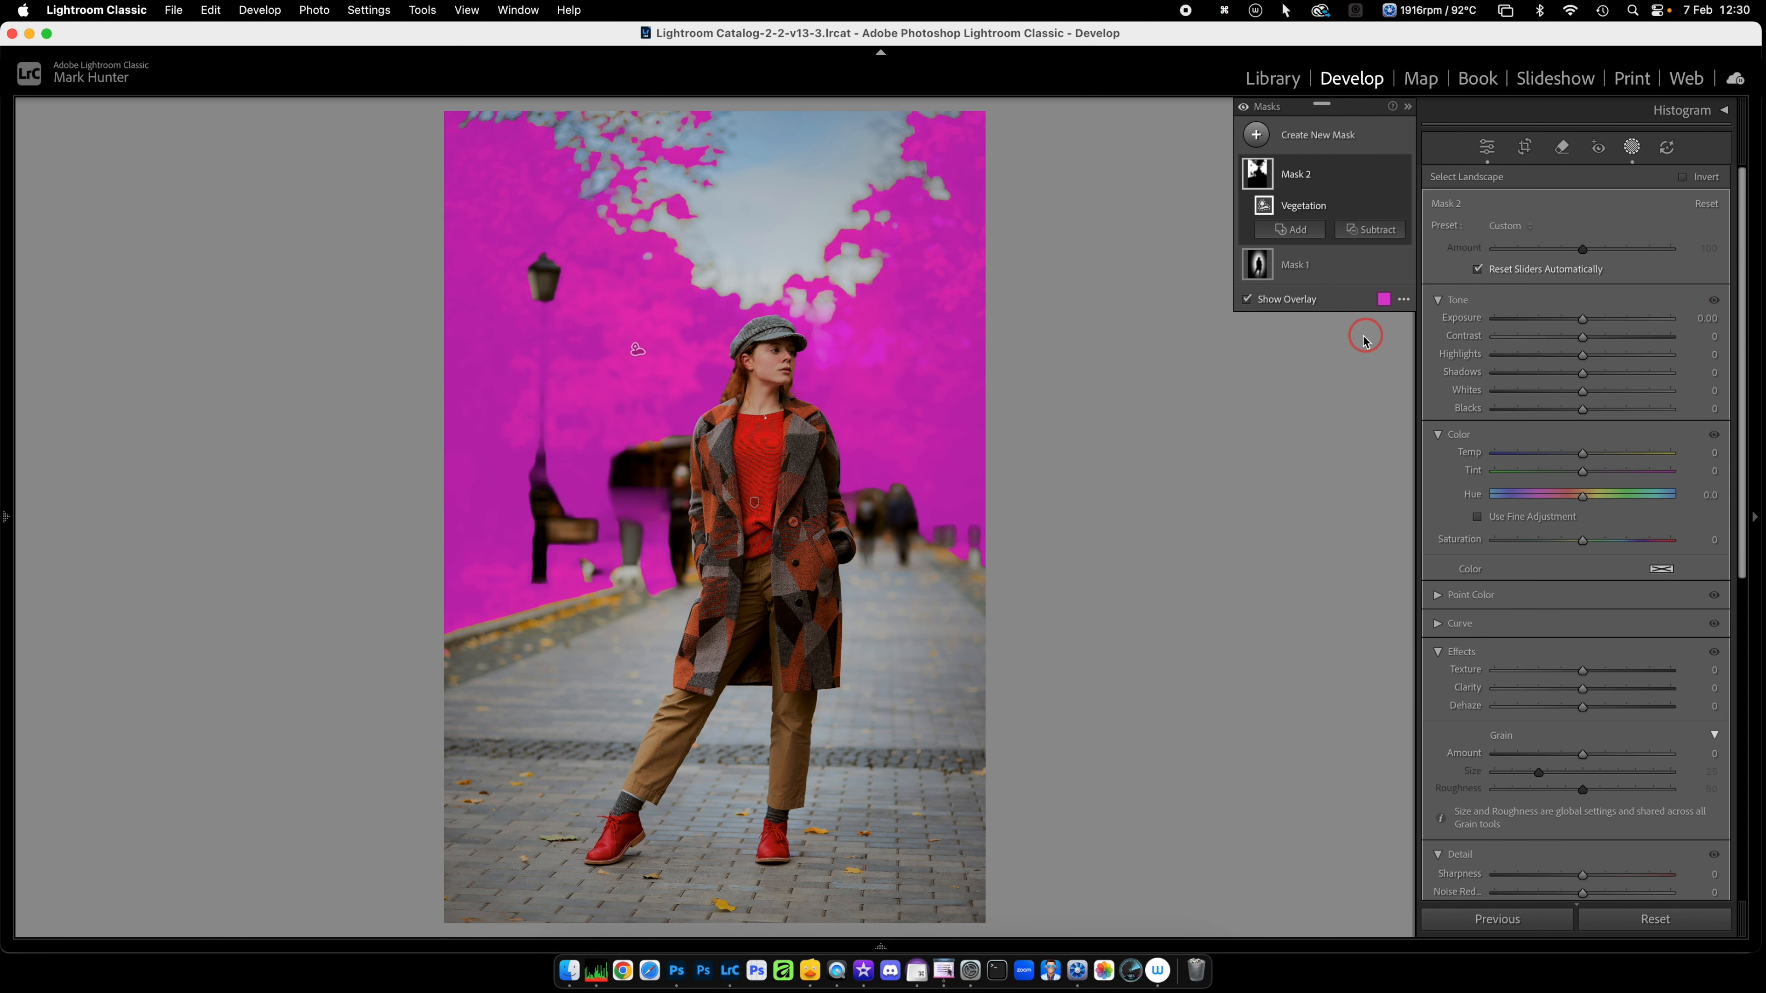
left_click(1246, 300)
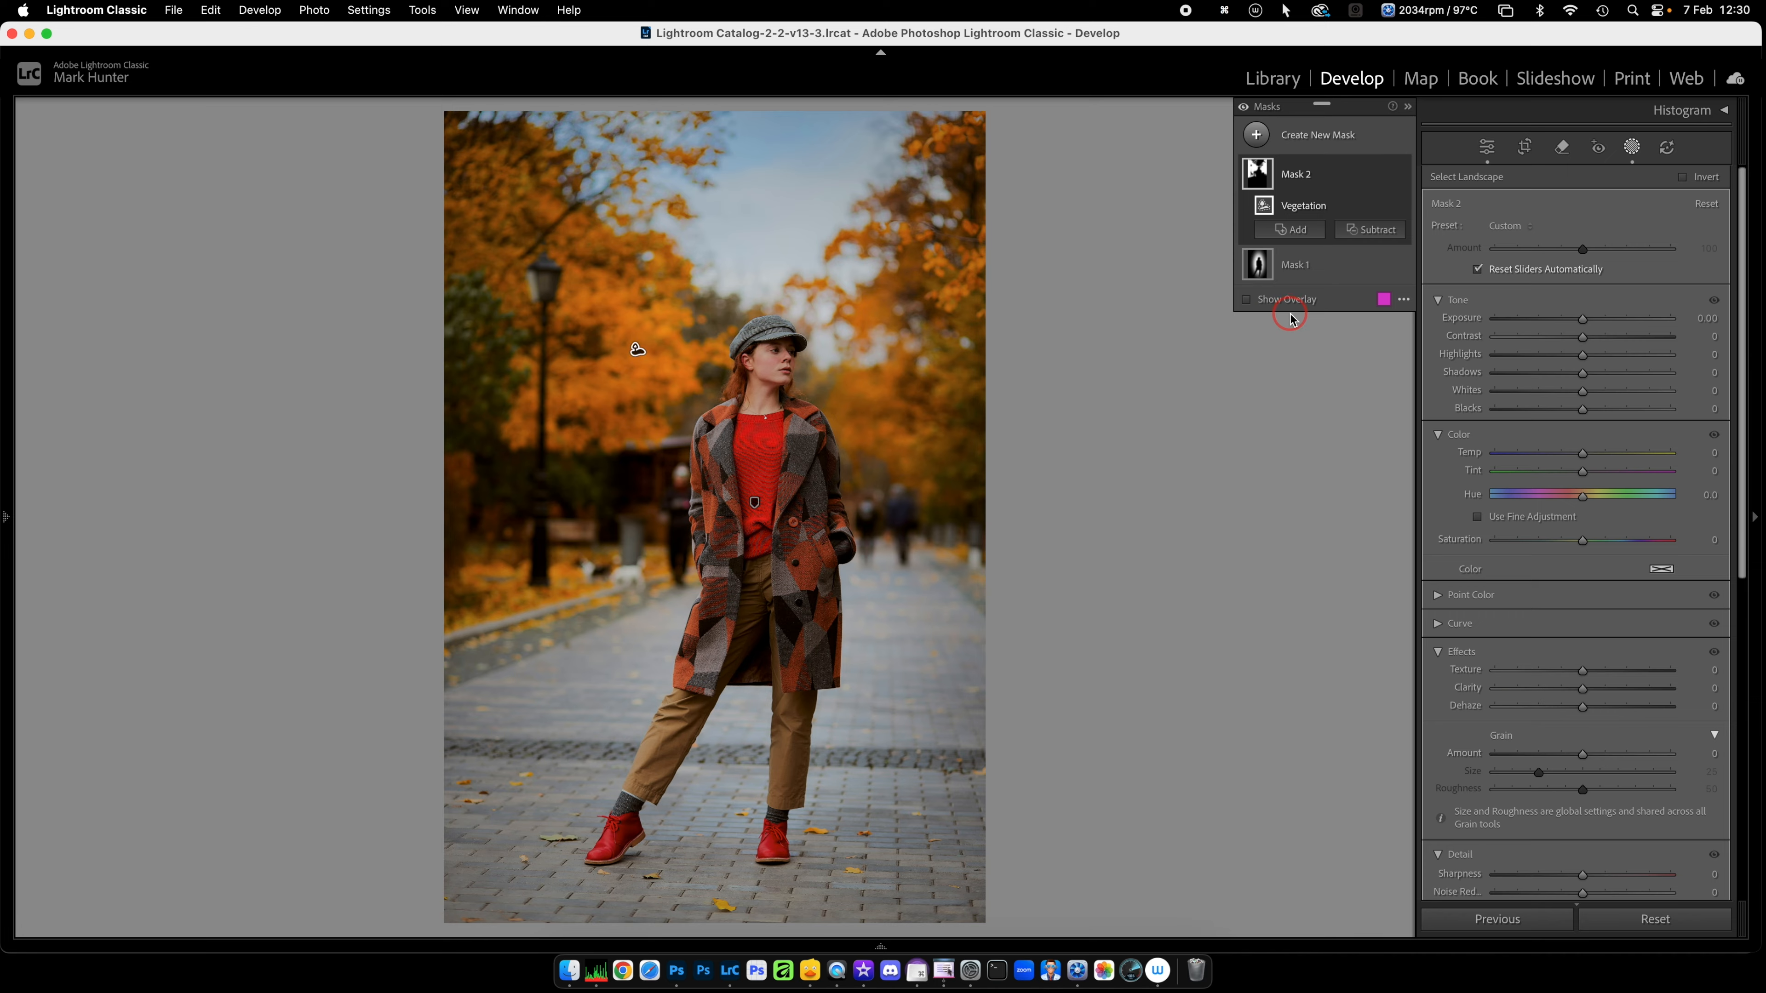
Step: Intersect the vegetation mask with a color range sampled from the orange leaves beside the woman
left_click(1342, 231, "alt")
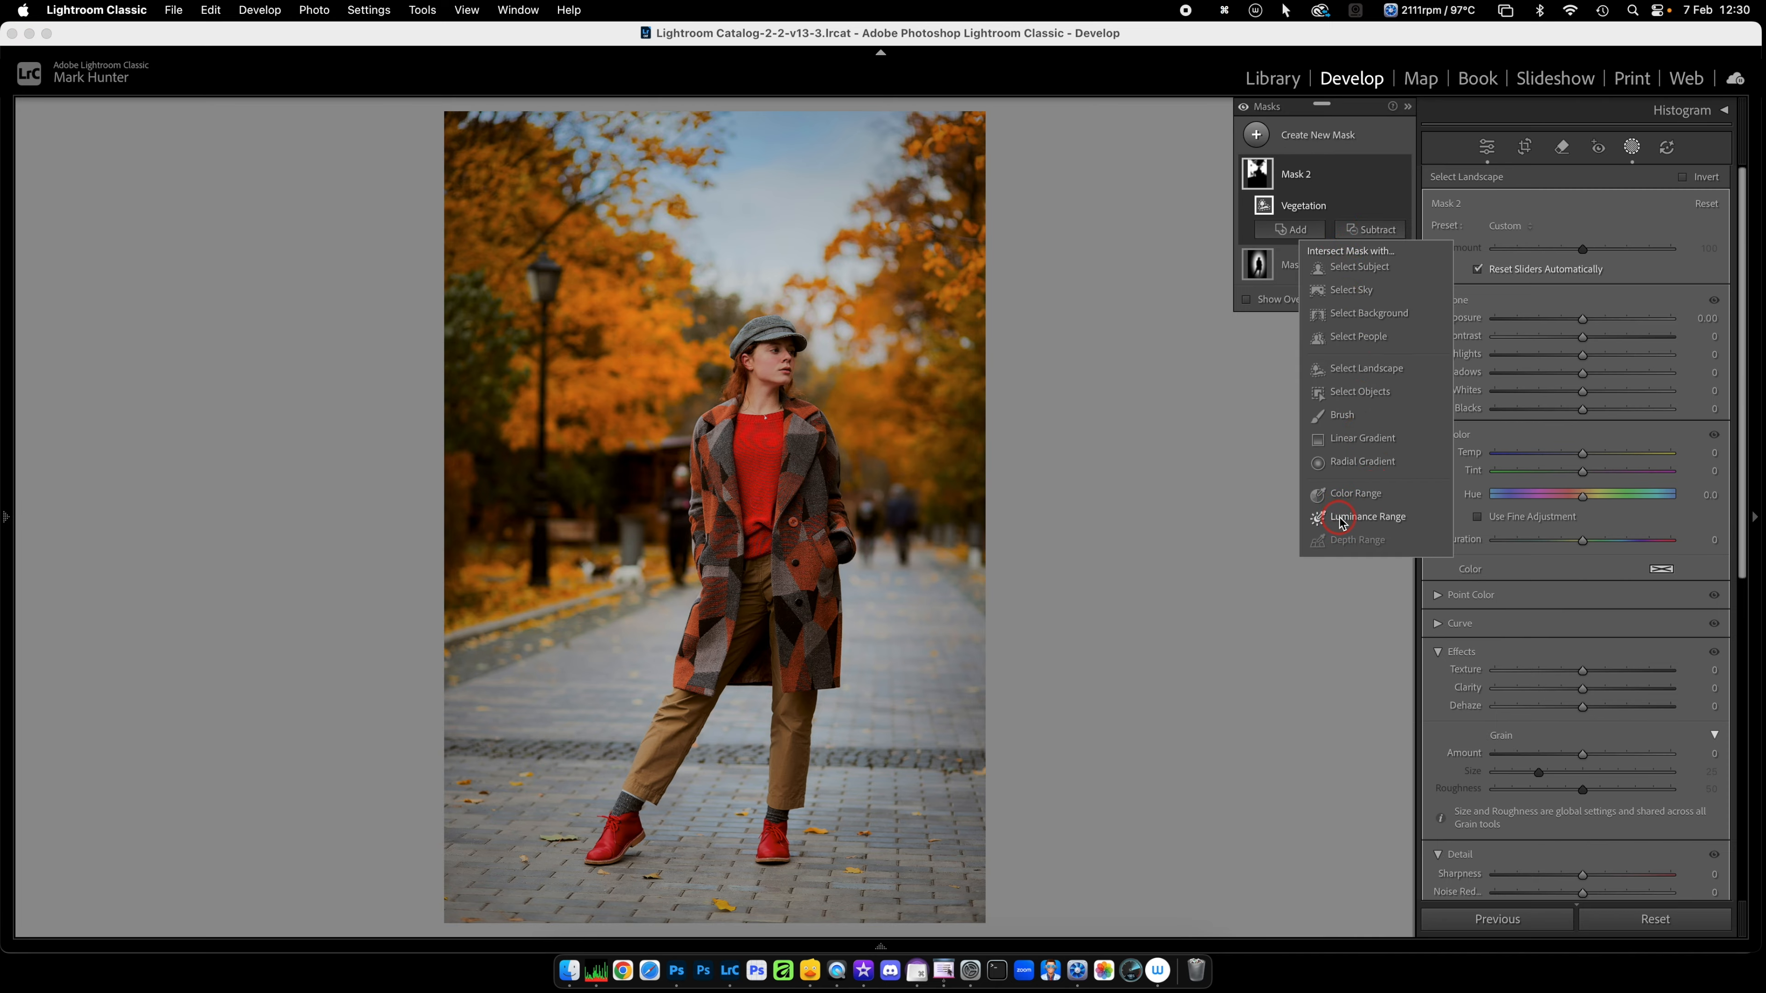
left_click(1342, 493)
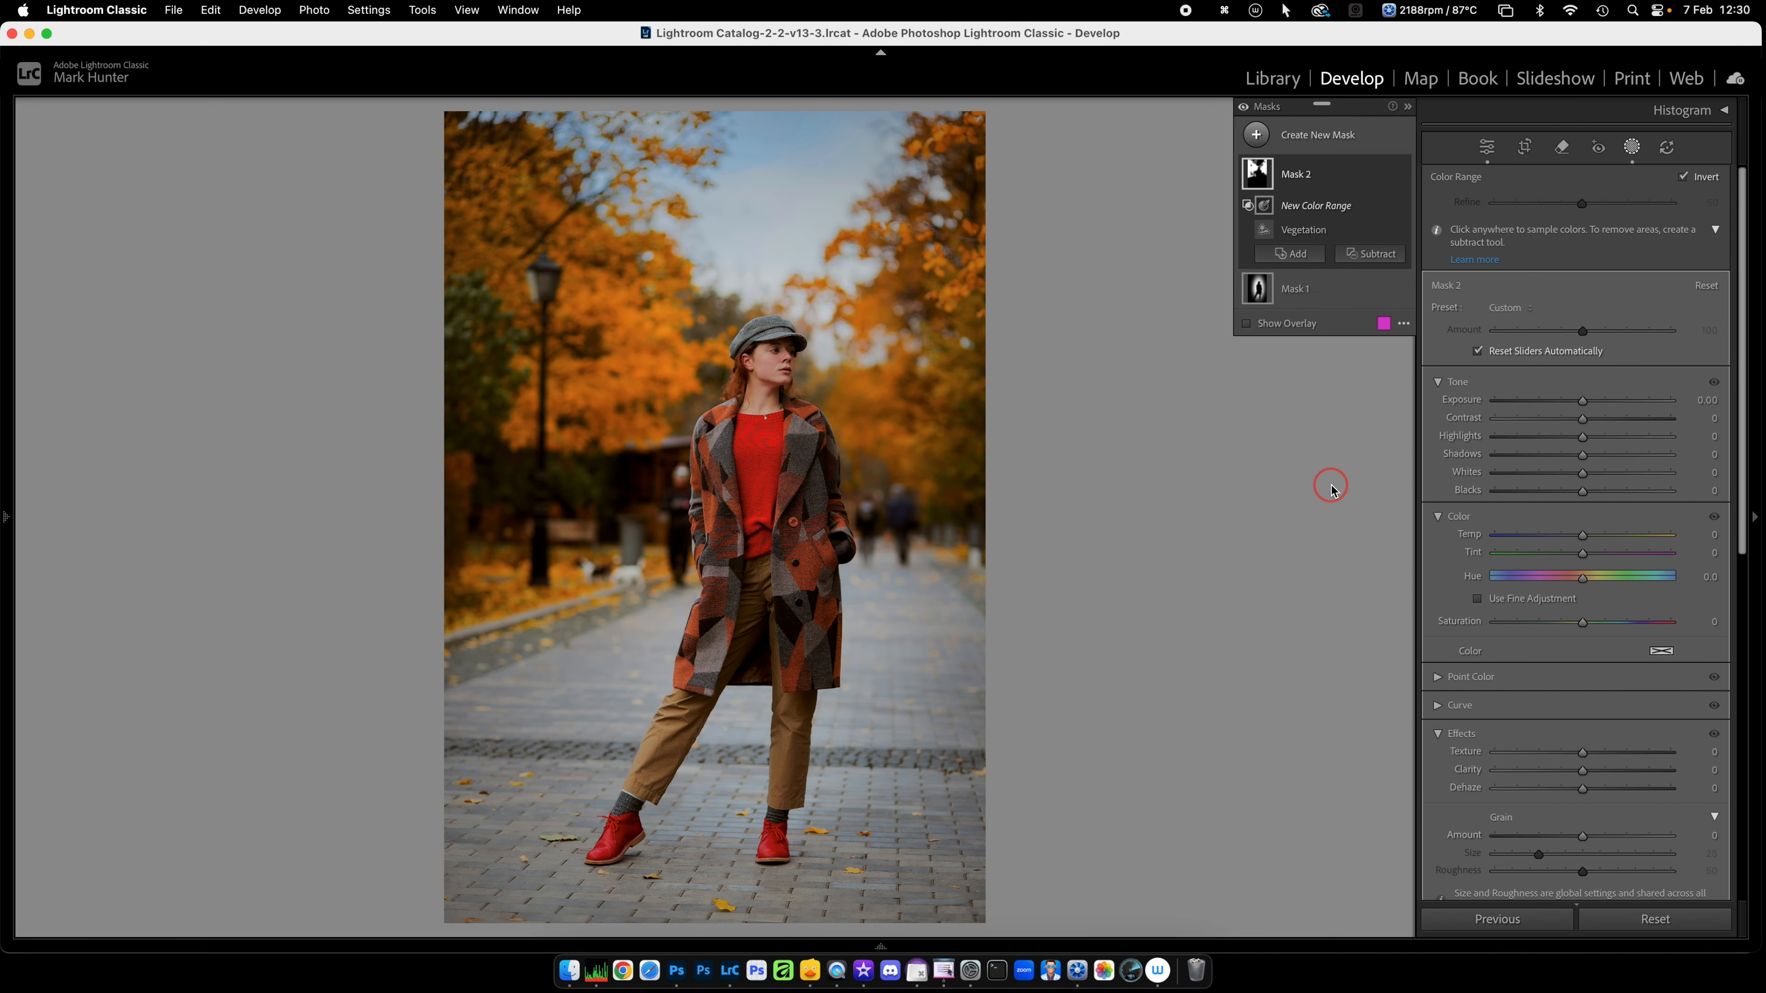
left_click(659, 368)
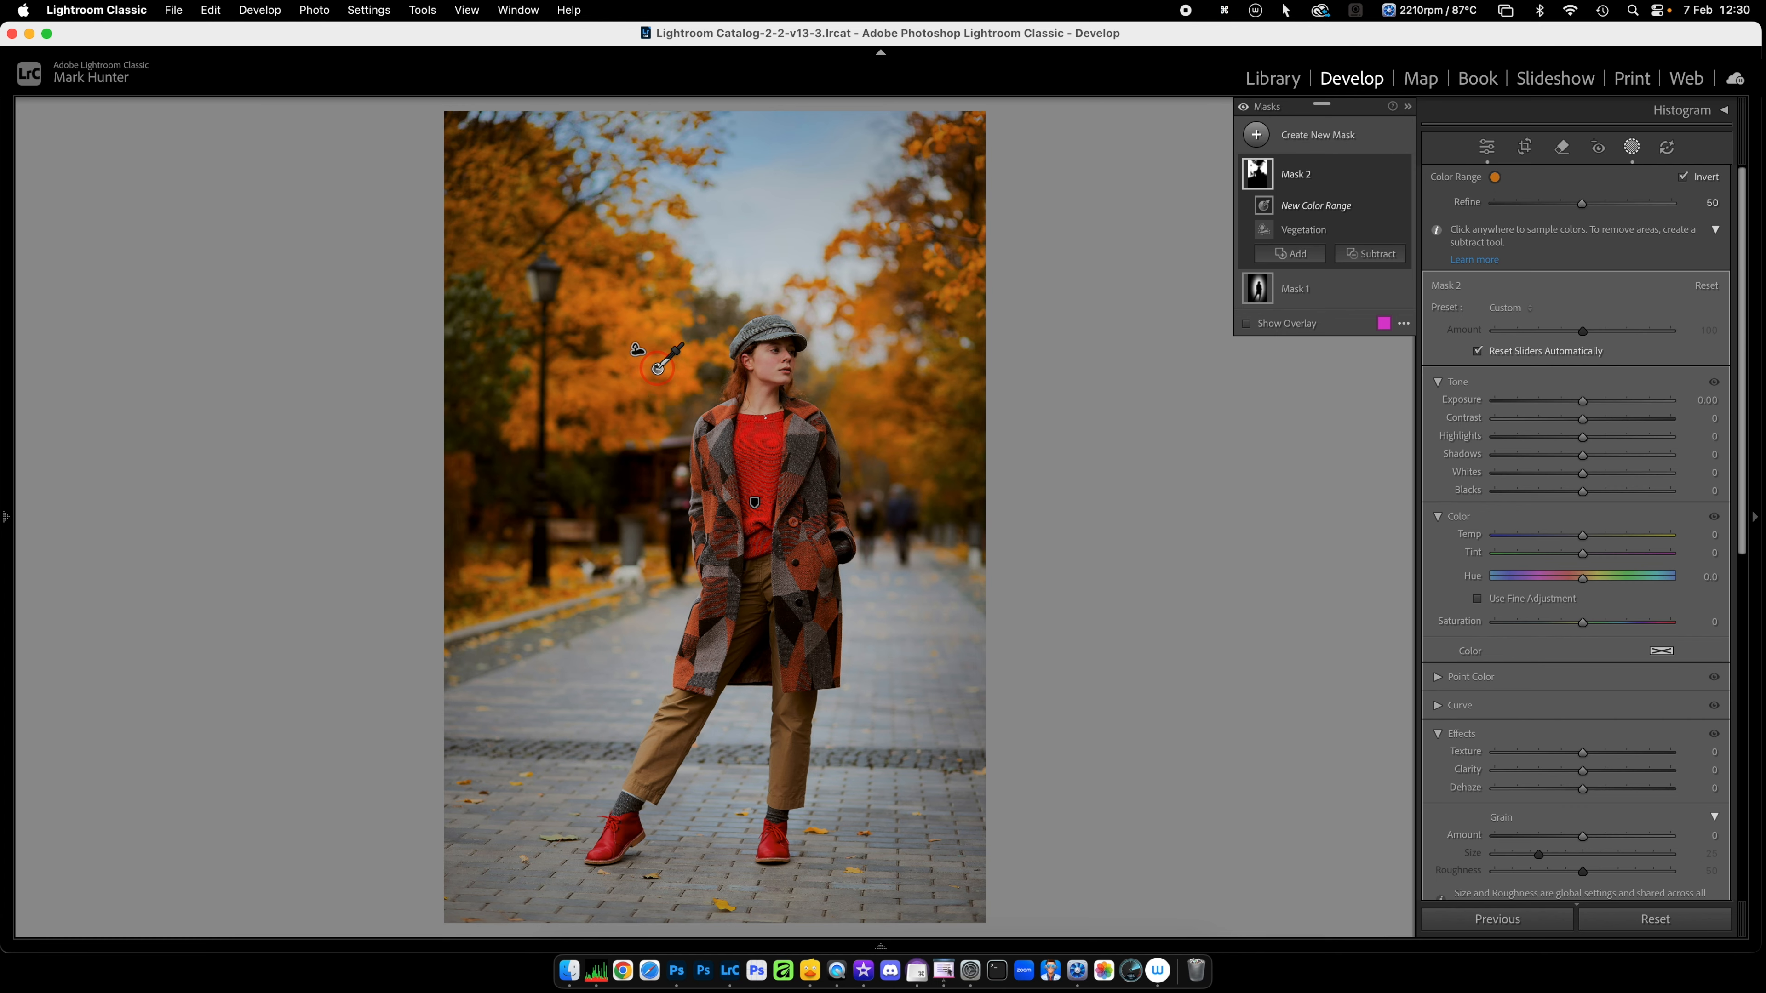
left_click(1273, 463)
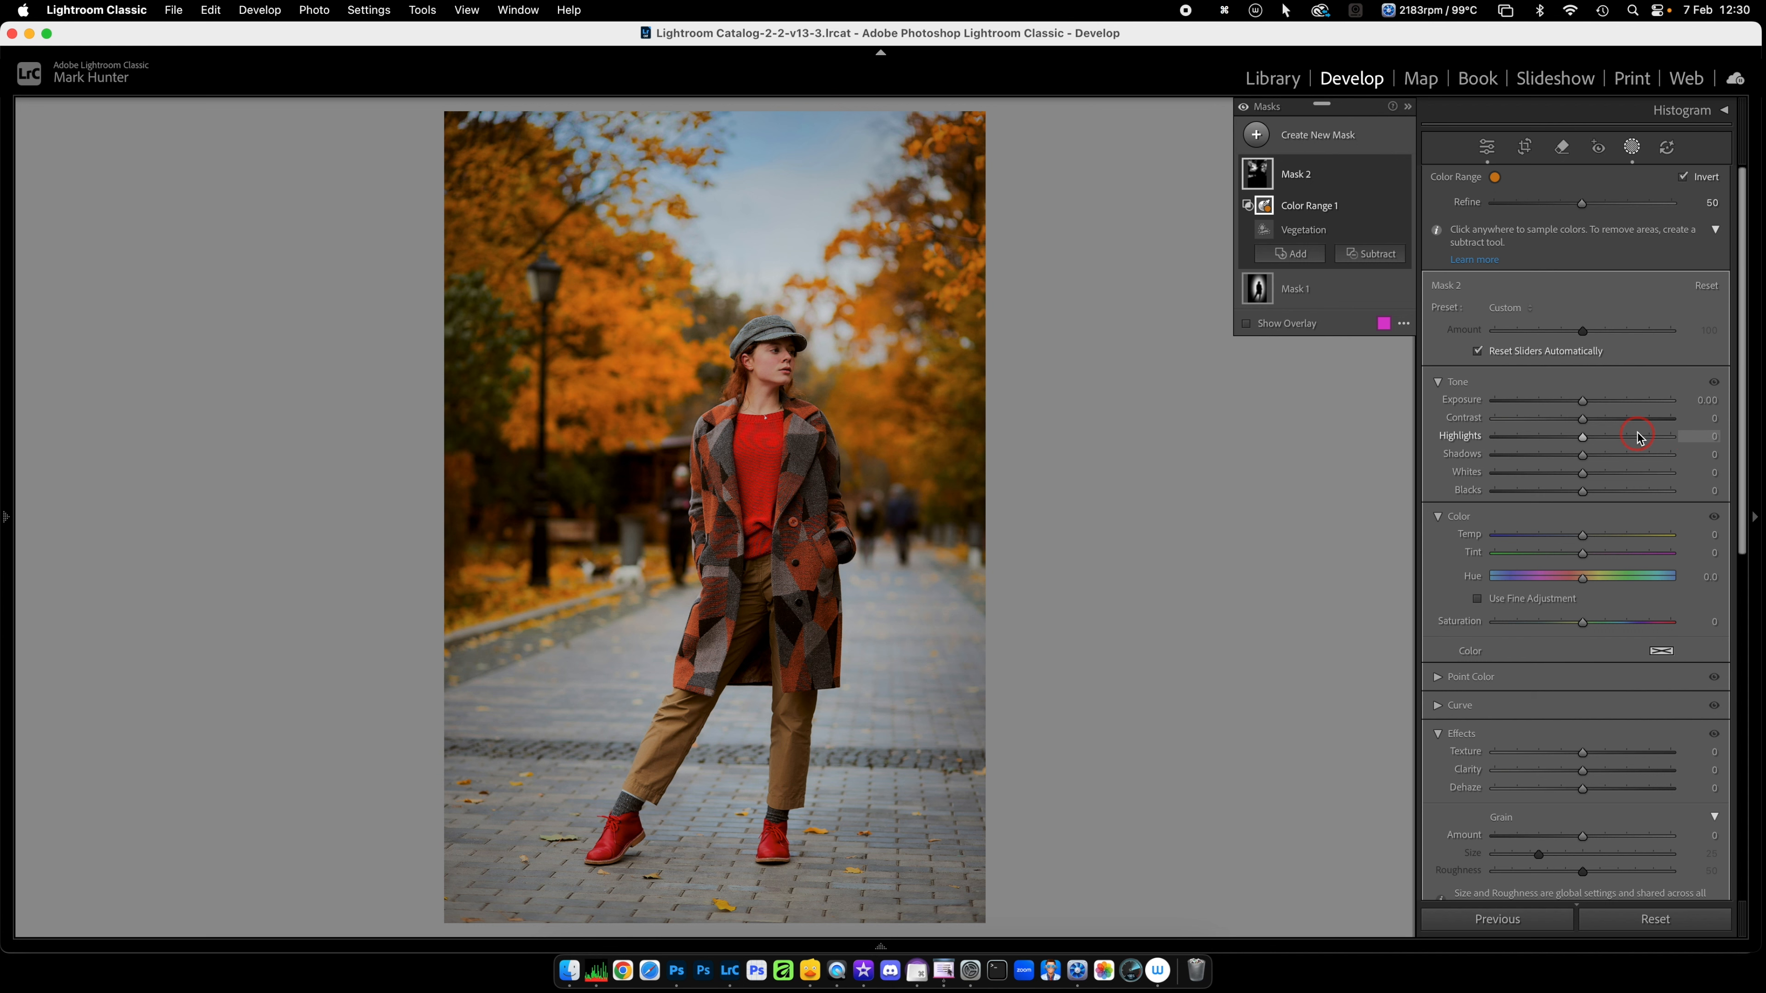
Step: Set the orange leaves mask's exposure to -0.47 and saturation to 22, and hide that mask's effect
left_click_drag(1583, 401, 1574, 404)
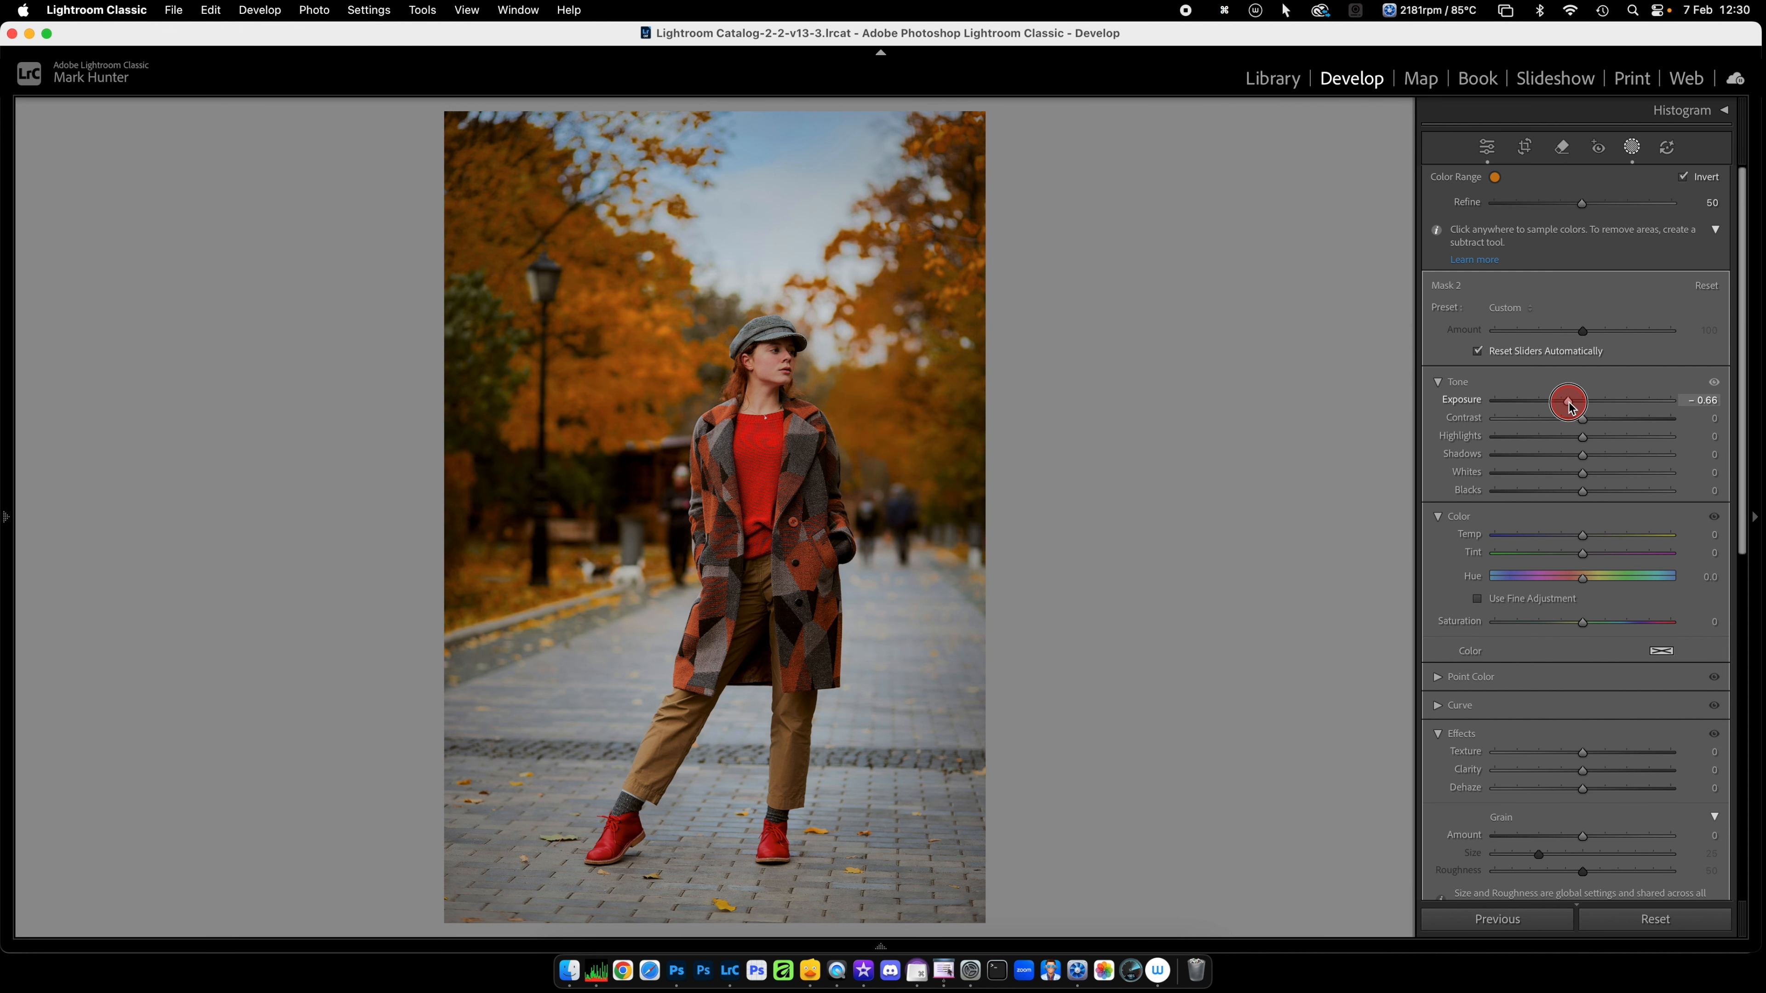
left_click_drag(1571, 407, 1573, 407)
left_click_drag(1583, 621, 1603, 623)
left_click_drag(1573, 402, 1573, 402)
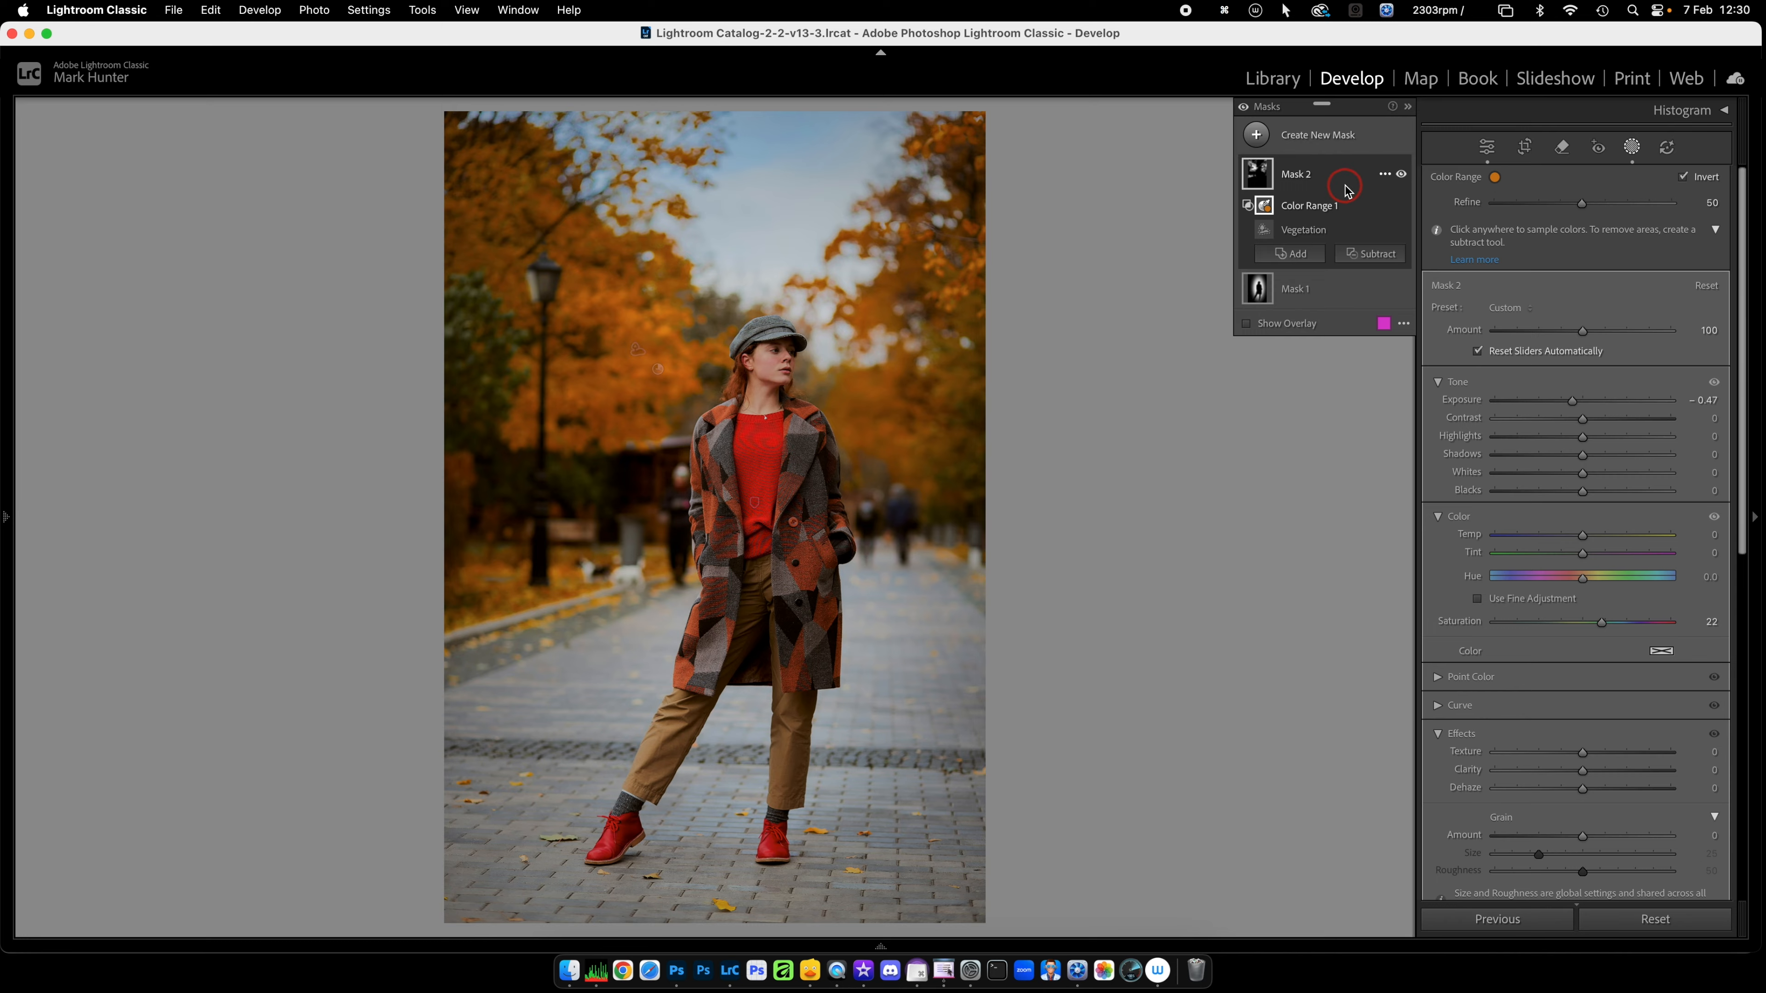
left_click(1402, 175)
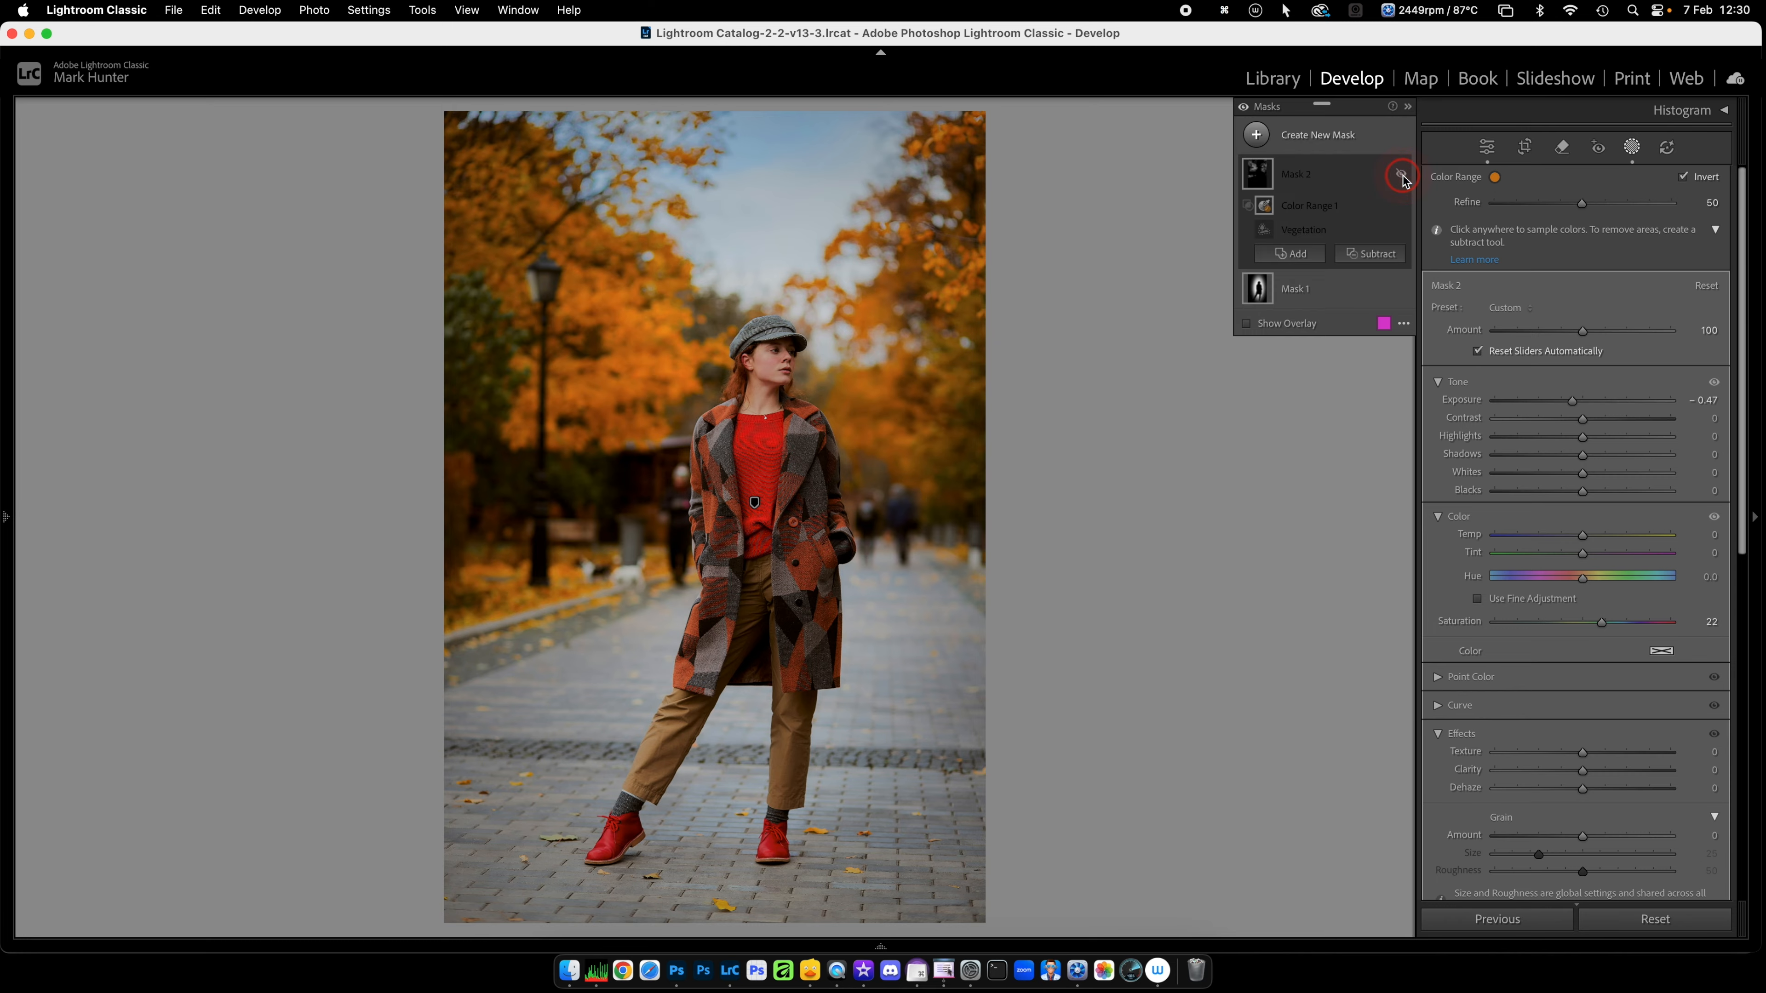
Step: Create a people mask covering only the woman's clothes
left_click(1314, 141)
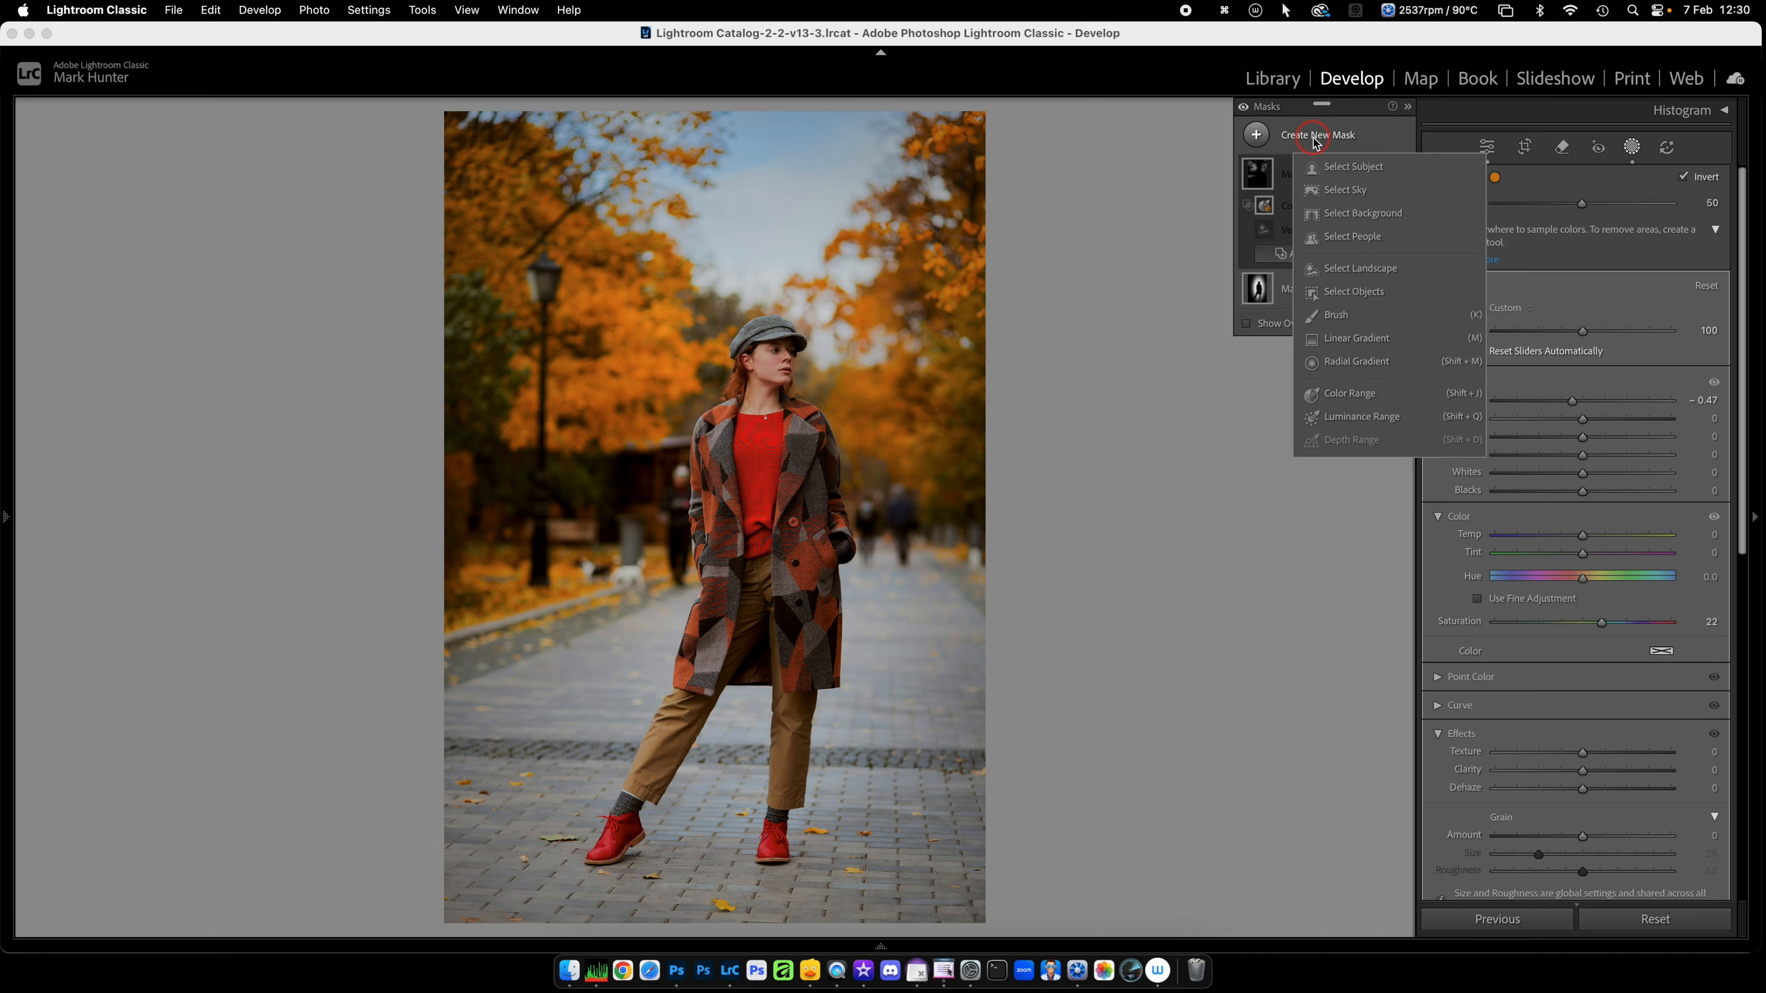
left_click(1356, 236)
left_click(1436, 241)
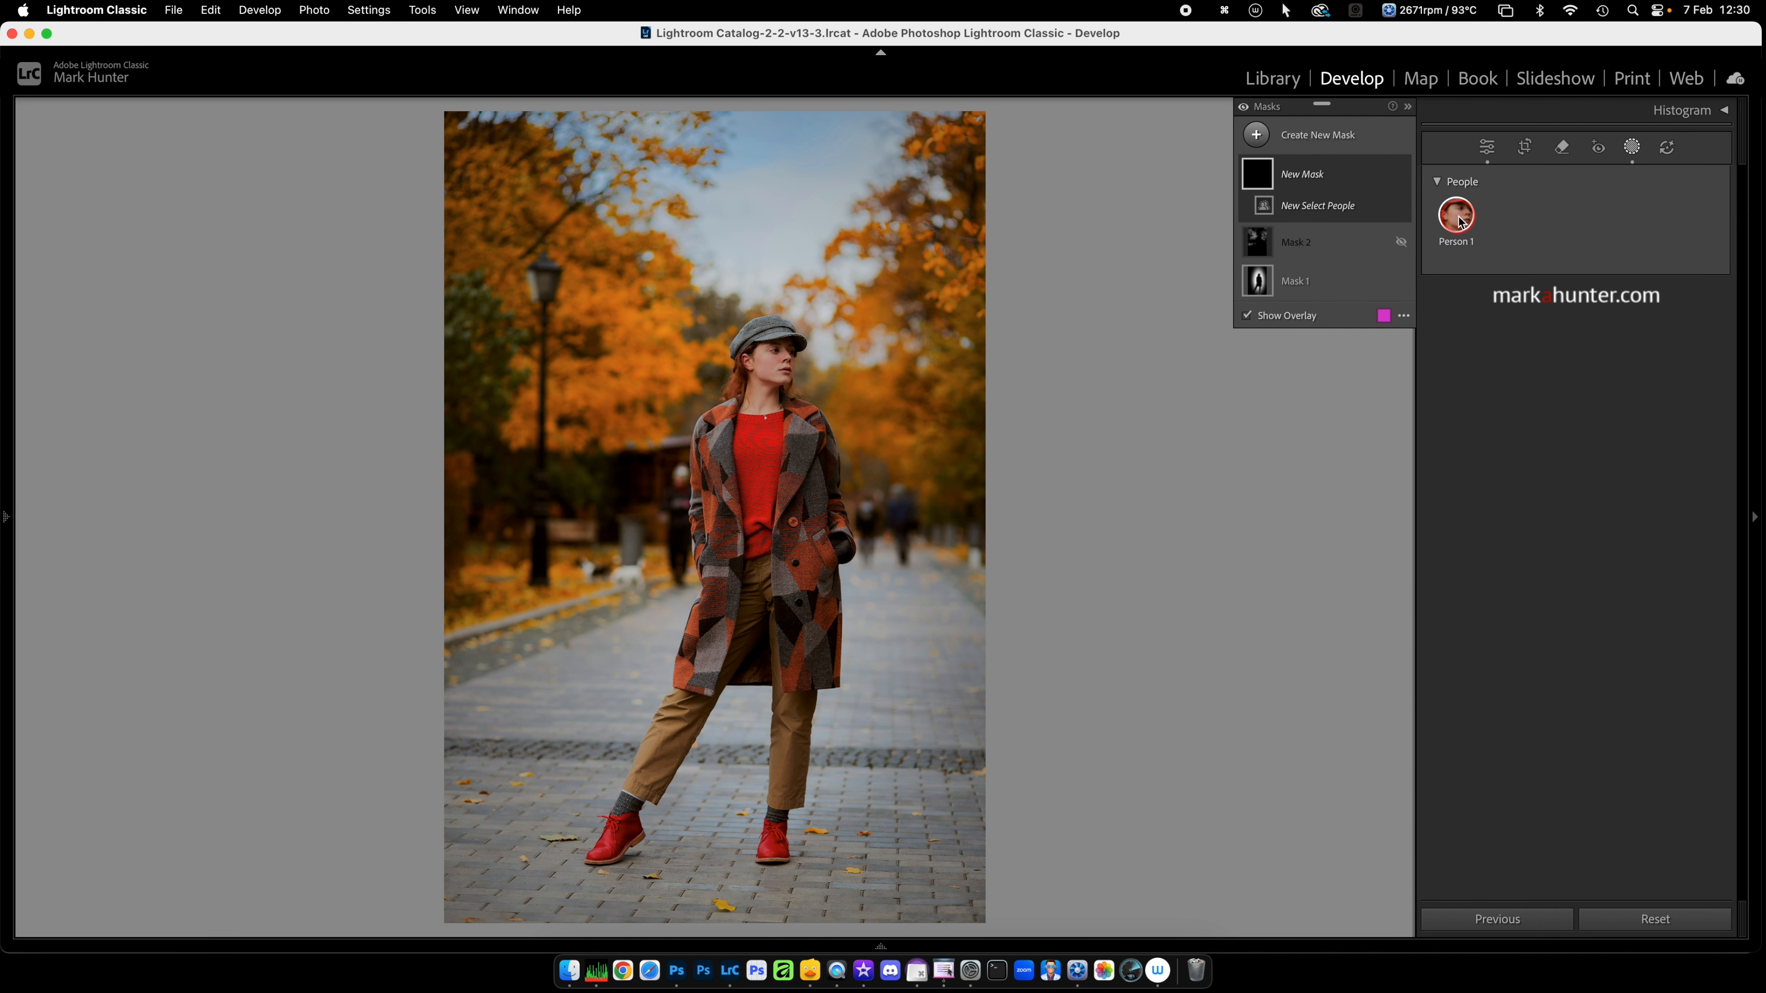
left_click(1465, 482)
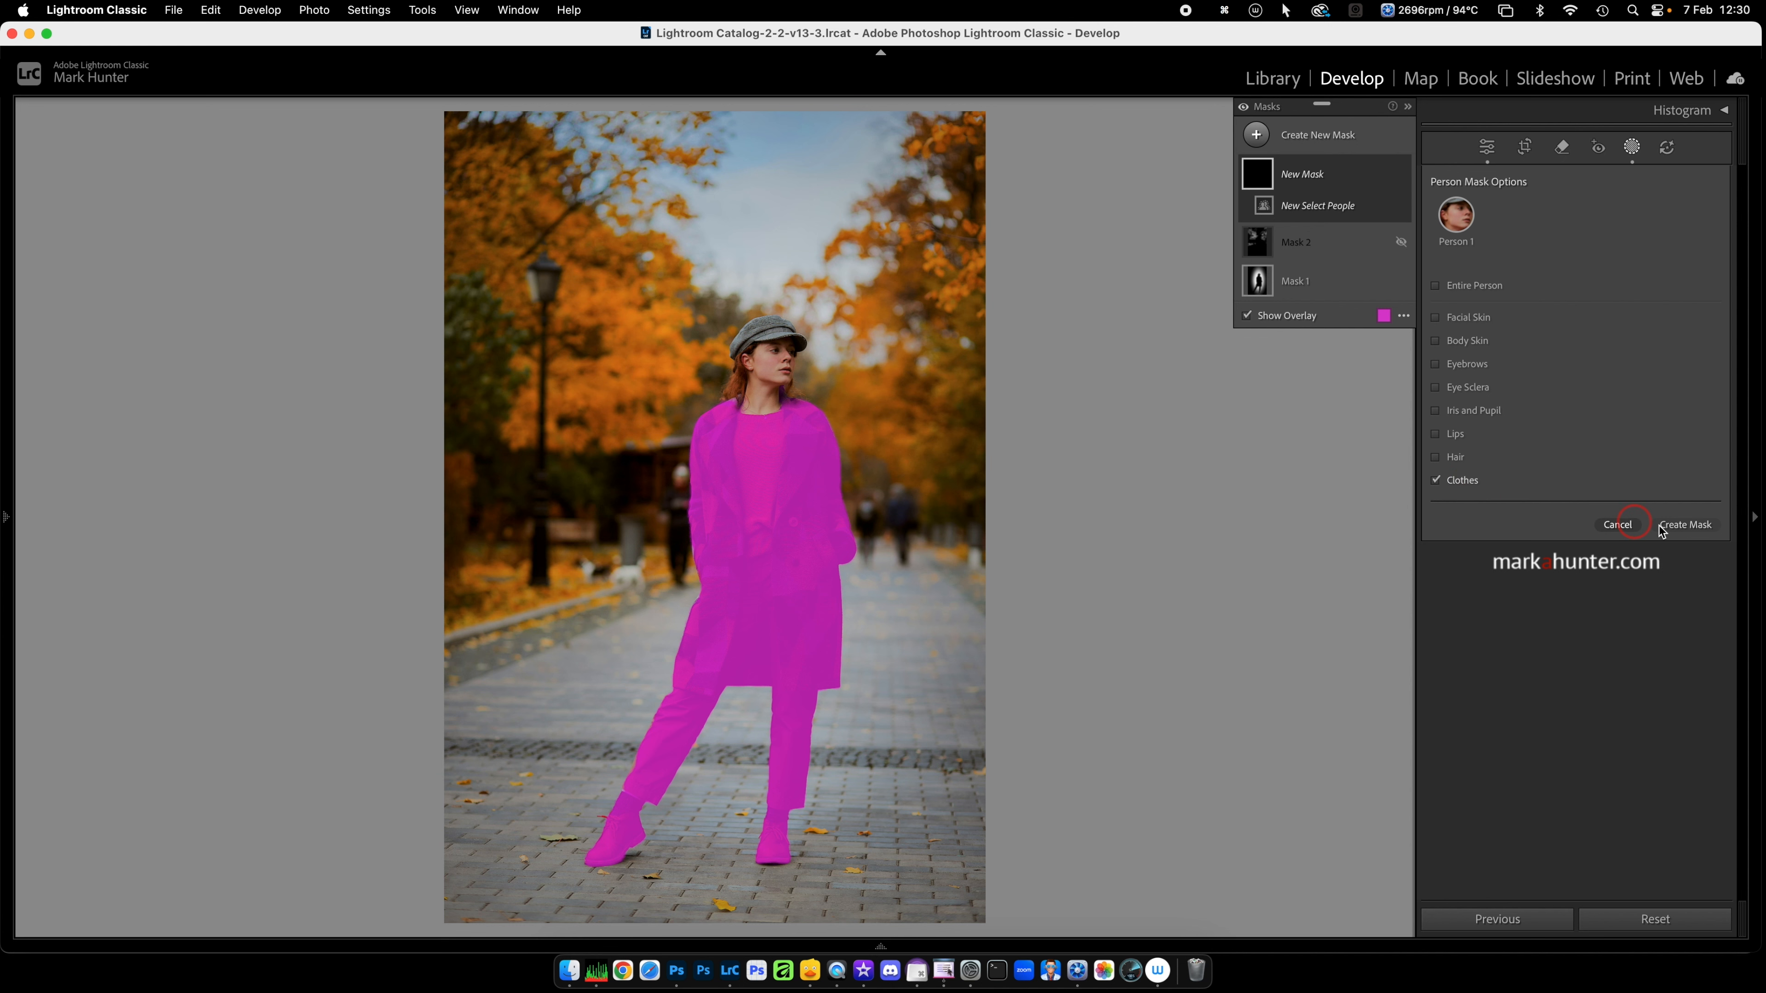
left_click(1705, 526)
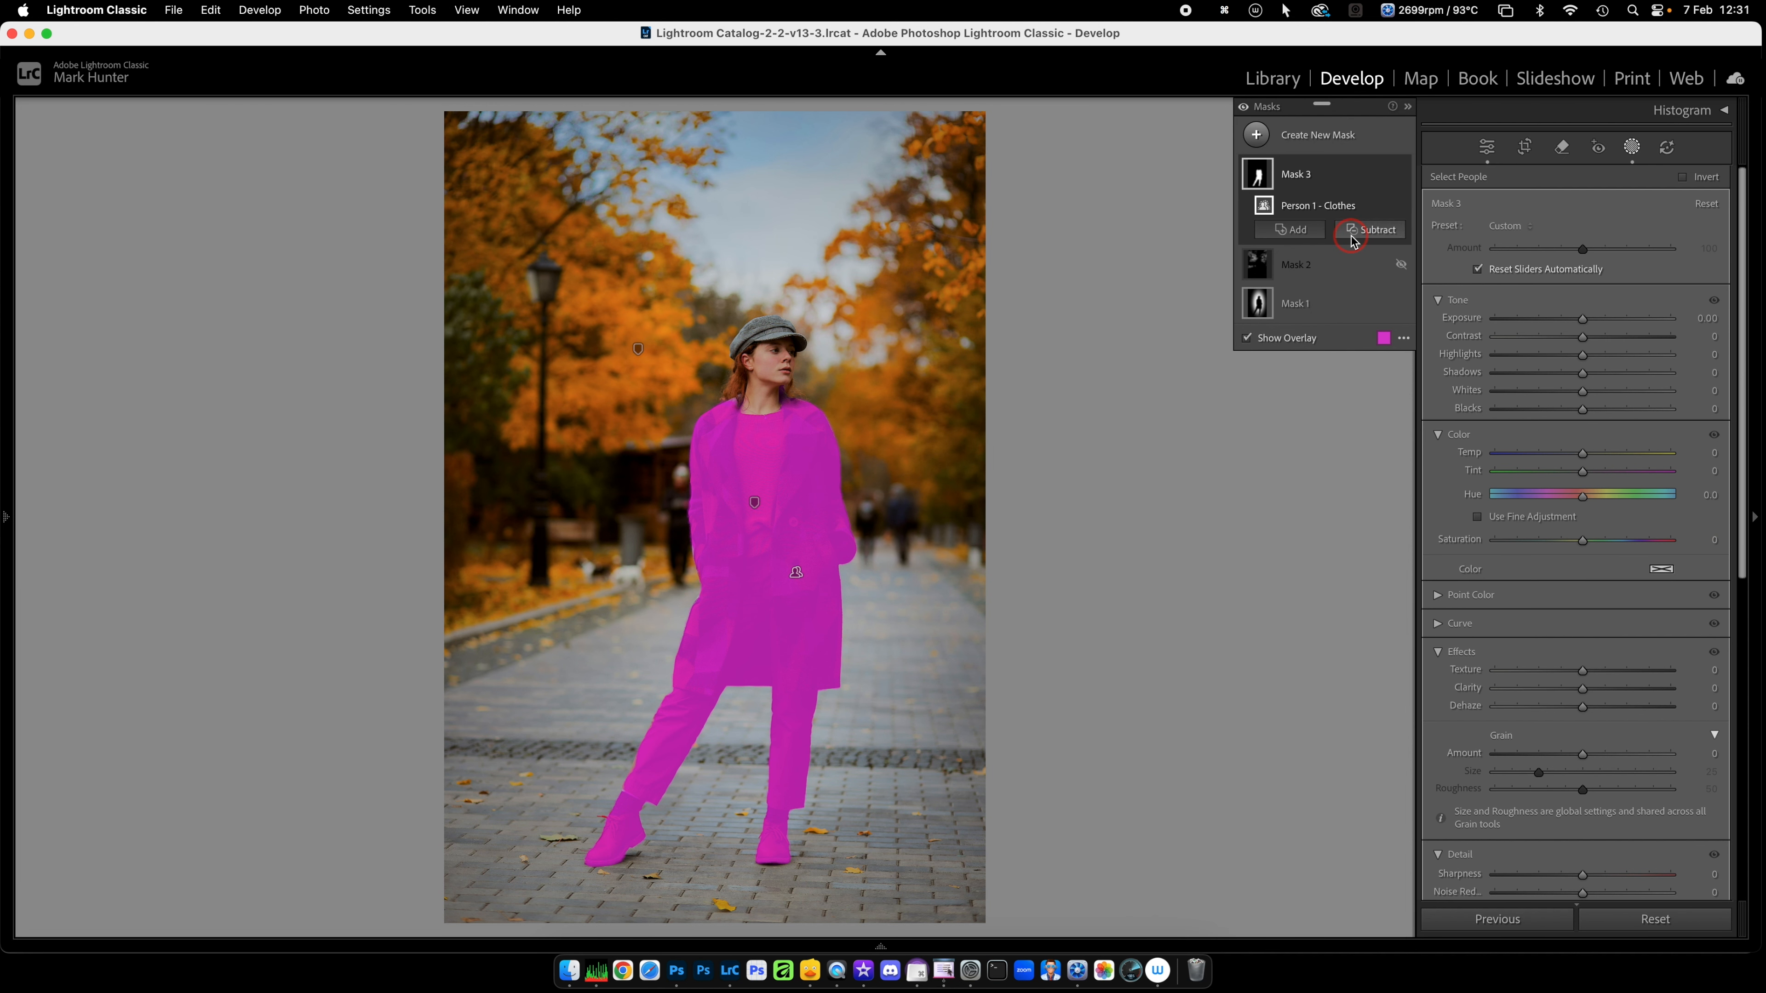
Step: Intersect the clothes mask with a color range sampled from the coat's orange pattern, with the overlay shown and Refine set to 14
left_click(1384, 178)
mouse_move(1494, 260)
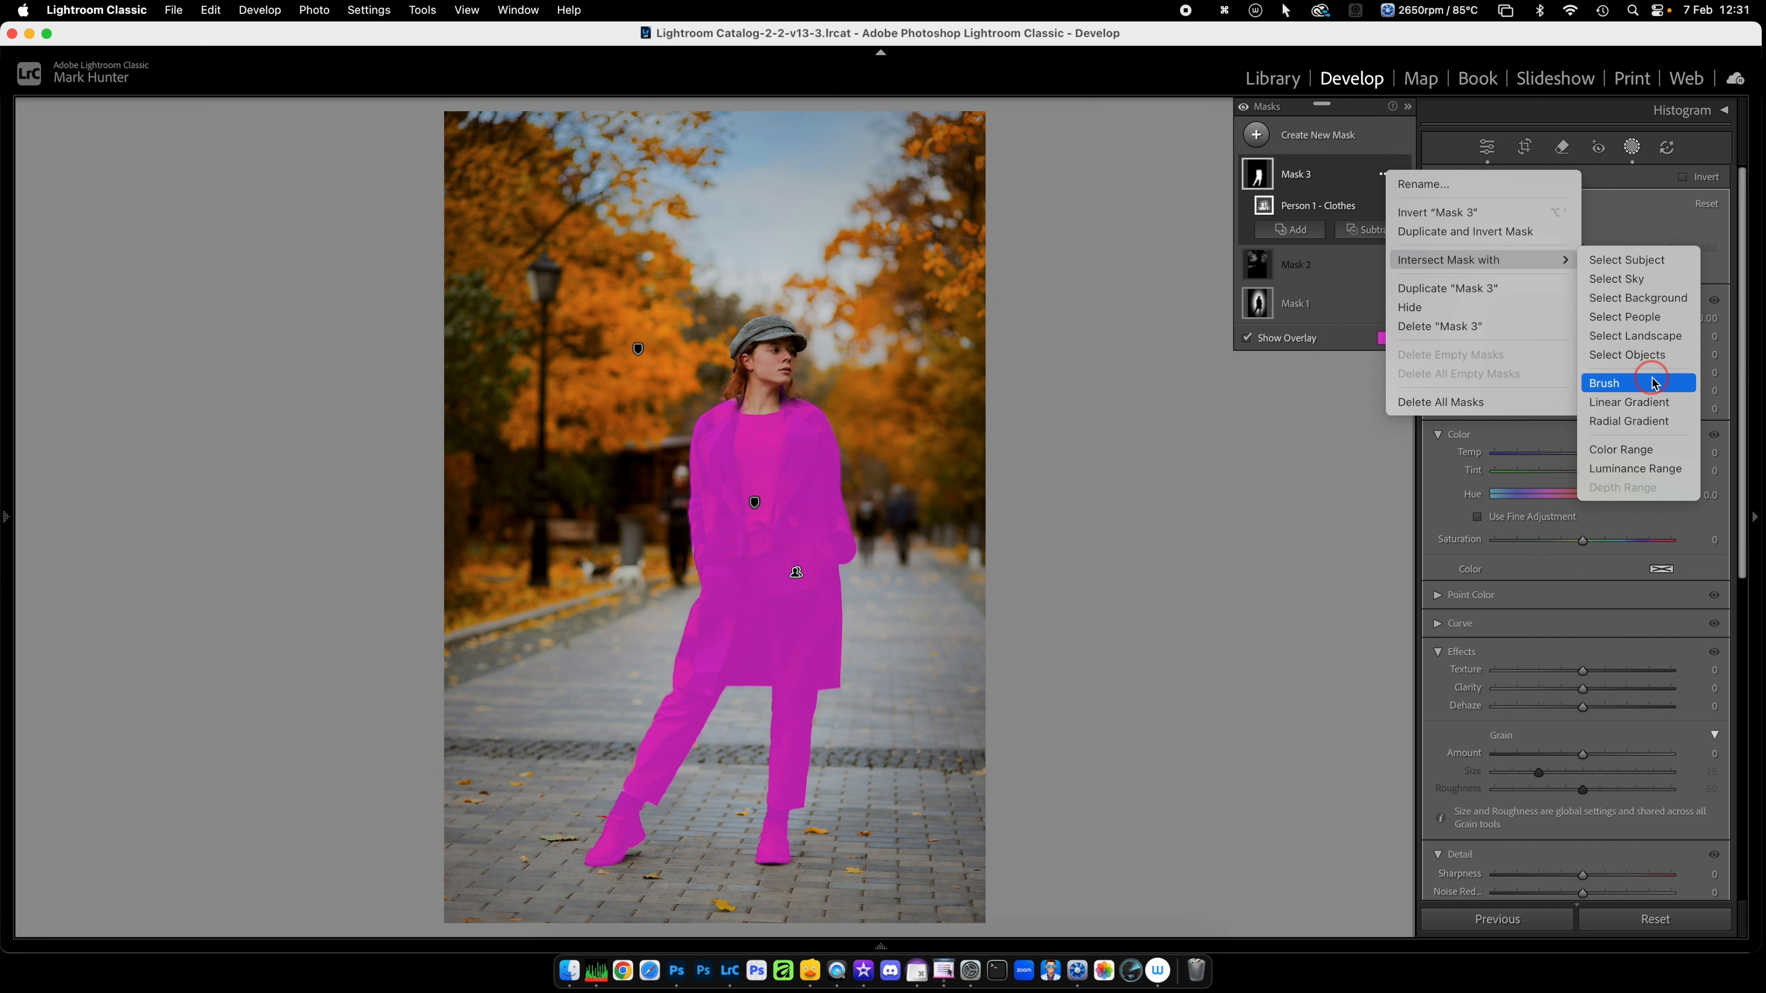
left_click(1645, 456)
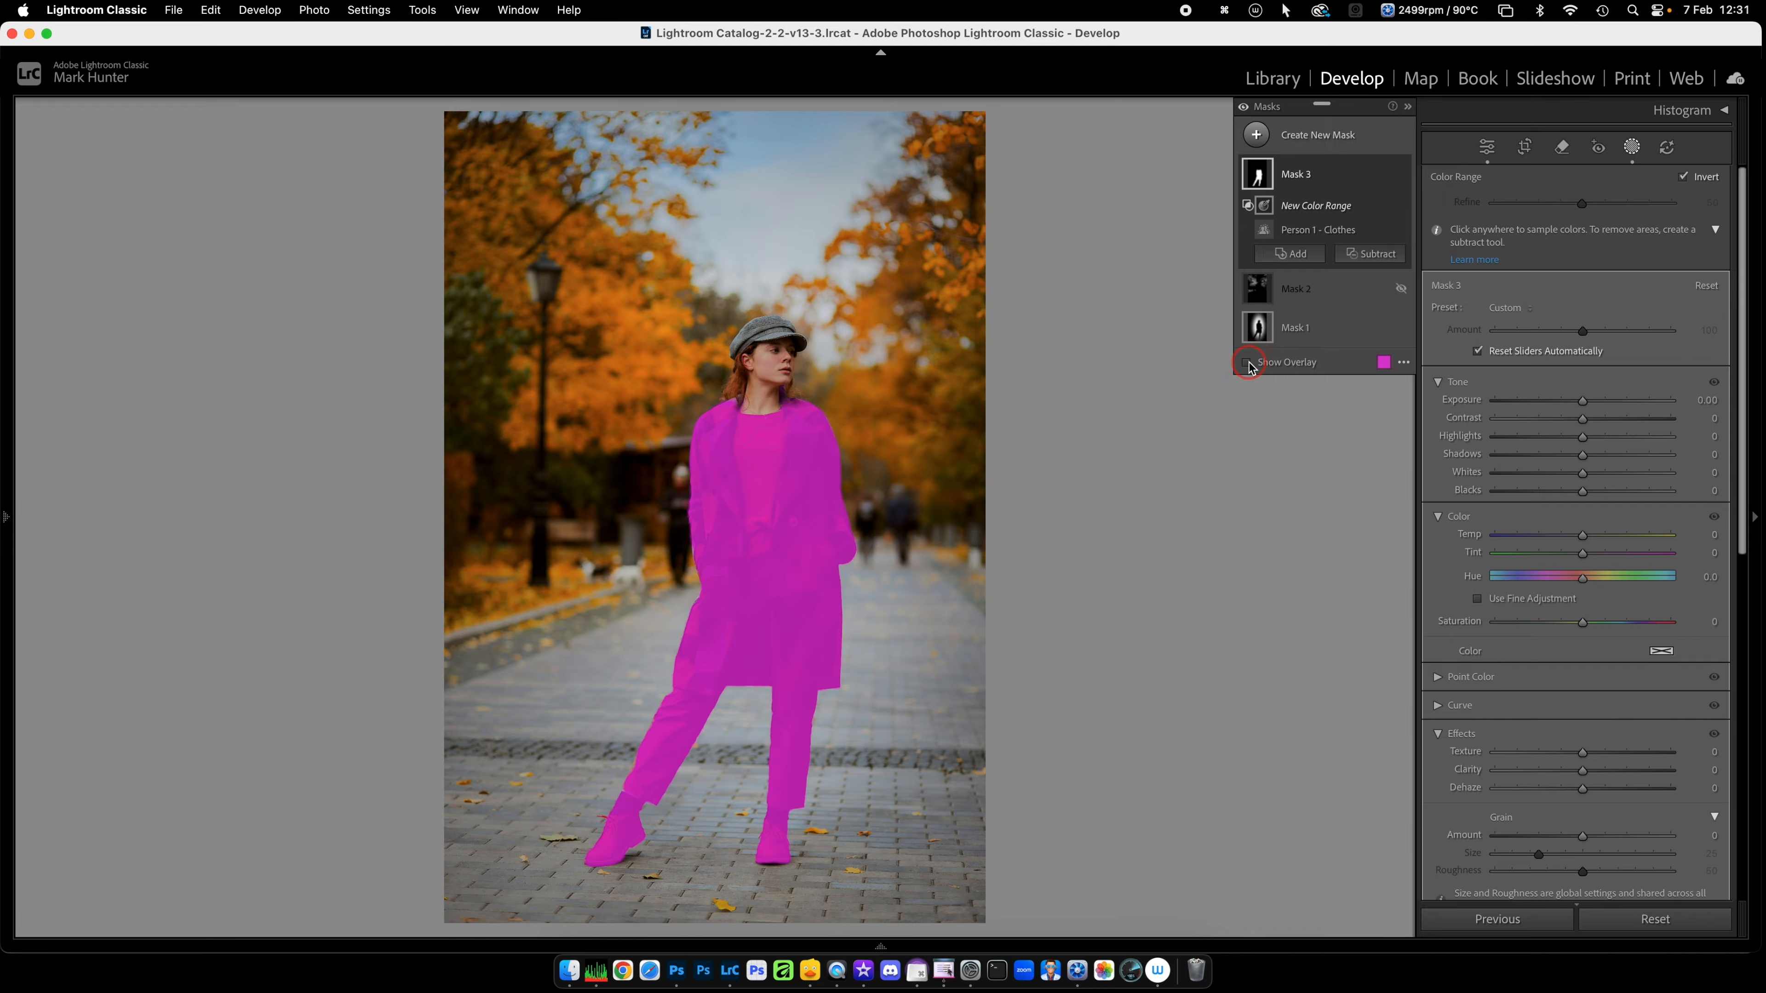
left_click(1255, 365)
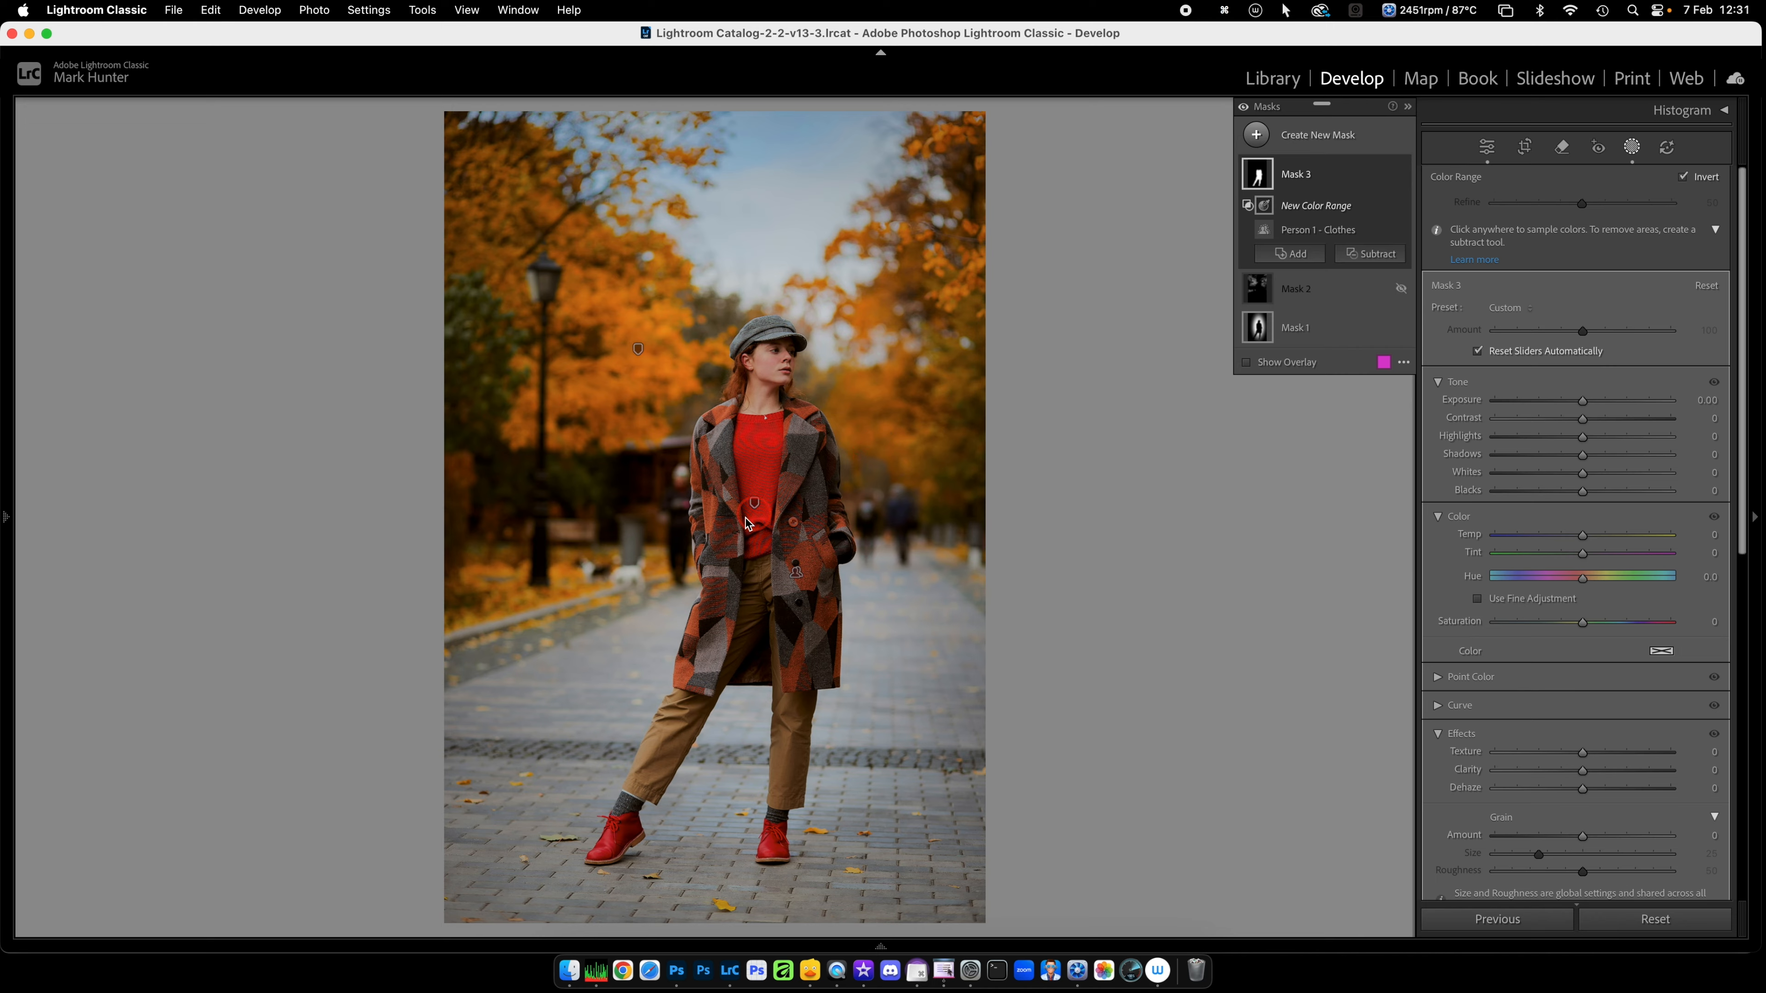
left_click(723, 541)
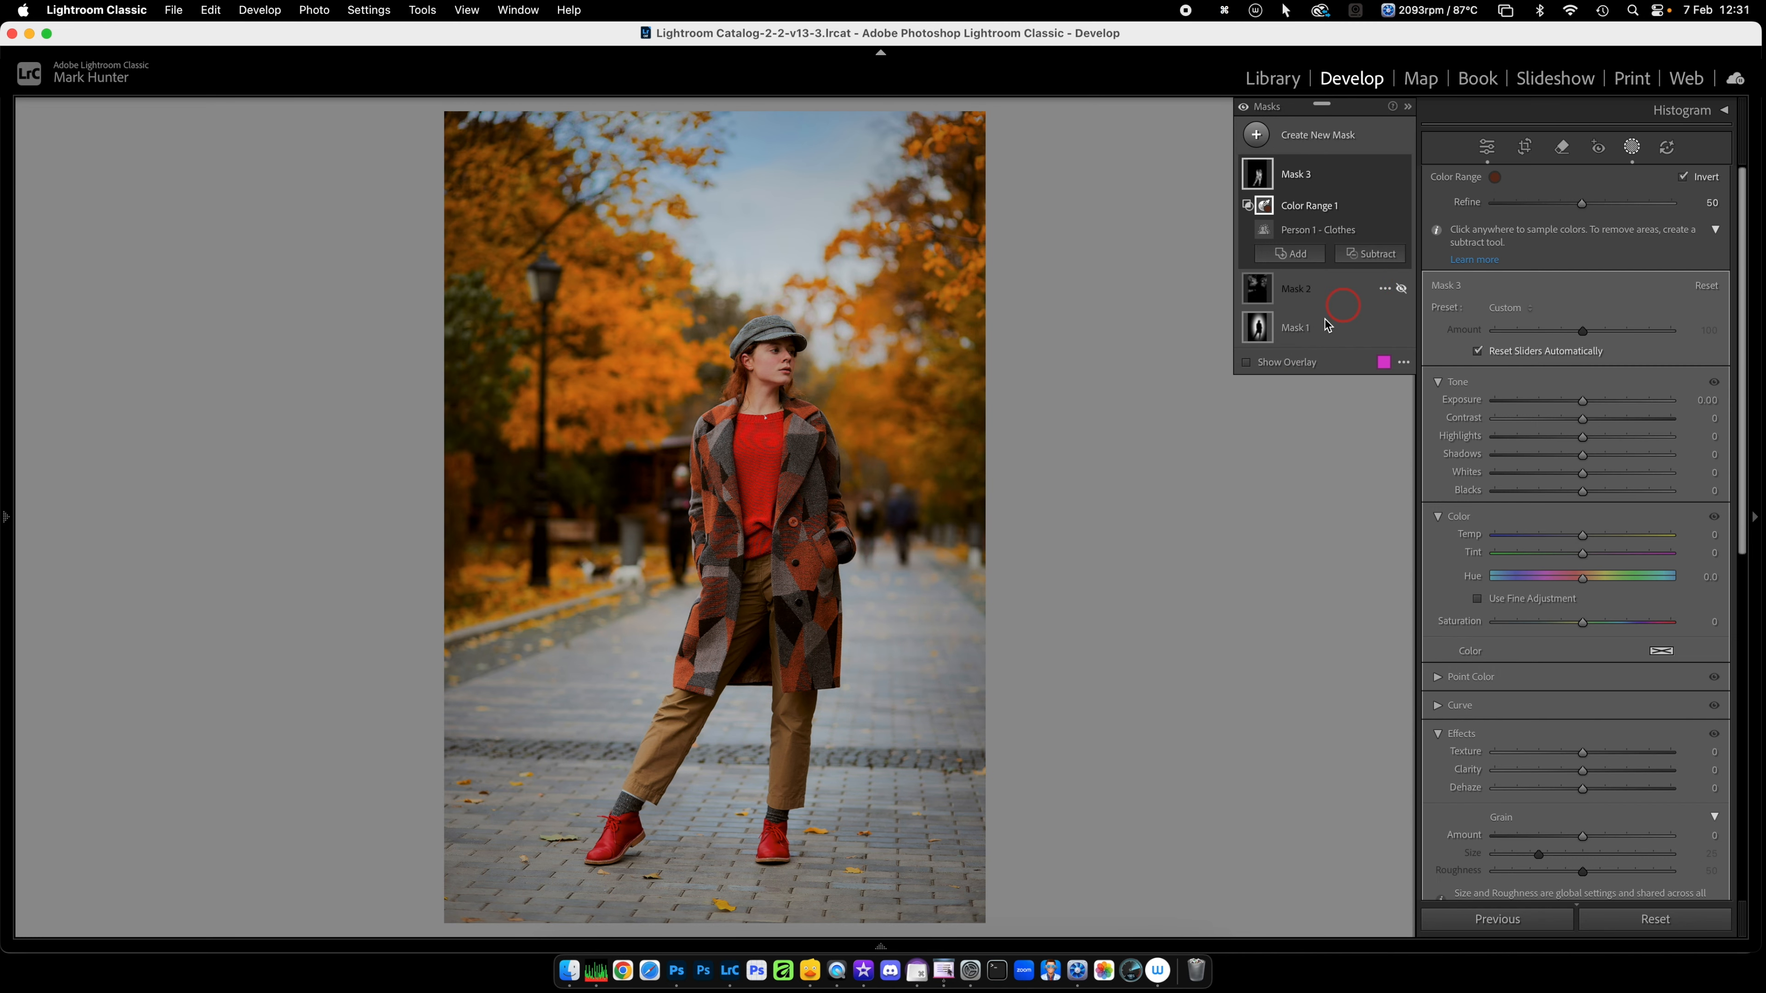
left_click(1247, 362)
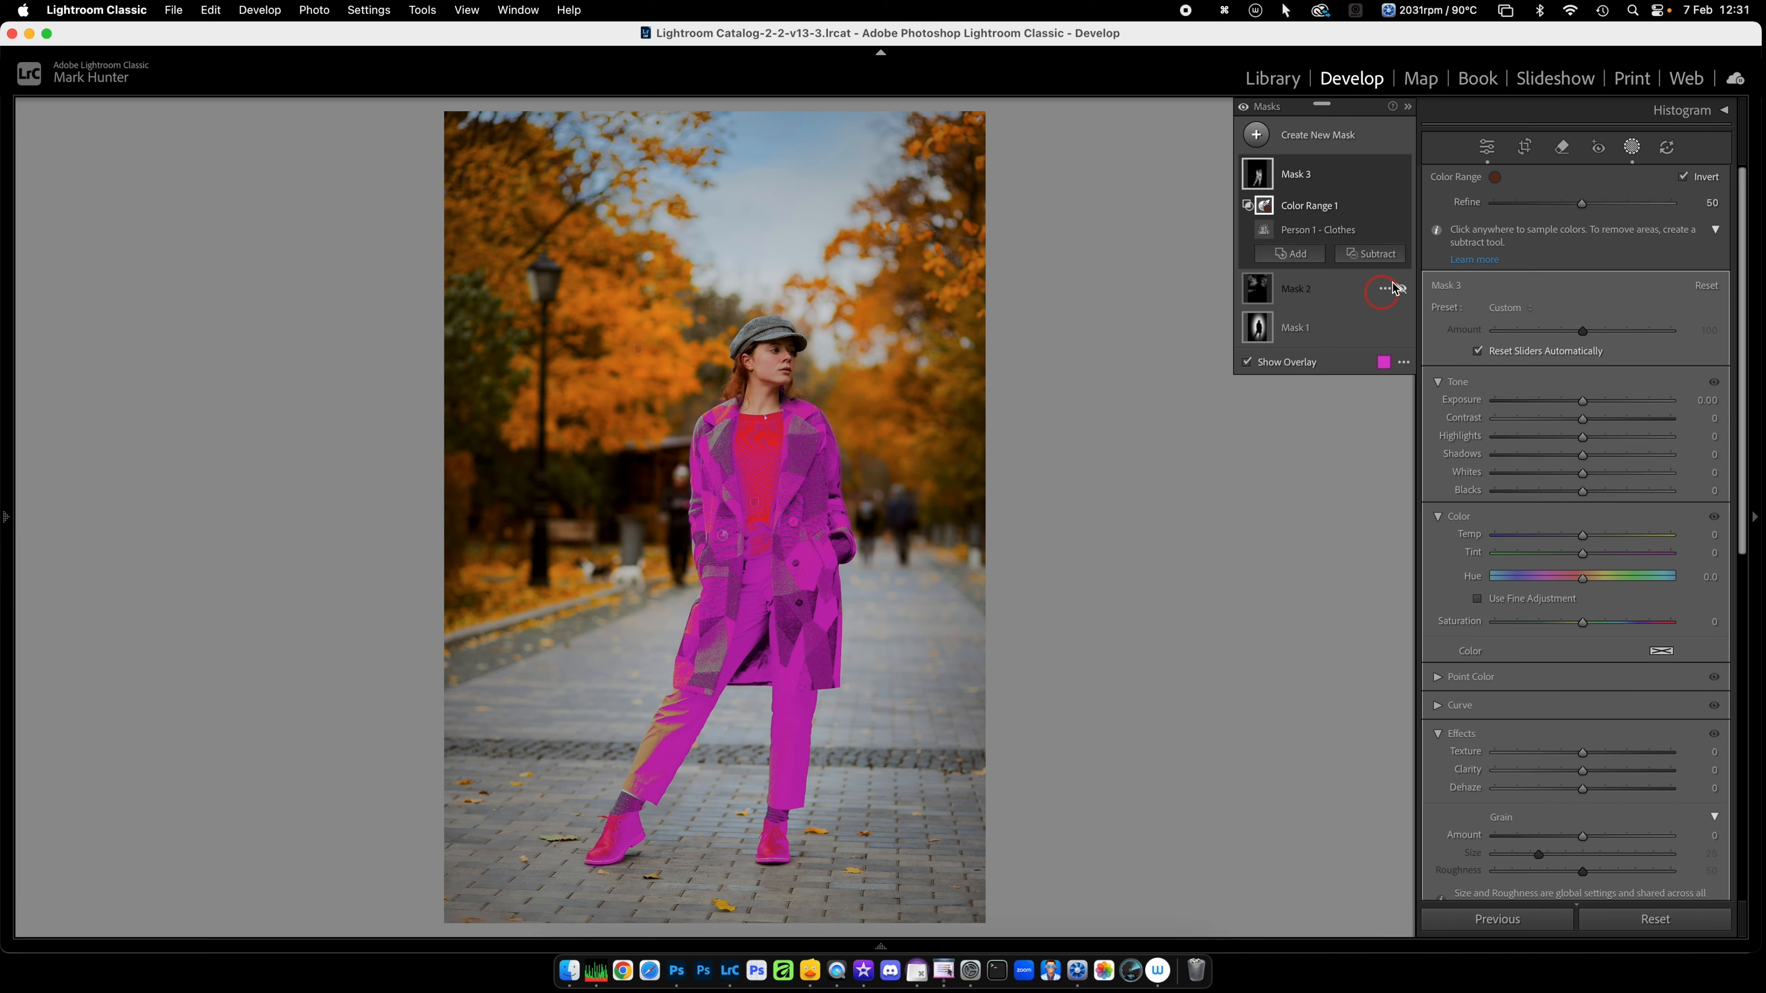
left_click_drag(1584, 207, 1513, 212)
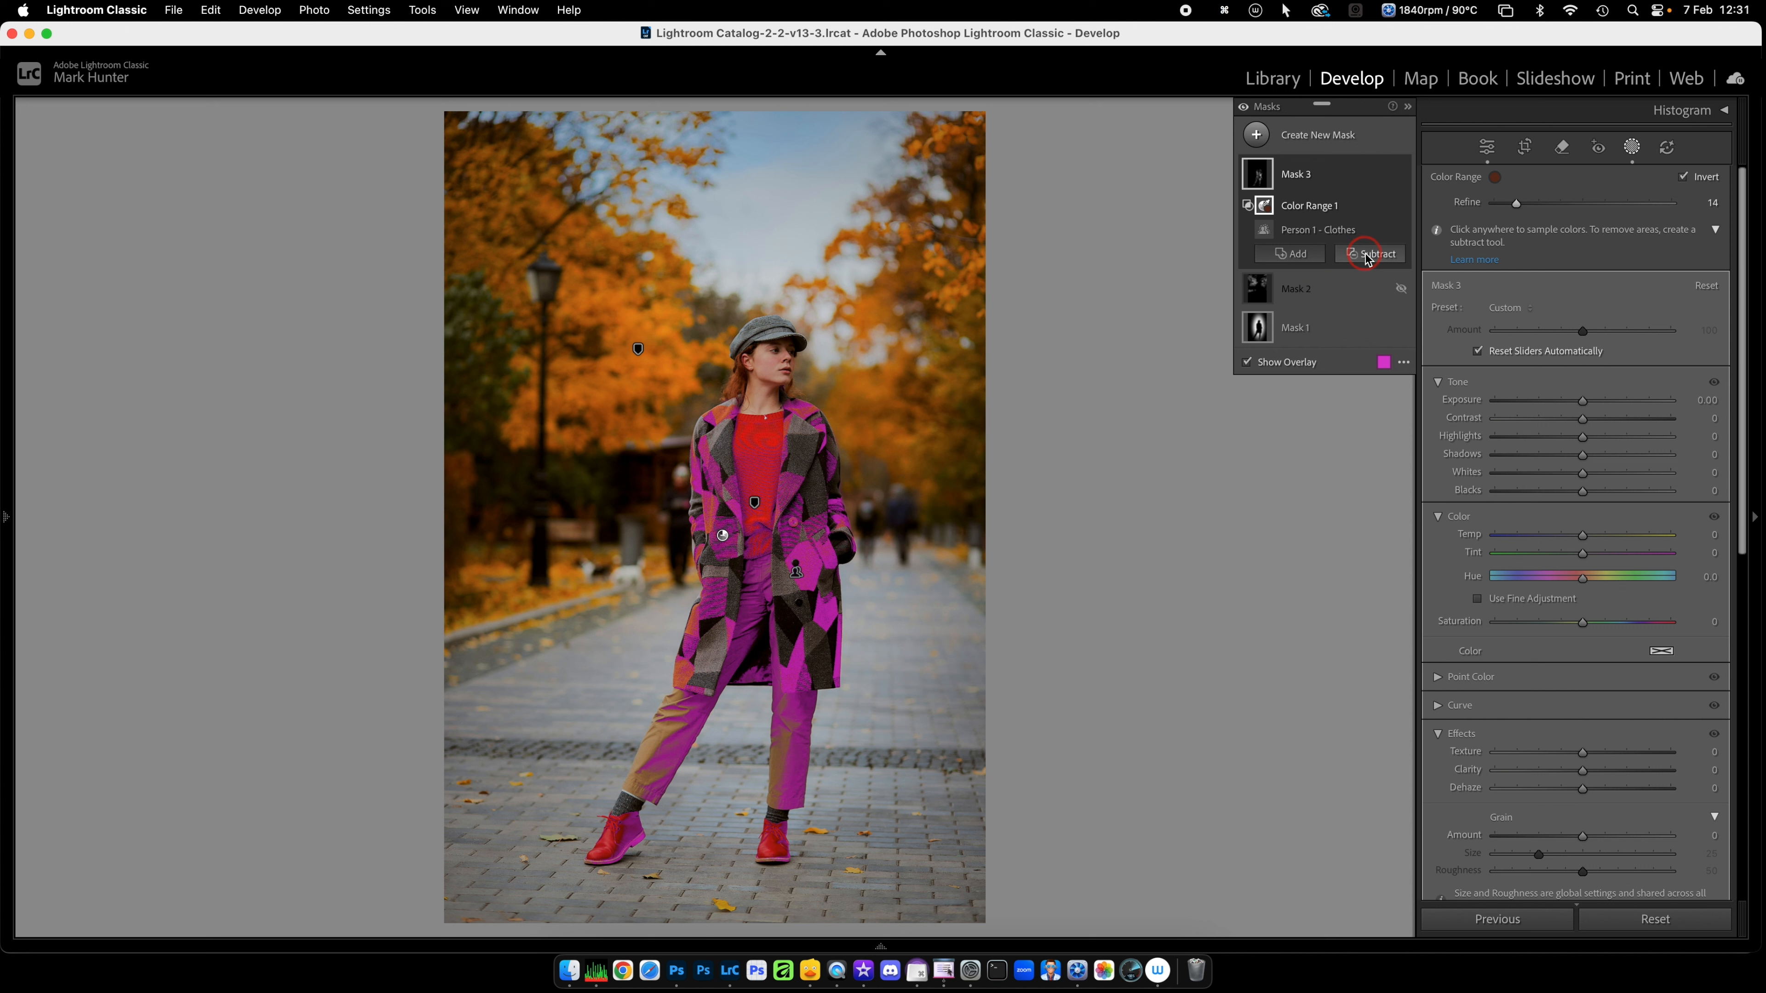
Step: Subtract the trousers and red sweater from the clothes mask using a size 6 brush with Auto Mask
left_click(1379, 259)
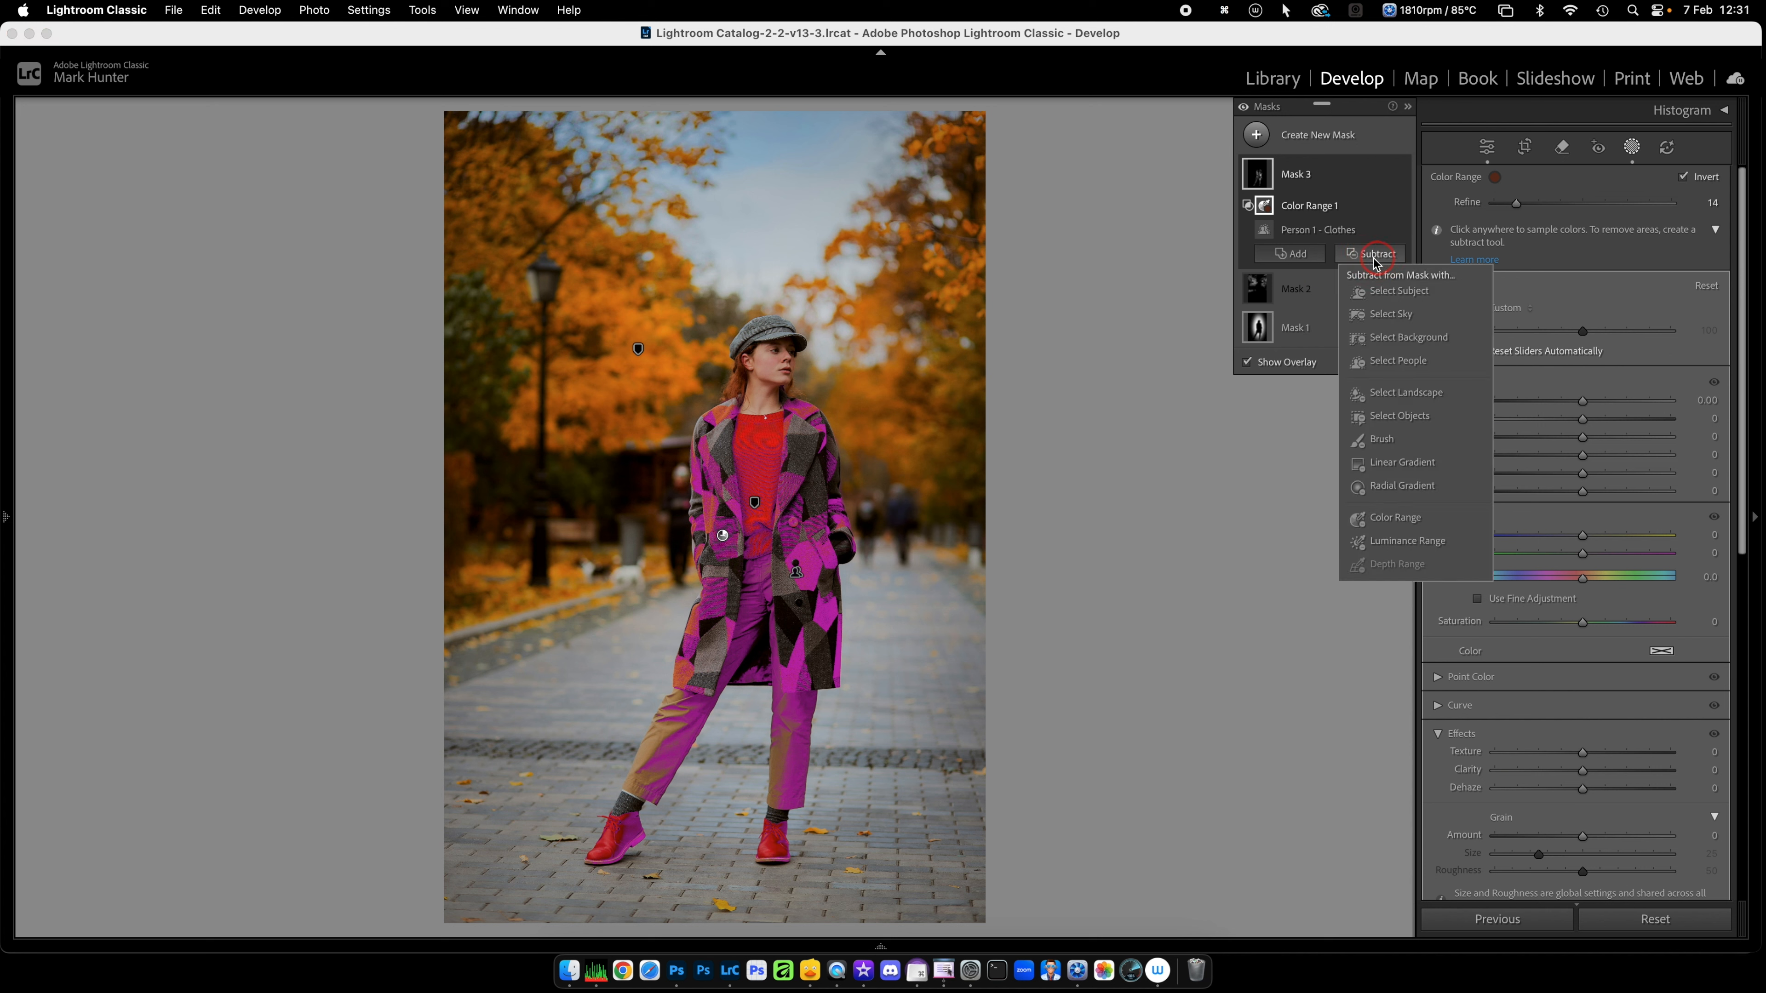
left_click(1386, 441)
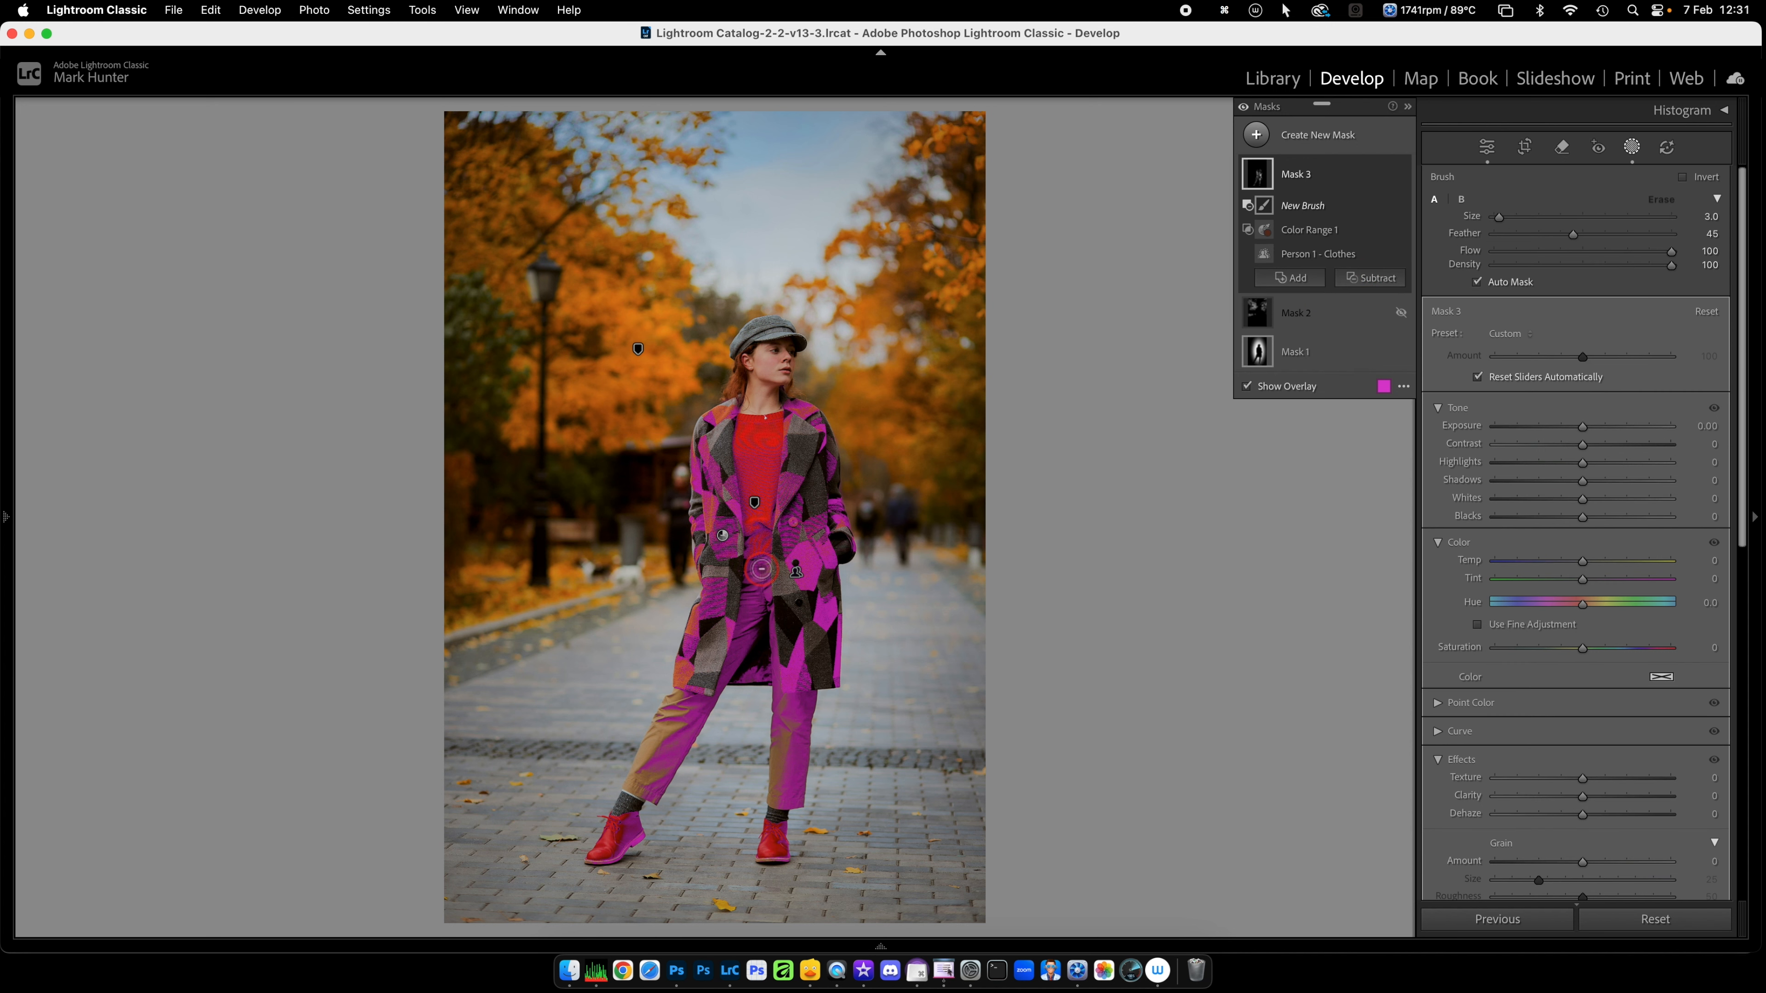
key("bracketright")
key("bracketright")
key("bracketright")
mouse_move(761, 569)
left_mouse_down()
mouse_move(726, 697)
mouse_move(633, 790)
mouse_move(617, 848)
mouse_move(667, 777)
mouse_move(809, 816)
mouse_move(788, 761)
mouse_move(816, 695)
mouse_move(774, 717)
left_mouse_up()
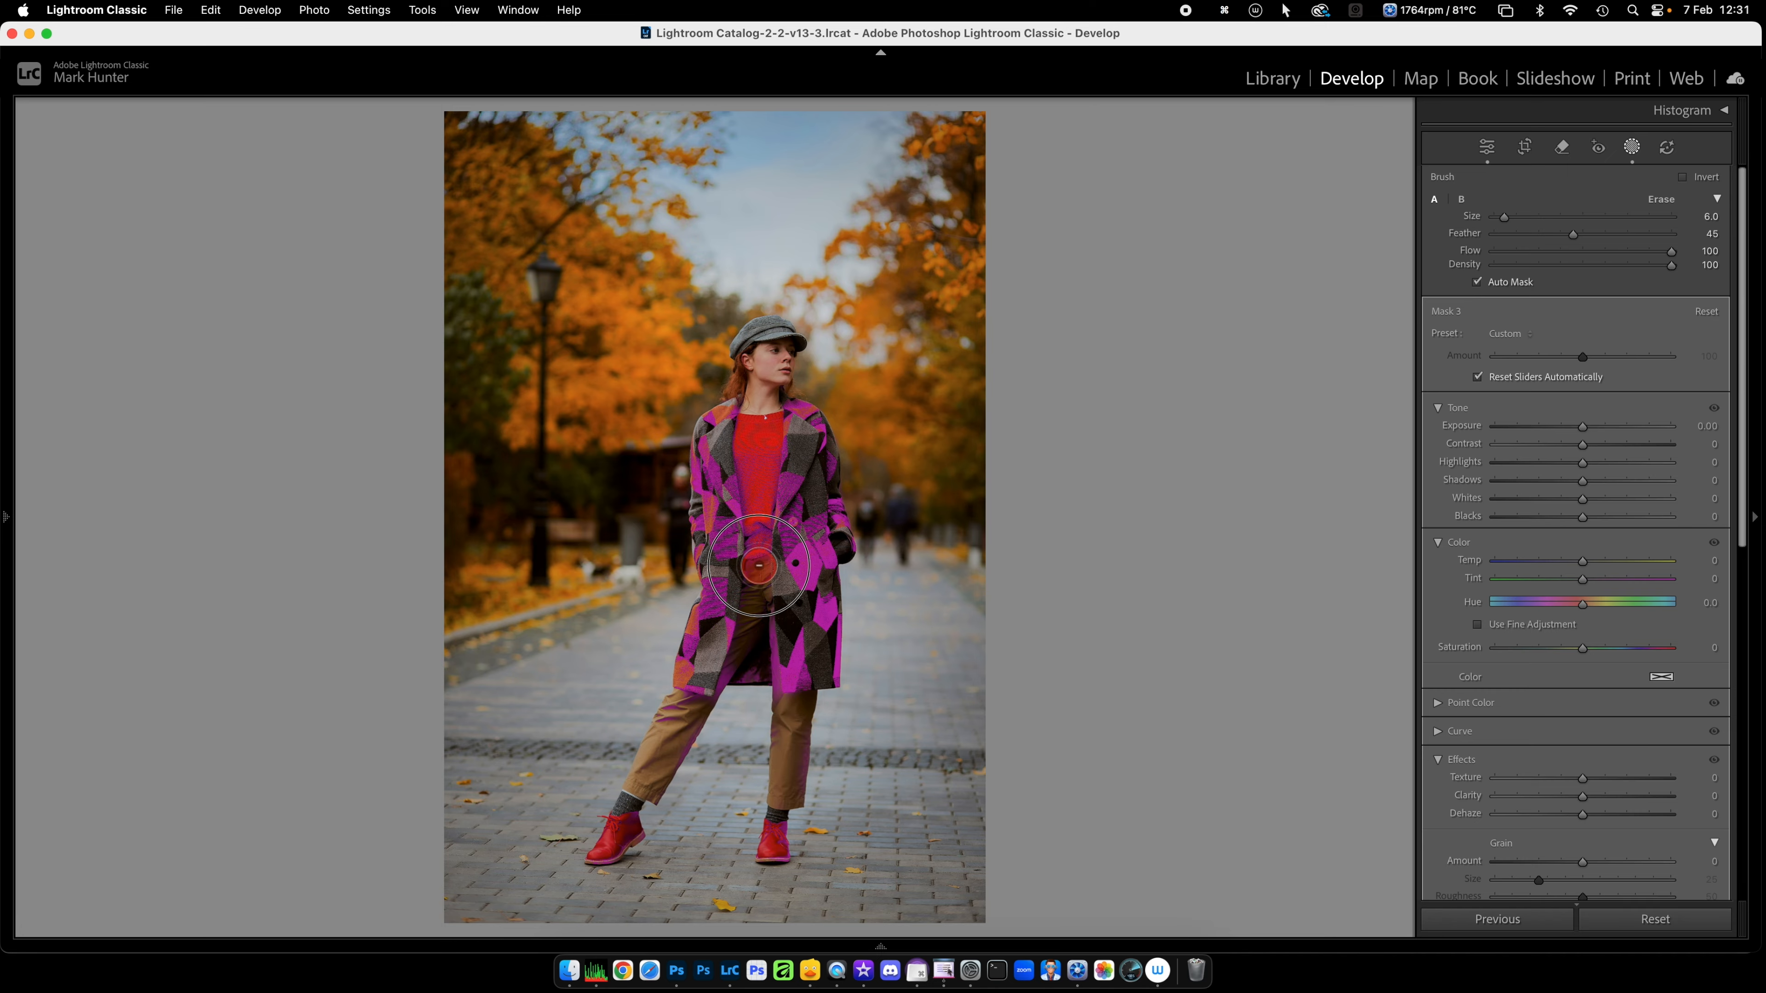
left_click(760, 525)
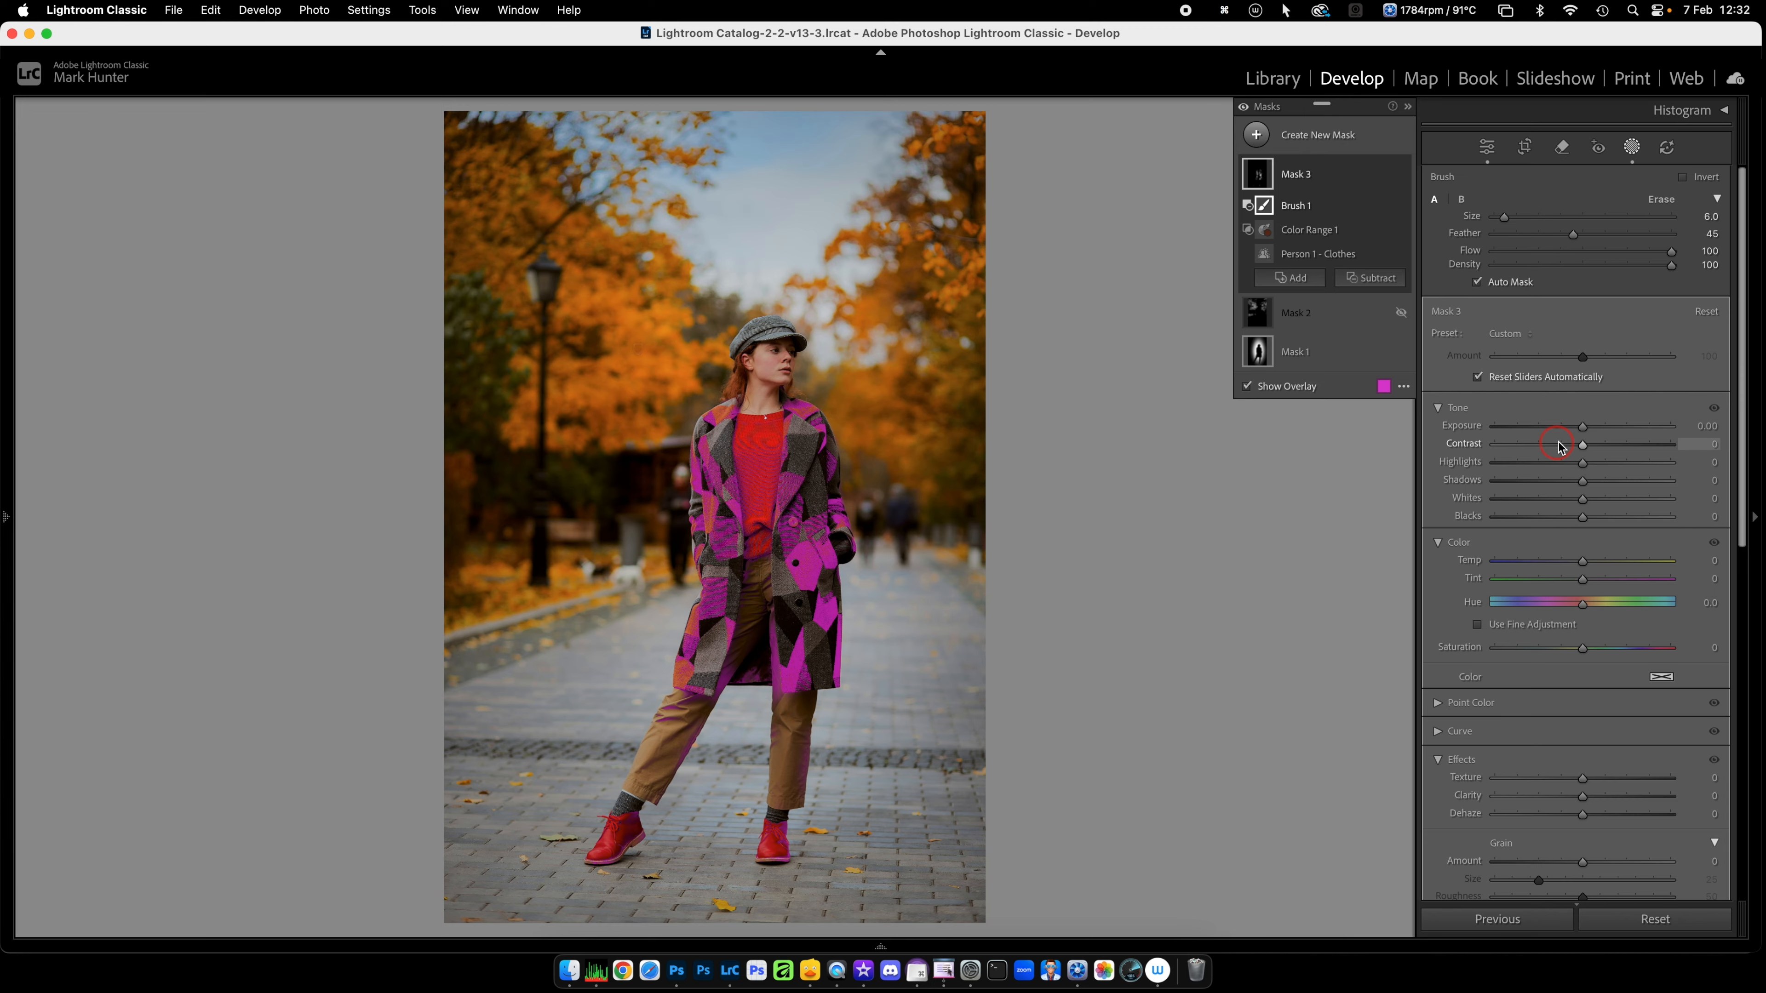
Step: Set the coat mask's exposure to 0.85 and saturation to 8
left_click(1583, 427)
left_click_drag(1583, 427, 1600, 428)
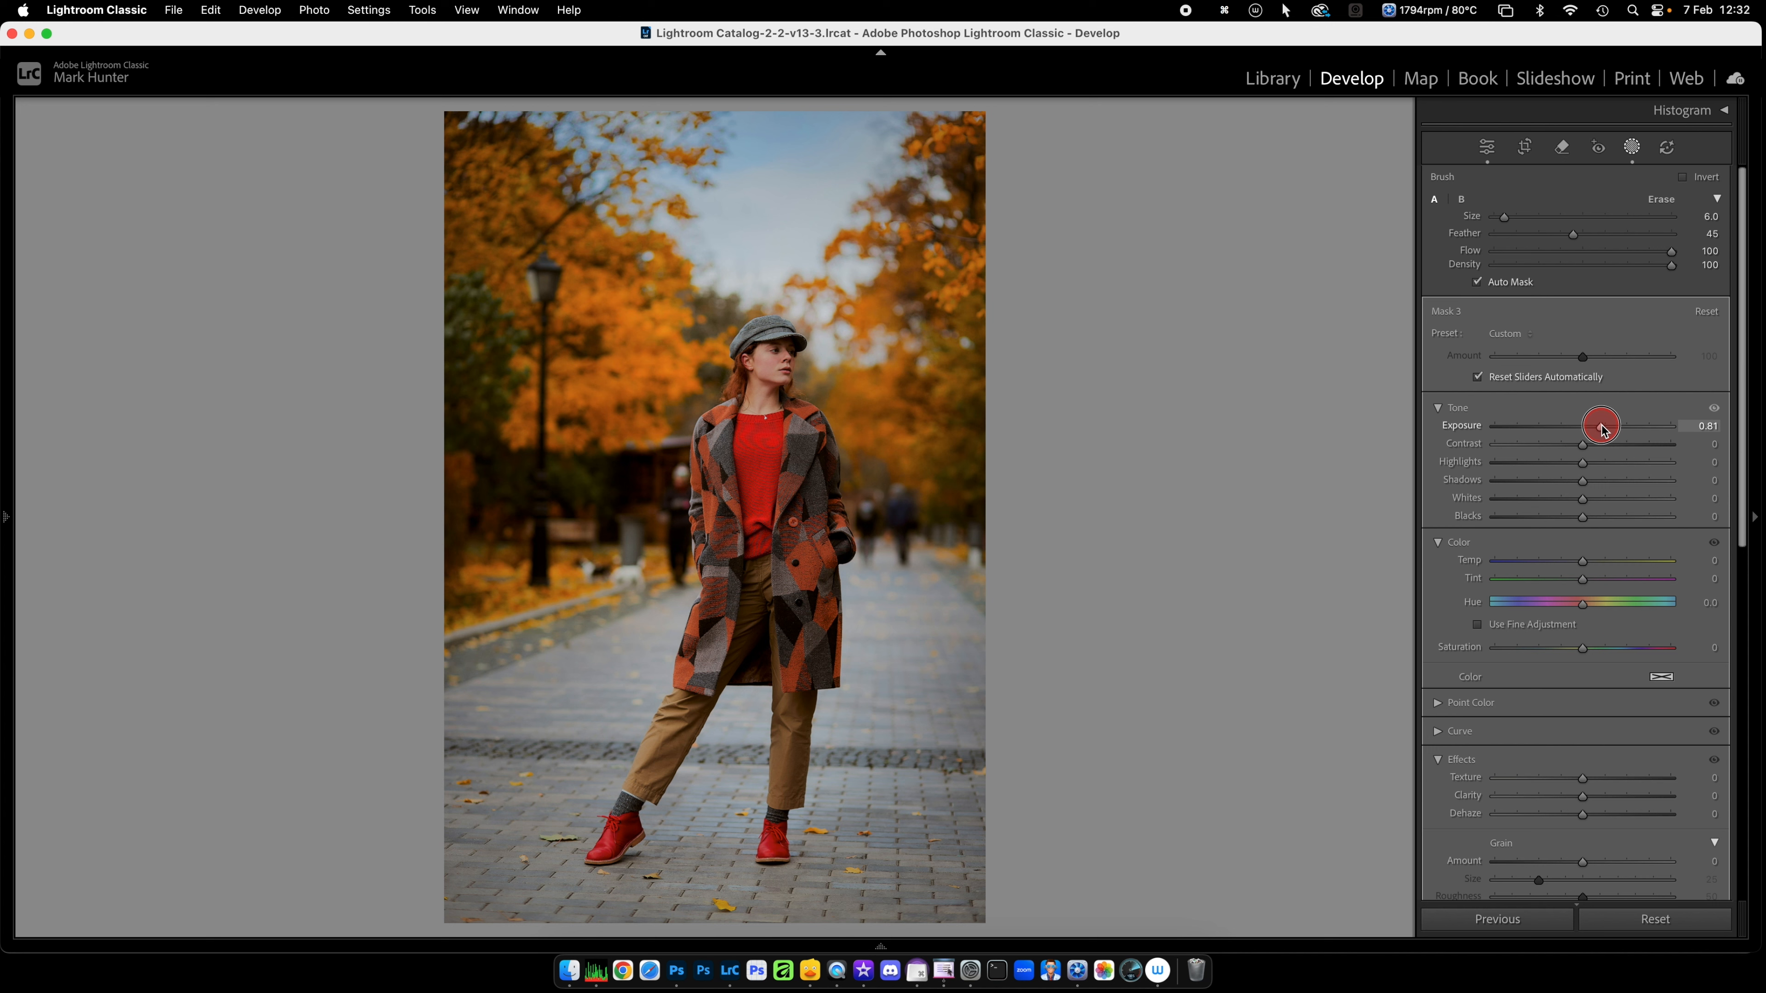
left_click_drag(1603, 430, 1602, 429)
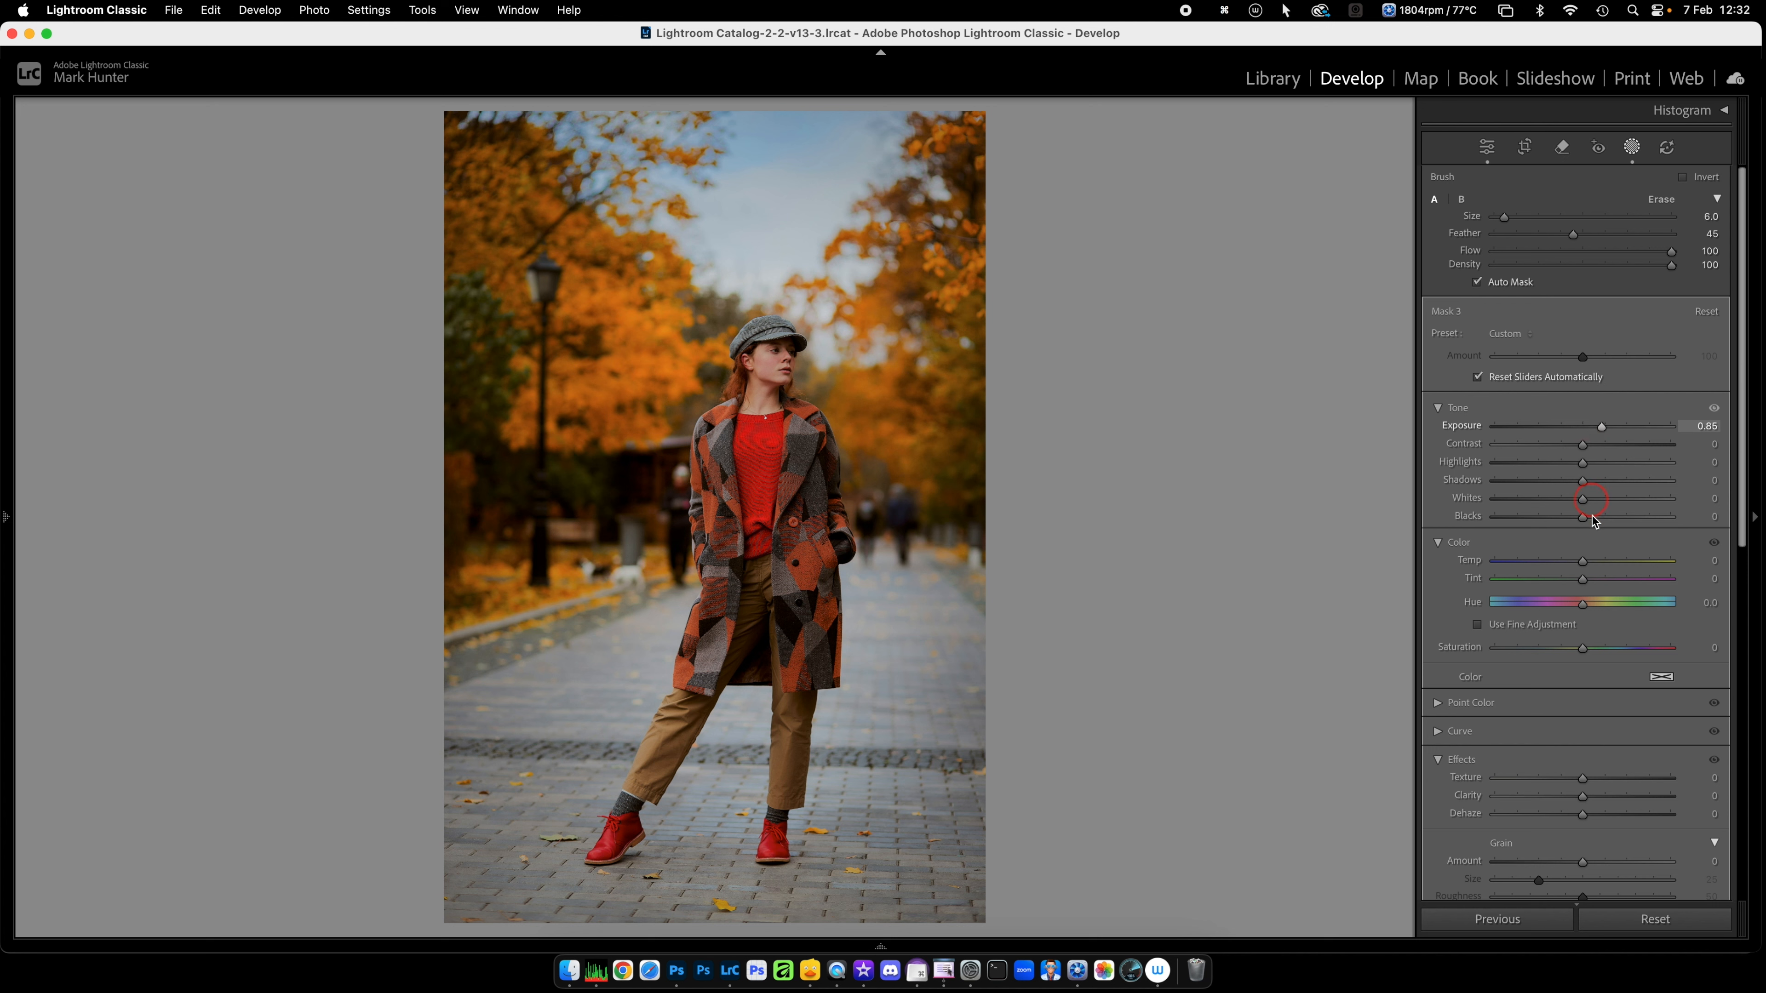
left_click_drag(1582, 648, 1592, 649)
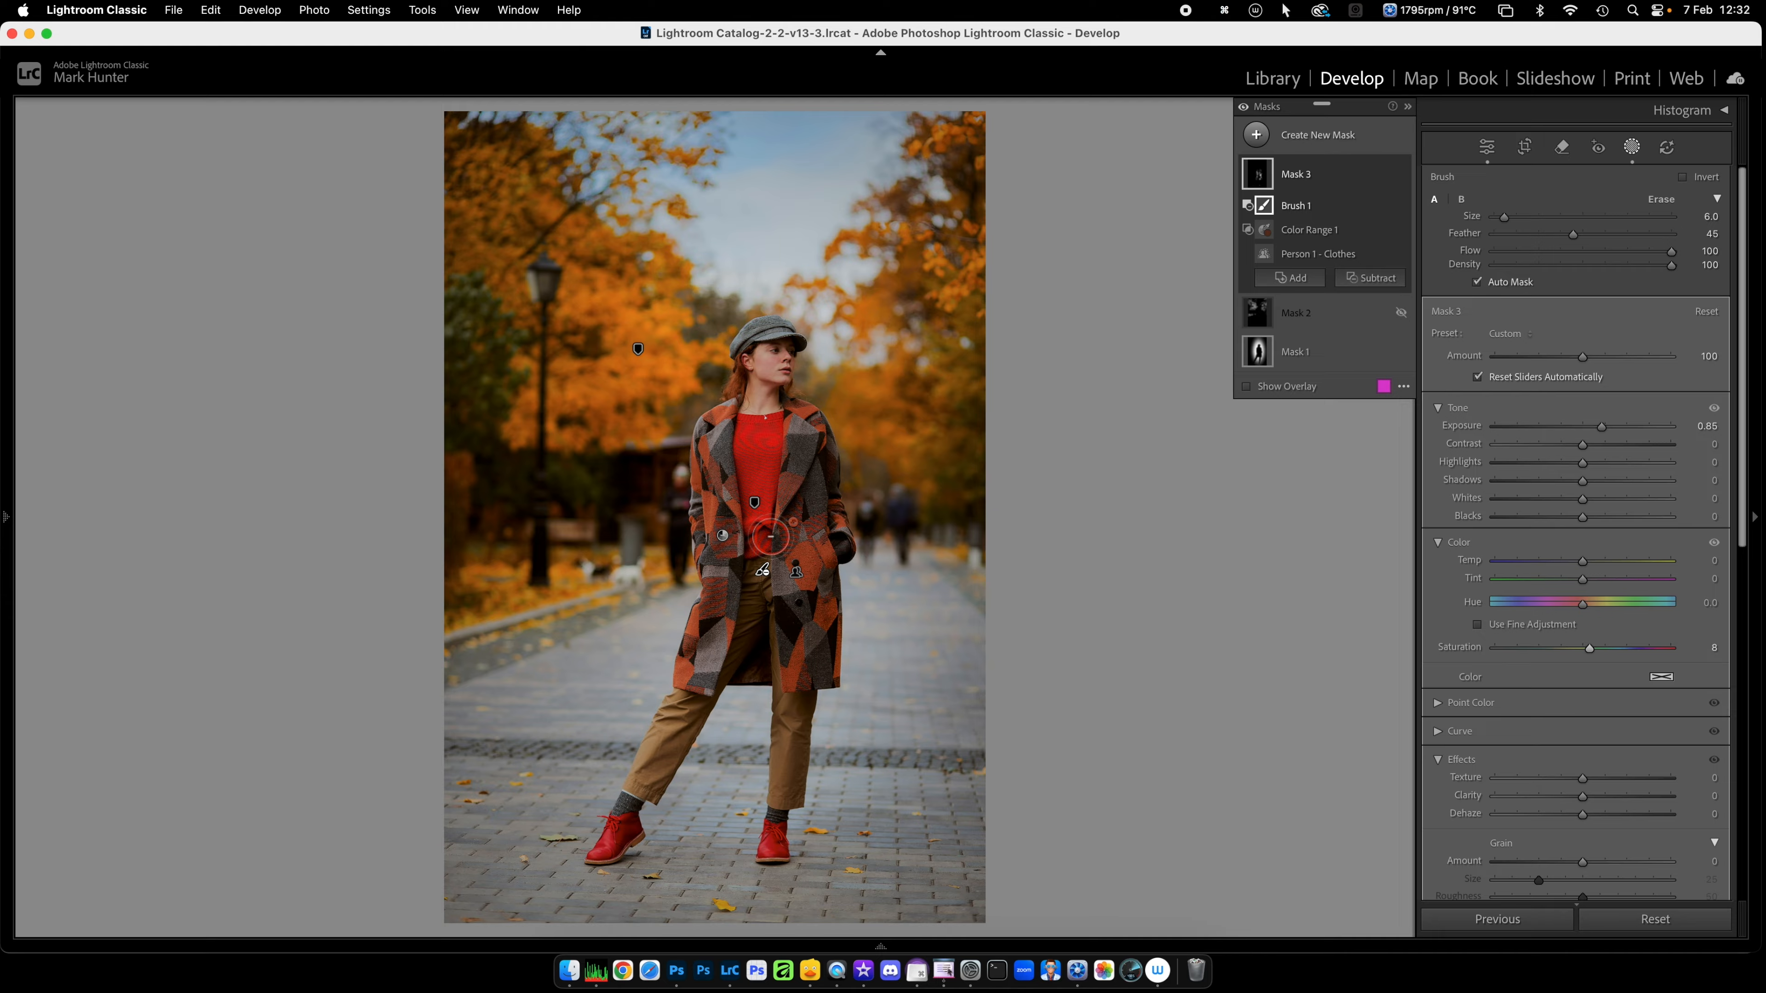
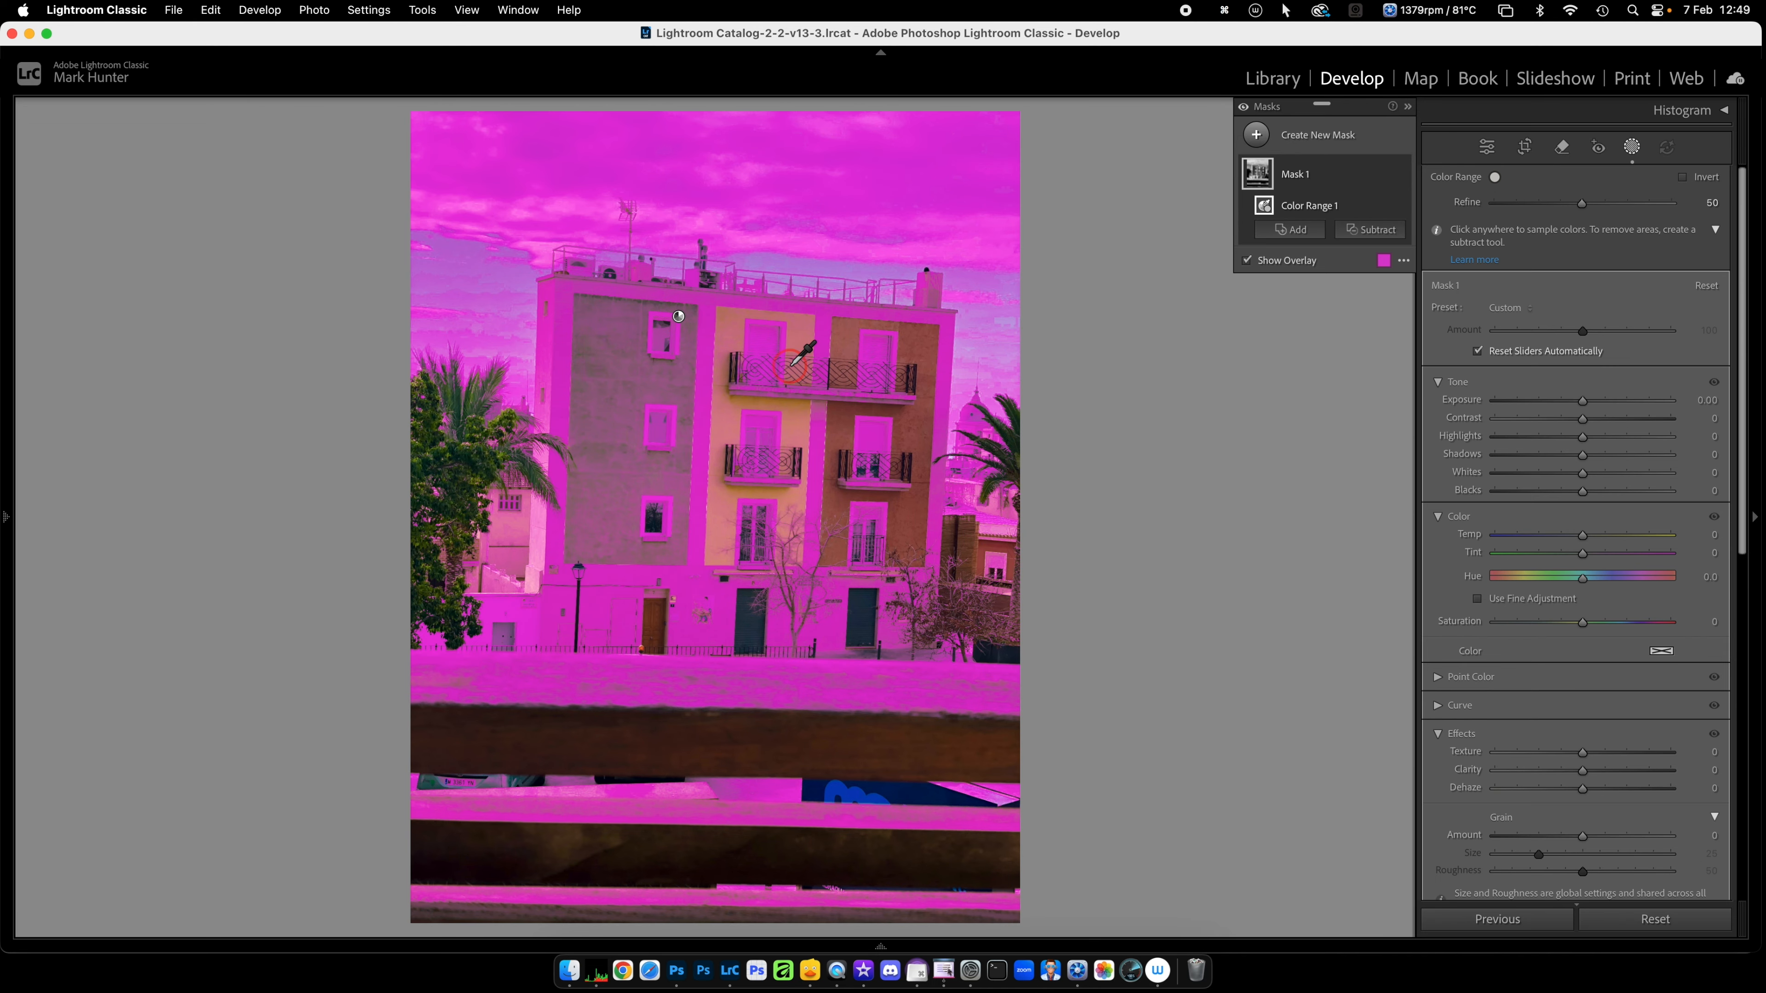
Step: Refine the colorful building photo's color range mask to 12 and intersect it with a brush
left_click_drag(1582, 202, 1514, 209)
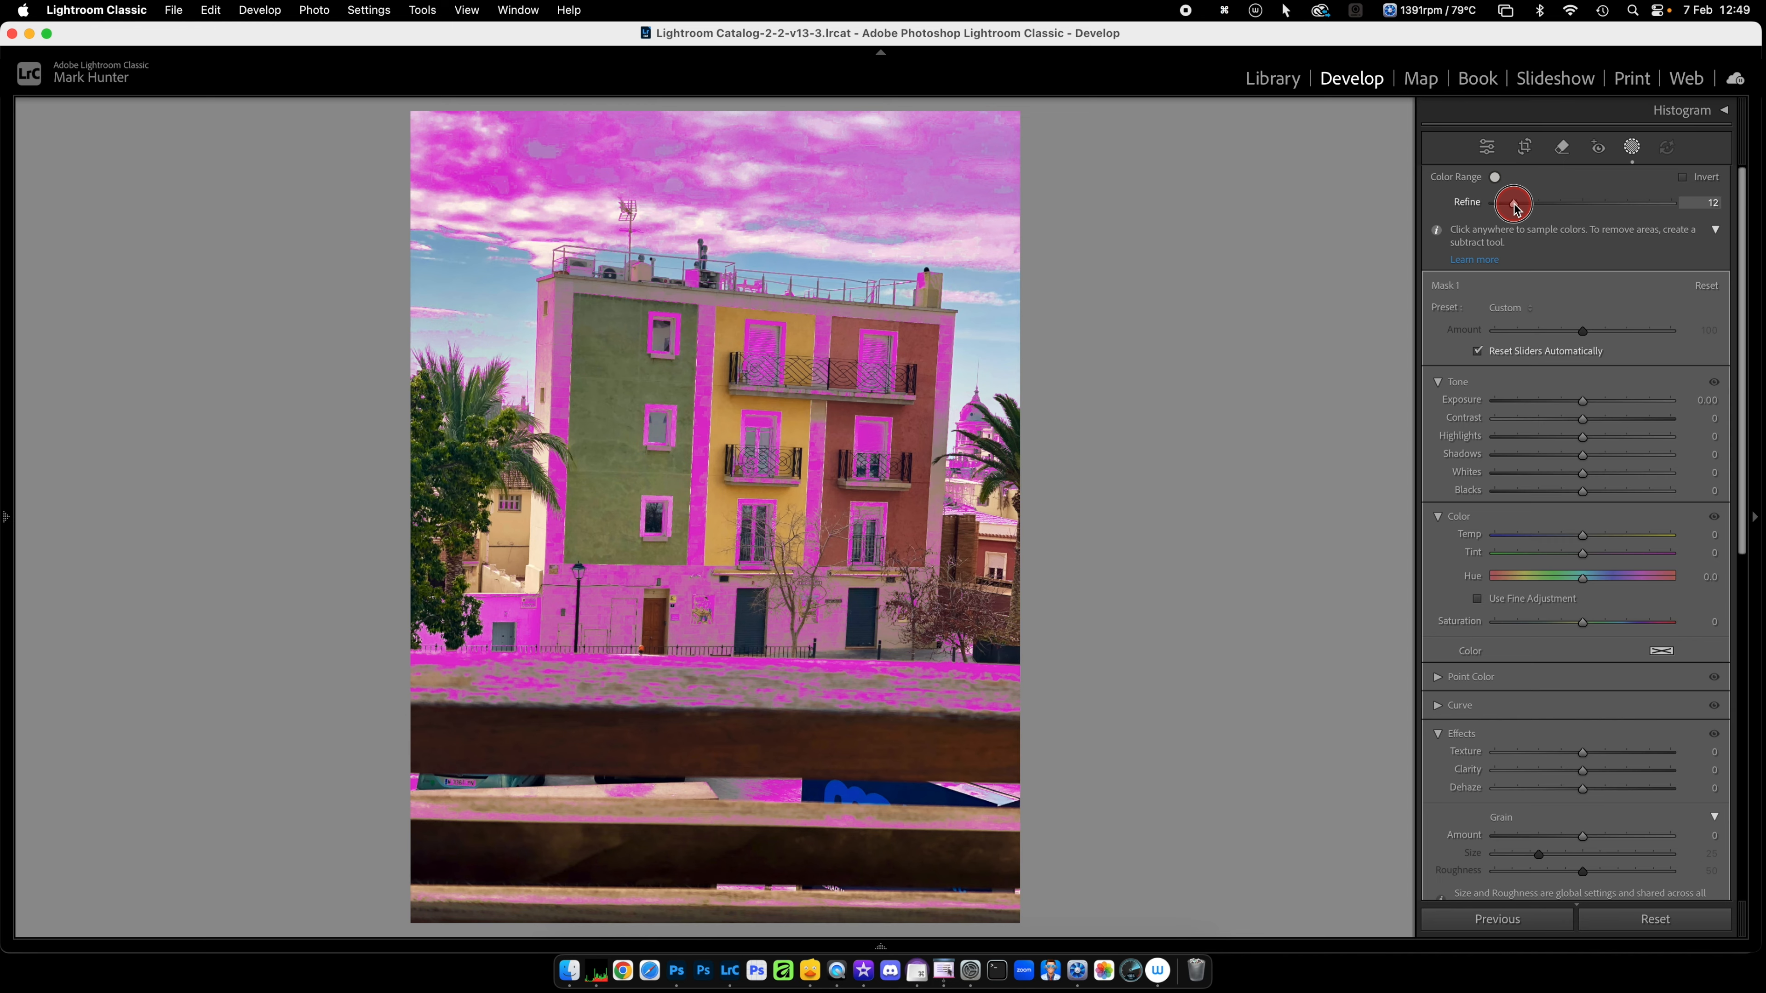
left_click_drag(1516, 207, 1515, 208)
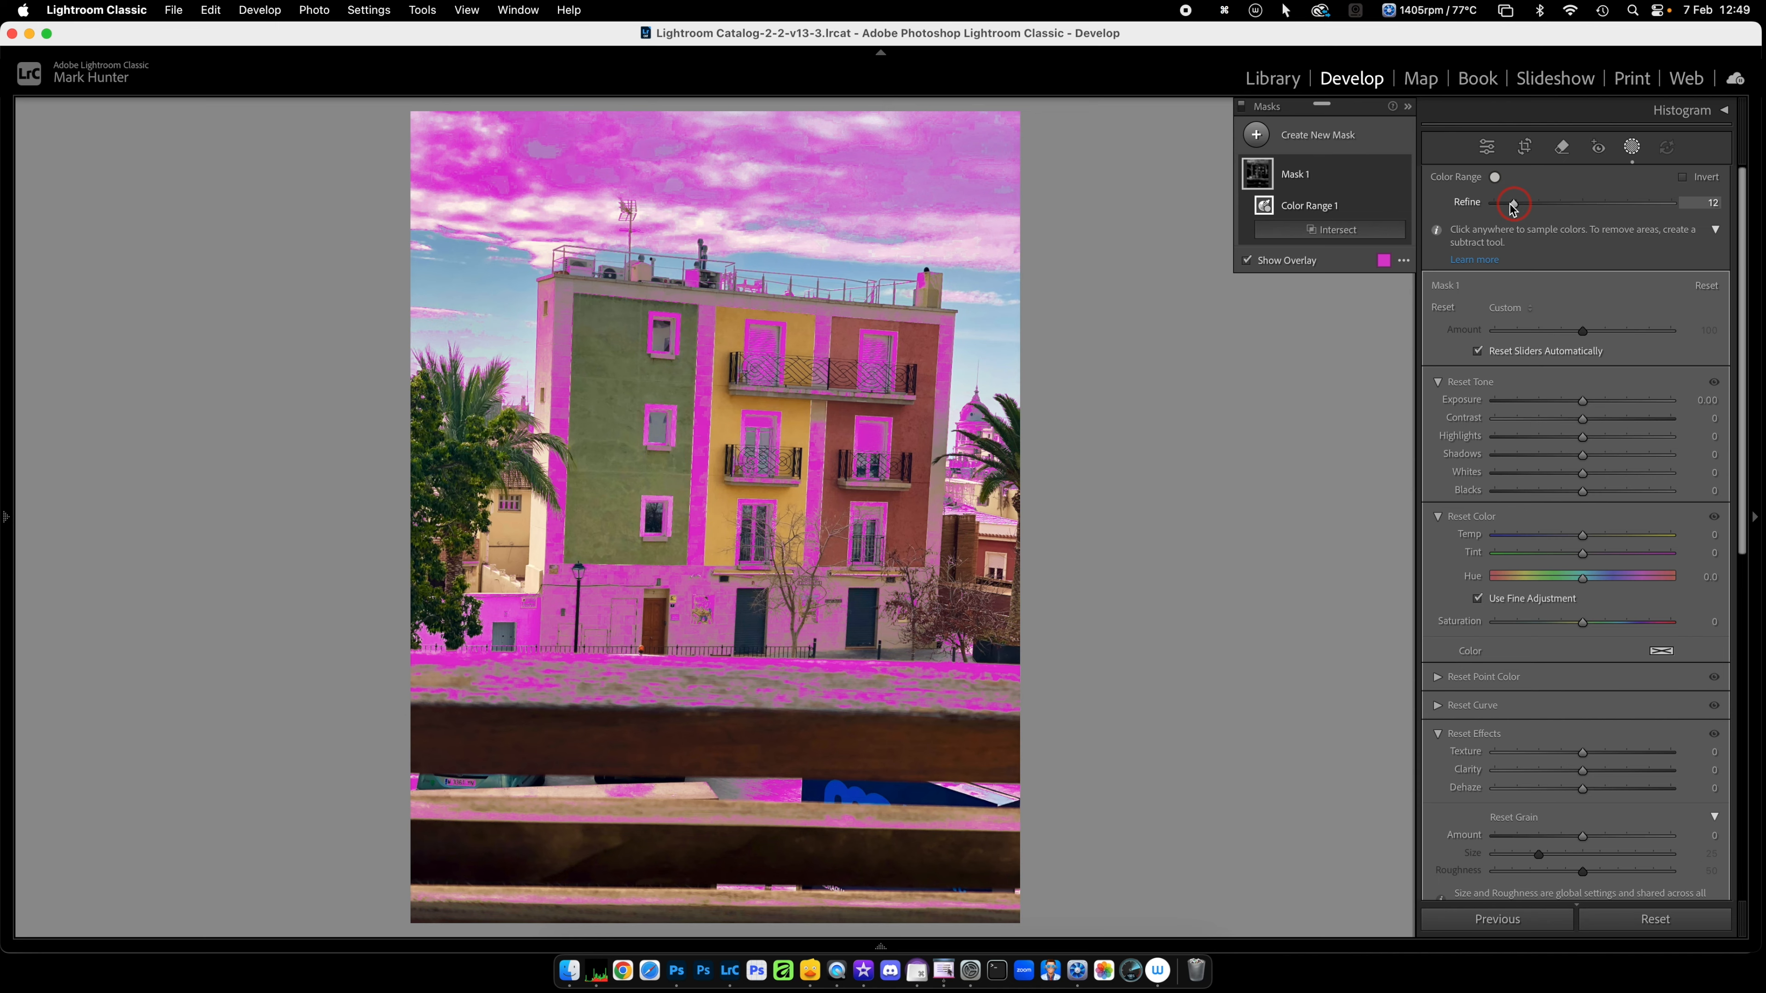
left_click(1324, 230, "alt")
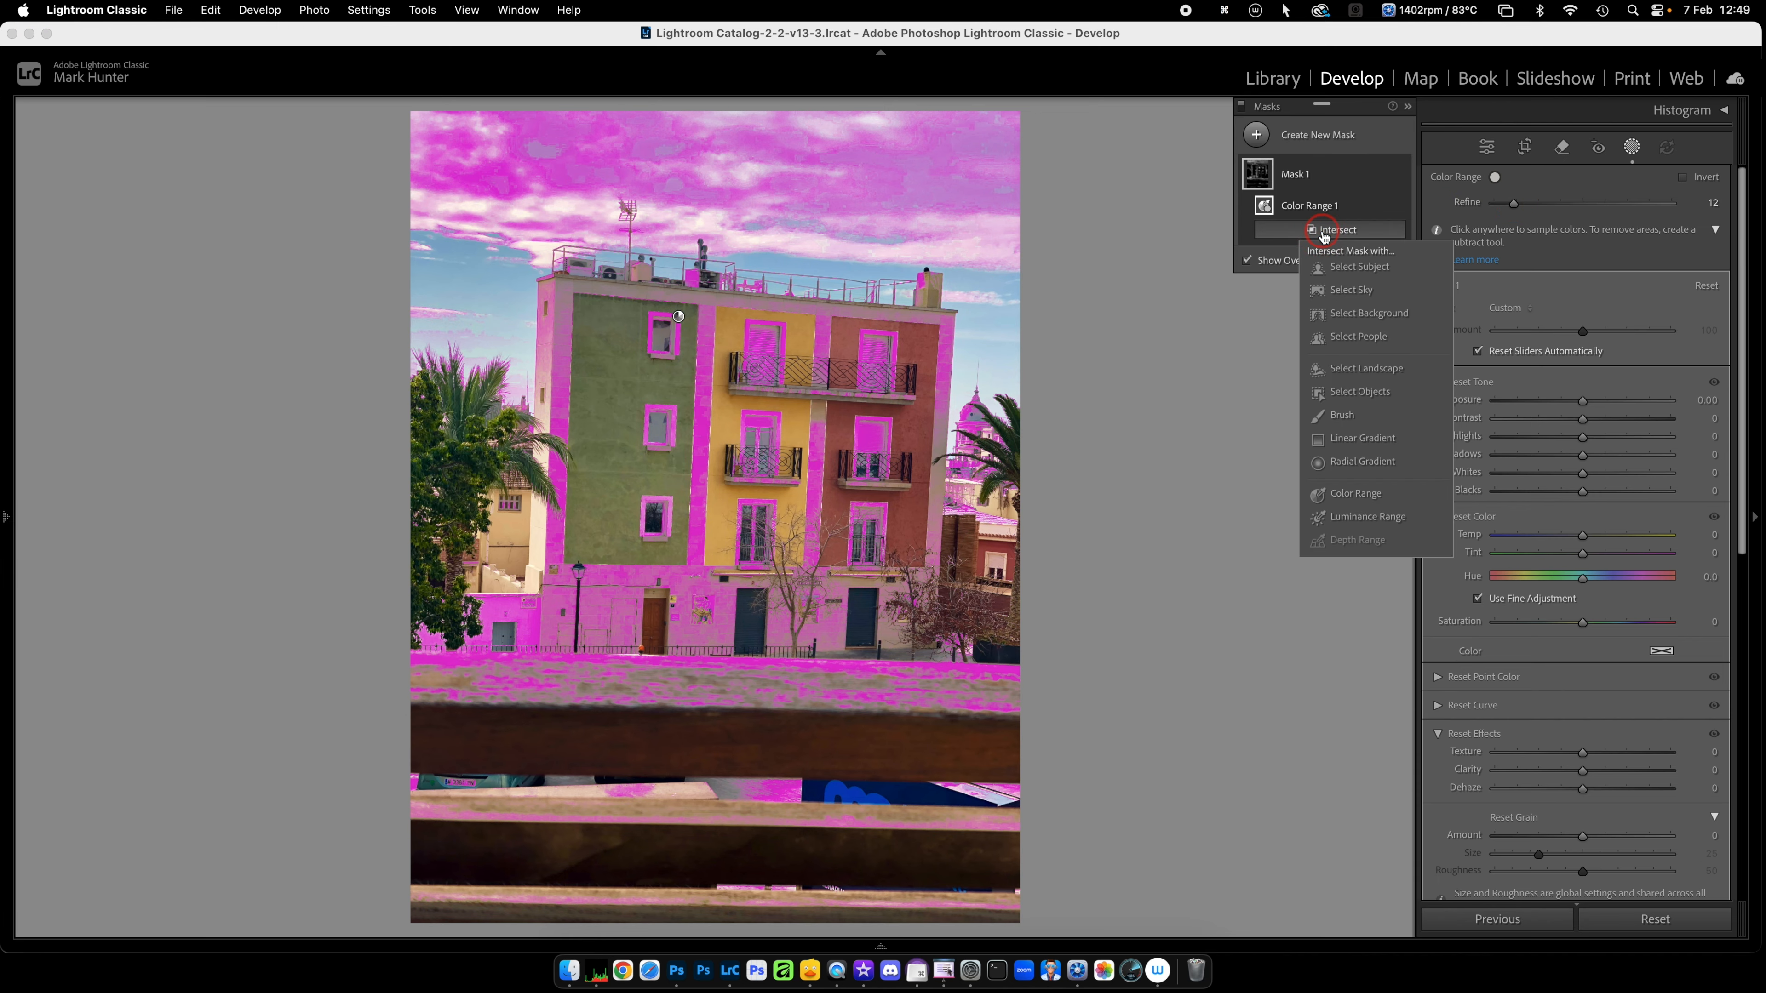
left_click(1347, 415)
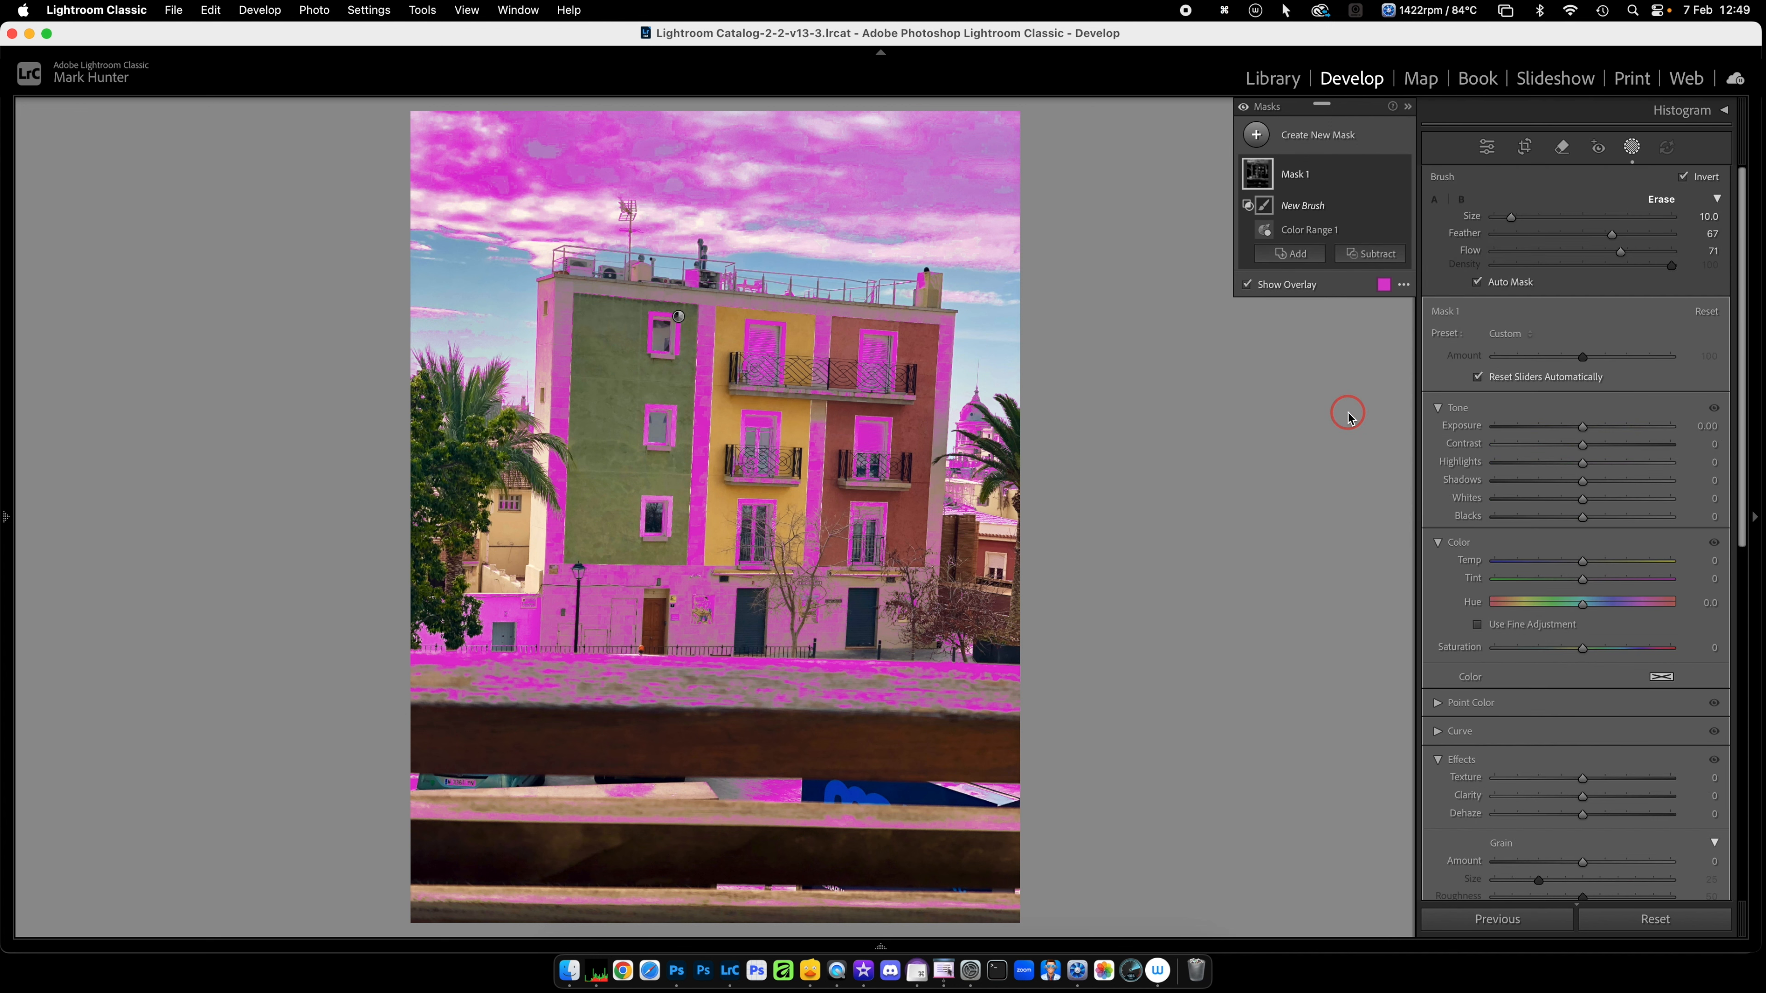
Step: Reduce the brush size to 4 and paint over the upper window frame on the green facade
left_click(665, 340)
key("bracketleft")
key("bracketleft")
key("bracketleft")
key("bracketleft")
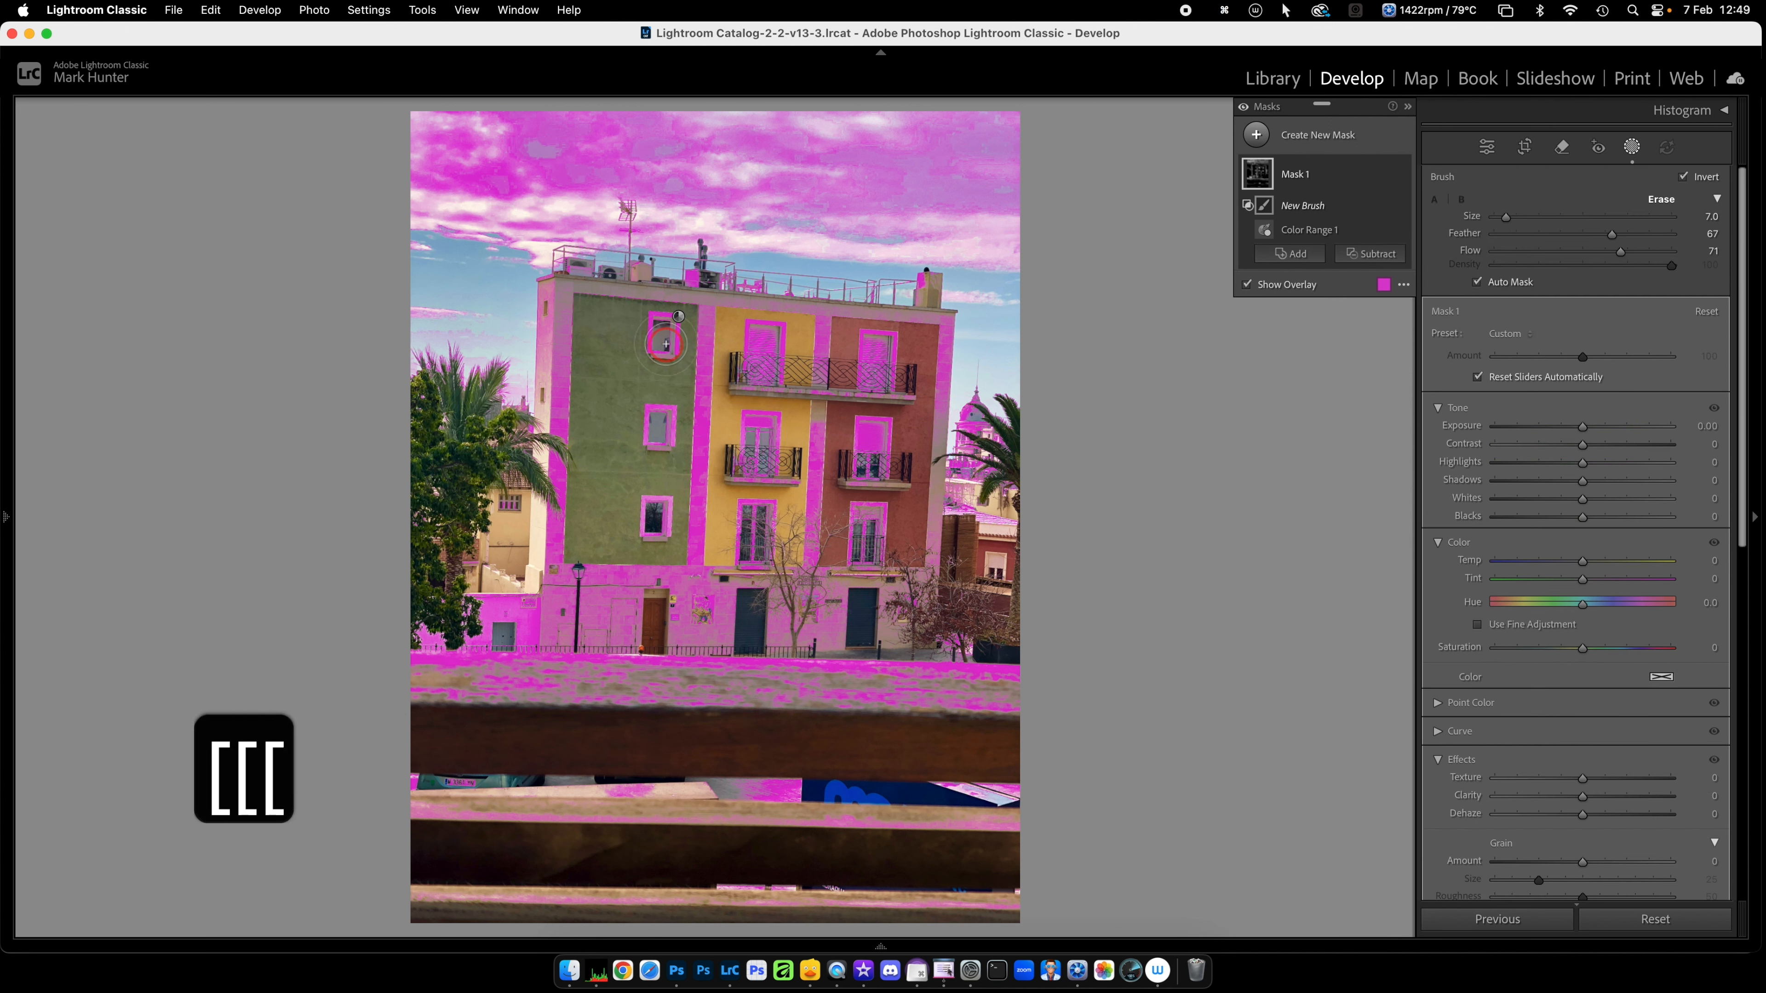
key("bracketleft")
key("bracketleft")
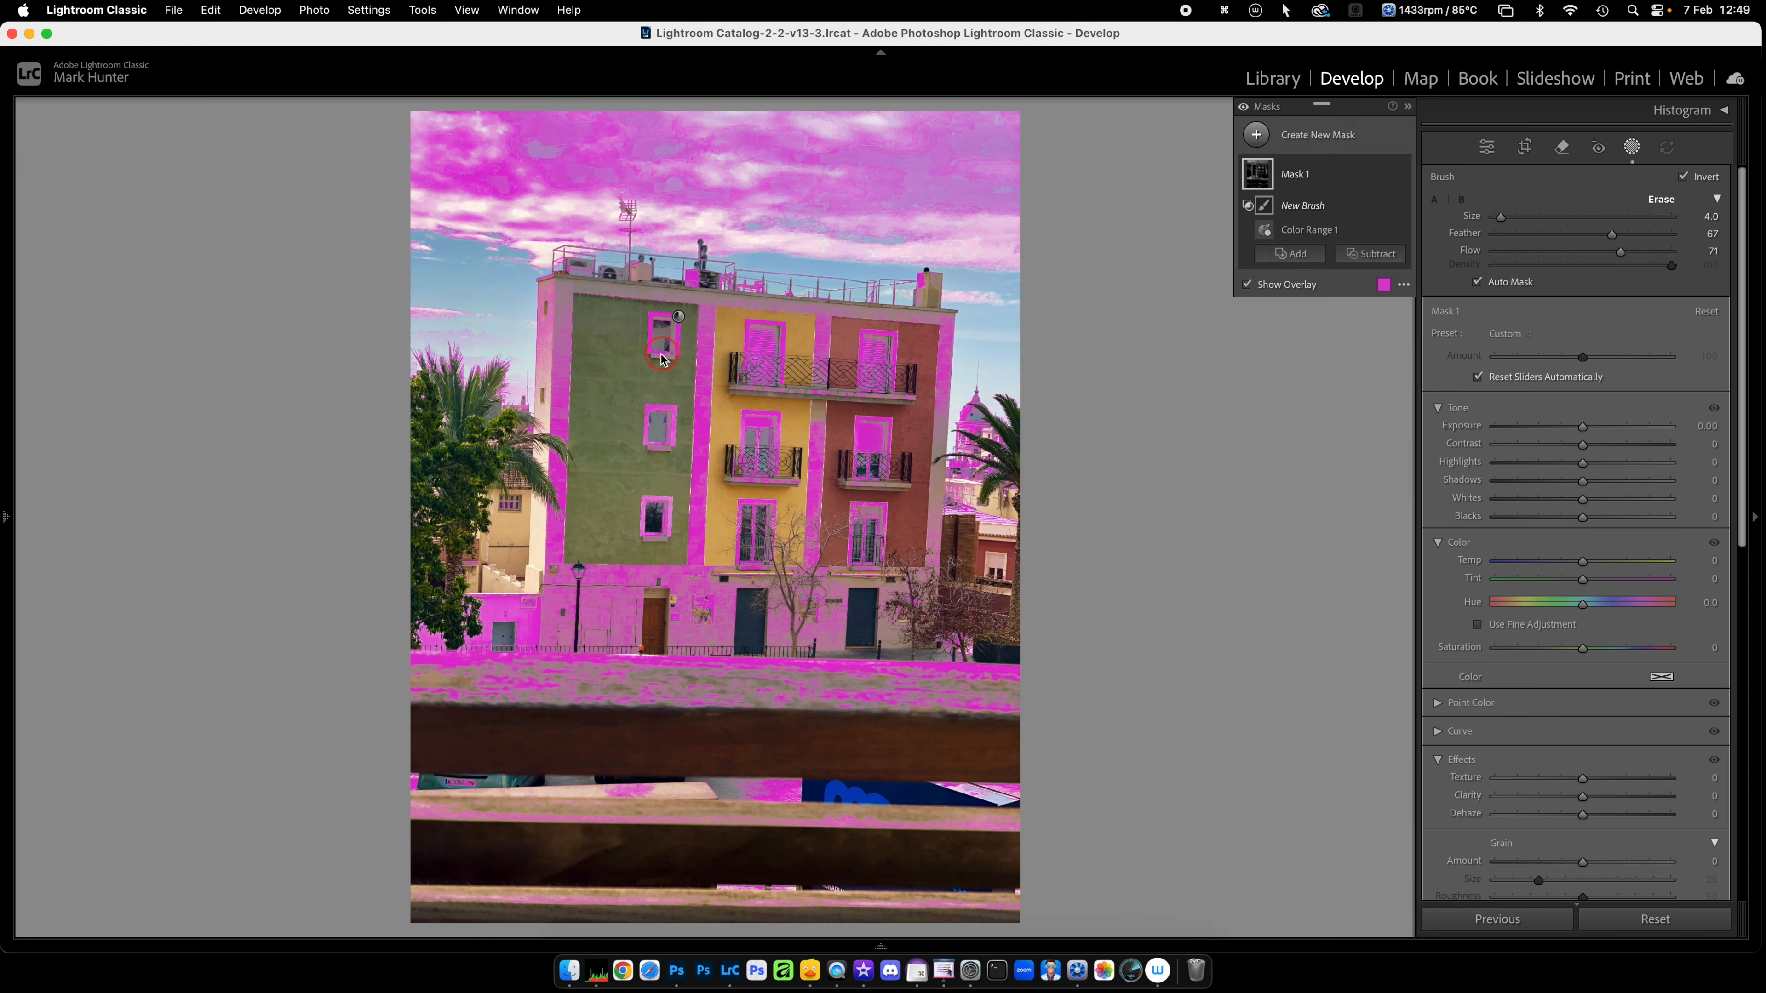
mouse_move(650, 356)
left_mouse_down()
mouse_move(652, 319)
mouse_move(675, 318)
mouse_move(672, 347)
mouse_move(647, 332)
left_mouse_up()
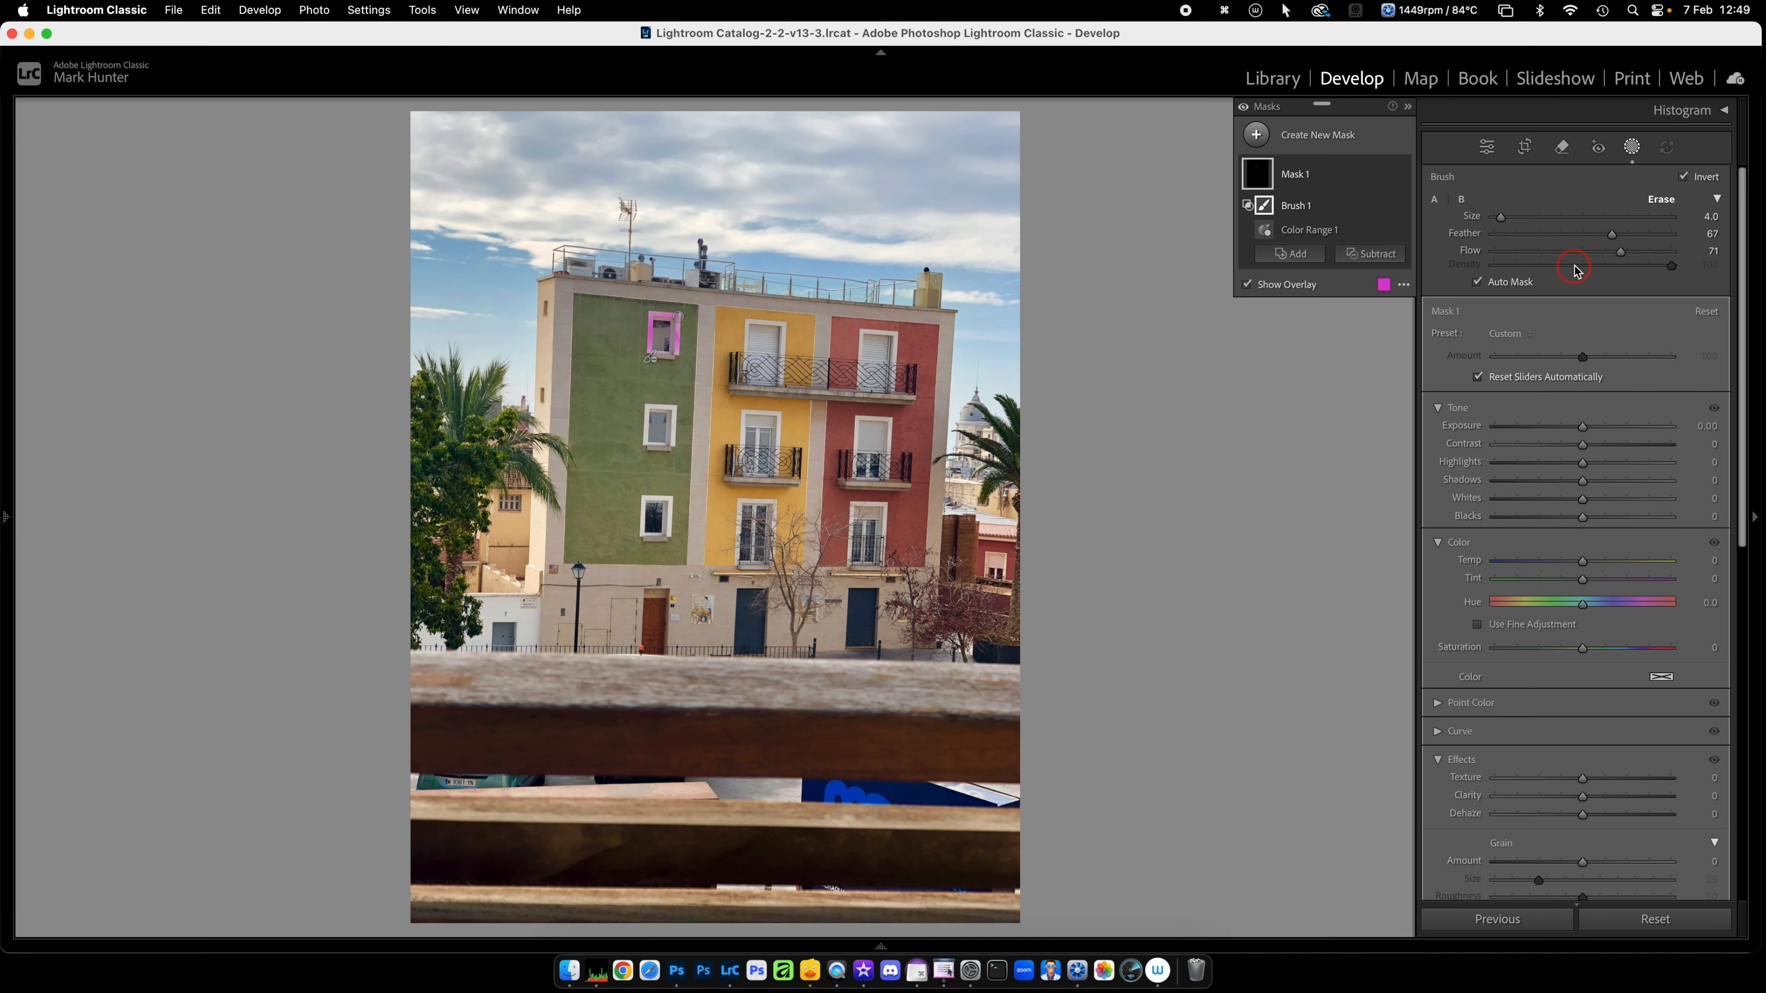
Step: Set the brush feather to 48 and flow to 100, then paint all three green facade window frames, undoing any stray stroke
left_click_drag(1620, 252, 1580, 236)
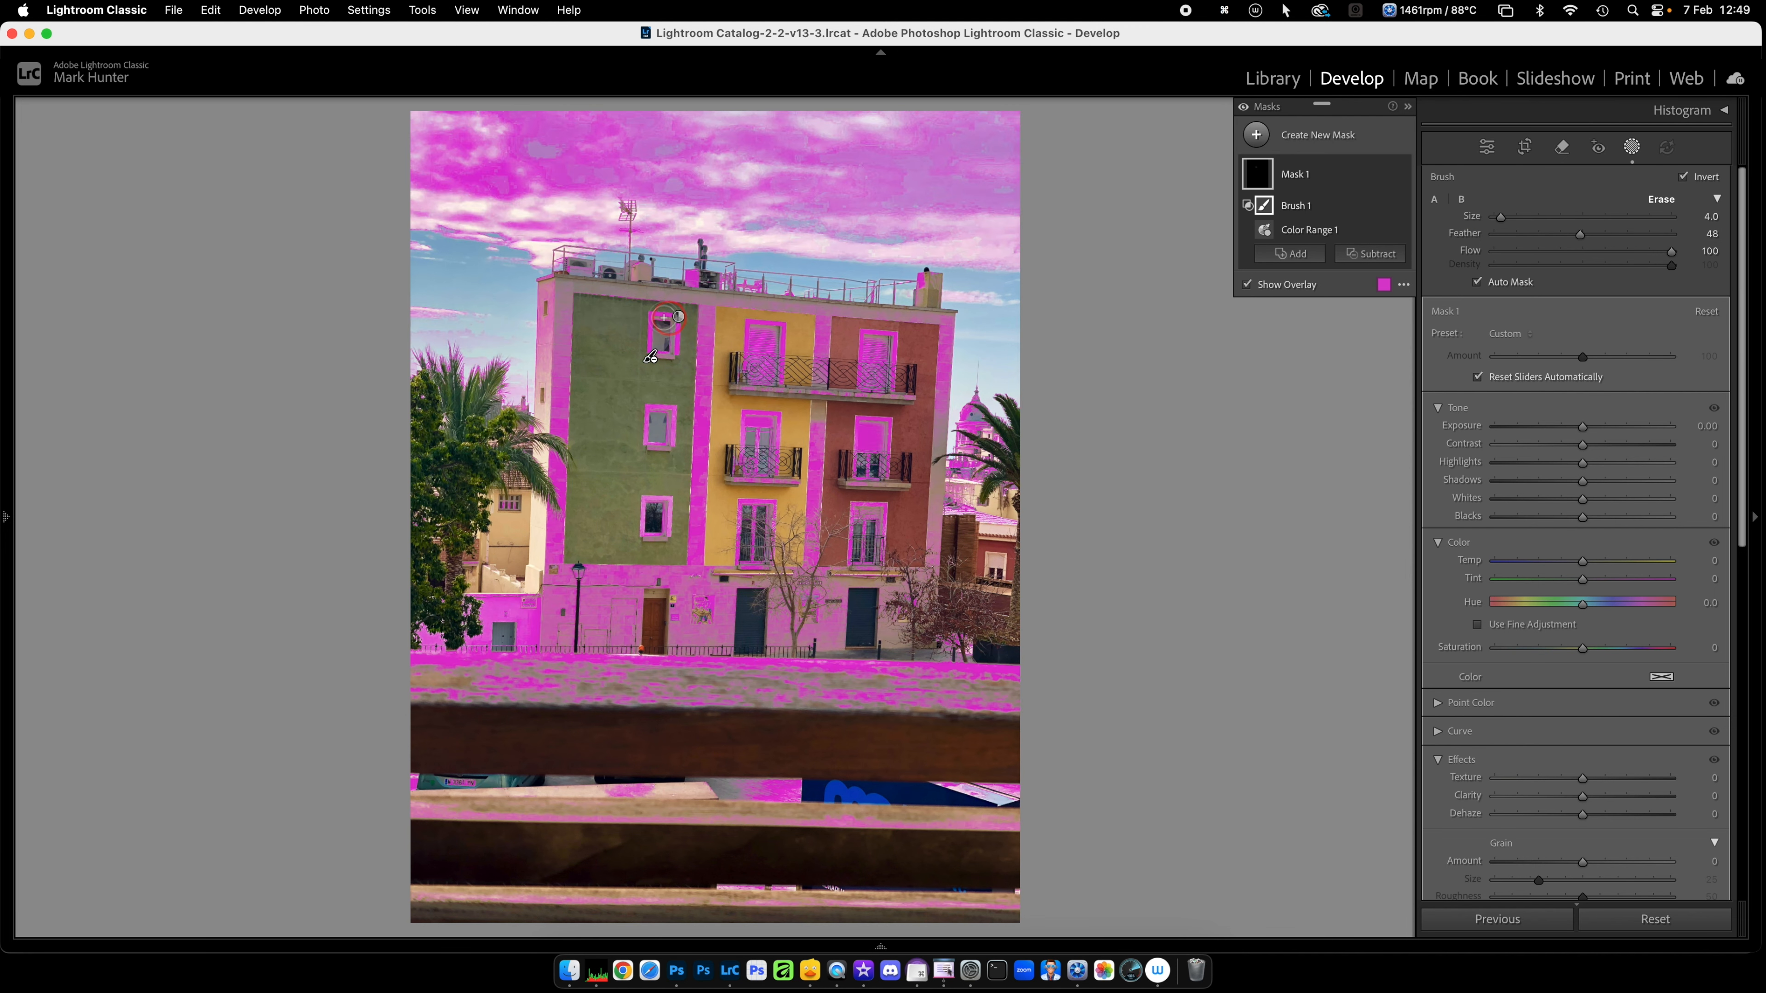
left_click_drag(652, 317, 665, 331)
mouse_move(658, 417)
left_mouse_down()
mouse_move(648, 538)
mouse_move(639, 506)
mouse_move(671, 523)
mouse_move(697, 506)
mouse_move(685, 540)
mouse_move(694, 521)
mouse_move(664, 523)
mouse_move(682, 423)
mouse_move(647, 482)
mouse_move(677, 407)
mouse_move(650, 393)
mouse_move(660, 536)
left_mouse_up()
key("super+z")
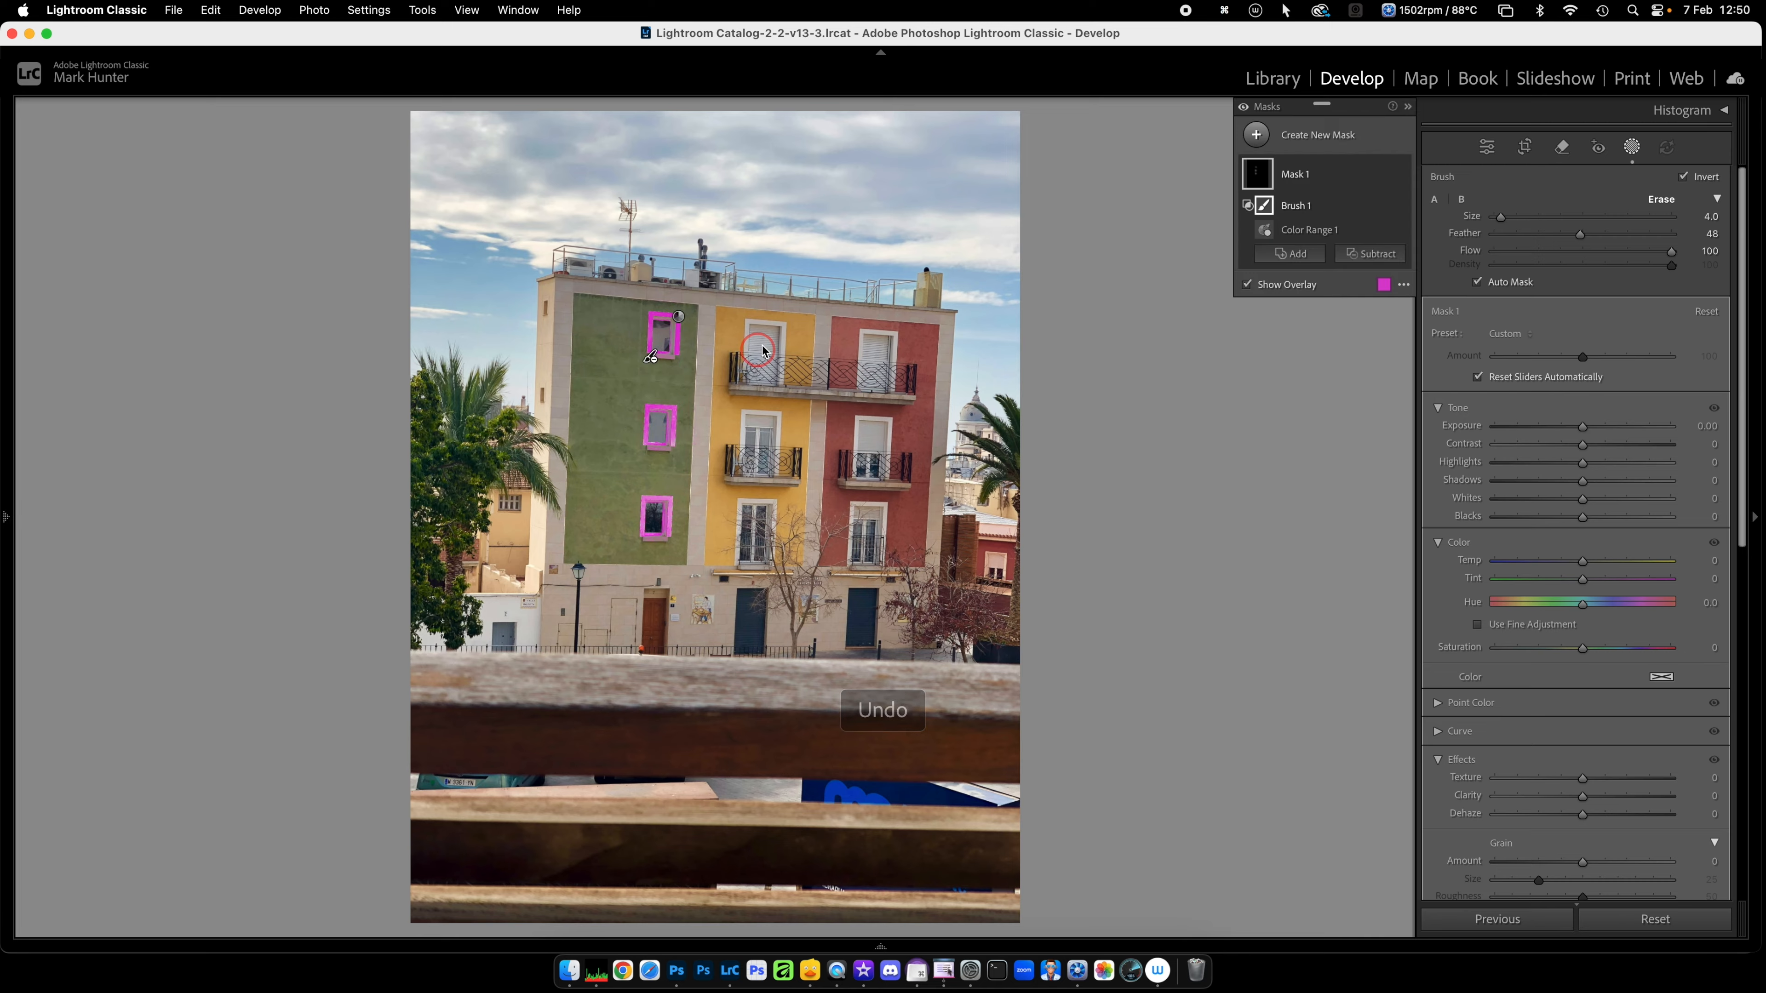
Step: Paint the window frames and shutters on the yellow and red facades into the intersected mask
mouse_move(751, 327)
left_mouse_down()
mouse_move(777, 327)
mouse_move(747, 372)
mouse_move(758, 334)
mouse_move(786, 334)
mouse_move(772, 362)
mouse_move(755, 327)
mouse_move(779, 321)
mouse_move(765, 347)
left_mouse_up()
mouse_move(739, 464)
left_mouse_down()
mouse_move(743, 426)
mouse_move(772, 417)
mouse_move(777, 459)
mouse_move(758, 473)
mouse_move(747, 431)
mouse_move(740, 567)
mouse_move(786, 550)
mouse_move(767, 509)
mouse_move(761, 522)
mouse_move(793, 487)
left_mouse_up()
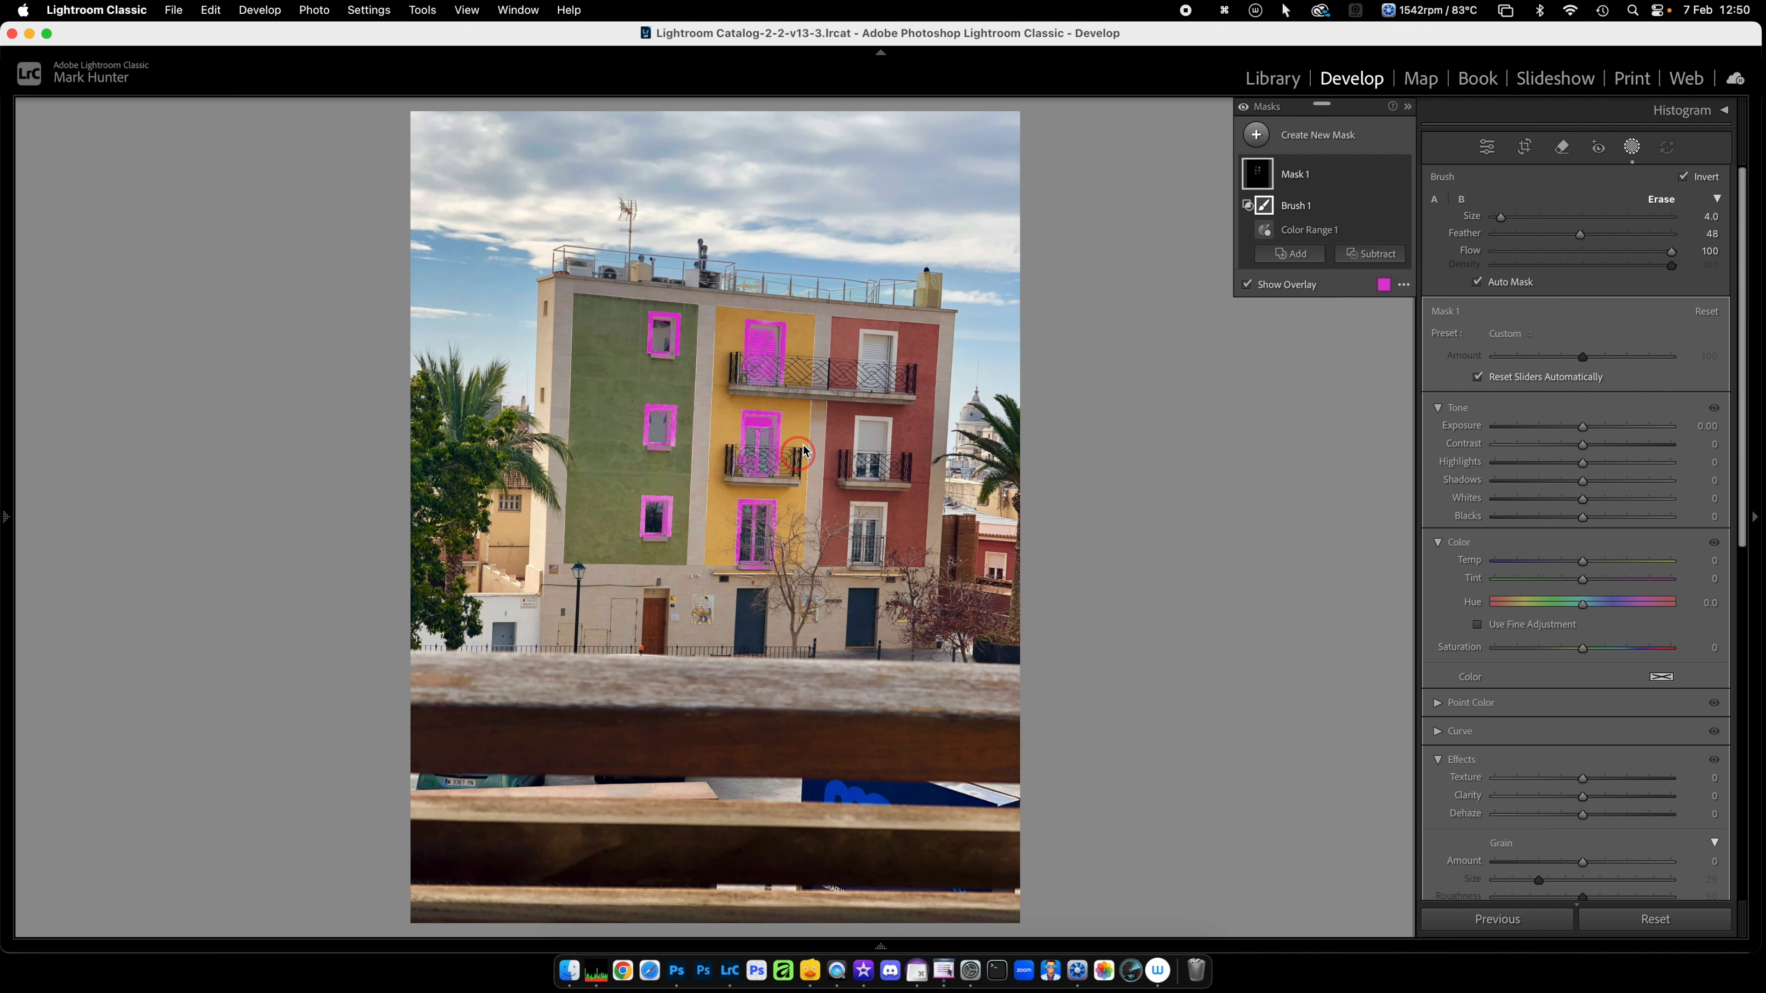
mouse_move(866, 340)
left_mouse_down()
mouse_move(859, 400)
mouse_move(900, 390)
mouse_move(892, 344)
mouse_move(859, 340)
left_mouse_up()
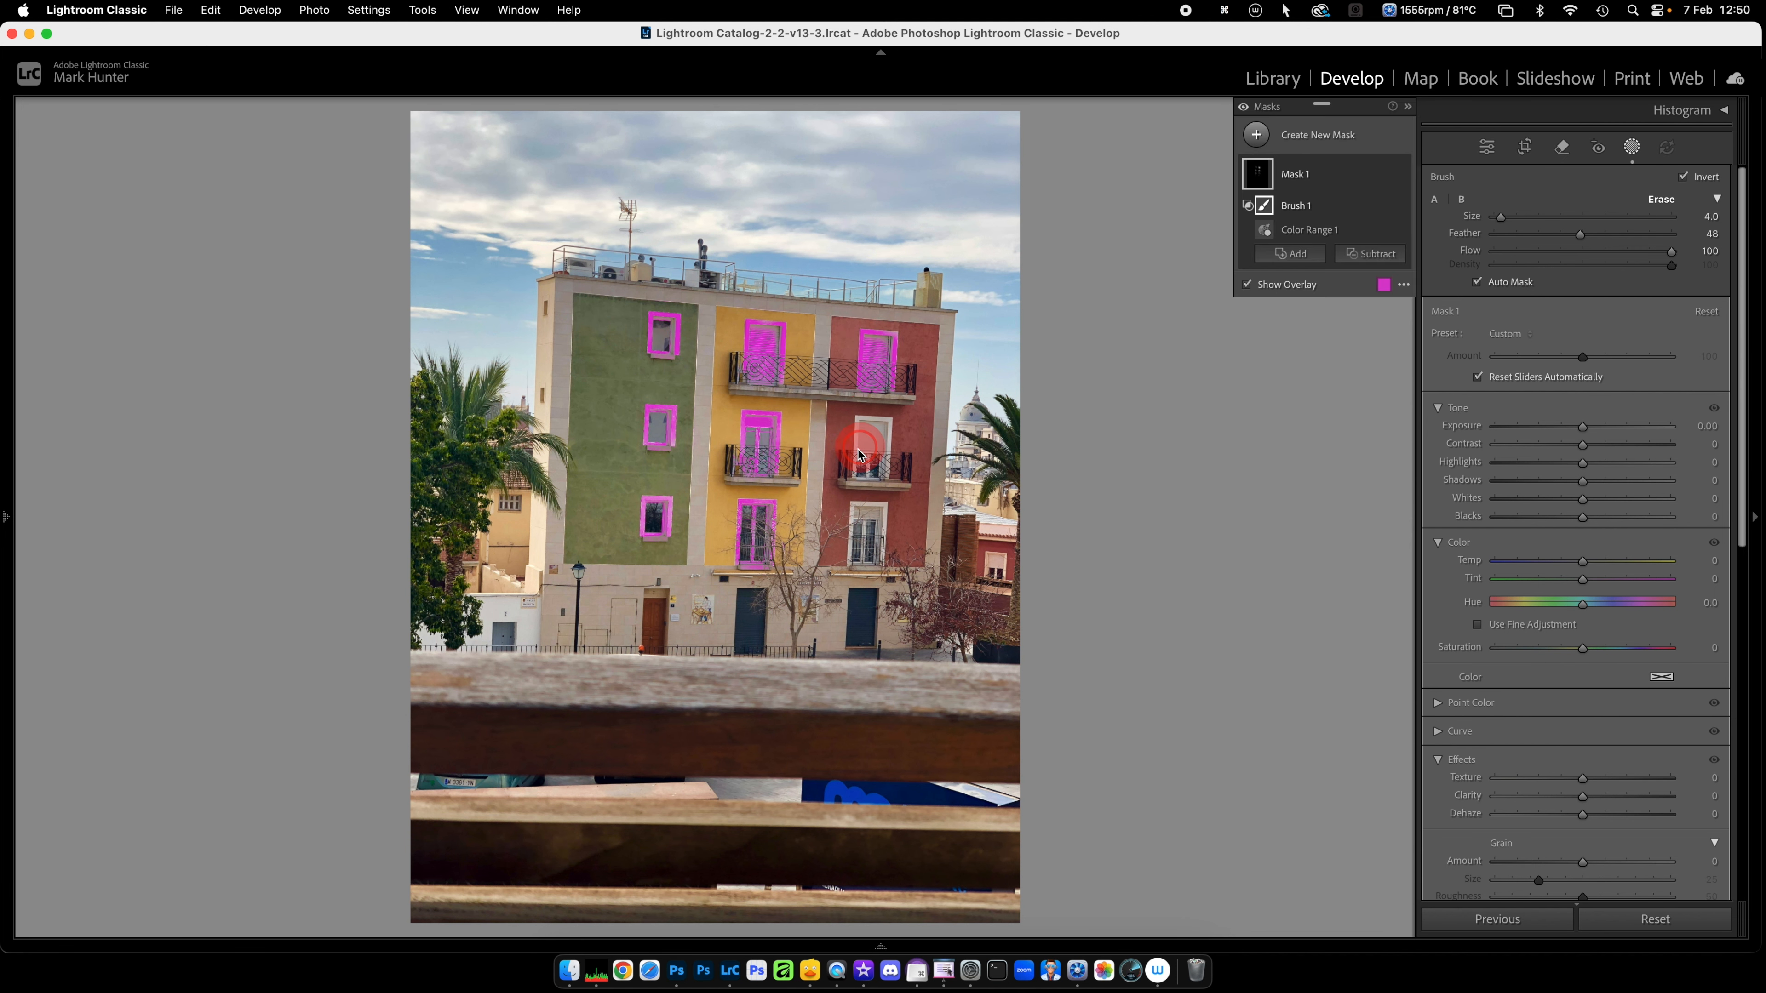
mouse_move(862, 426)
left_mouse_down()
mouse_move(858, 472)
mouse_move(896, 475)
mouse_move(893, 423)
mouse_move(875, 455)
left_mouse_up()
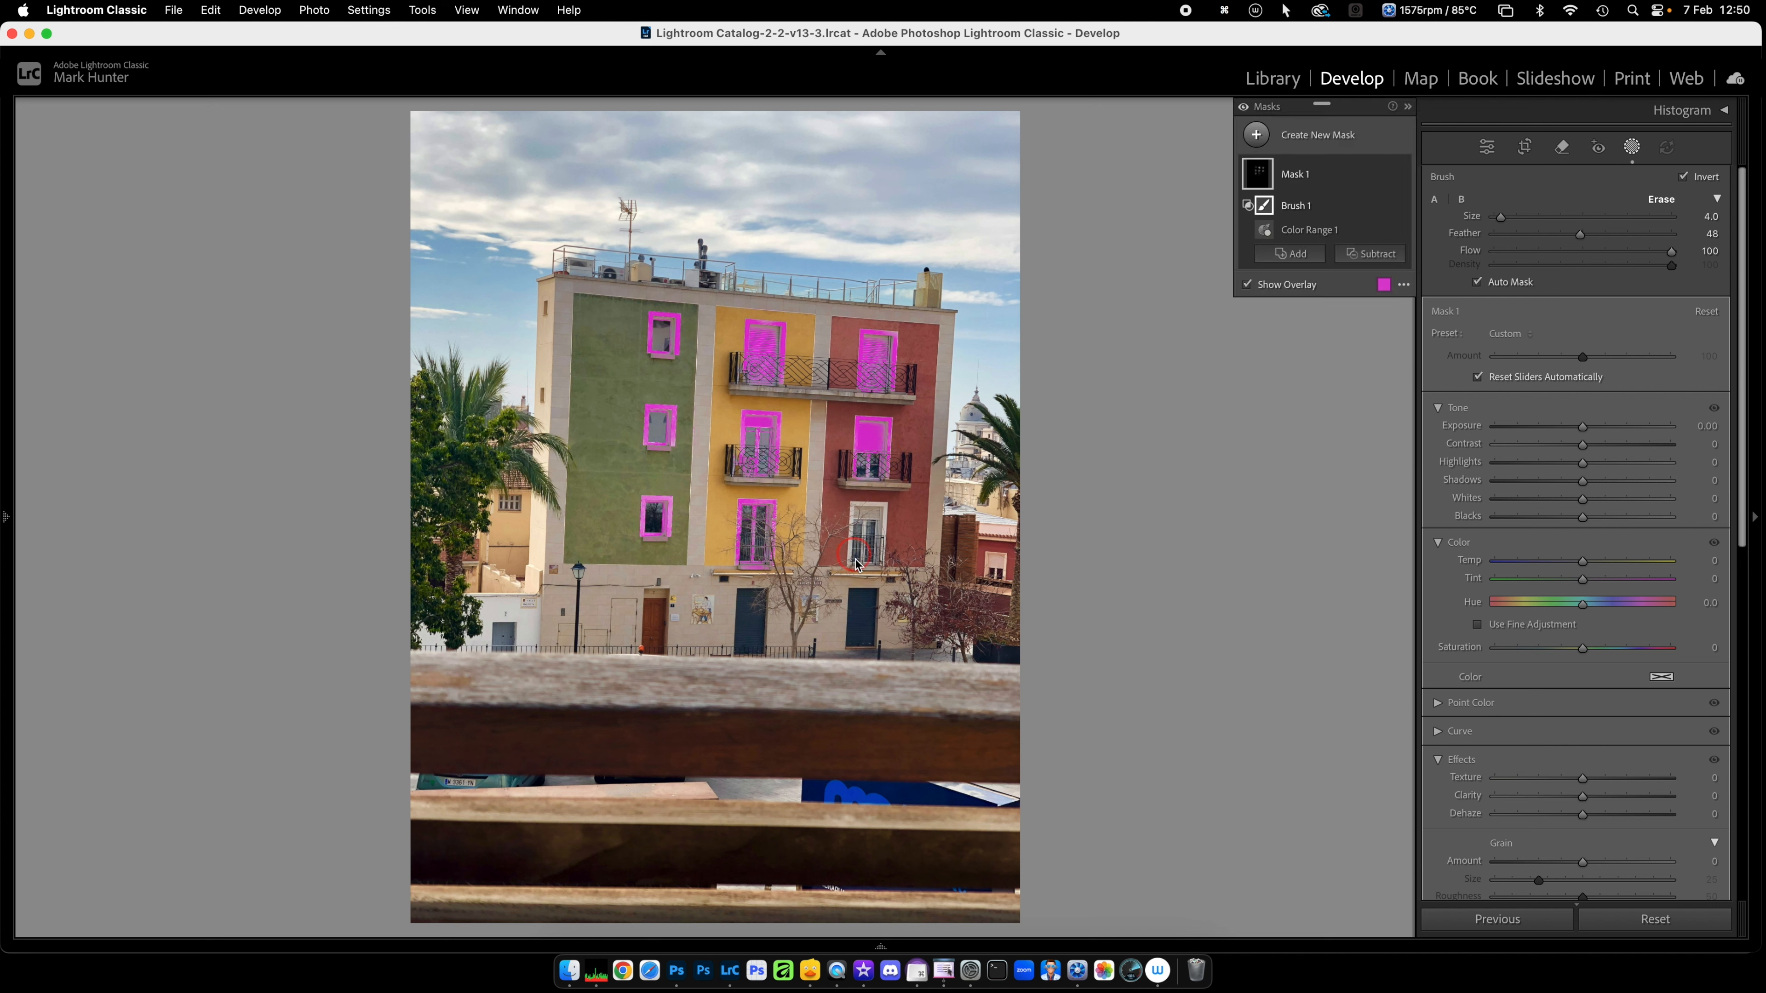
mouse_move(850, 563)
left_mouse_down()
mouse_move(889, 549)
mouse_move(875, 517)
mouse_move(854, 528)
left_mouse_up()
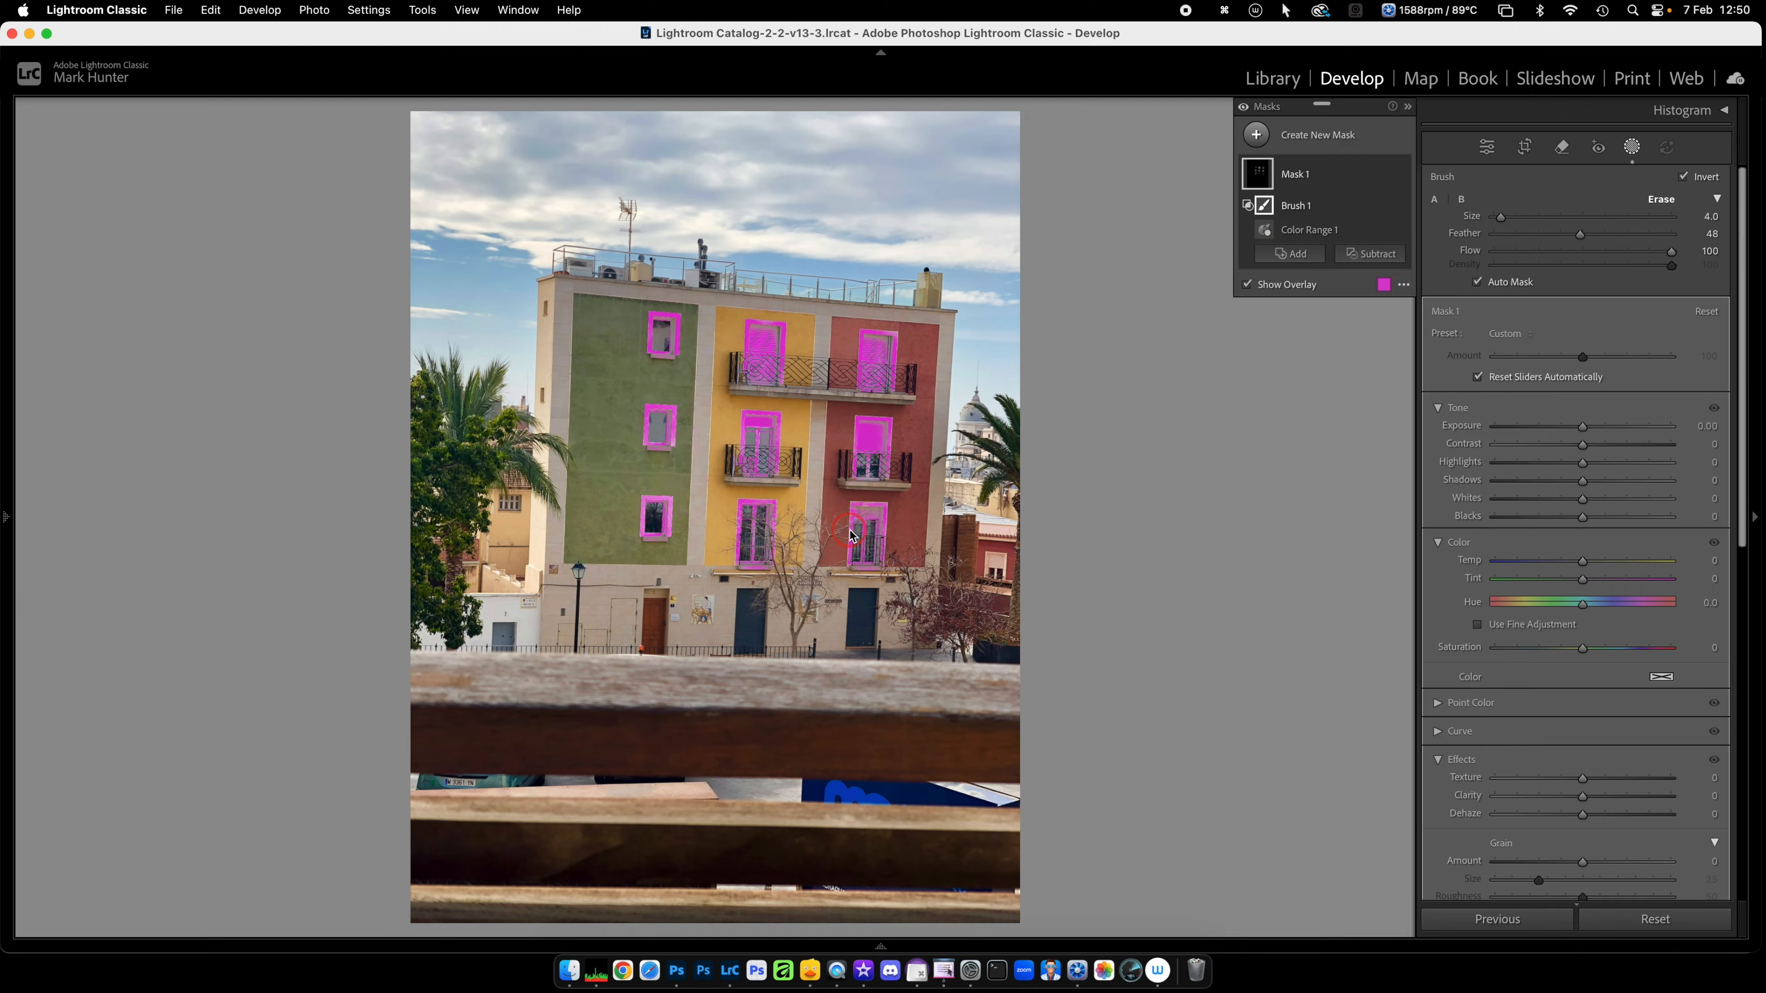
mouse_move(671, 443)
left_mouse_down()
mouse_move(659, 428)
mouse_move(647, 449)
left_mouse_up()
Step: Set the window mask's temp to 46, hue to 6.2, exposure to -0.20 and clarity to 40, and leave masking
mouse_move(1617, 562)
left_mouse_down()
mouse_move(1634, 566)
mouse_move(1546, 568)
mouse_move(1624, 565)
left_mouse_up()
left_click(1584, 427)
left_click_drag(1584, 429, 1580, 429)
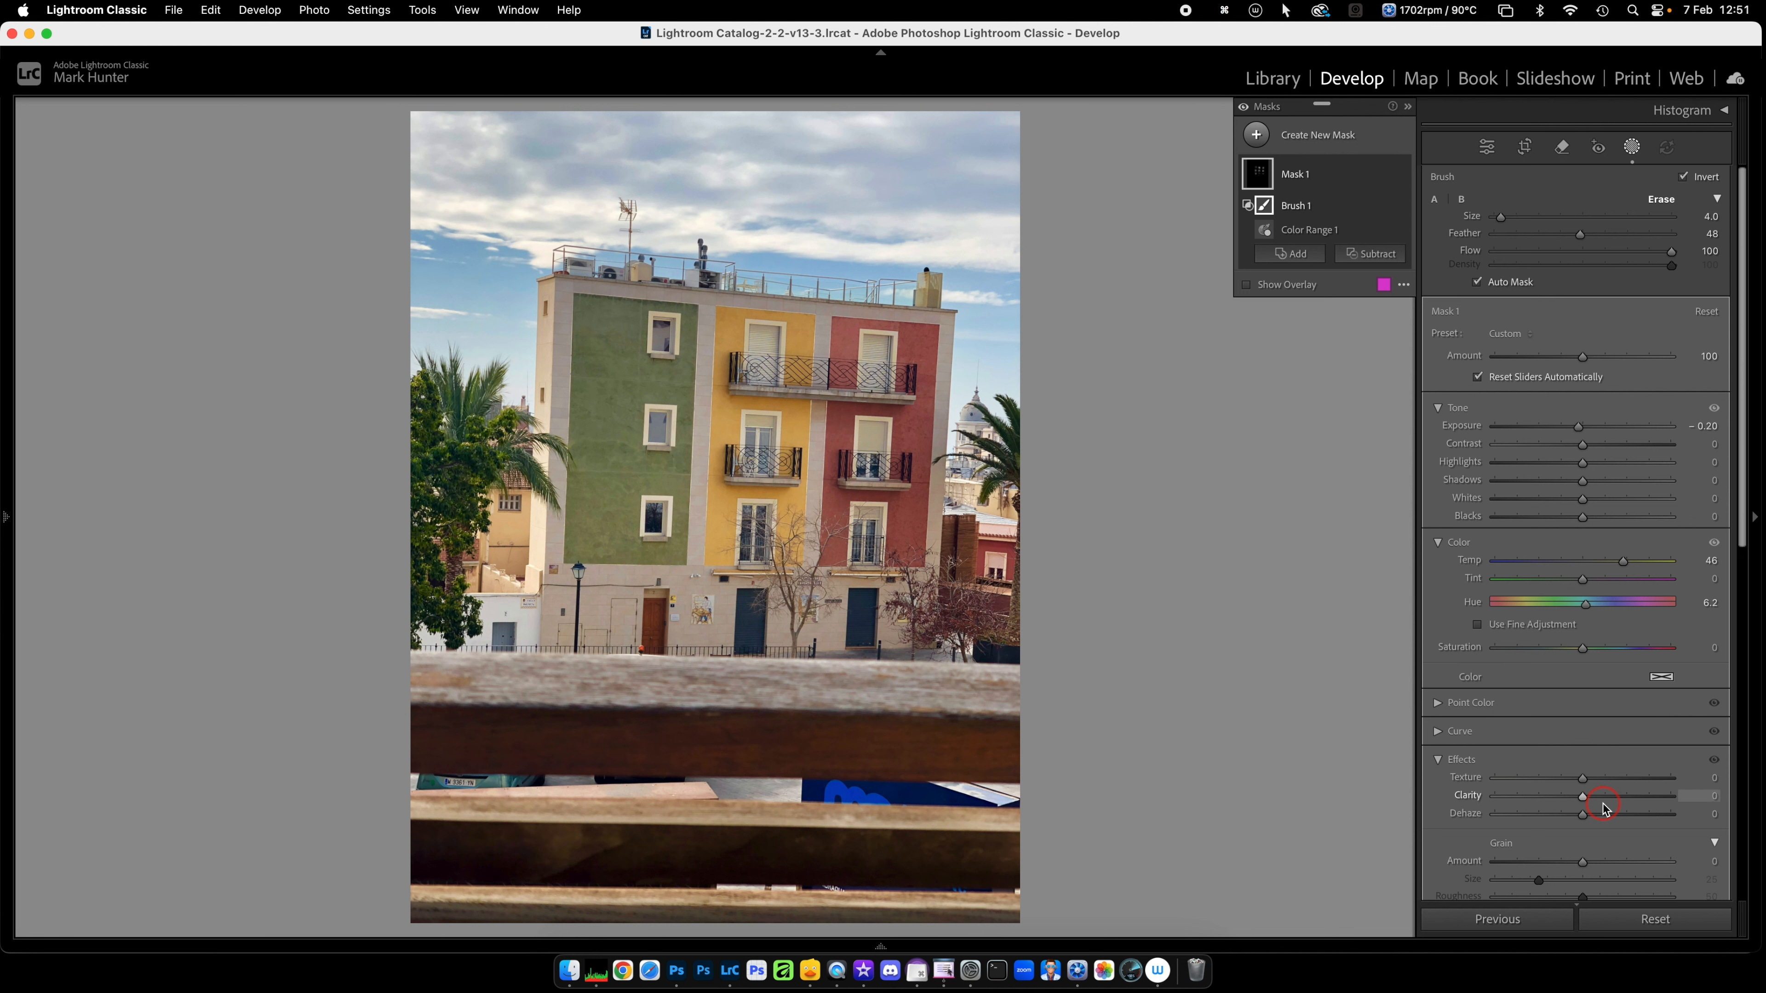
left_click_drag(1583, 797, 1617, 797)
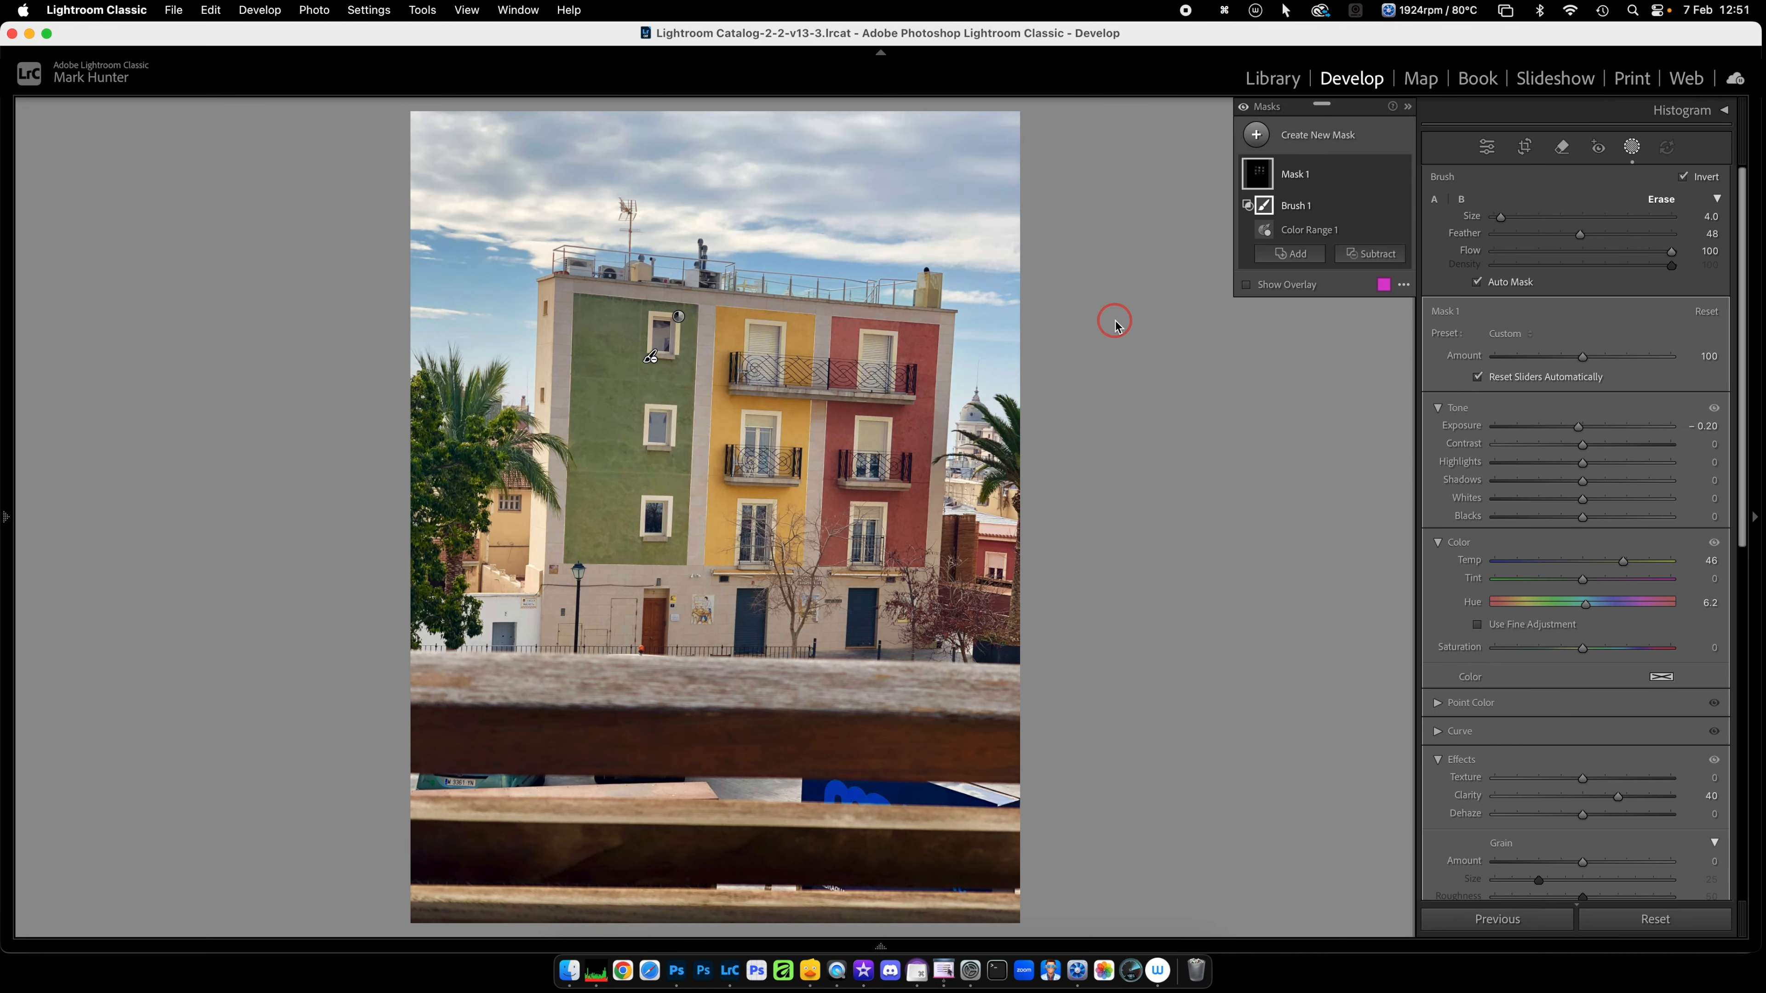
left_click(1488, 148)
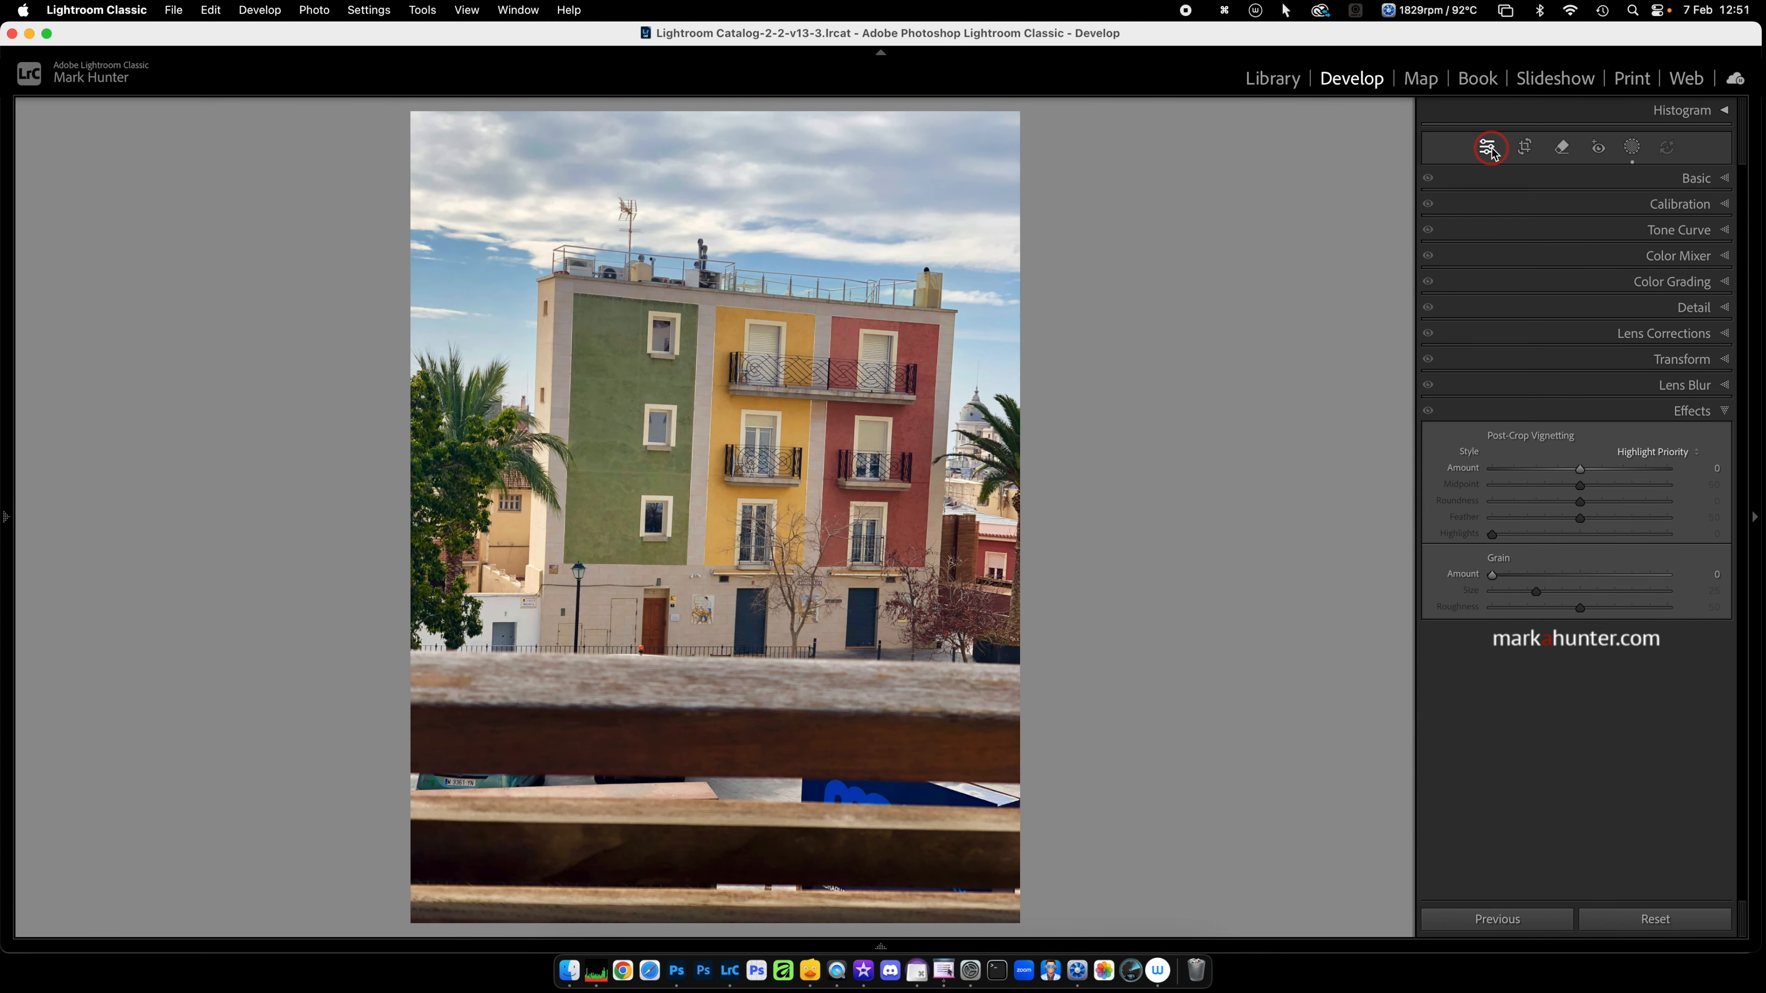
Step: Go to the old stone building photo and compare its before and after versions
key("Right")
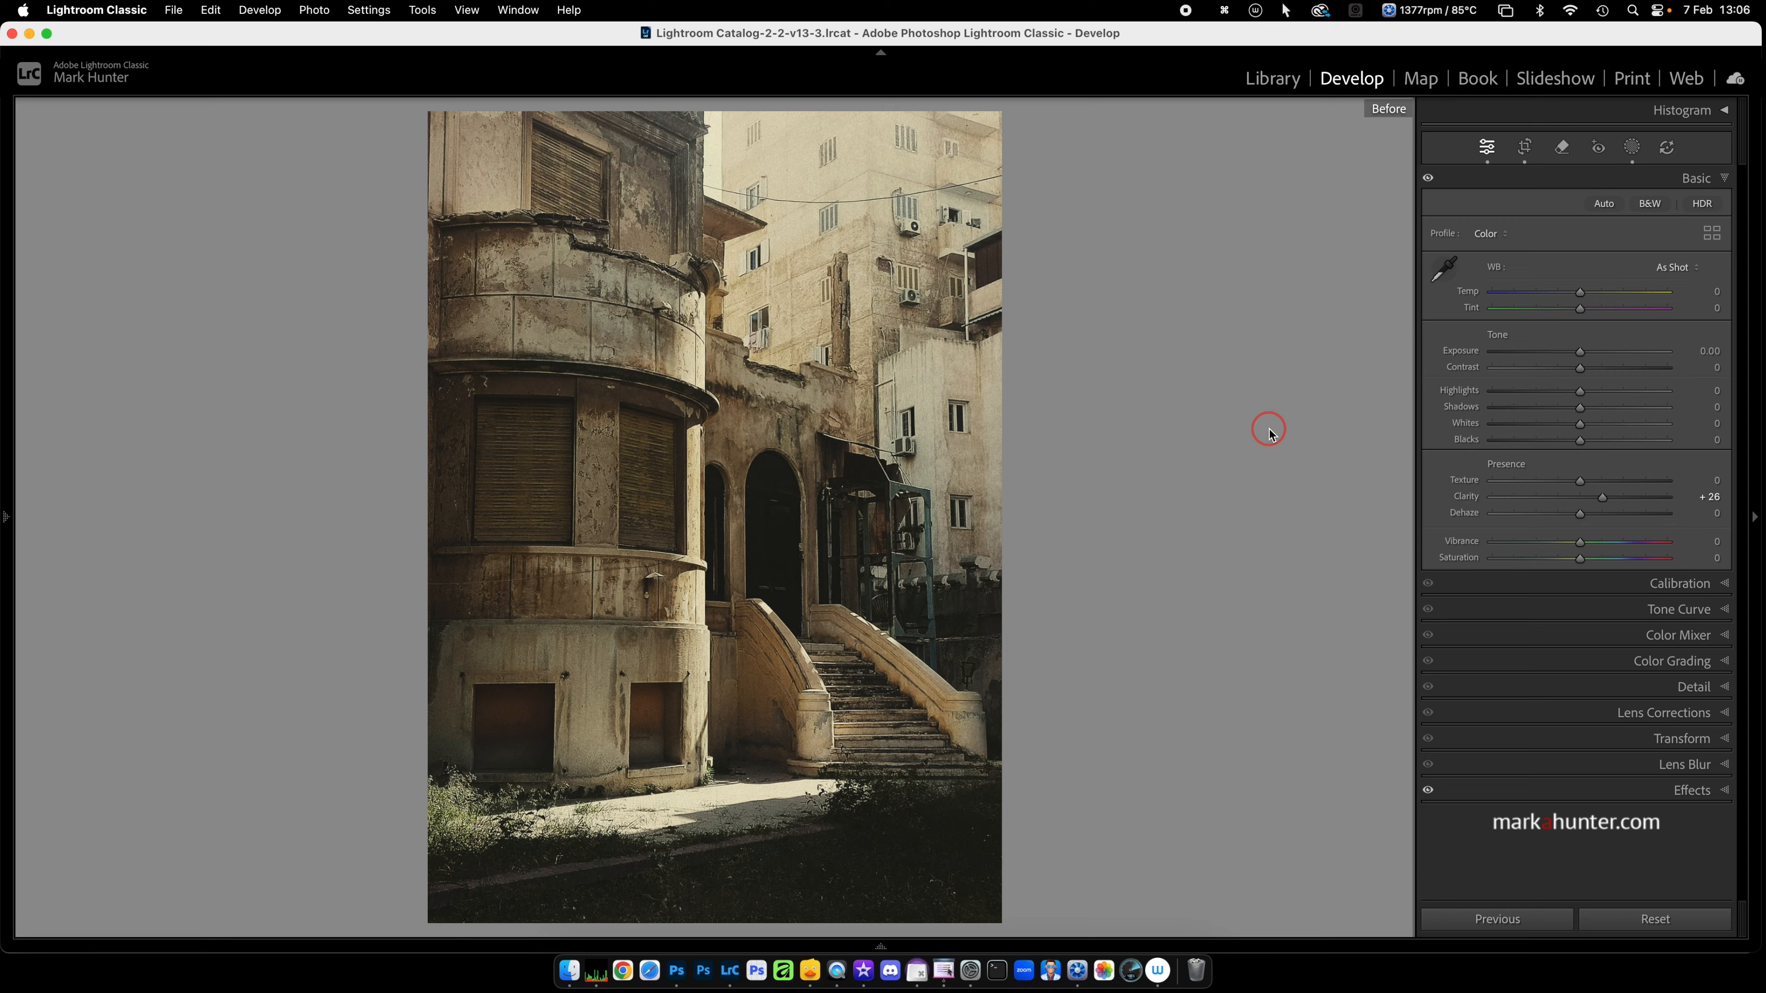
key("backslash")
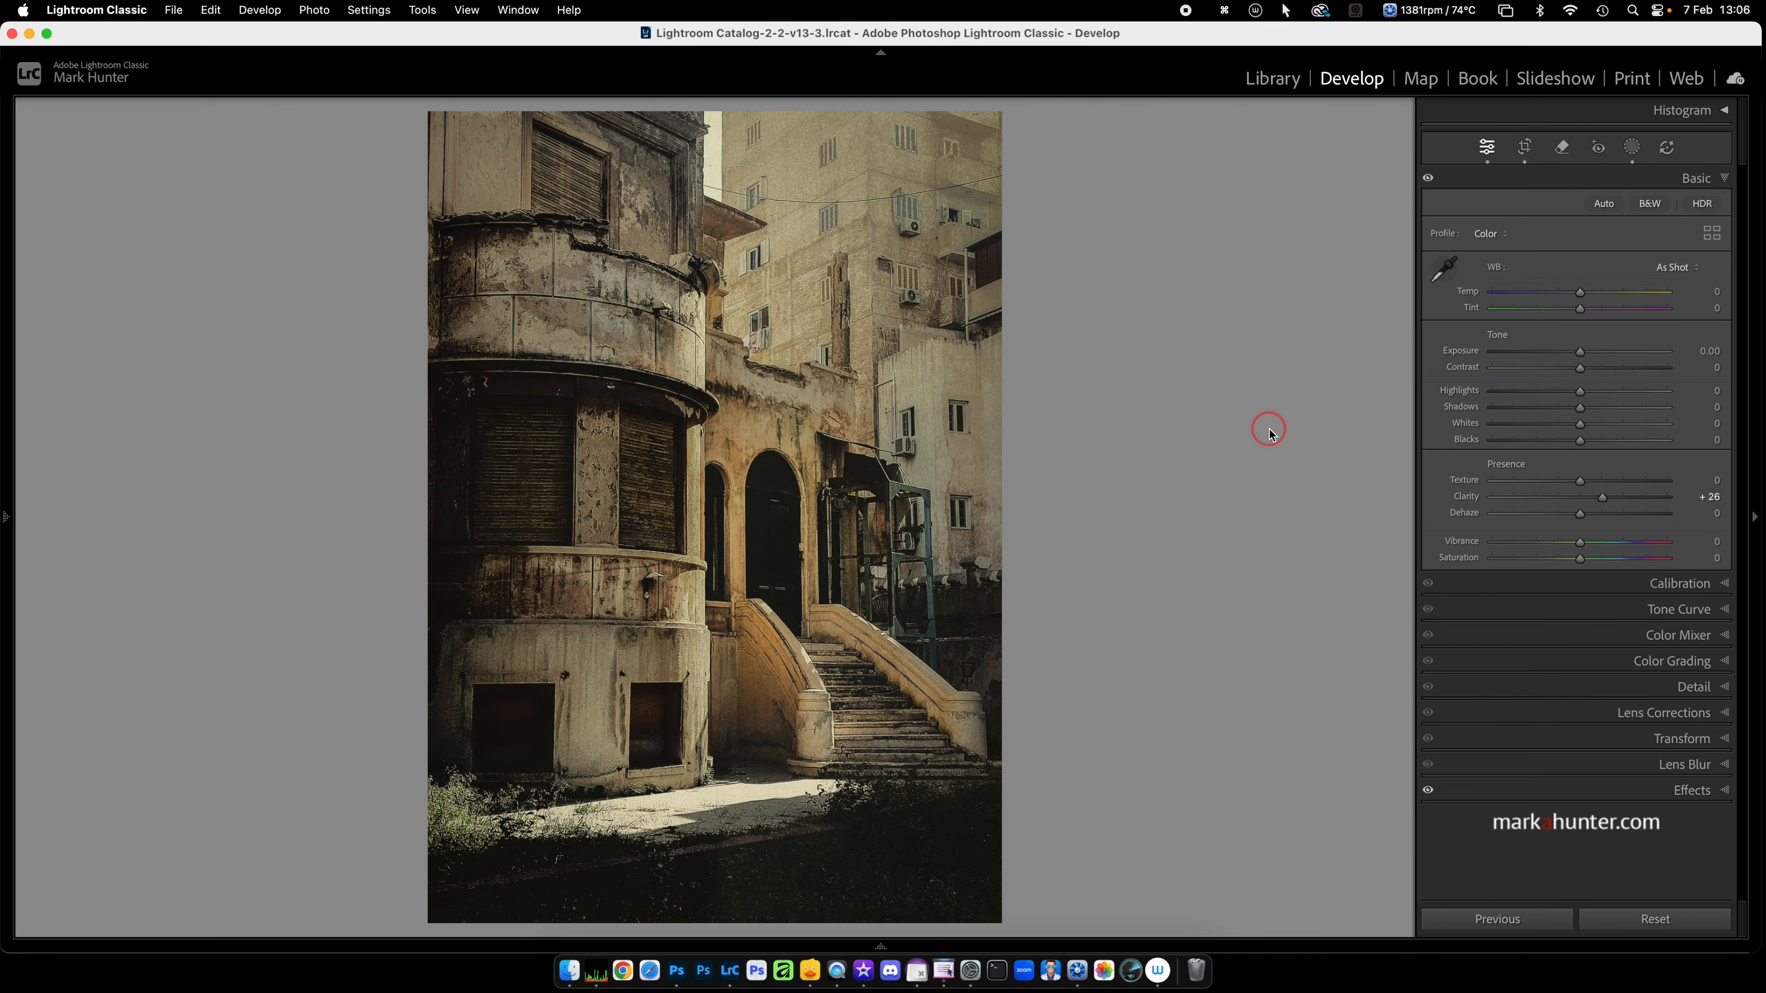